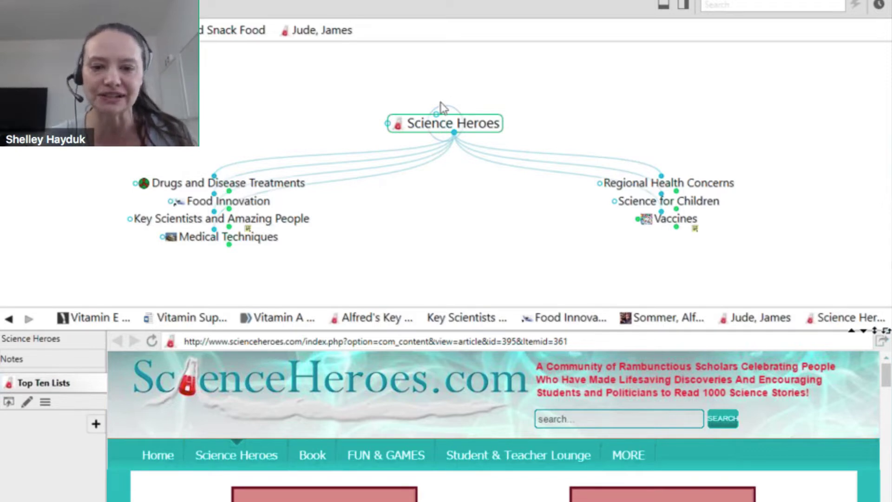
# Search the brain for "alf" and activate the Sommer, Alfred thought
pyautogui.click(704, 6)
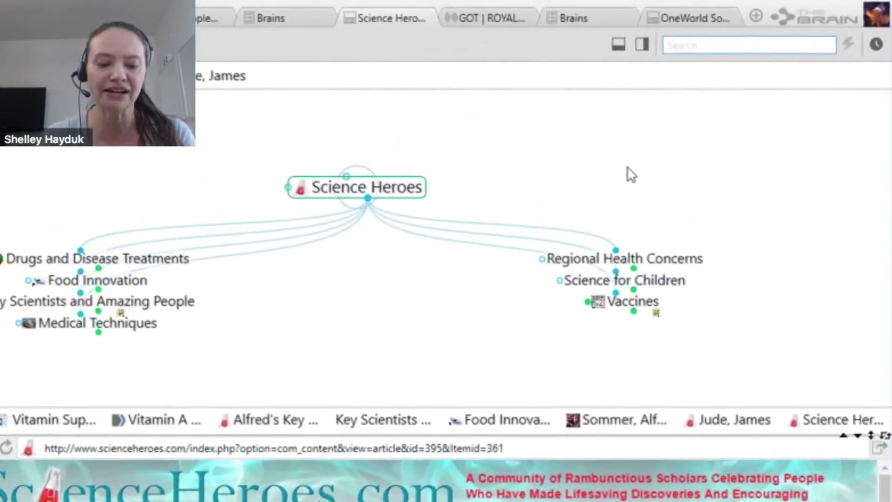
pyautogui.write('alf')
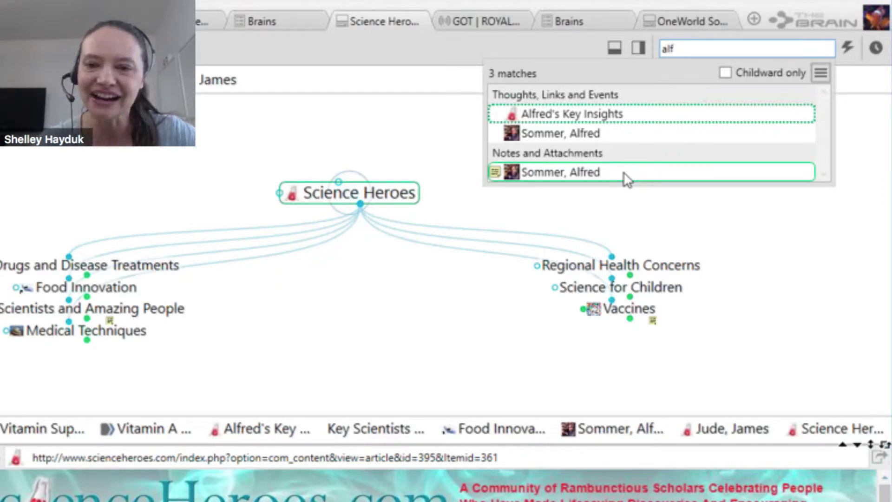
pyautogui.click(586, 137)
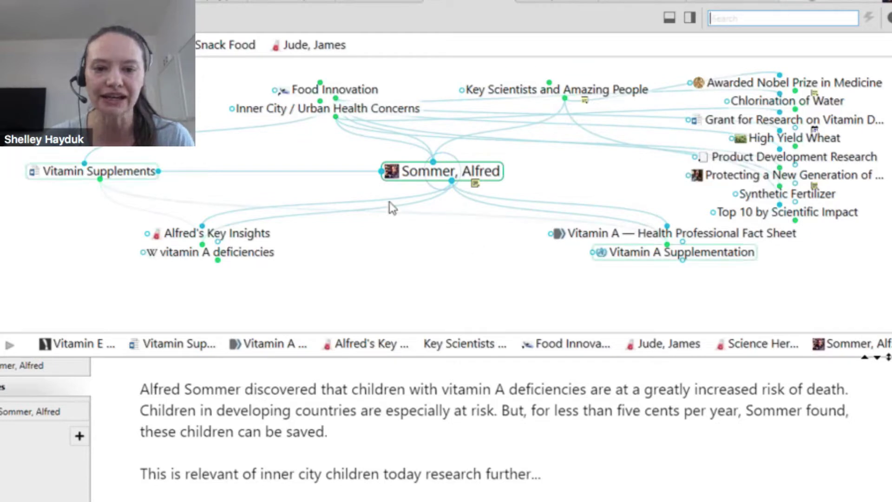
pyautogui.moveTo(393, 175)
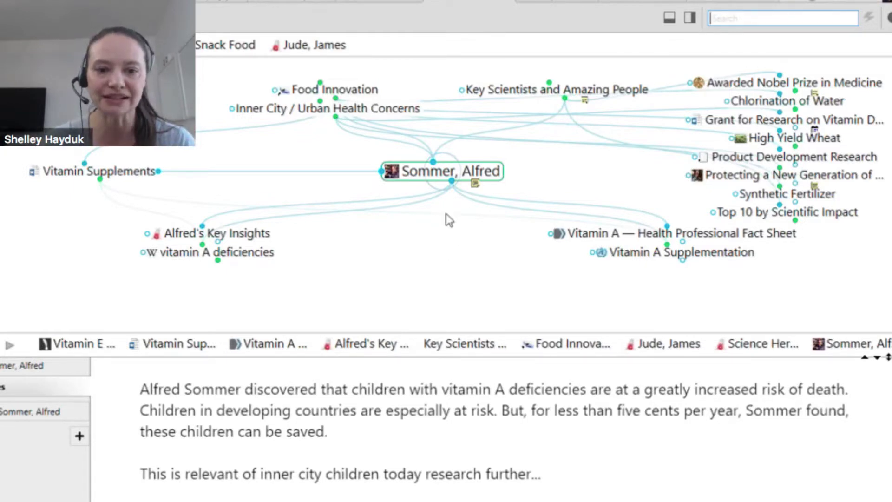
# Activate the Alfred's Key Insights thought and place the content area beside the plex to read its web page
pyautogui.click(196, 235)
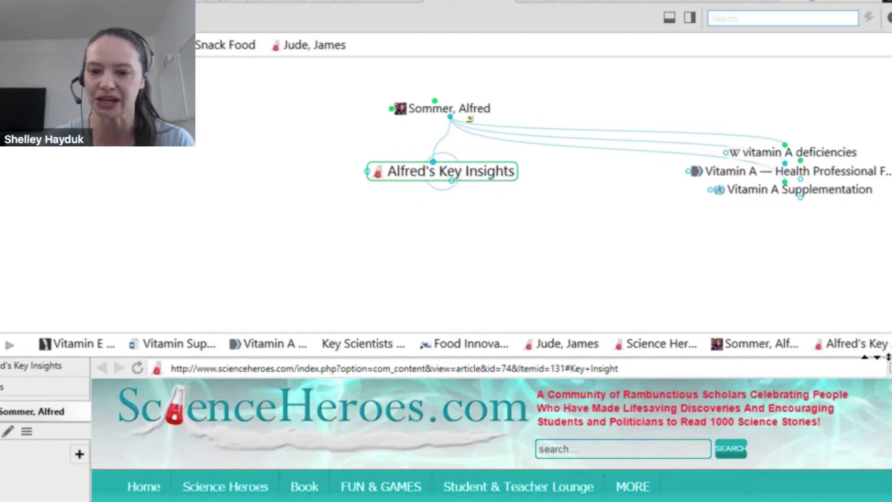
pyautogui.click(689, 18)
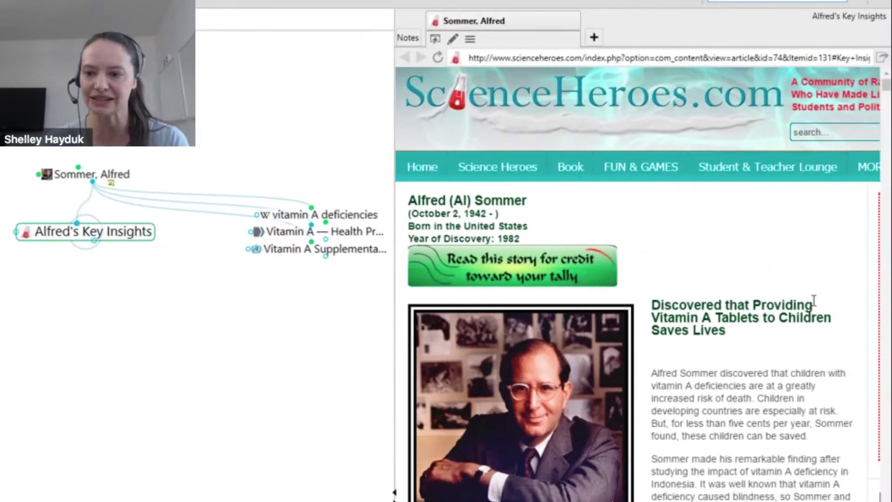
pyautogui.scroll(-3, 813, 309)
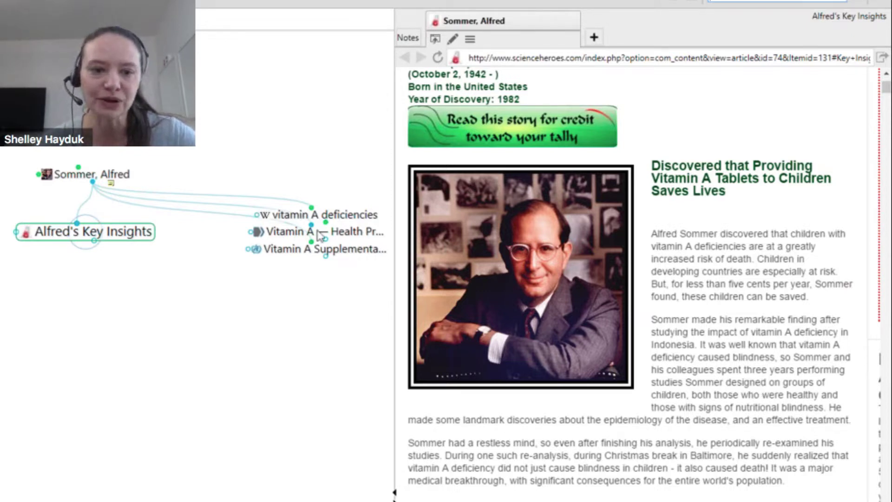
# Navigate from Sommer, Alfred through the linked Vitamin Supplements thought to its parent, Food Innovation
pyautogui.click(99, 180)
pyautogui.click(99, 179)
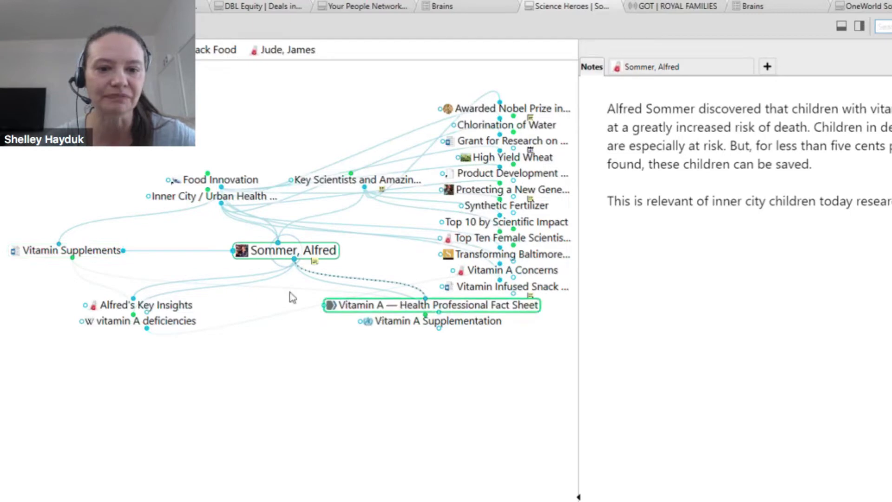
pyautogui.click(79, 259)
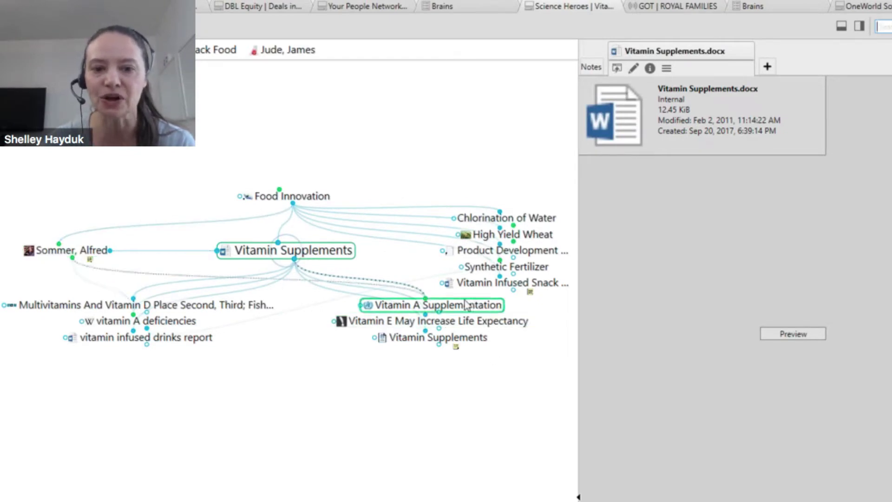
pyautogui.click(298, 201)
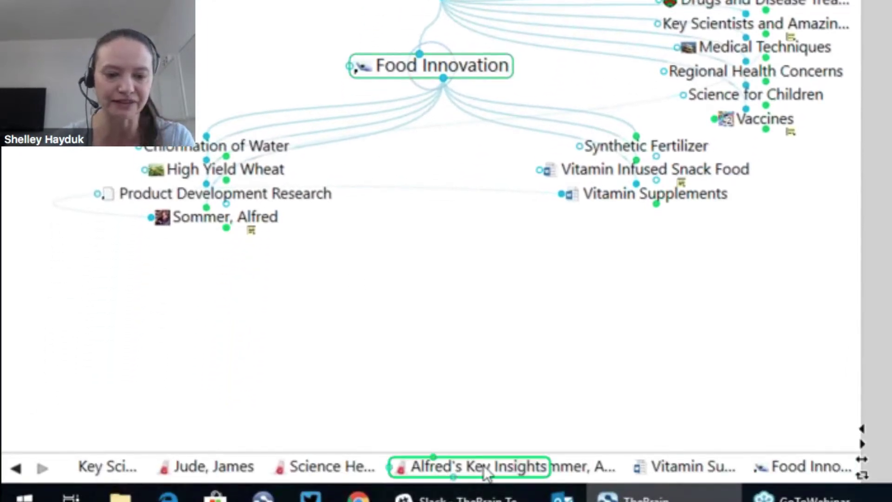
# Return to the Sommer, Alfred thought and add the line "This guy is an inspiration to science" at the end of its notes
pyautogui.click(440, 474)
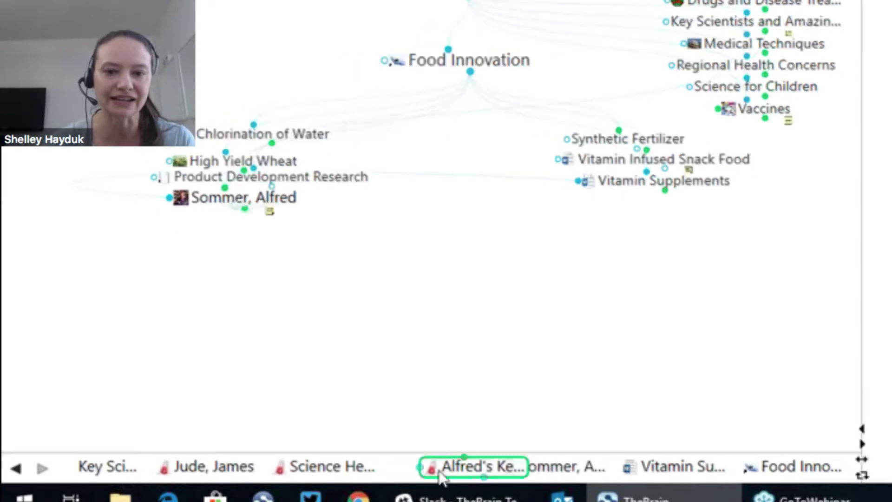
pyautogui.click(478, 10)
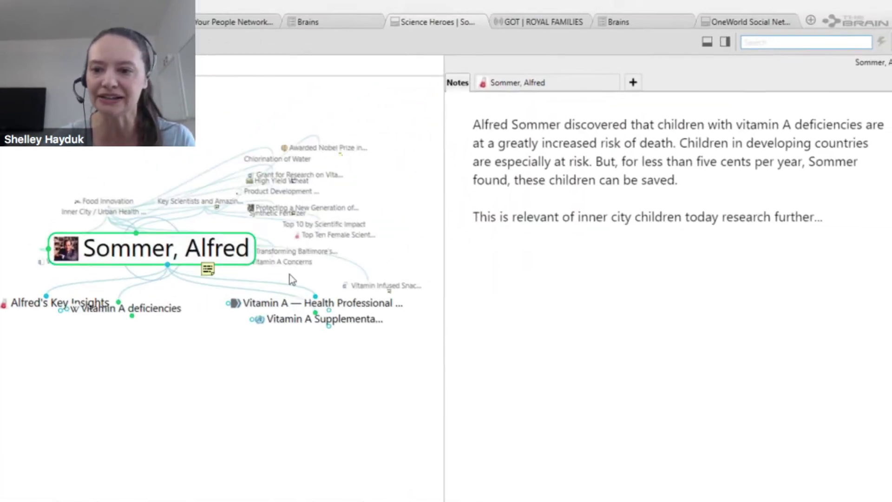
pyautogui.click(839, 222)
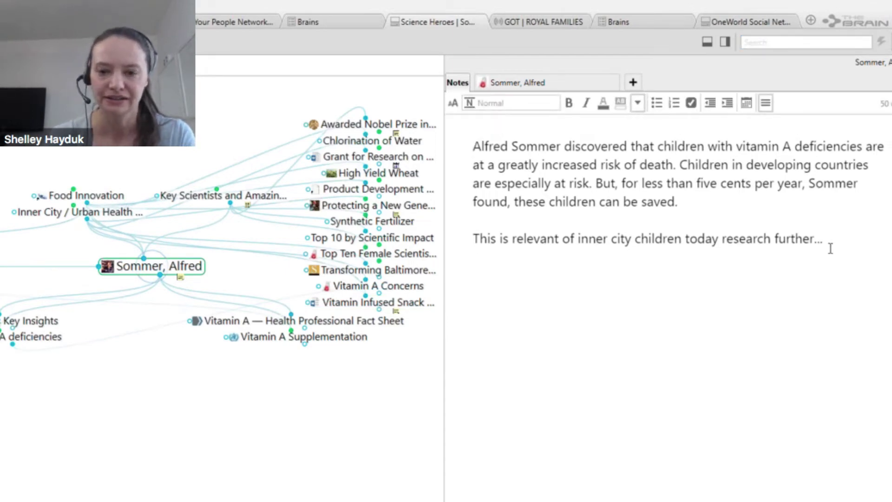
pyautogui.write('This i')
pyautogui.press('BackSpace')
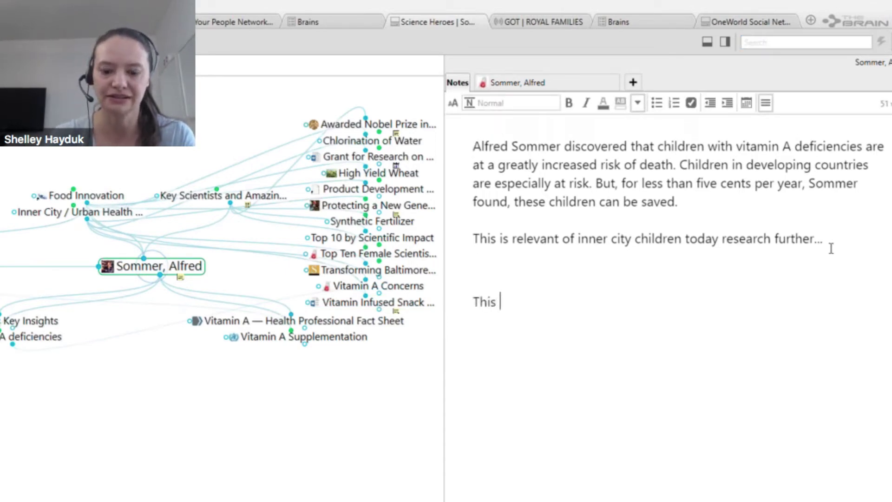
pyautogui.write('guy is a')
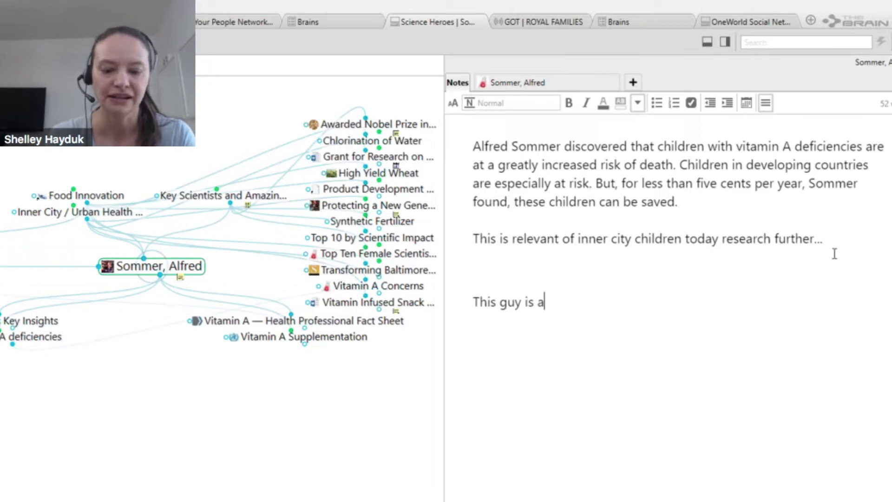
pyautogui.write('n insp')
pyautogui.press('BackSpace')
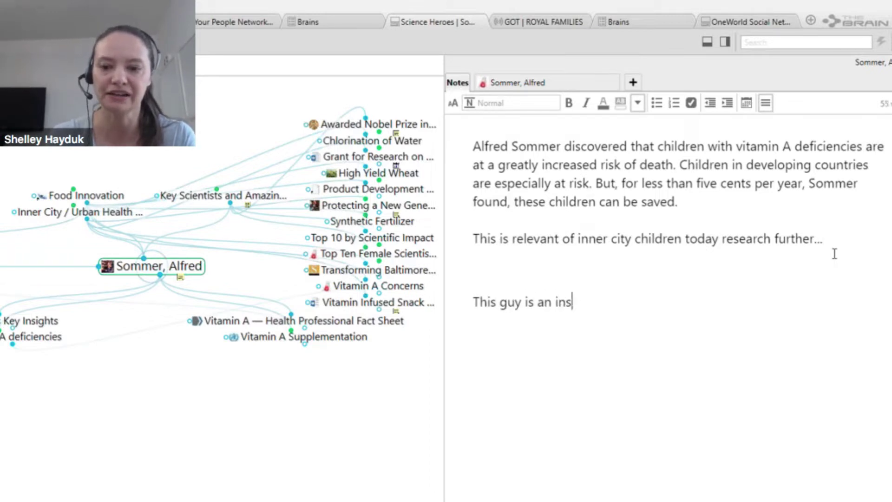
pyautogui.write('pri')
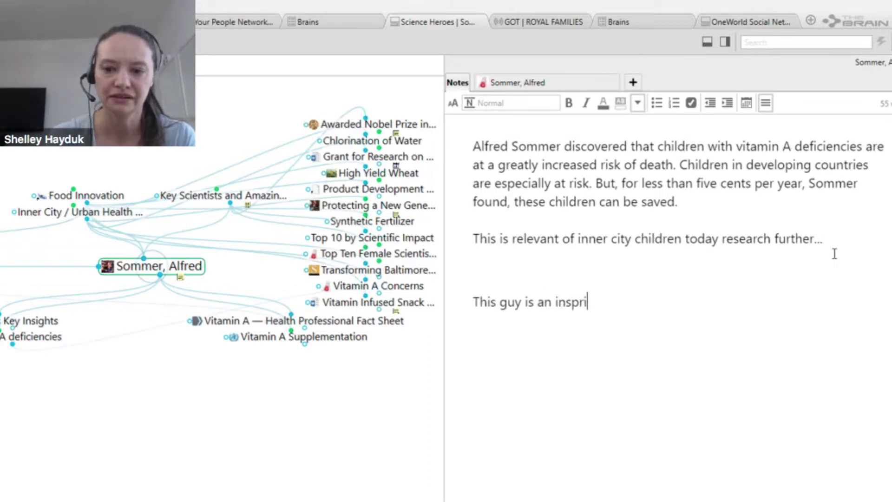
pyautogui.press('BackSpace')
pyautogui.press('BackSpace')
pyautogui.write('iration to sc')
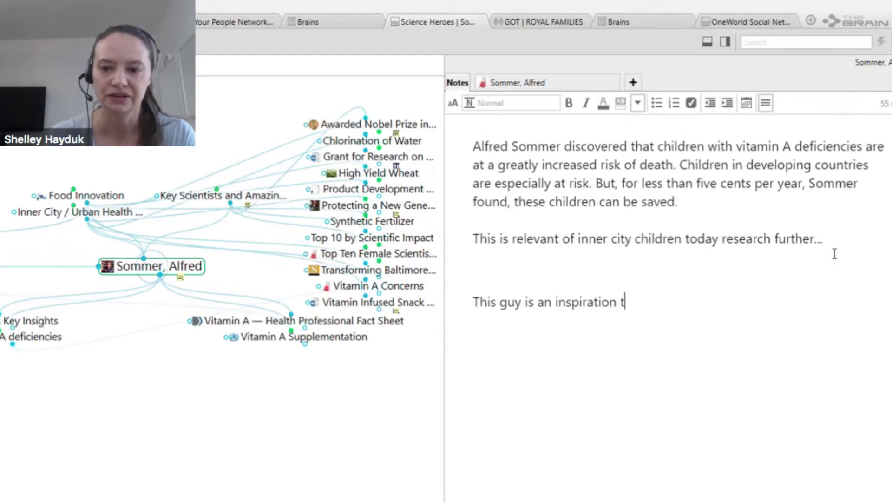
pyautogui.write('ience')
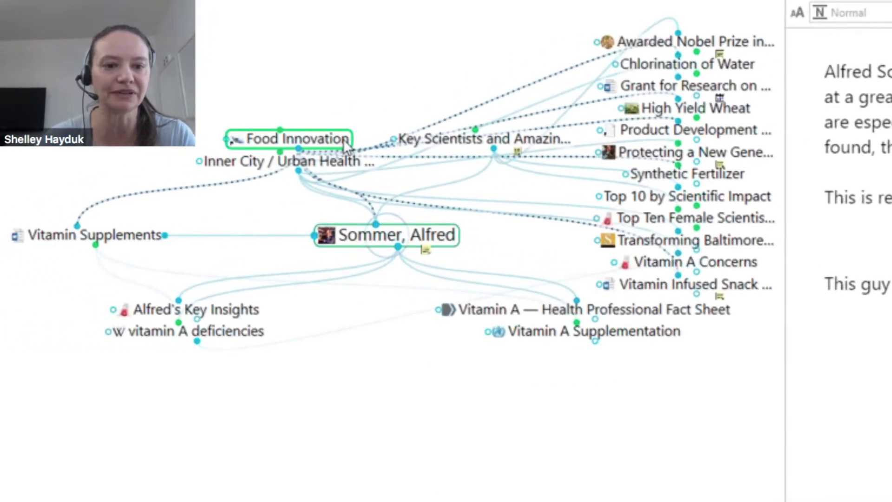
# Navigate through Food Innovation to Science Heroes and create a child thought named "Inspirational Research" under it
pyautogui.click(344, 138)
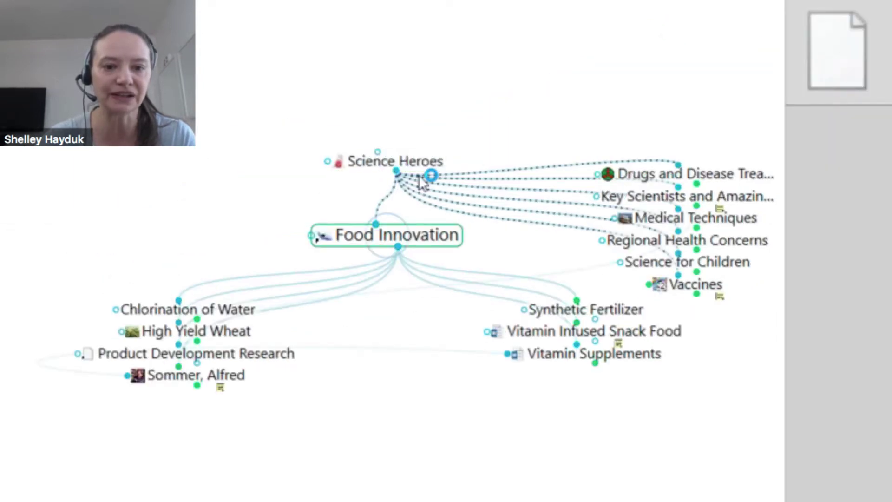
pyautogui.click(418, 163)
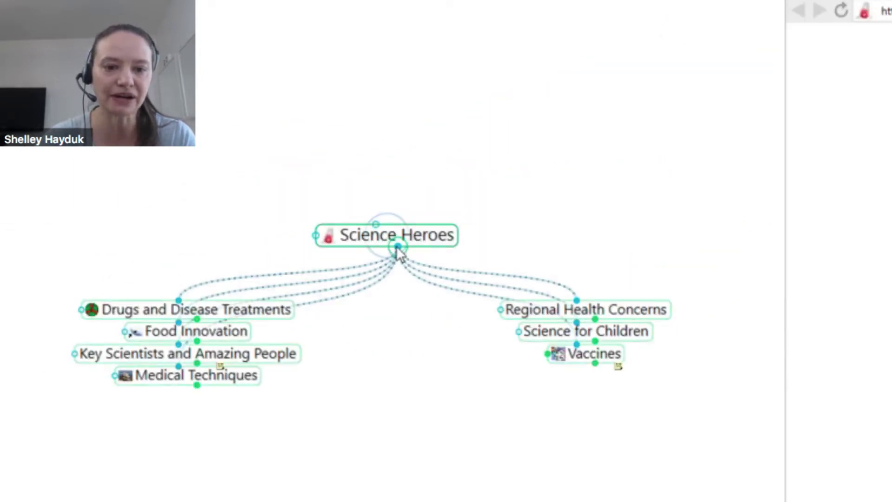
pyautogui.moveTo(398, 250); pyautogui.dragTo(418, 359)
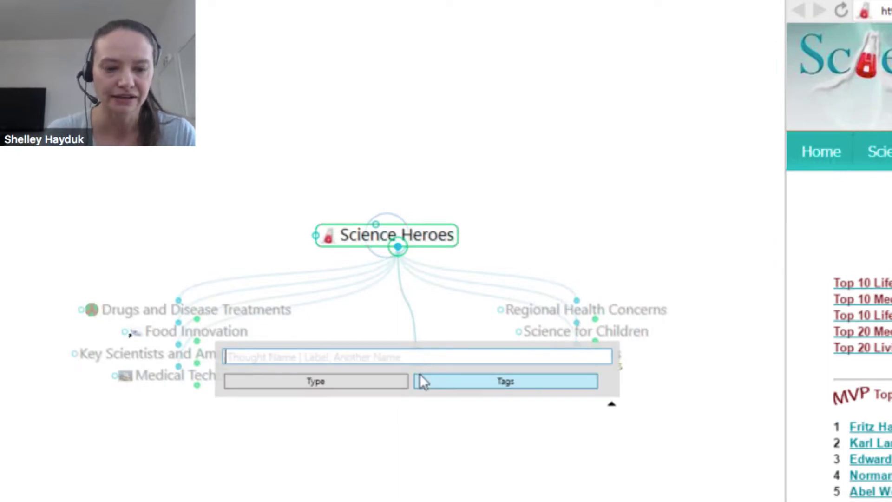
pyautogui.write('Inspr')
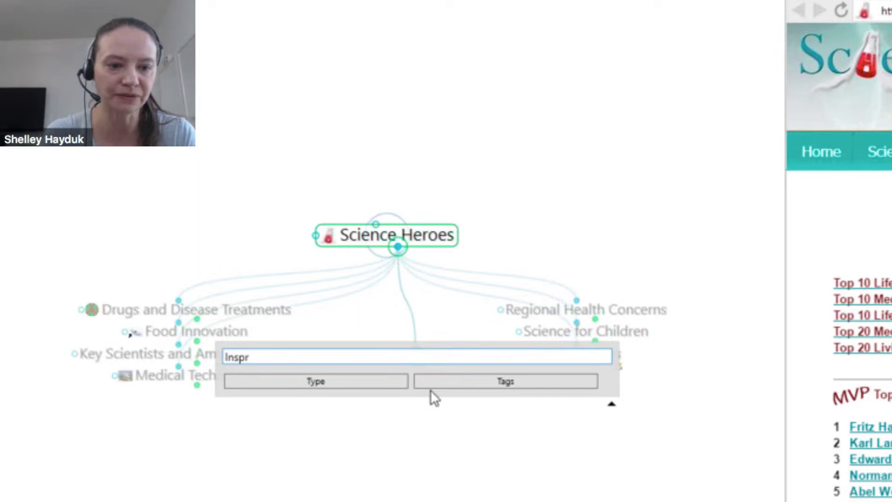
pyautogui.press('BackSpace')
pyautogui.write('irational')
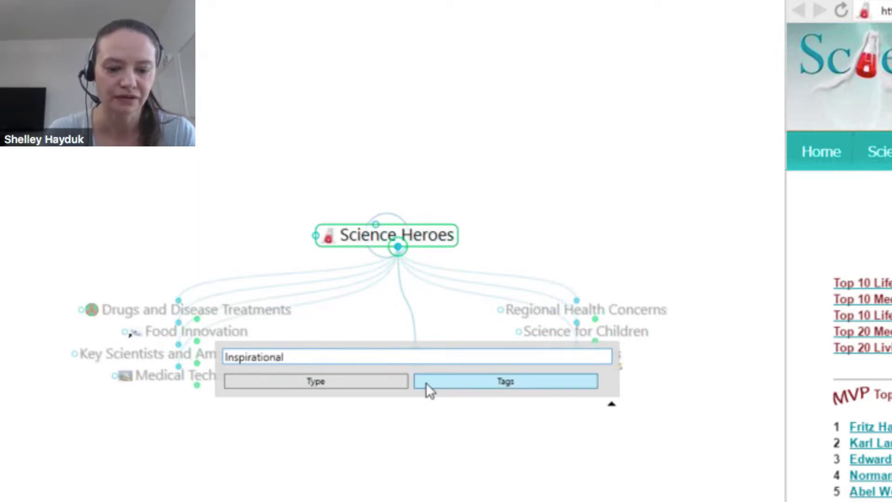
pyautogui.write(' Rese')
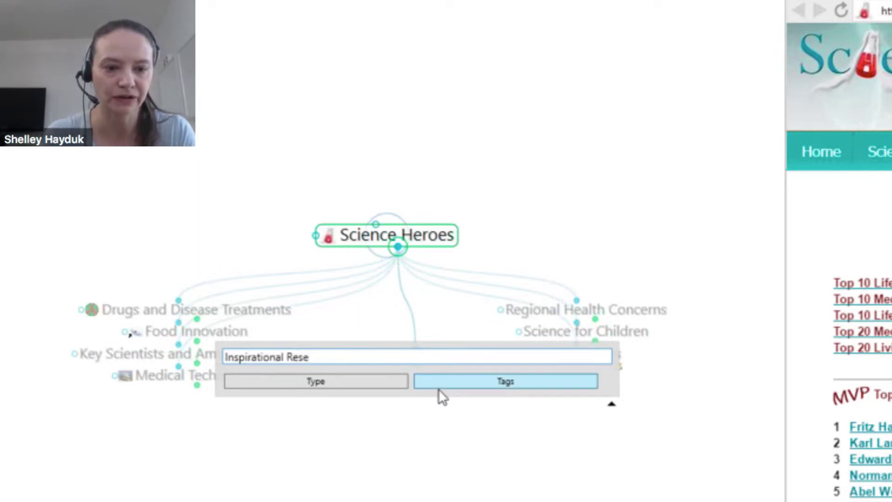
pyautogui.write('arch')
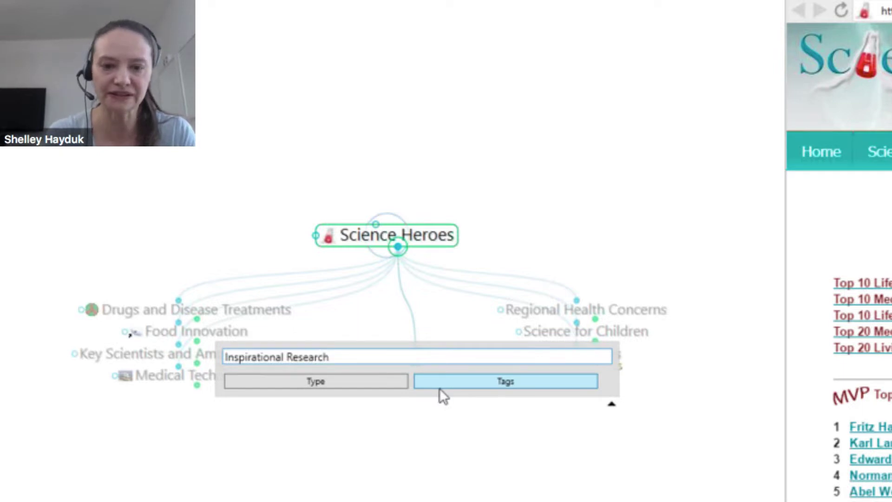
pyautogui.press('Return')
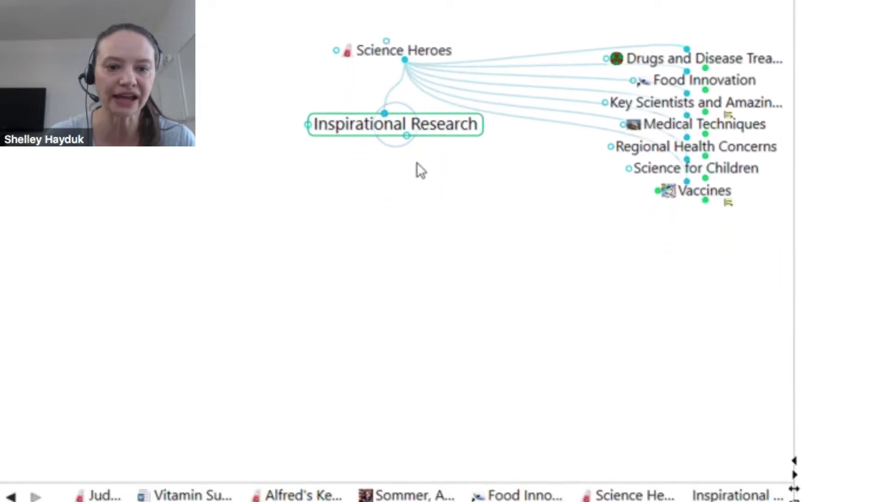
# Link the existing Sommer, Alfred thought as a child of Inspirational Research and check the connection from both thoughts
pyautogui.moveTo(408, 126); pyautogui.dragTo(399, 233)
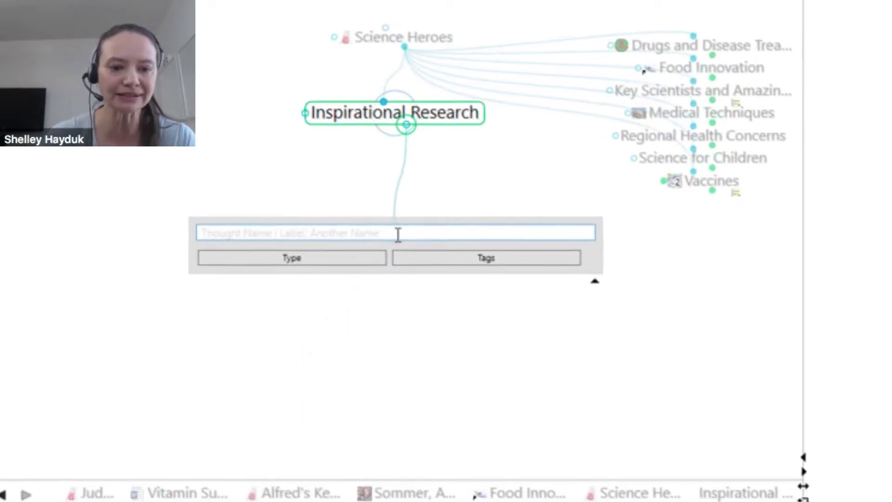
pyautogui.write('al')
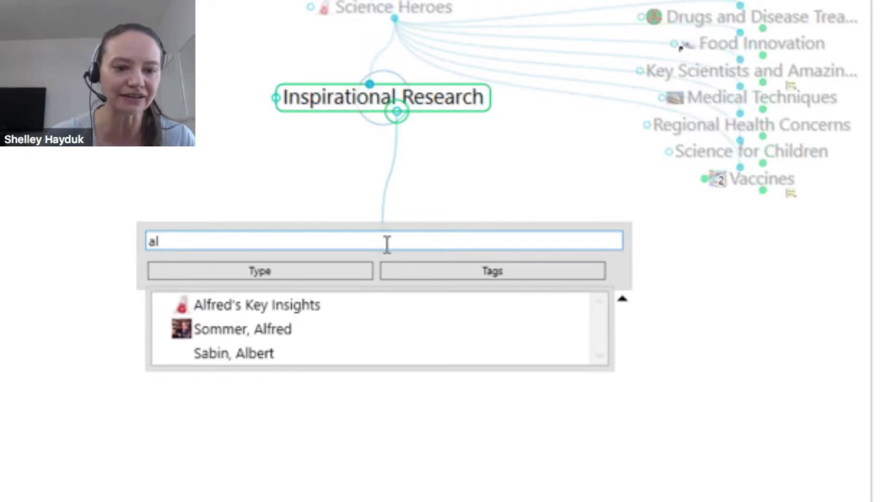
pyautogui.doubleClick(257, 330)
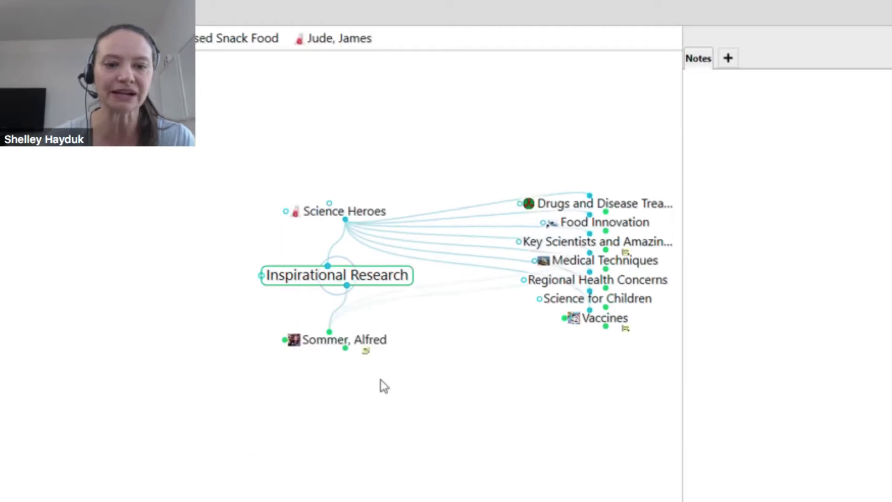
pyautogui.click(383, 348)
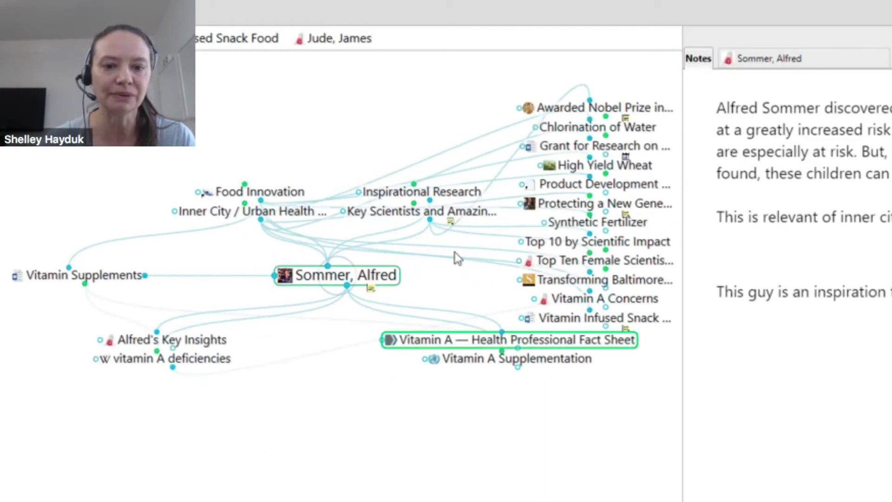
pyautogui.click(458, 194)
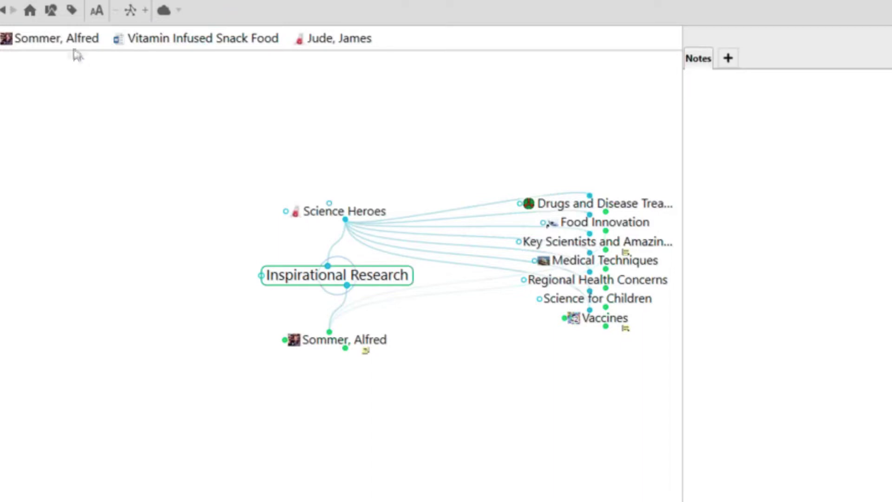
# Link the existing Inspirational Research thought as a parent of Jude, James and check the connection from Inspirational Research
pyautogui.click(338, 41)
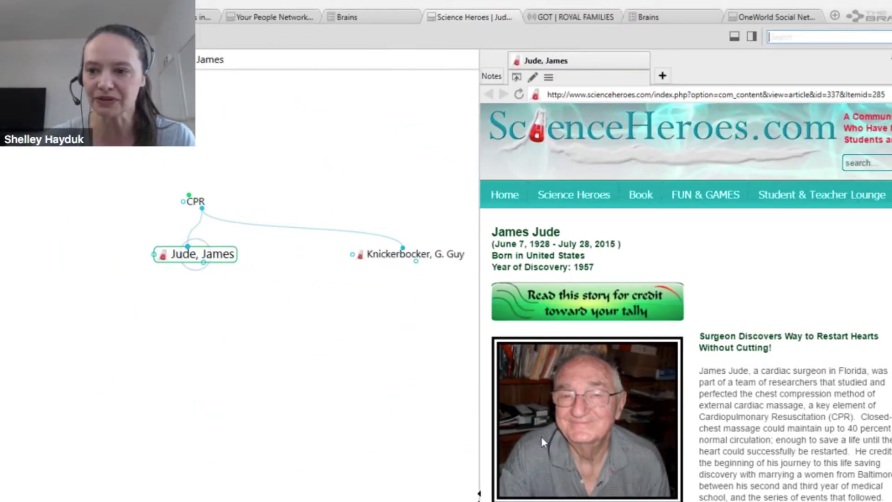
pyautogui.hotkey('alt', 'Tab')
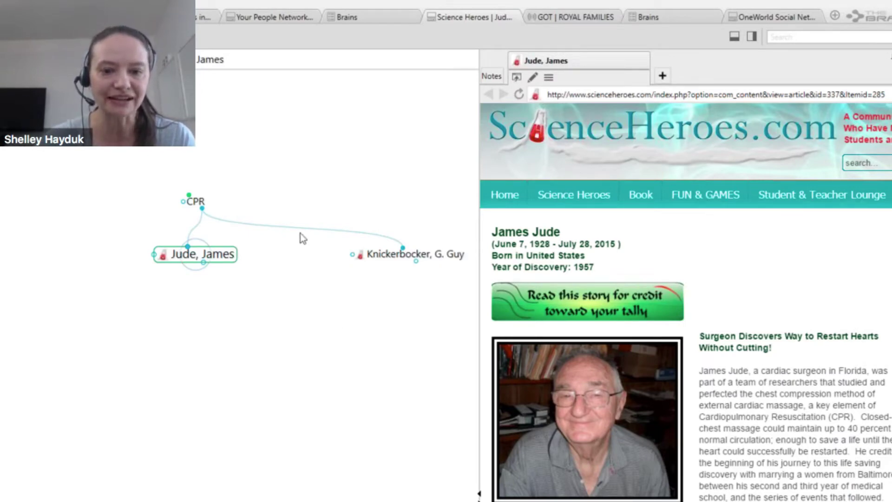
pyautogui.moveTo(187, 246); pyautogui.dragTo(149, 190)
pyautogui.write('in')
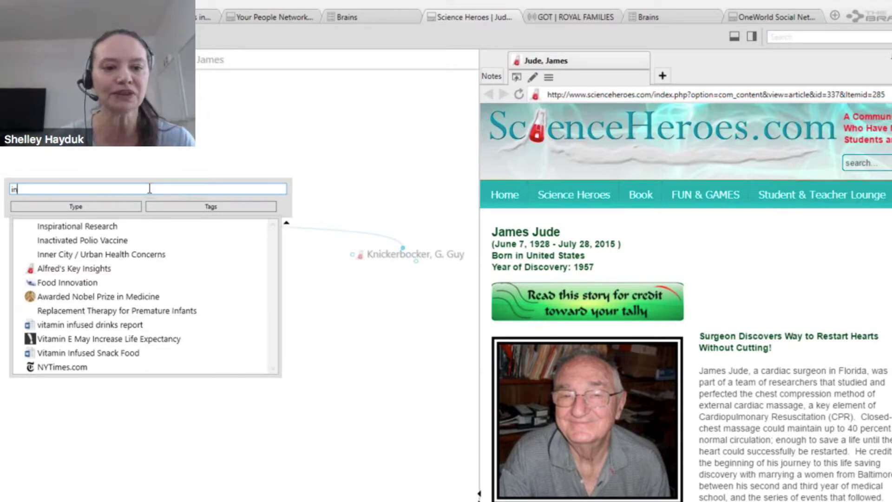
pyautogui.click(114, 228)
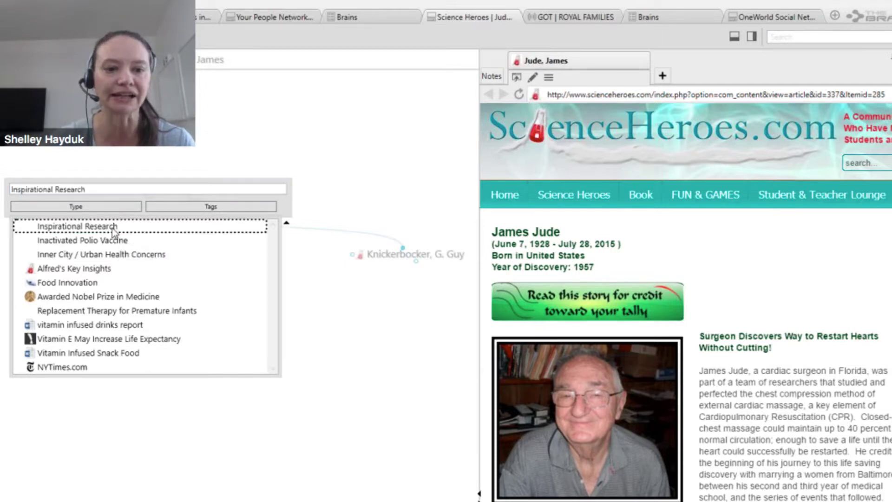
pyautogui.press('Return')
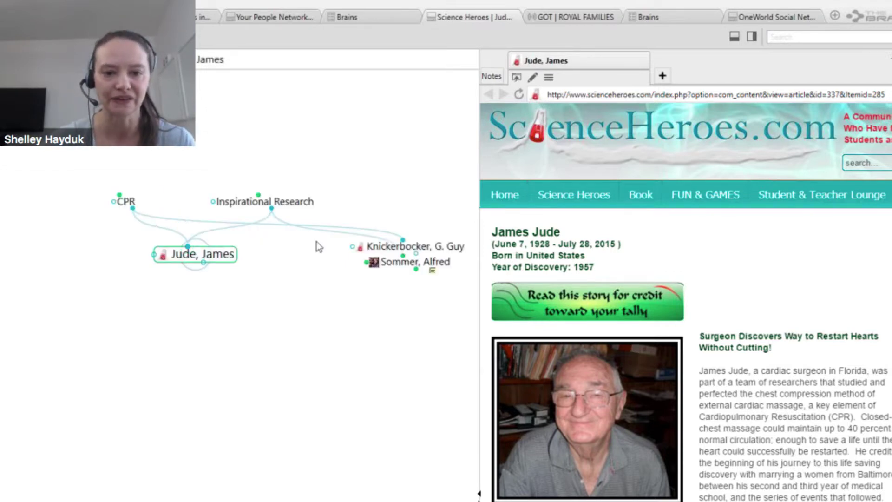
pyautogui.click(294, 207)
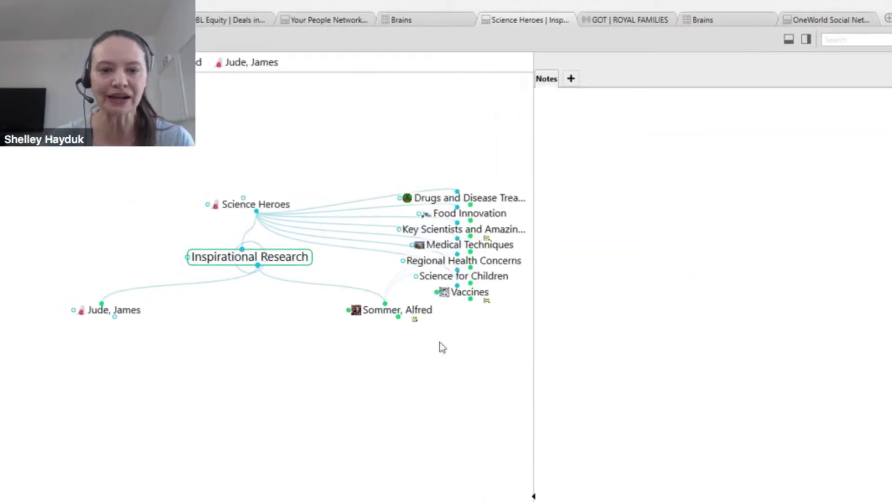
# Browse from Science Heroes through Drugs and Disease Treatments, Medical Techniques and Sterile Surgical Procedures to Lister, Joseph, and return to Medical Techniques
pyautogui.click(256, 204)
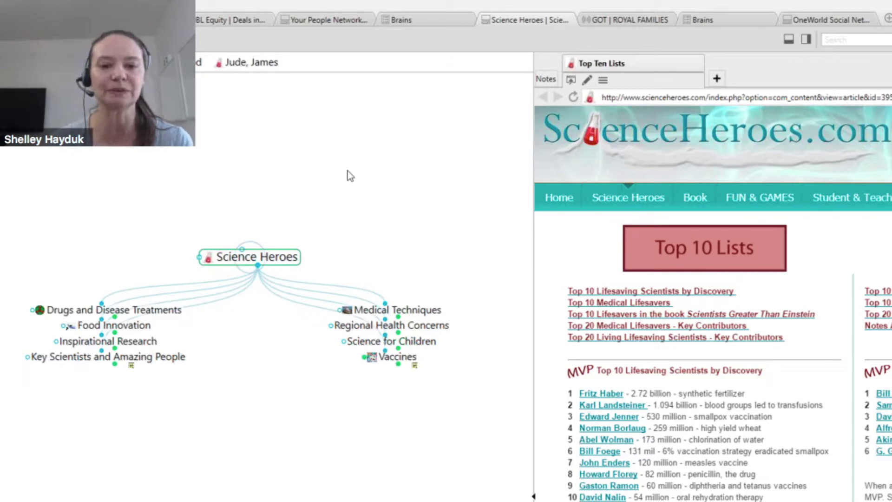
pyautogui.moveTo(347, 199); pyautogui.dragTo(347, 154)
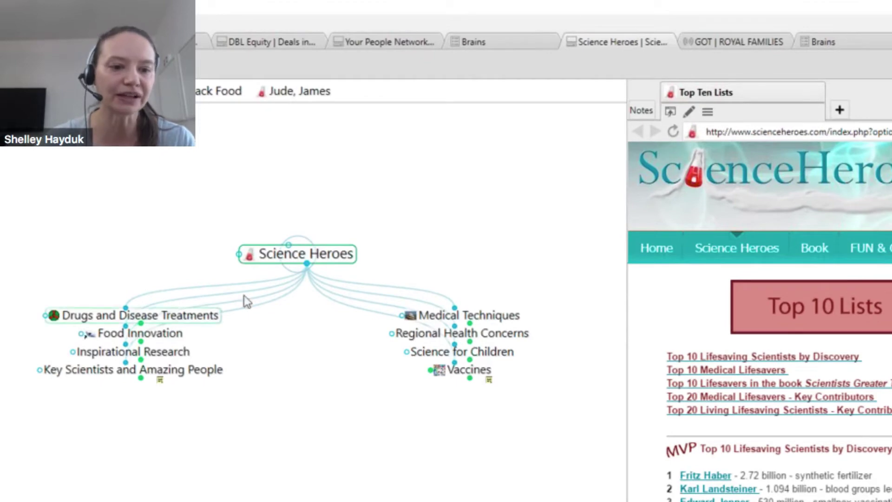
pyautogui.click(201, 317)
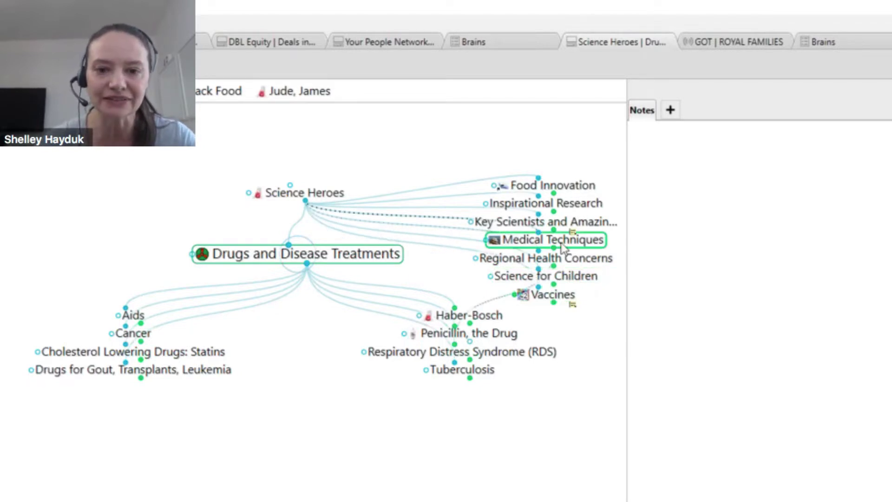
pyautogui.click(553, 239)
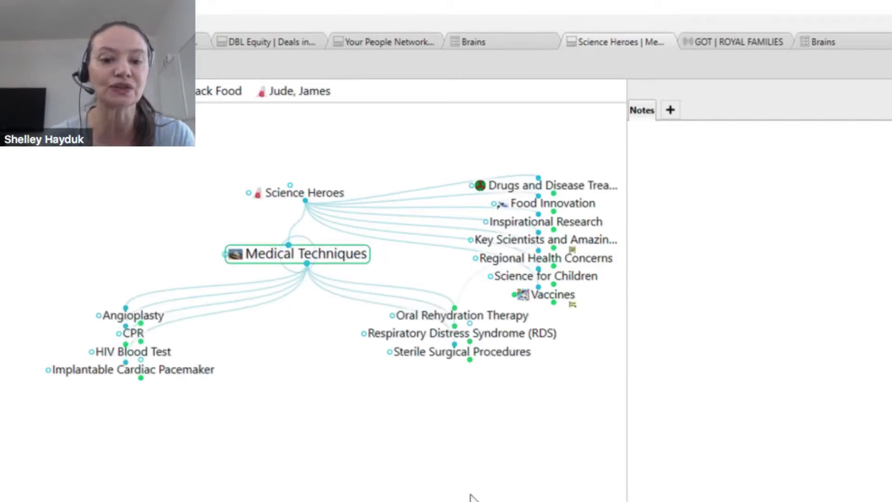
pyautogui.click(498, 353)
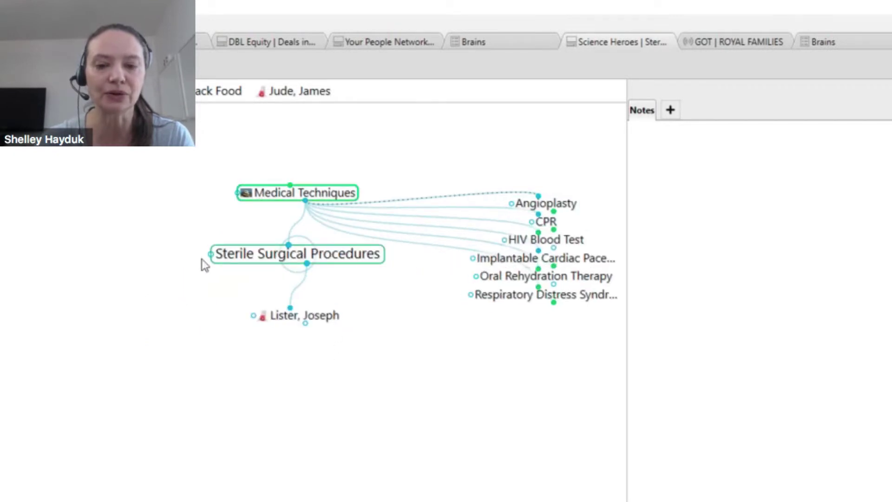
pyautogui.click(324, 321)
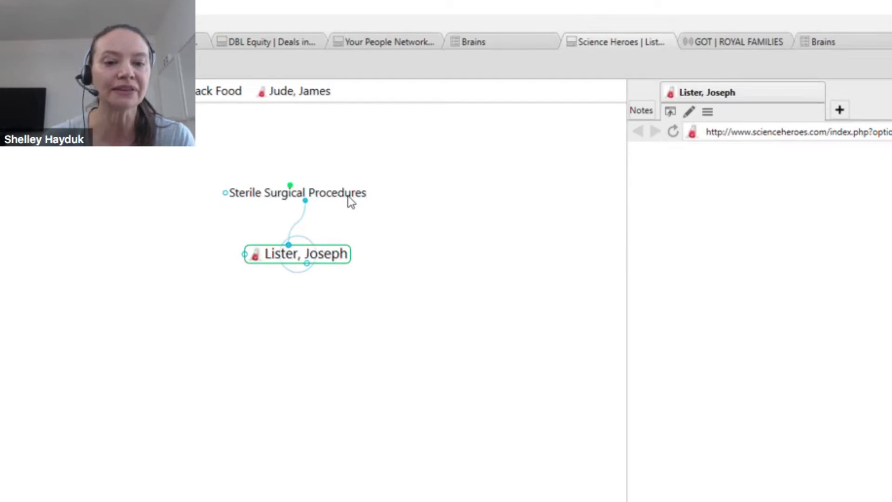
pyautogui.click(350, 197)
pyautogui.click(324, 196)
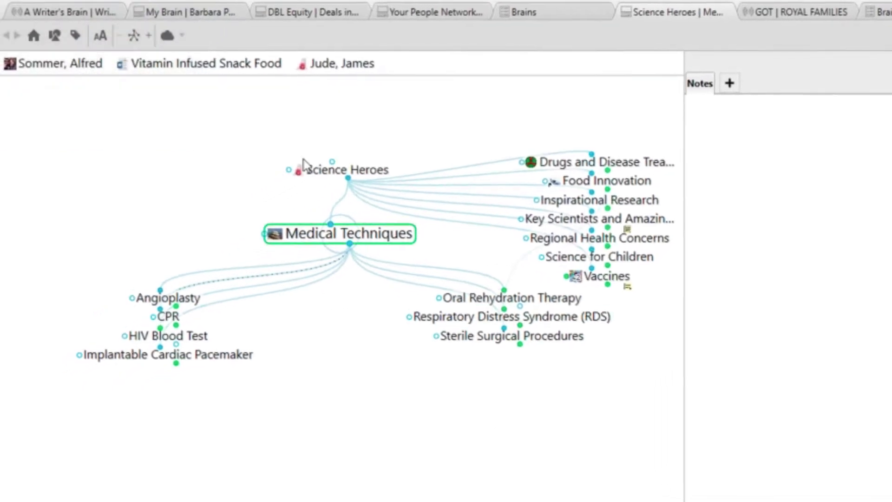
# Return to the home thought, show one additional generation of thoughts, and activate Drugs and Disease Treatments
pyautogui.click(34, 36)
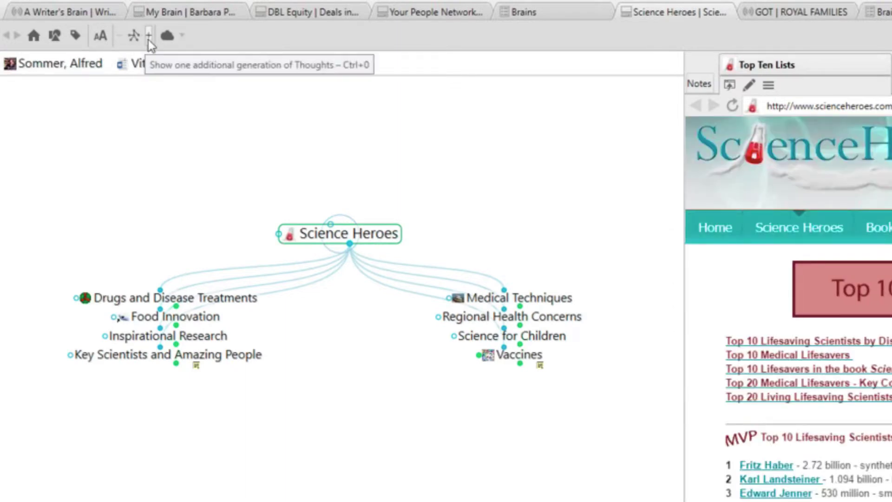
pyautogui.click(149, 40)
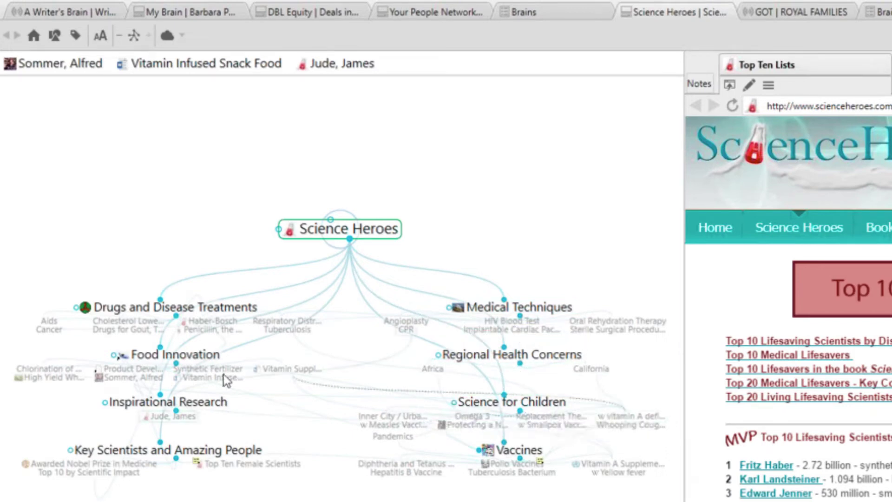
pyautogui.click(200, 316)
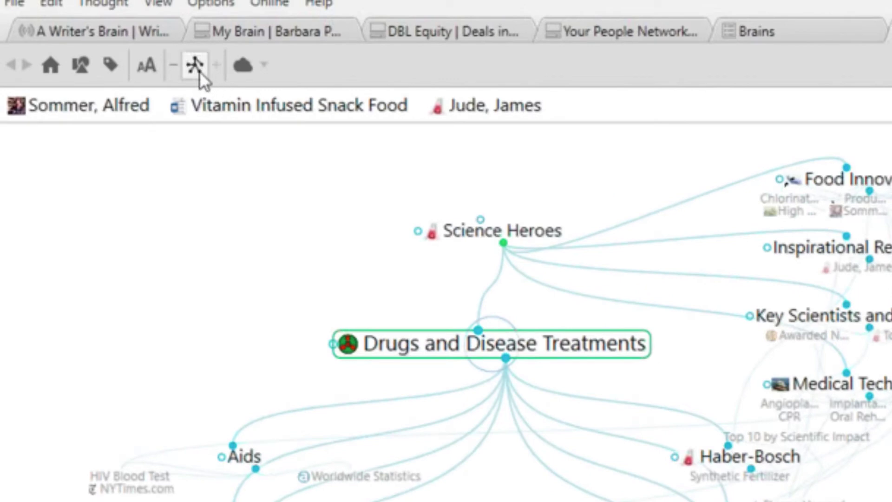
# Switch the thought display to Outline view and widen the plex to give the outline more room
pyautogui.click(199, 71)
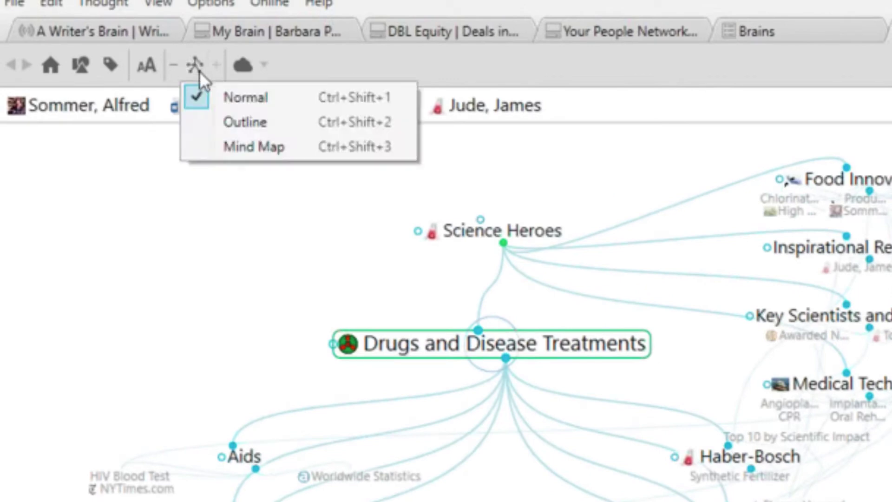
pyautogui.click(221, 124)
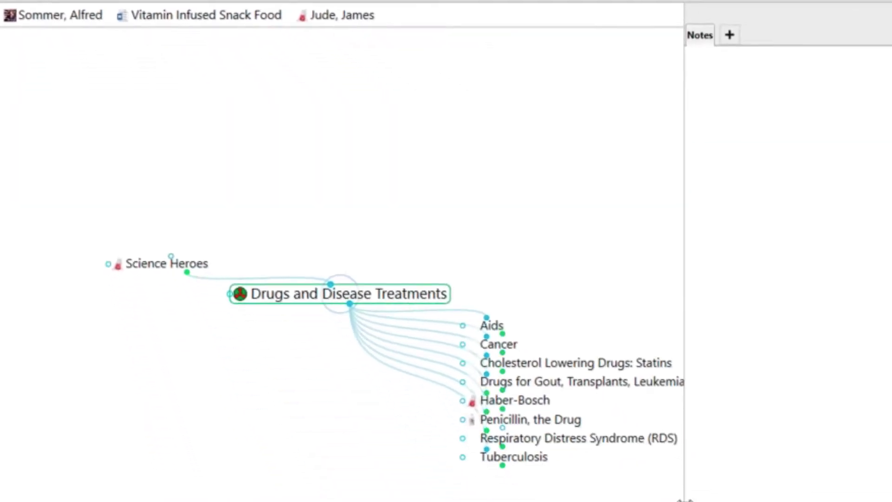
pyautogui.moveTo(685, 500); pyautogui.dragTo(863, 493)
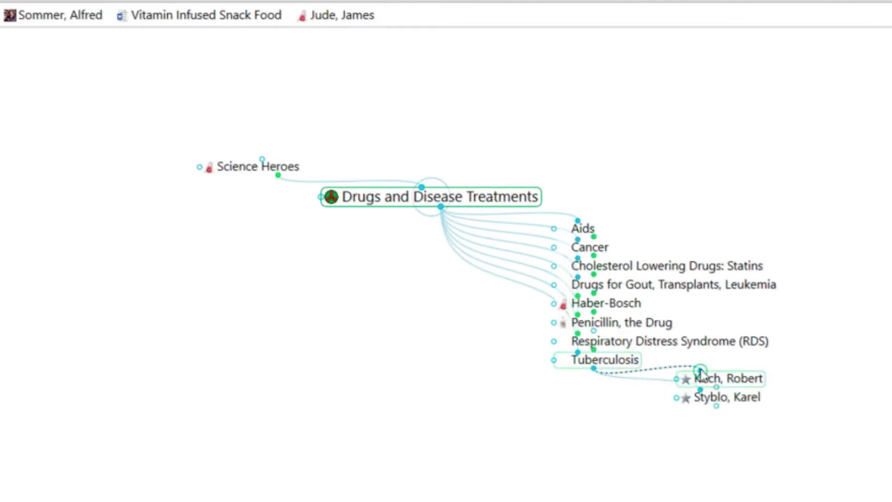
# Open Koch, Robert under Tuberculosis, enlarge its attached web page, and copy the portrait image from it
pyautogui.click(703, 376)
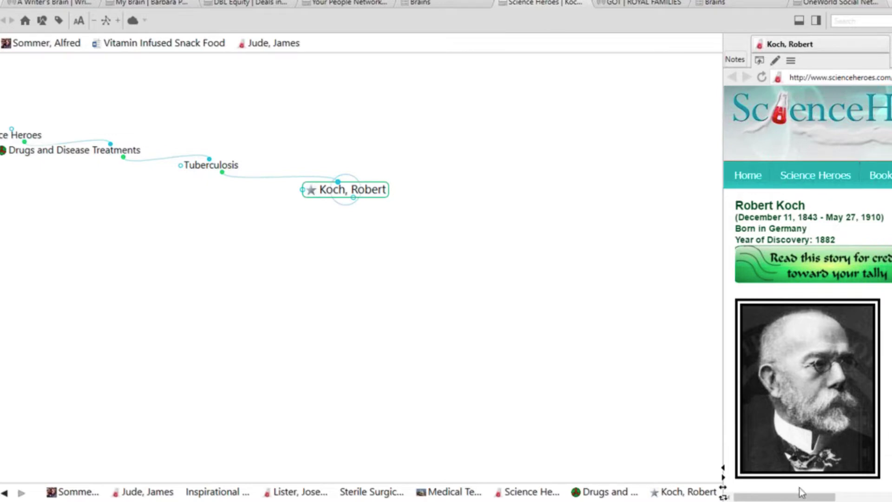
pyautogui.moveTo(807, 498)
pyautogui.mouseDown()
pyautogui.moveTo(855, 498)
pyautogui.moveTo(807, 498)
pyautogui.mouseUp()
pyautogui.moveTo(309, 195); pyautogui.dragTo(357, 198)
pyautogui.click(351, 200)
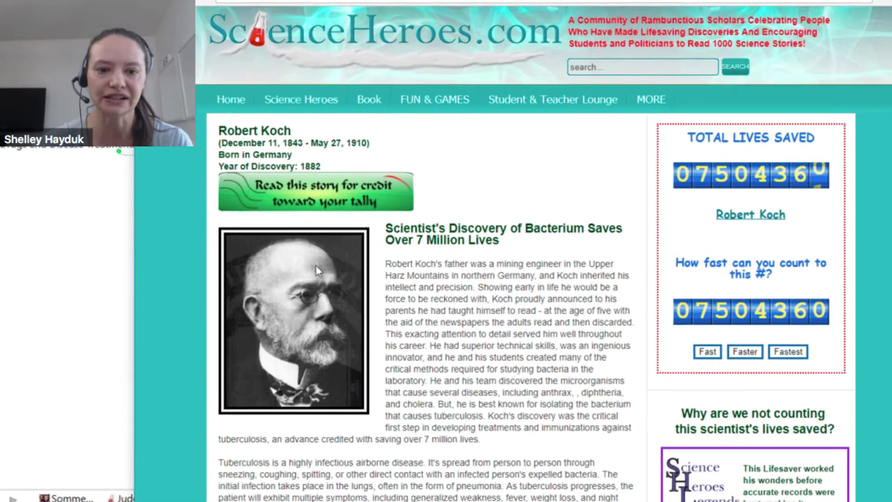
pyautogui.rightClick(316, 266)
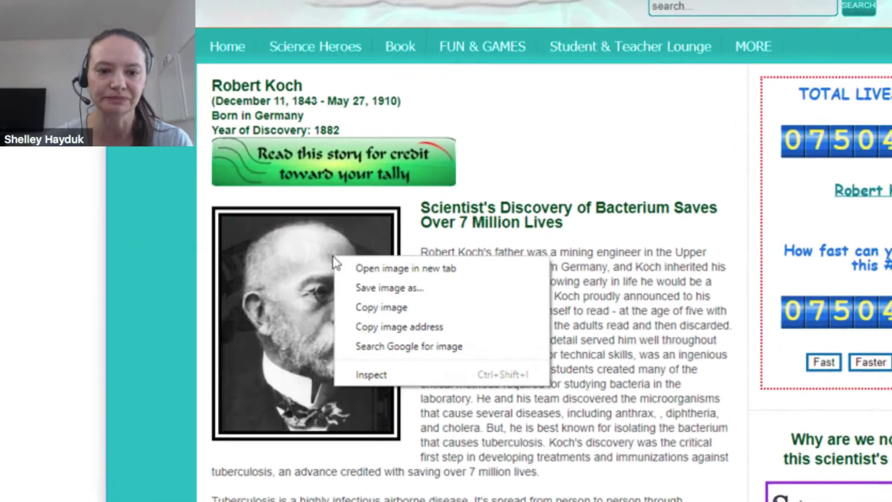
pyautogui.click(391, 311)
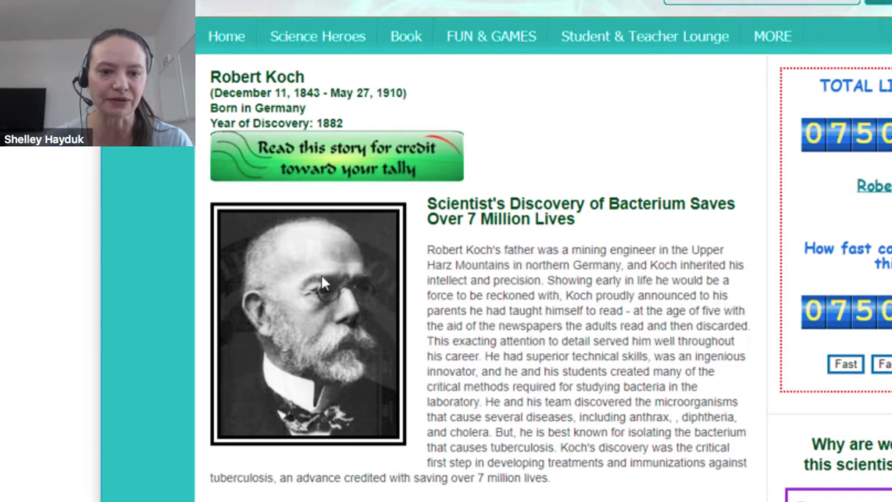
pyautogui.click(23, 229)
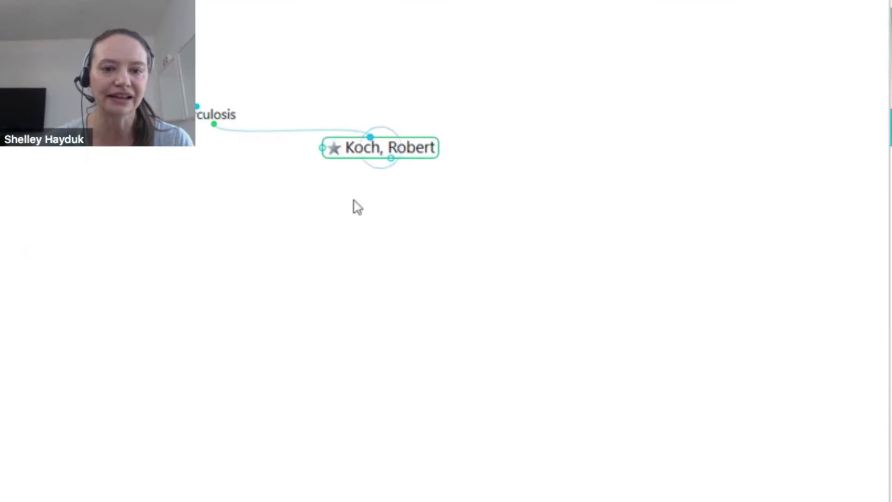
# Paste the copied portrait as the icon of the Koch, Robert thought
pyautogui.rightClick(358, 153)
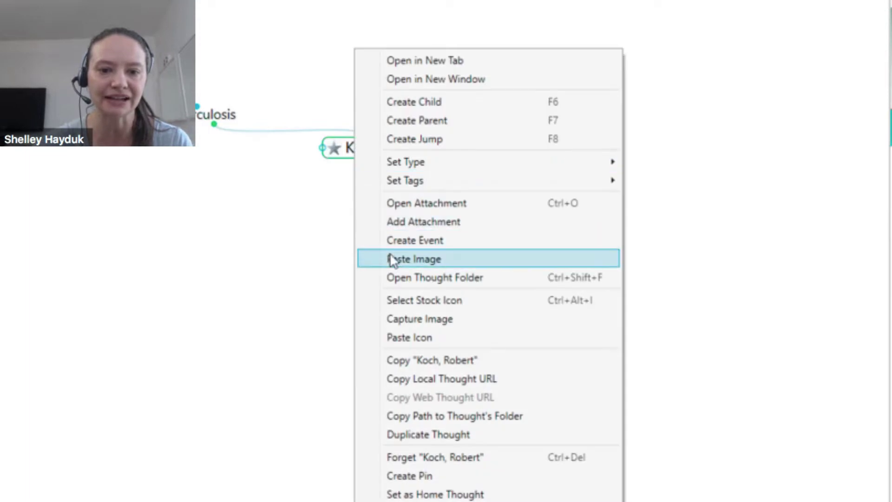
pyautogui.click(393, 260)
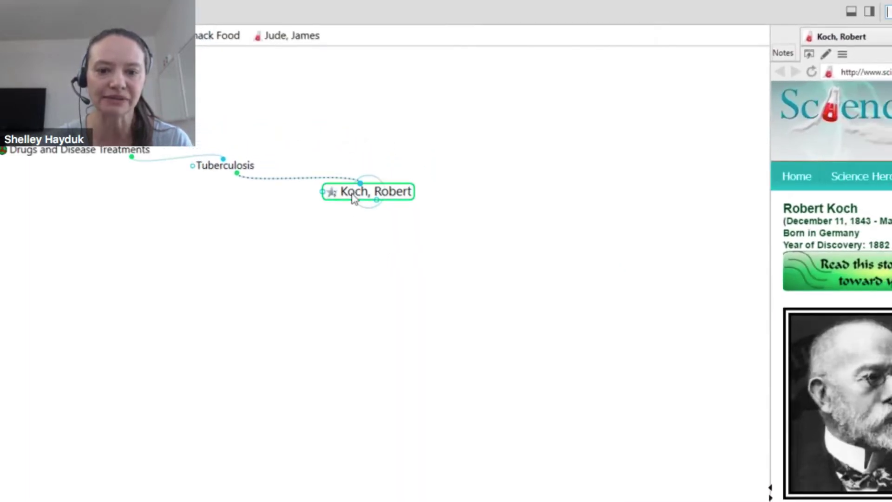
pyautogui.rightClick(352, 198)
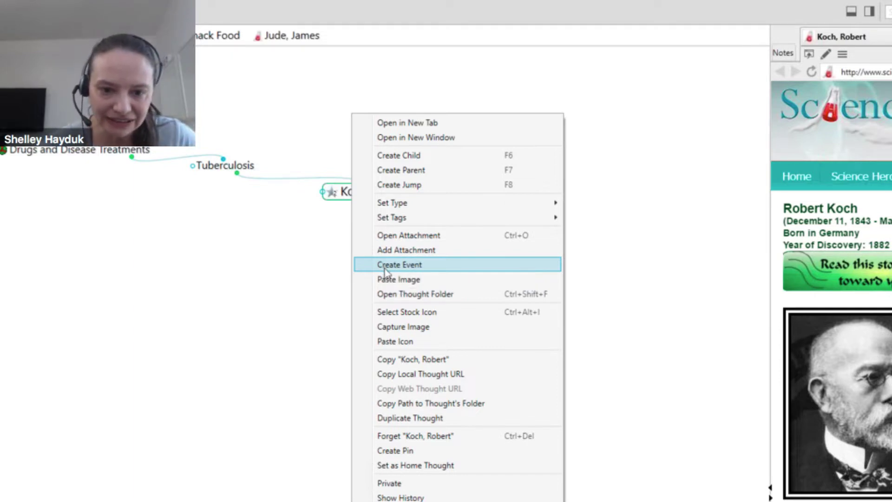
pyautogui.click(404, 342)
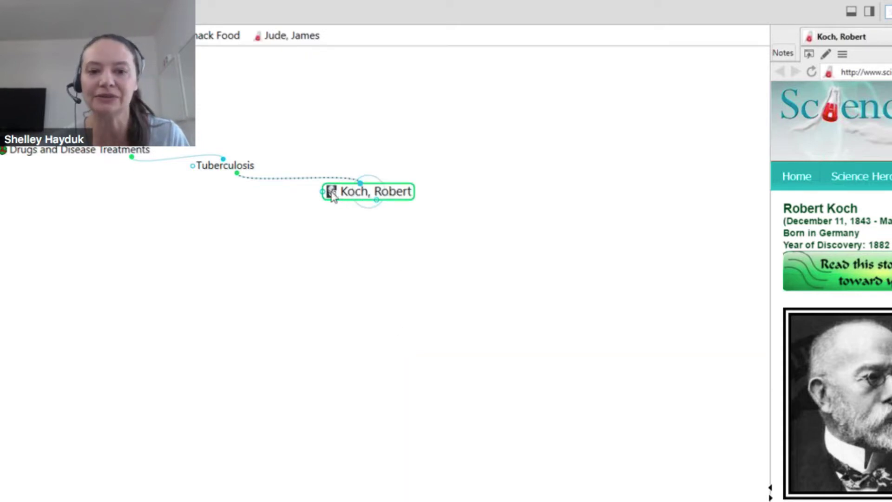
# Return to Drugs and Disease Treatments and expand the Cancer, Drugs for Gout, Transplants, Leukemia and Haber-Bosch branches of the outline
pyautogui.moveTo(331, 195)
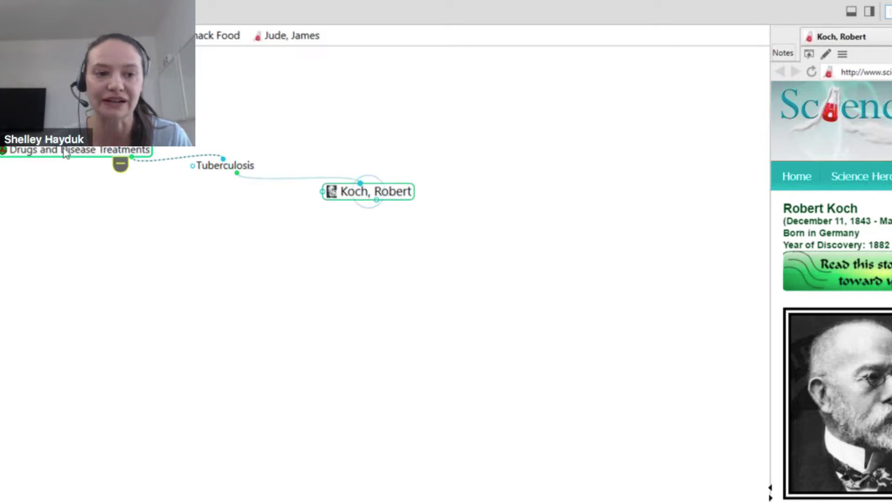
pyautogui.click(116, 153)
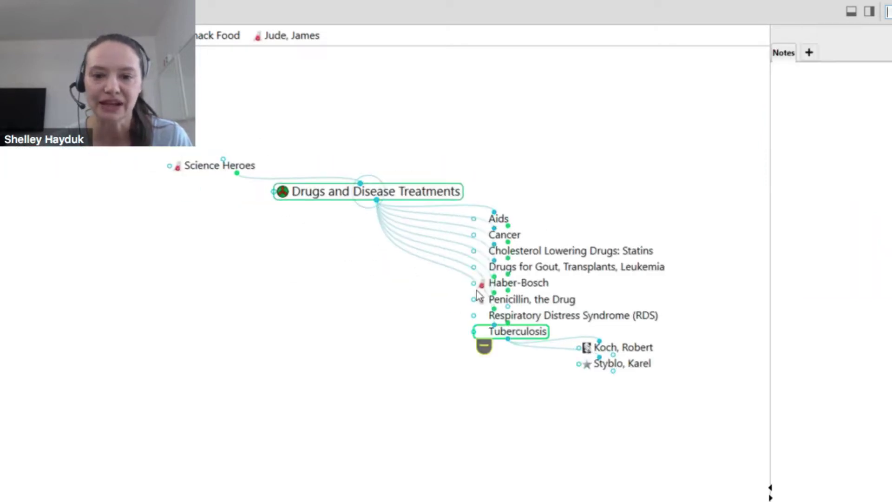
pyautogui.moveTo(503, 251)
pyautogui.mouseDown()
pyautogui.moveTo(517, 289)
pyautogui.moveTo(510, 298)
pyautogui.moveTo(511, 235)
pyautogui.moveTo(516, 362)
pyautogui.moveTo(505, 321)
pyautogui.mouseUp()
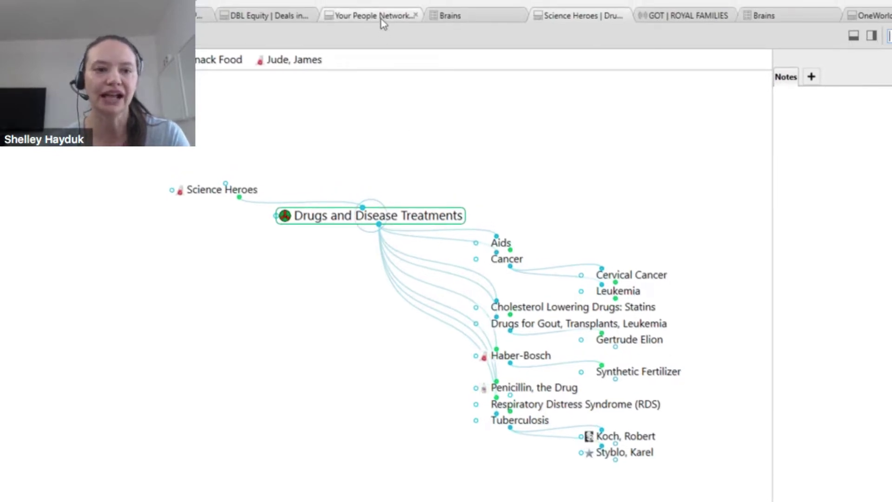
# Switch to the Your People Network brain, enlarge its plex, and navigate through My Team to the team member typed as Director
pyautogui.click(381, 18)
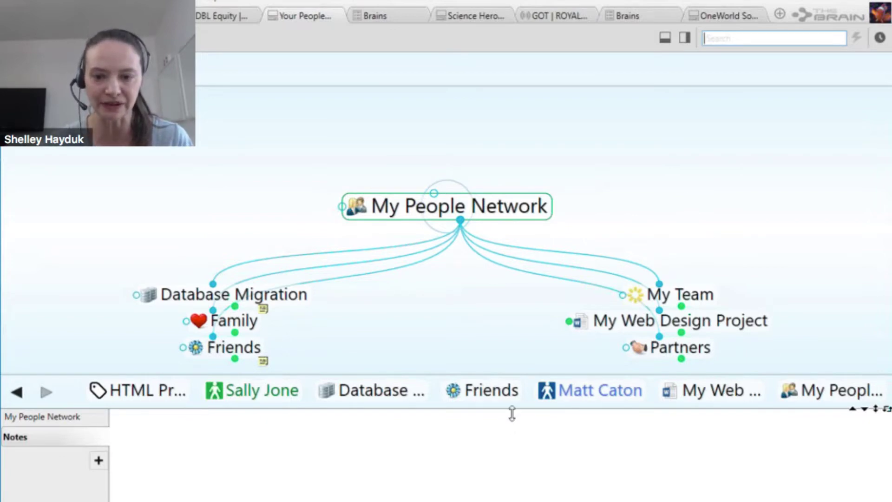
pyautogui.moveTo(514, 430); pyautogui.dragTo(517, 460)
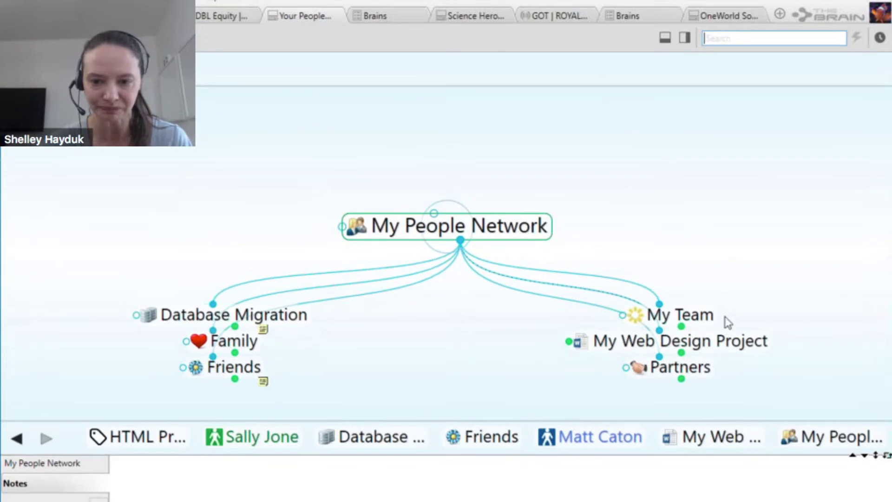
pyautogui.click(706, 318)
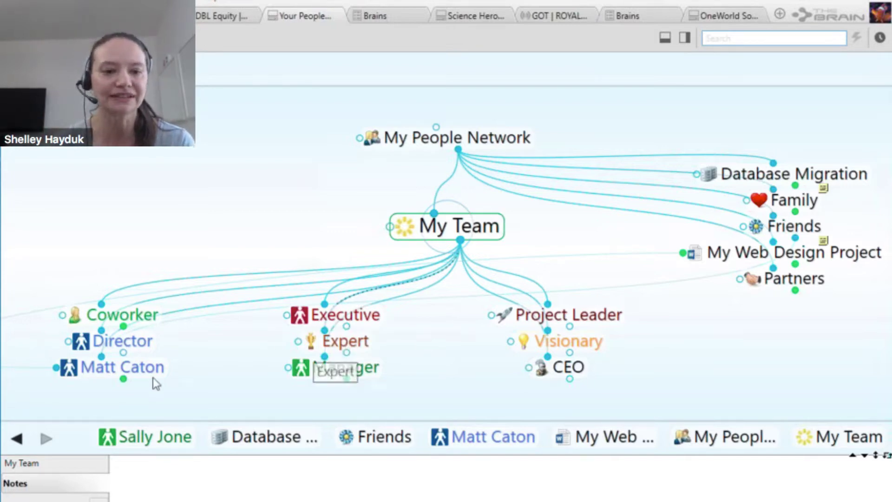
pyautogui.click(122, 367)
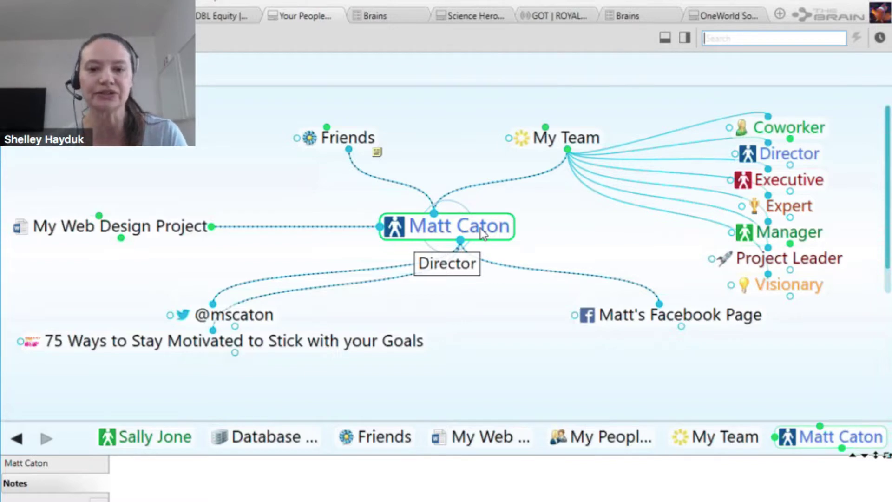
# Set the type of the active team member's thought to Executive
pyautogui.rightClick(455, 227)
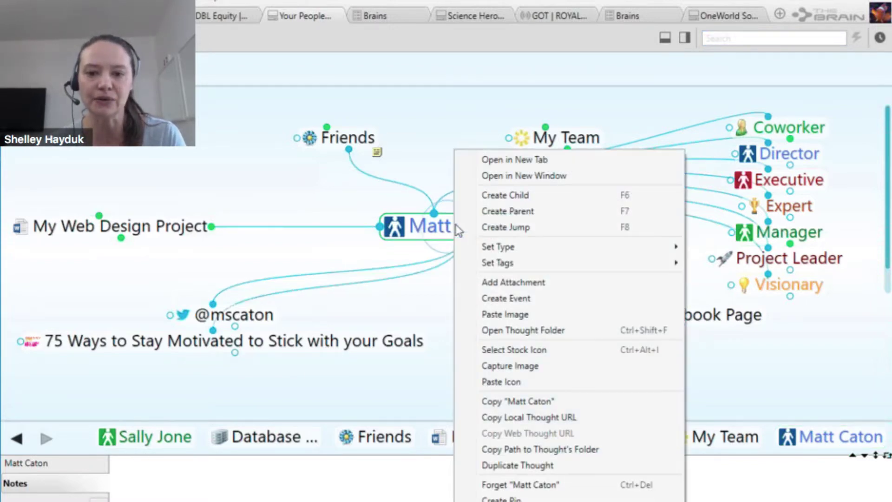
pyautogui.moveTo(487, 249)
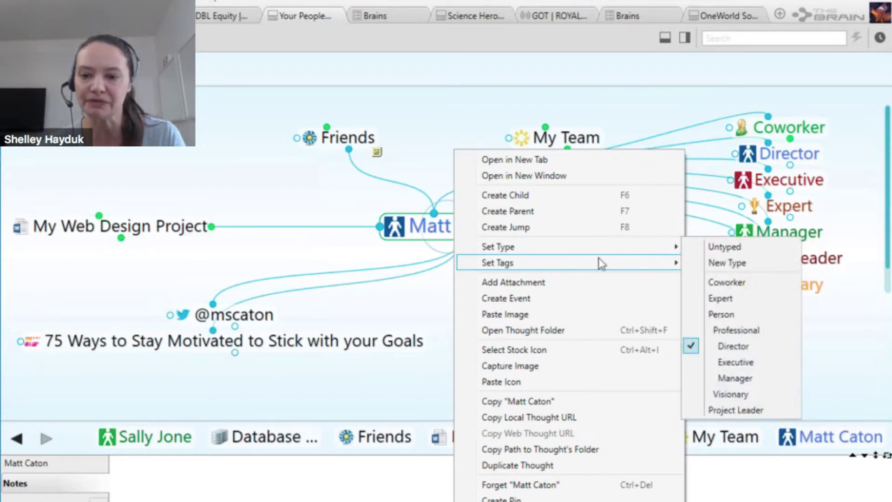
pyautogui.click(747, 365)
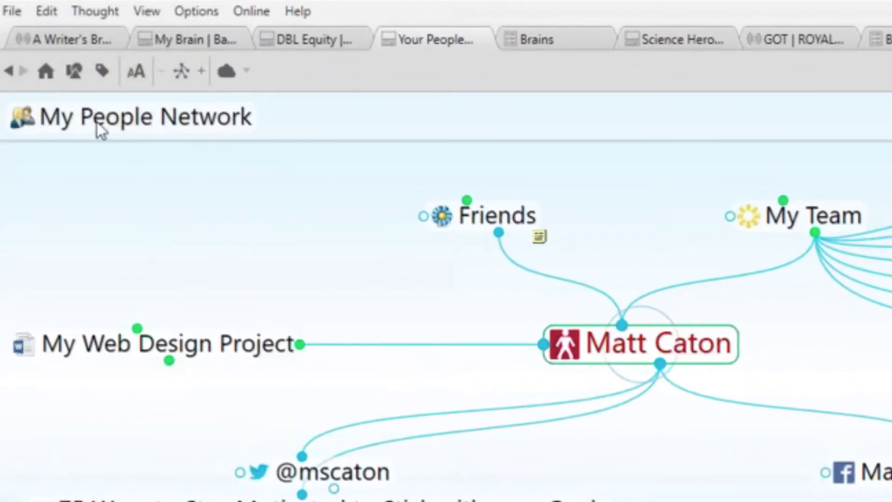
# Activate the HTML Programmer tag, link the Executive team member to it, and return to that member's thought
pyautogui.click(82, 79)
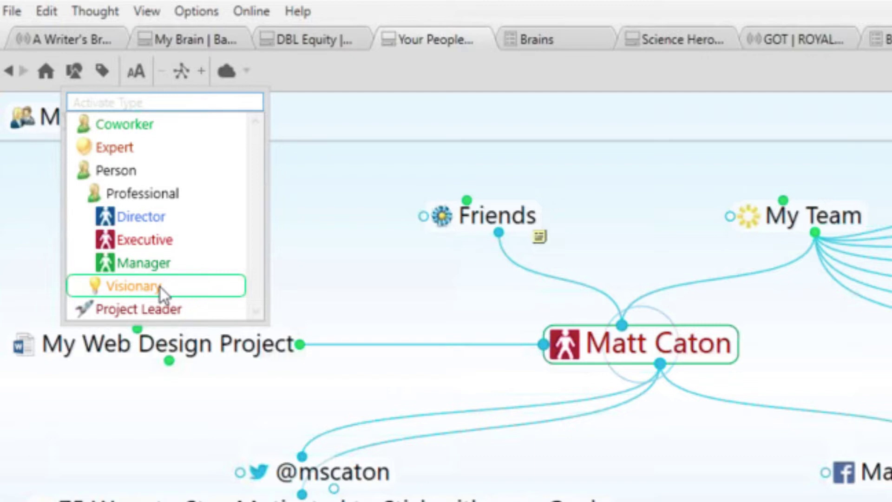
pyautogui.click(105, 71)
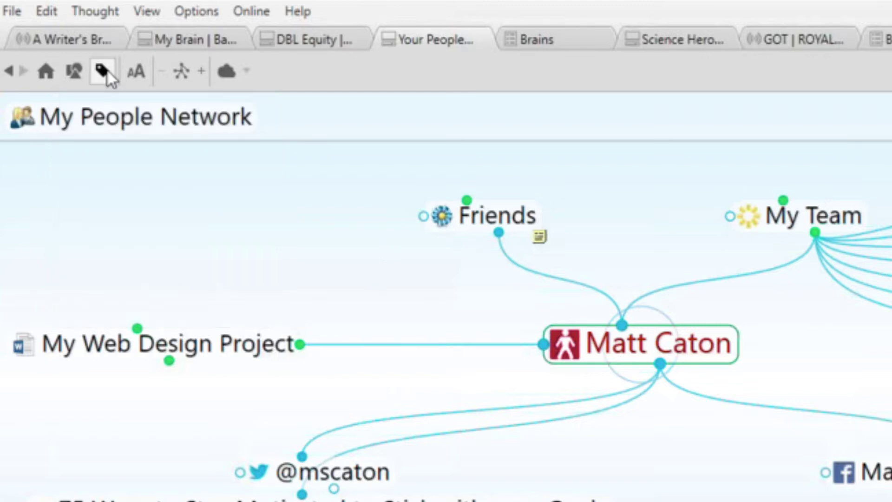
pyautogui.click(107, 71)
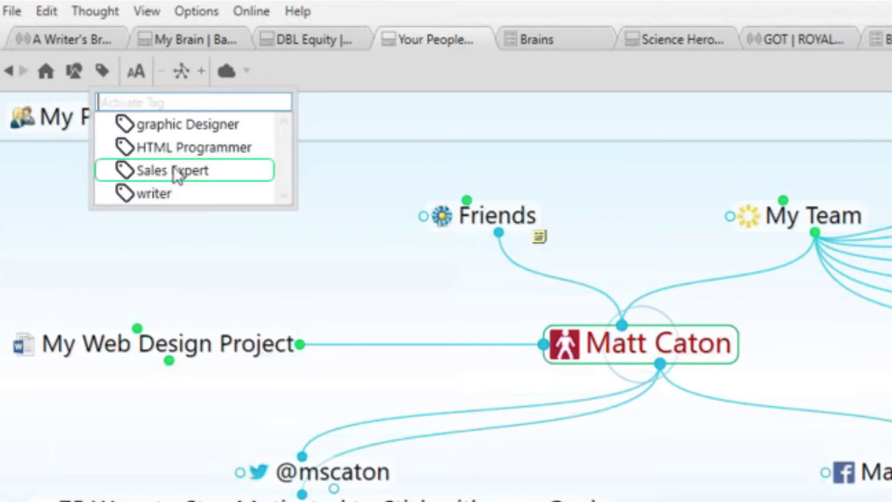
pyautogui.click(185, 147)
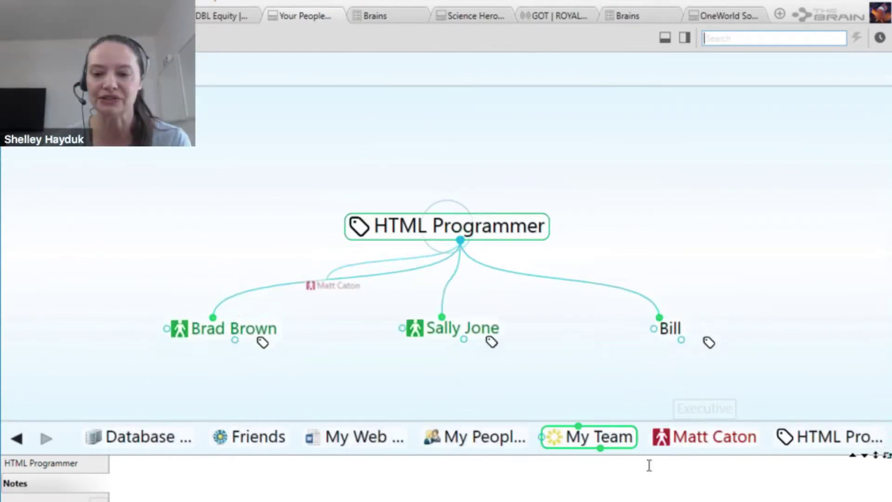
pyautogui.click(669, 442)
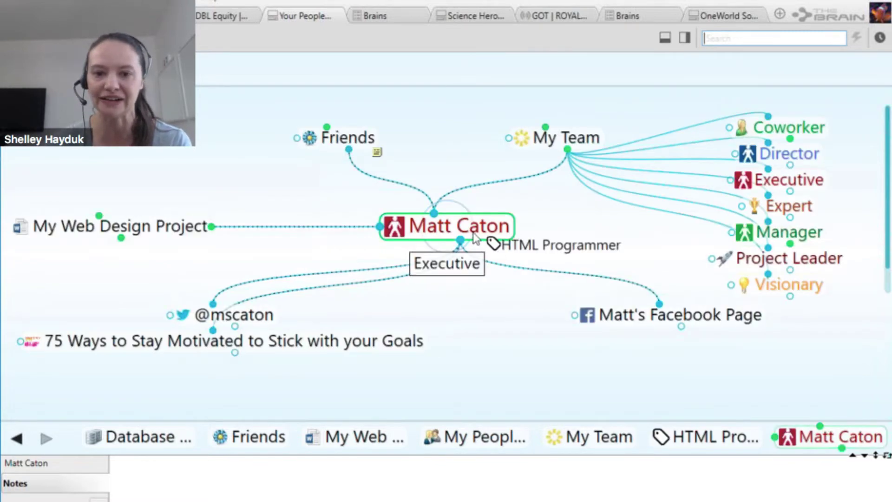
# Add the writer and graphic Designer tags to the Executive team member's thought
pyautogui.rightClick(459, 241)
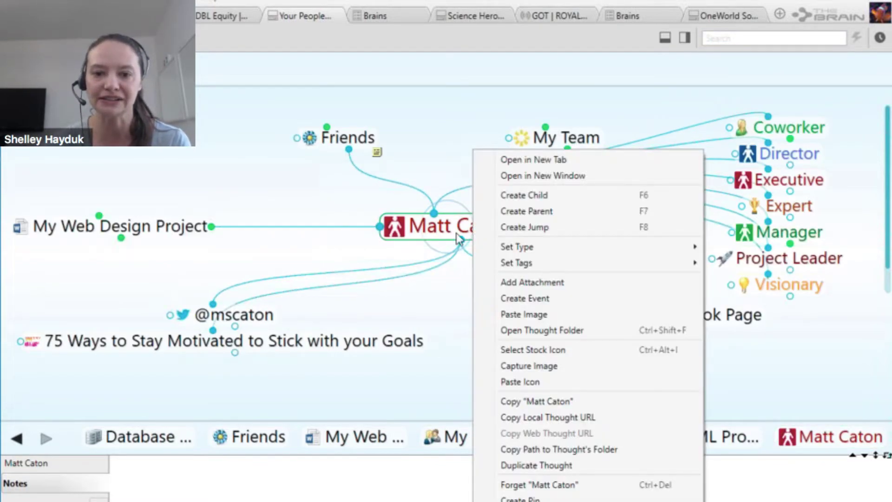
pyautogui.press('Escape')
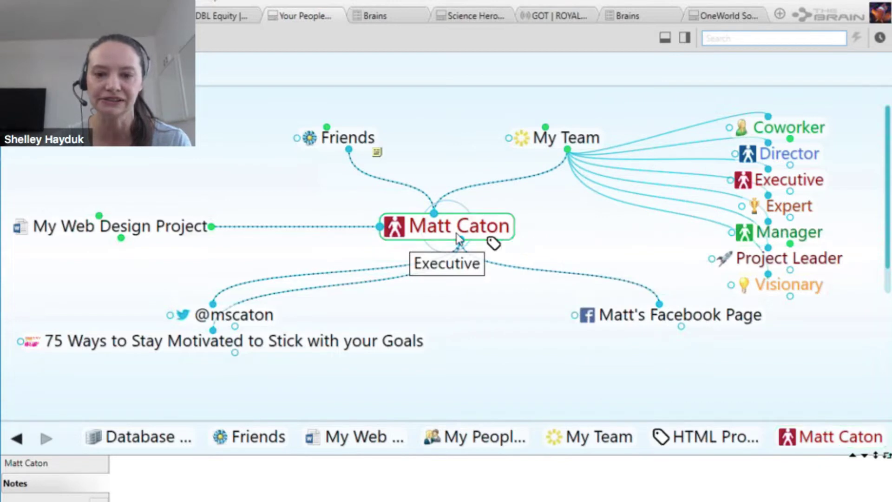
pyautogui.click(456, 233)
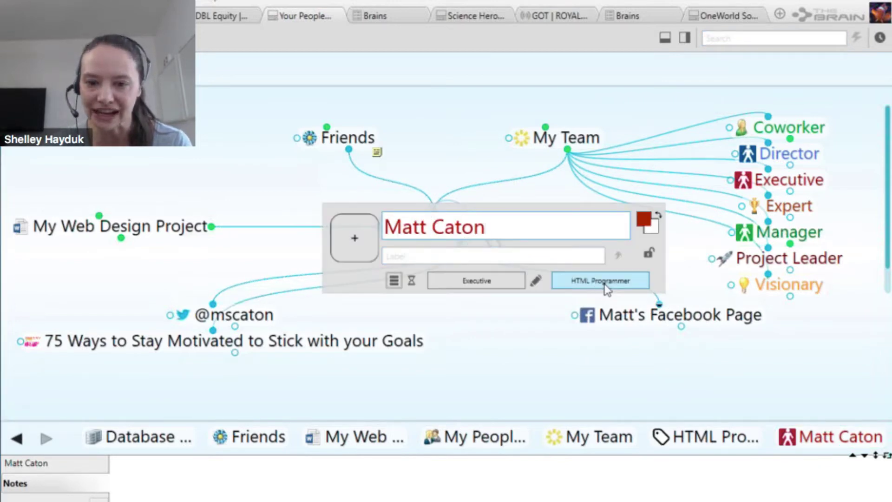
pyautogui.click(629, 286)
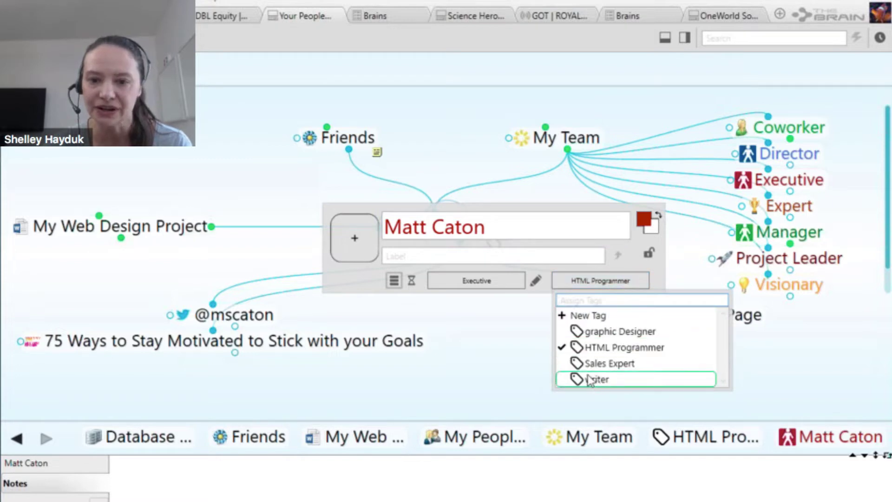
pyautogui.click(577, 382)
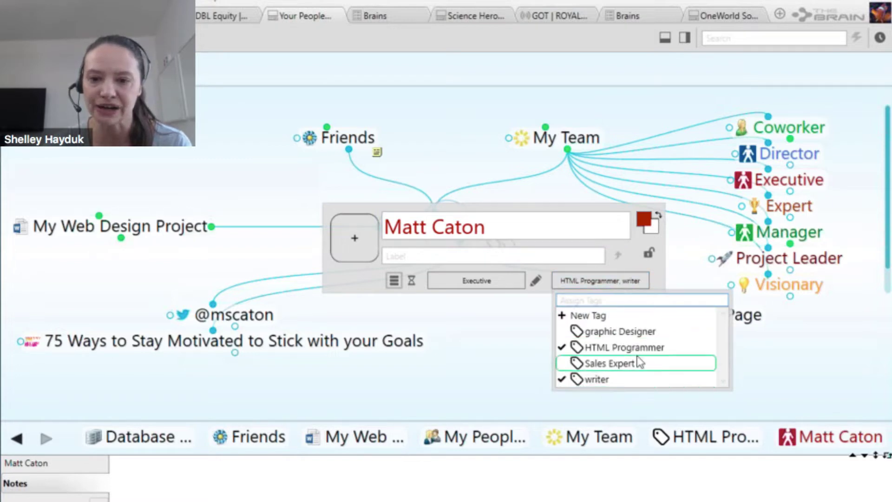
pyautogui.click(571, 332)
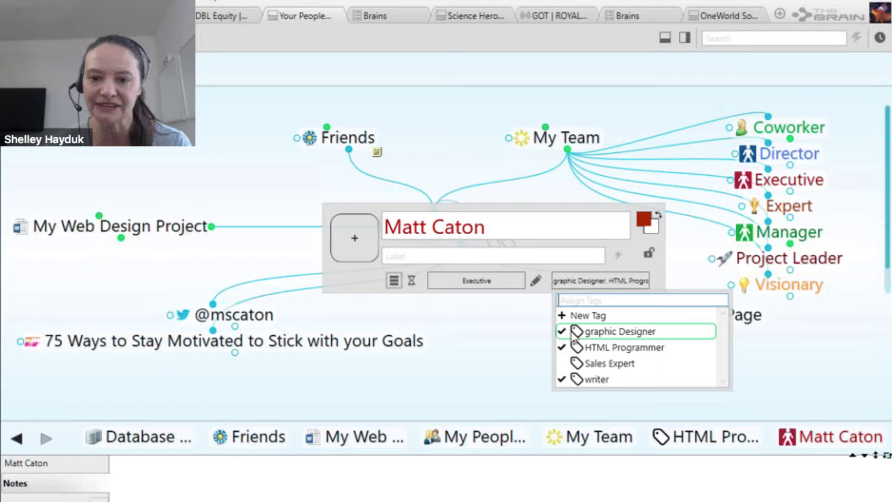
pyautogui.click(485, 363)
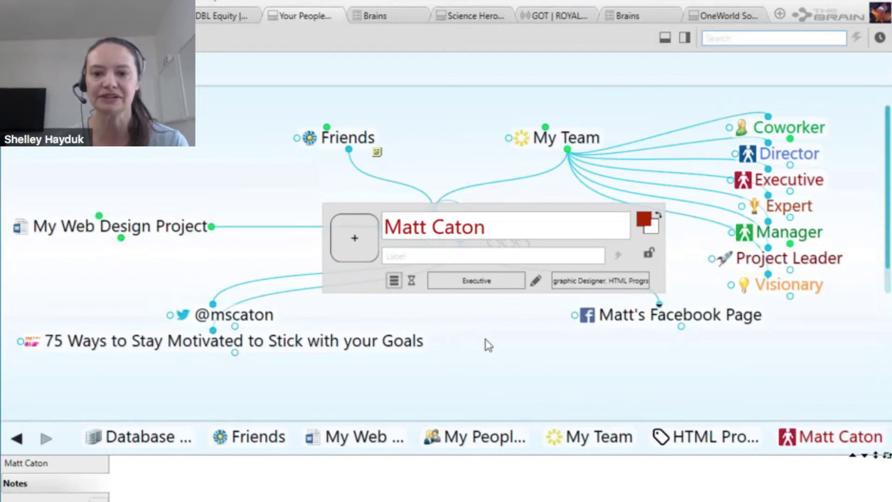
pyautogui.click(488, 345)
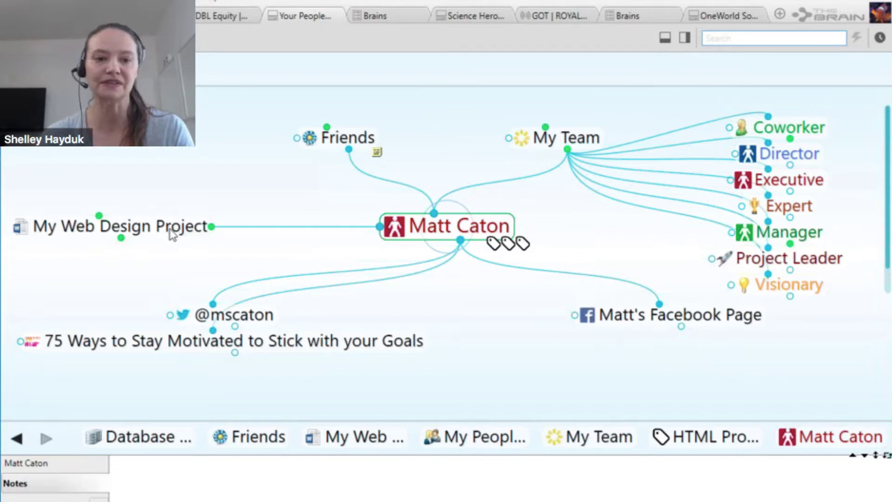
# Open My Web Design Project and unlink the Executive team member from it
pyautogui.click(365, 437)
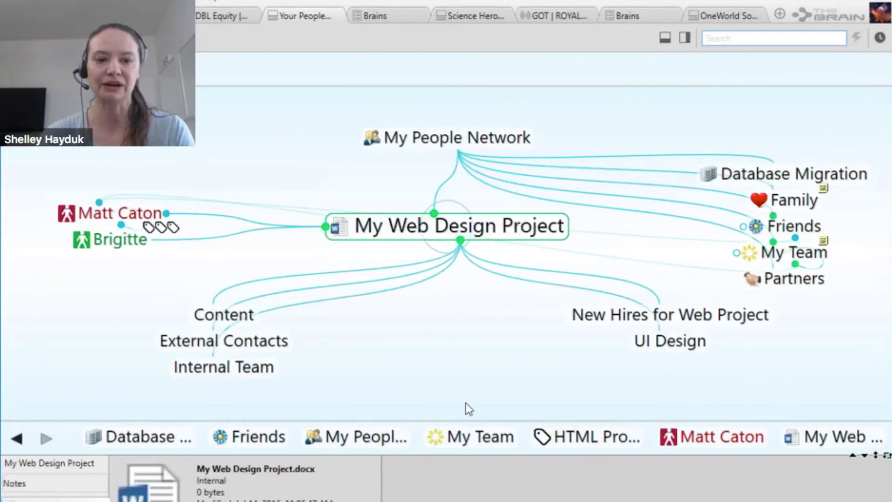
pyautogui.rightClick(234, 225)
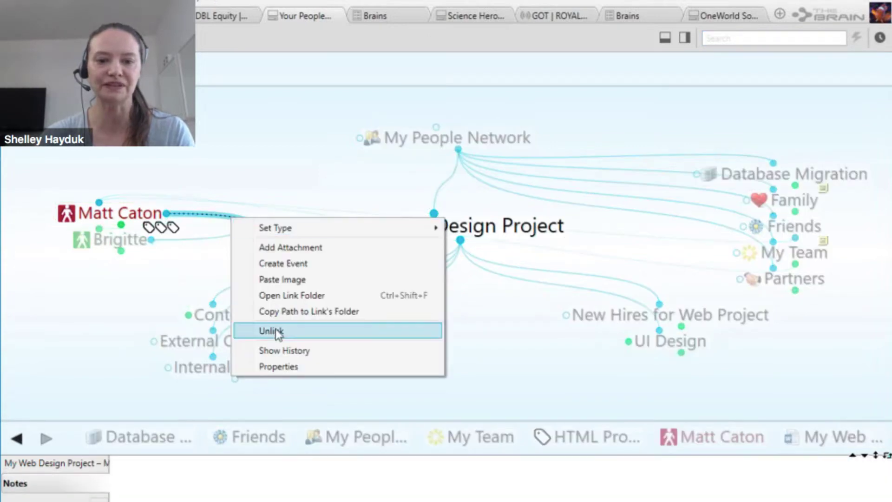
pyautogui.click(448, 417)
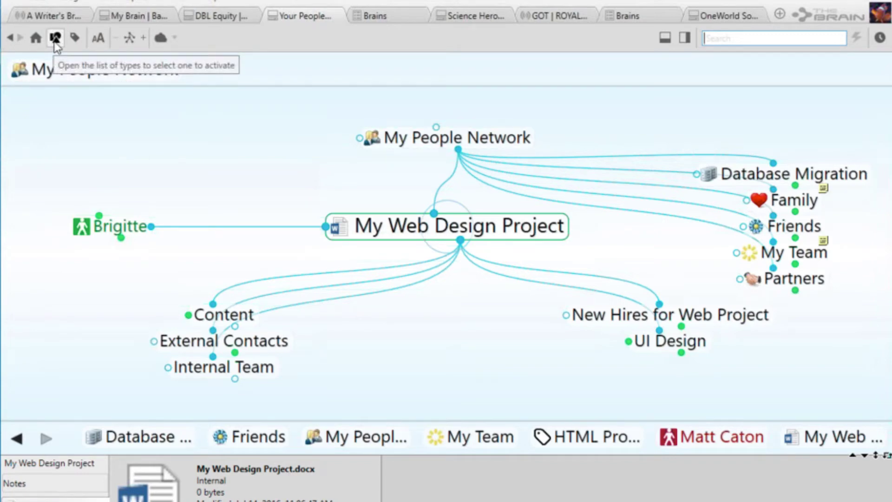
# Activate the HTML Programmer tag, open a tagged Manager beneath it, and follow that person's parent to New Hires for Web Project
pyautogui.click(74, 38)
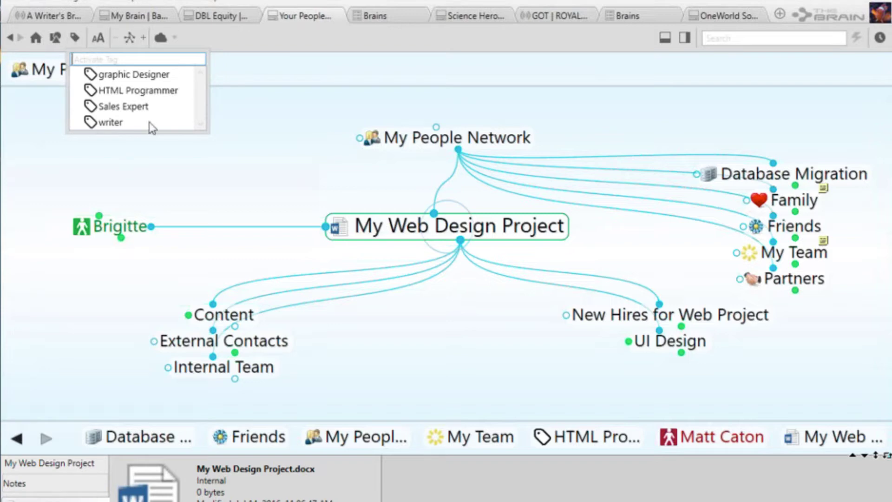
pyautogui.click(154, 93)
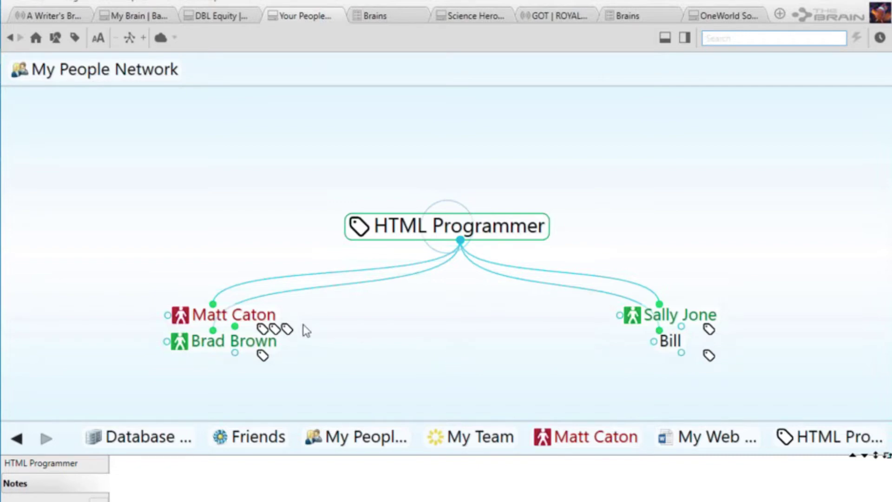
pyautogui.click(236, 351)
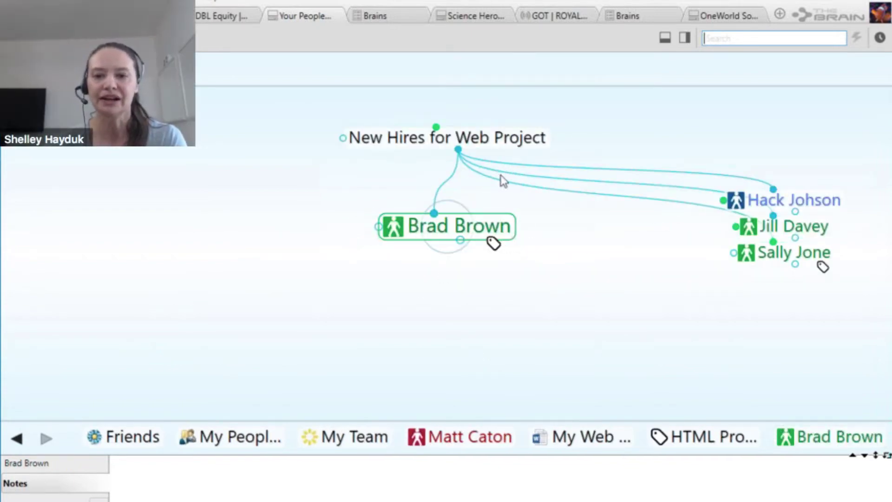
pyautogui.click(502, 144)
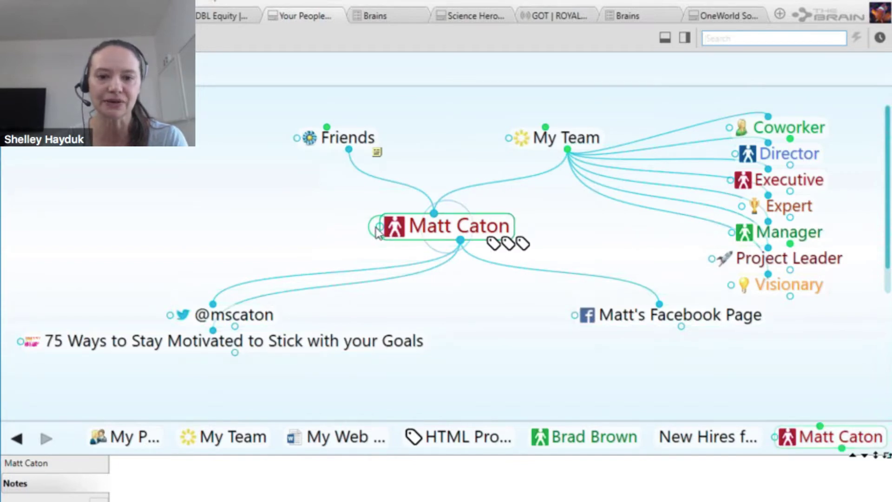
# Link the Executive team member to My Web Design Project as a jump thought, and return to My People Network
pyautogui.moveTo(380, 231); pyautogui.dragTo(365, 435)
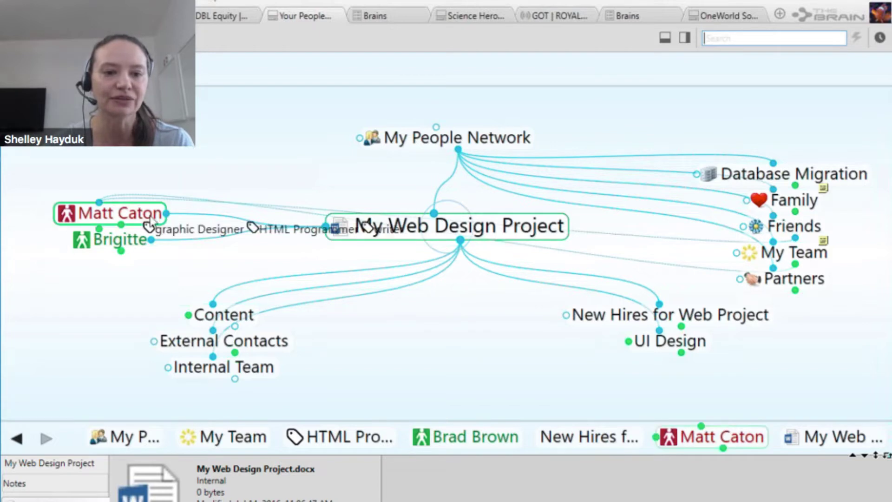
pyautogui.moveTo(117, 246)
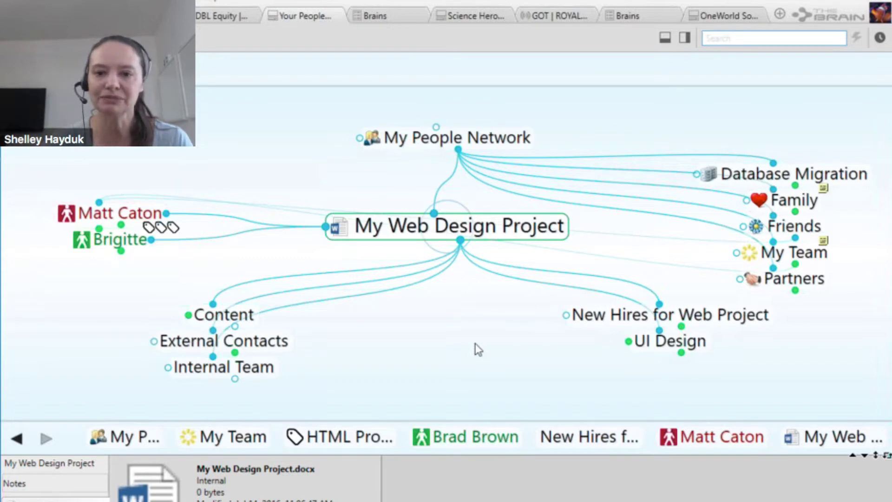
pyautogui.click(511, 138)
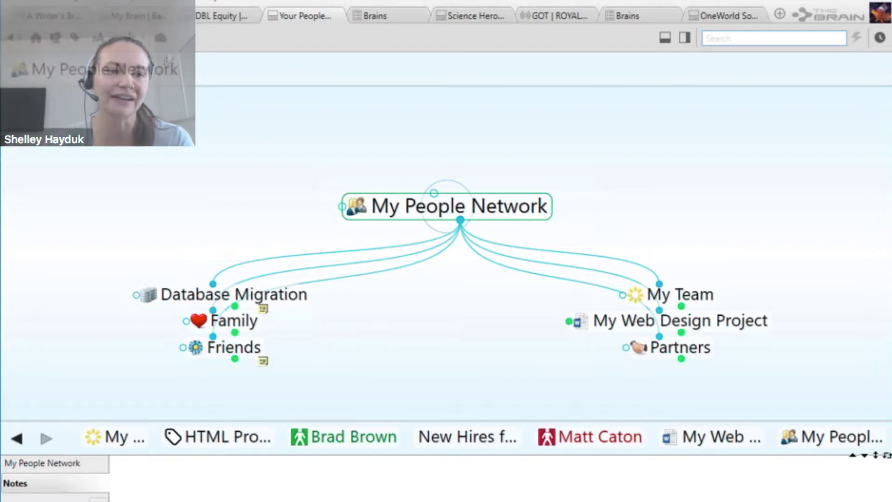
# Check the list of thought types, and browse through Family and Partners to the partner contact's thought
pyautogui.click(56, 38)
pyautogui.click(255, 127)
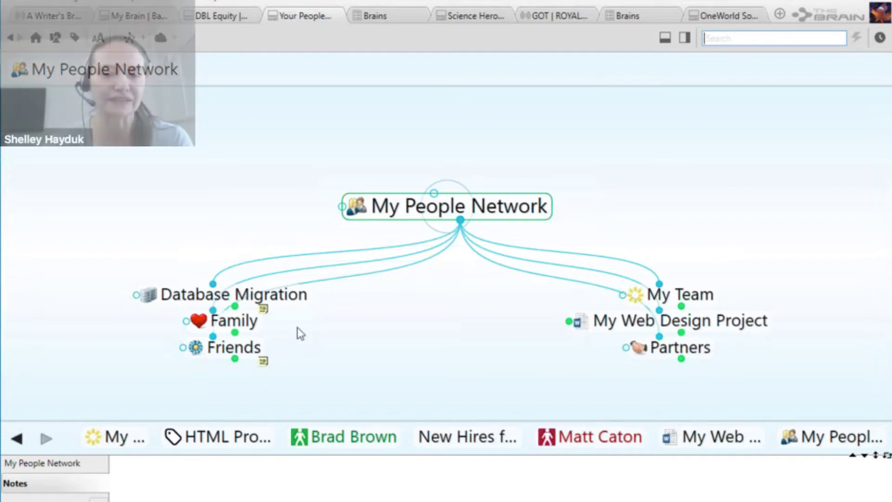
pyautogui.click(272, 332)
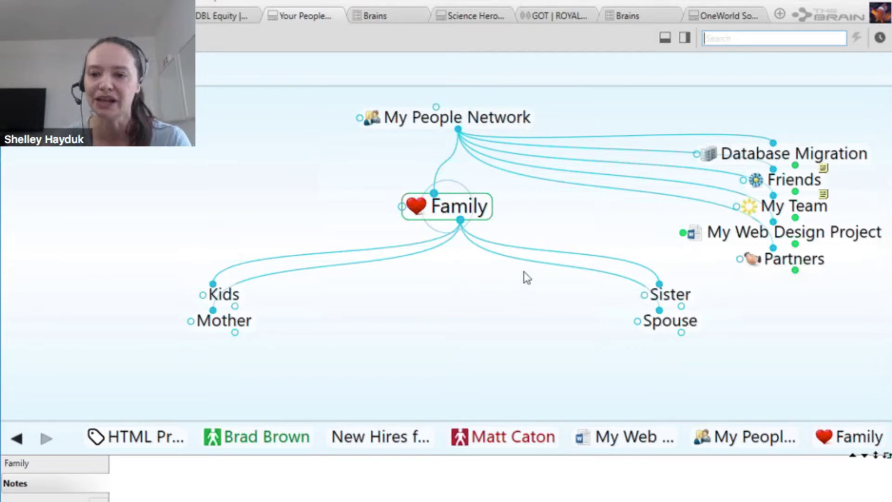
pyautogui.click(802, 267)
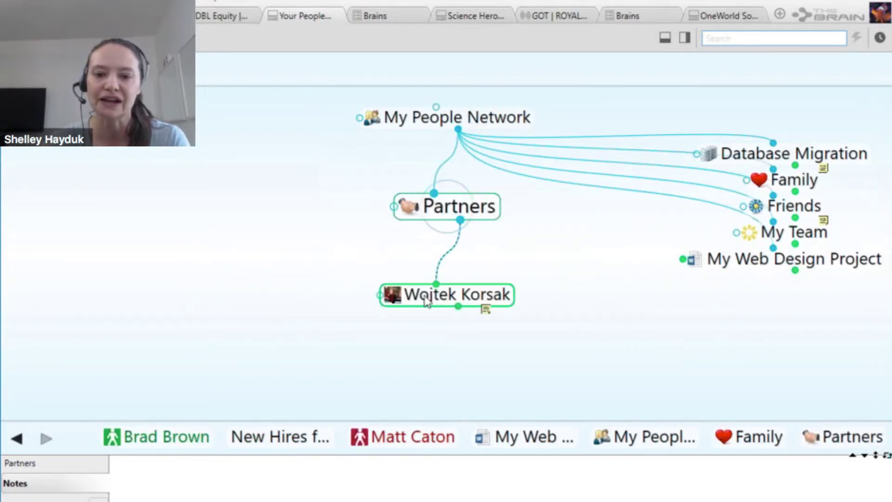
pyautogui.click(427, 300)
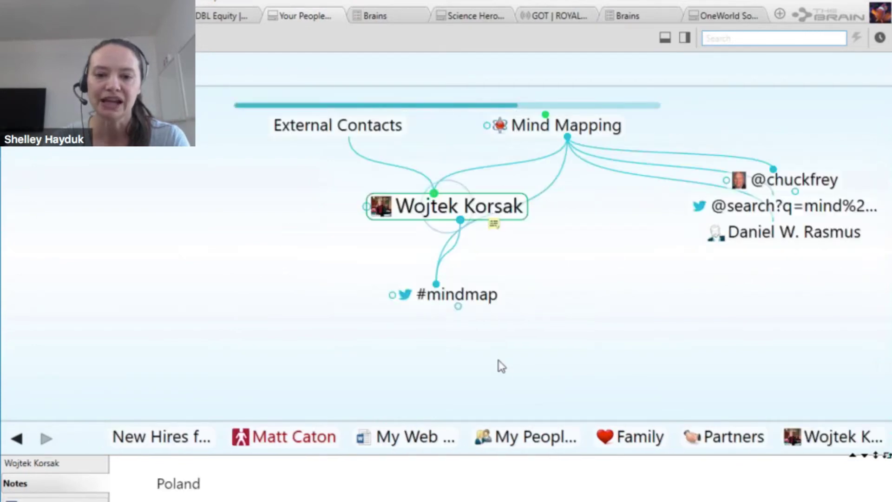
# Activate the #mindmap thought under the partner contact, open its attached Twitter search page, and look through the tweets
pyautogui.click(443, 301)
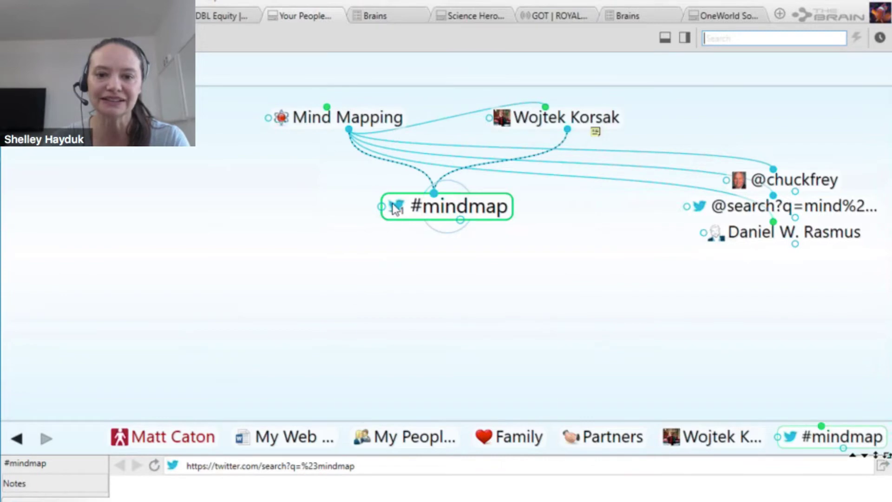
pyautogui.click(396, 207)
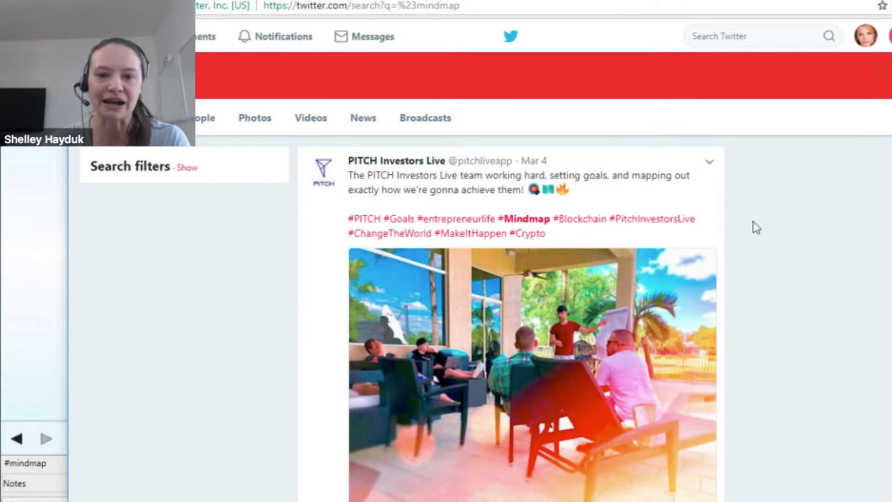
pyautogui.scroll(-4, 766, 240)
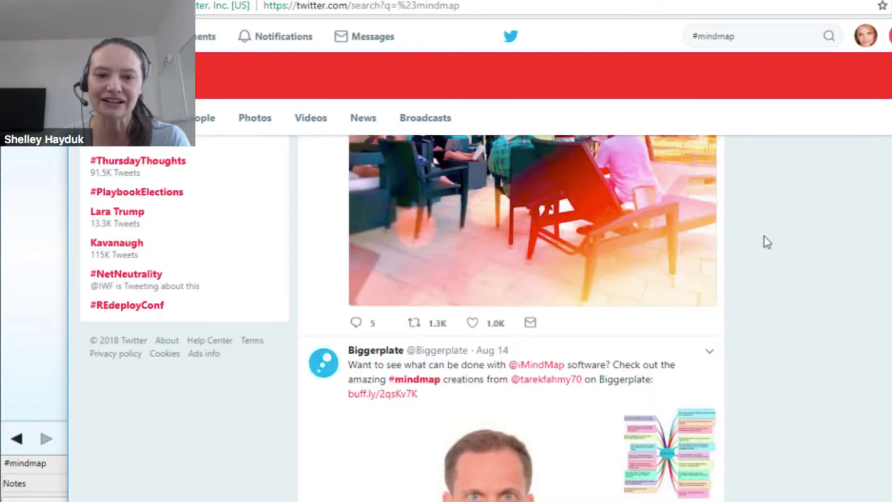
pyautogui.scroll(-6, 765, 241)
pyautogui.scroll(6, 765, 241)
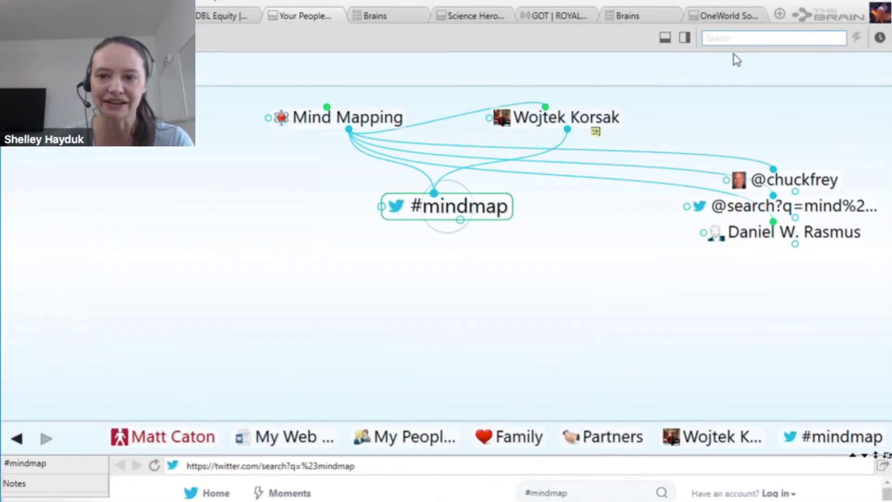
# Search the brain for the Executive team member linked to My Web Design Project, and activate that person's thought
pyautogui.write('mat')
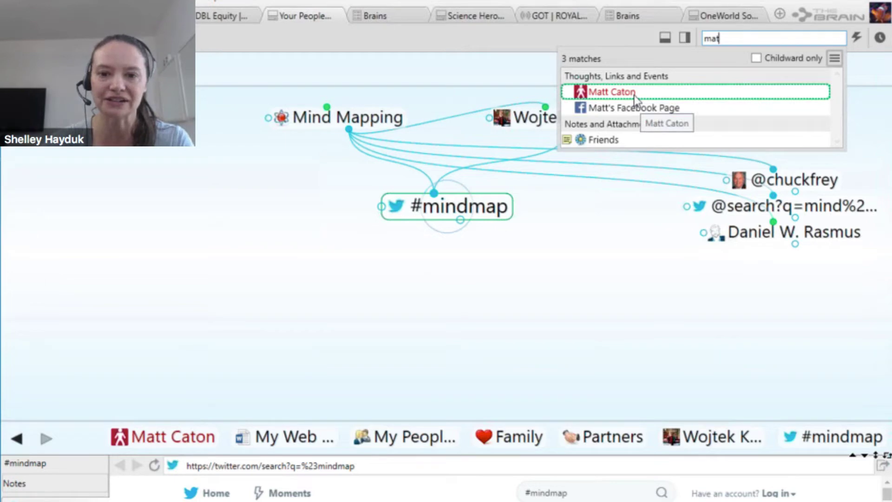
pyautogui.press('Return')
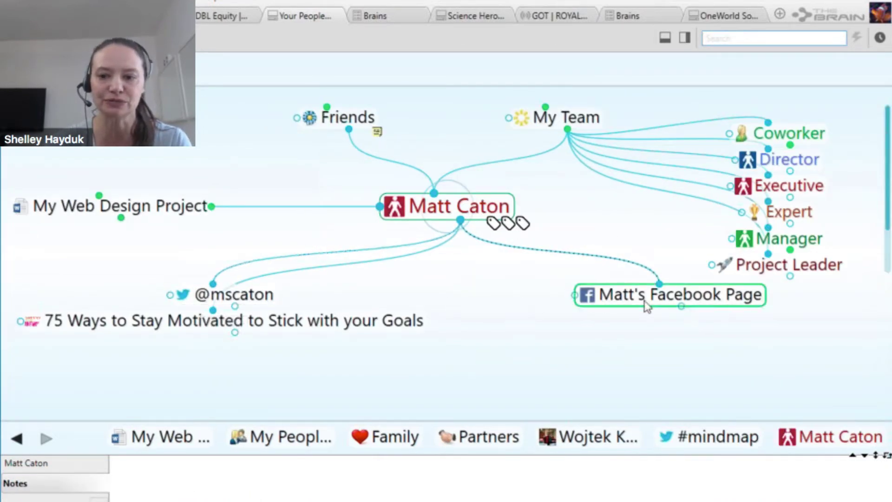
pyautogui.click(427, 464)
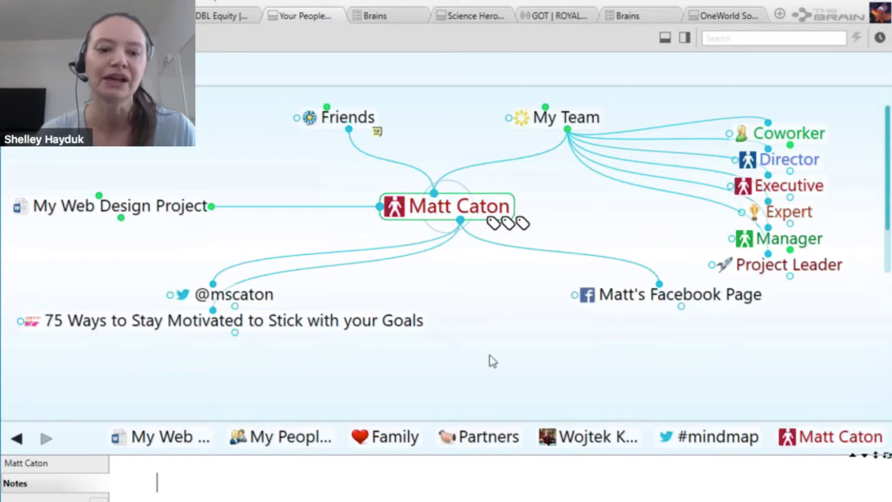
# View the Executive team member's Facebook page in an enlarged content area, look through their Twitter and 75 Ways thoughts, and return to the member
pyautogui.click(637, 301)
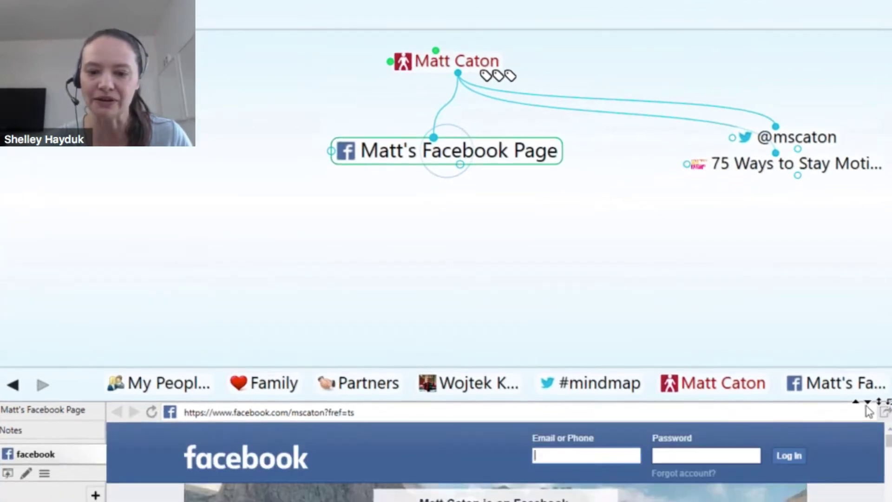
pyautogui.moveTo(420, 402); pyautogui.dragTo(436, 295)
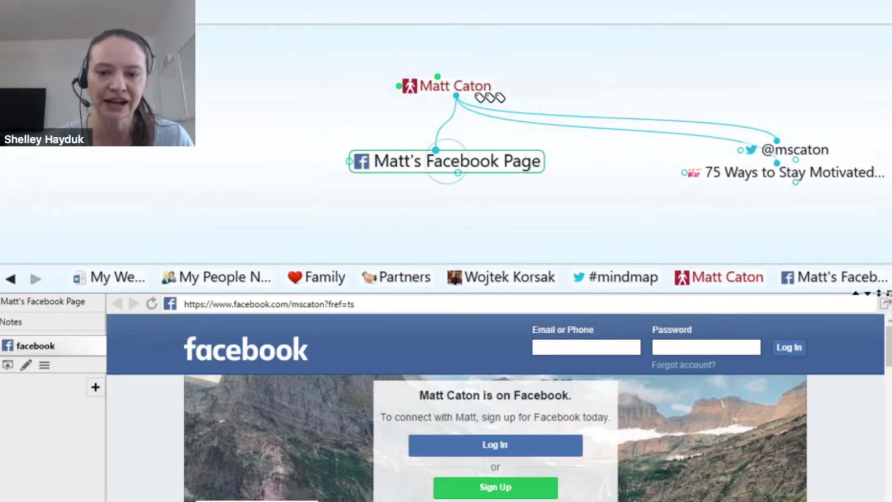
pyautogui.click(790, 149)
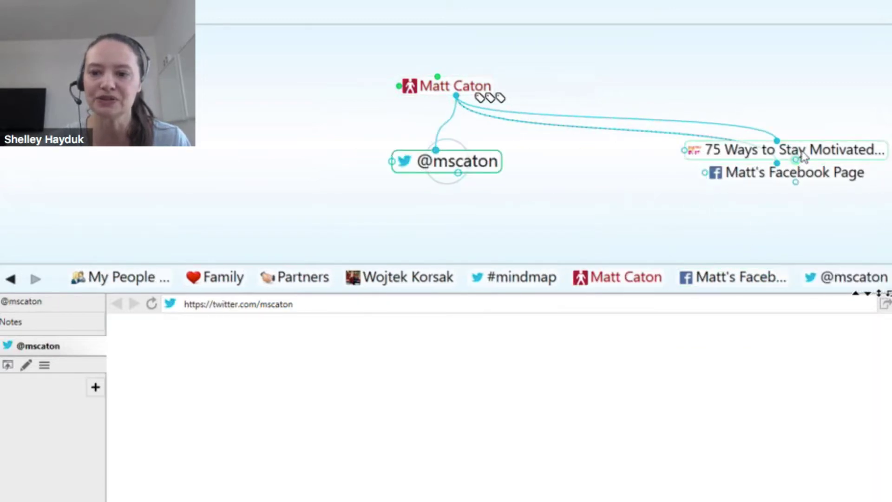
pyautogui.click(803, 157)
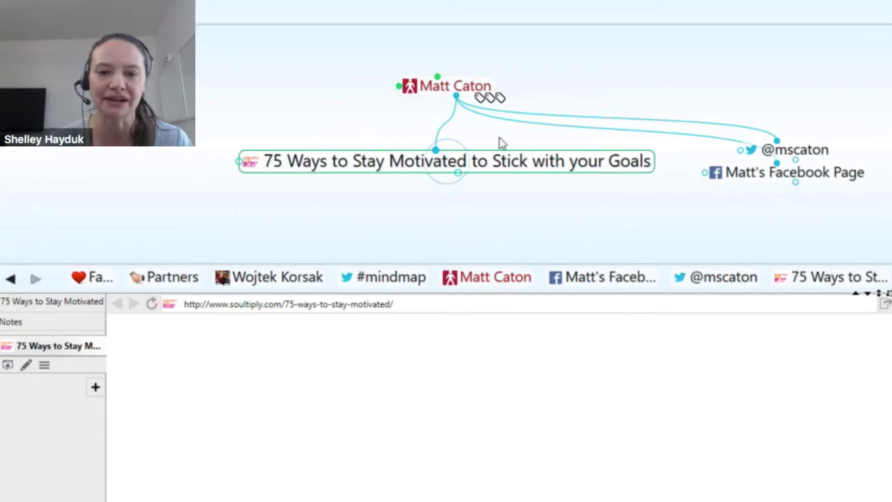
pyautogui.click(453, 85)
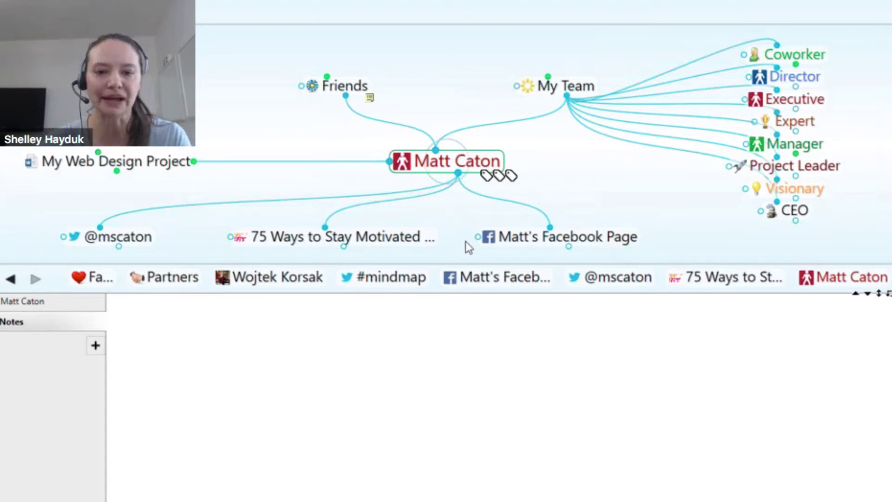
pyautogui.scroll(-1, 624, 174)
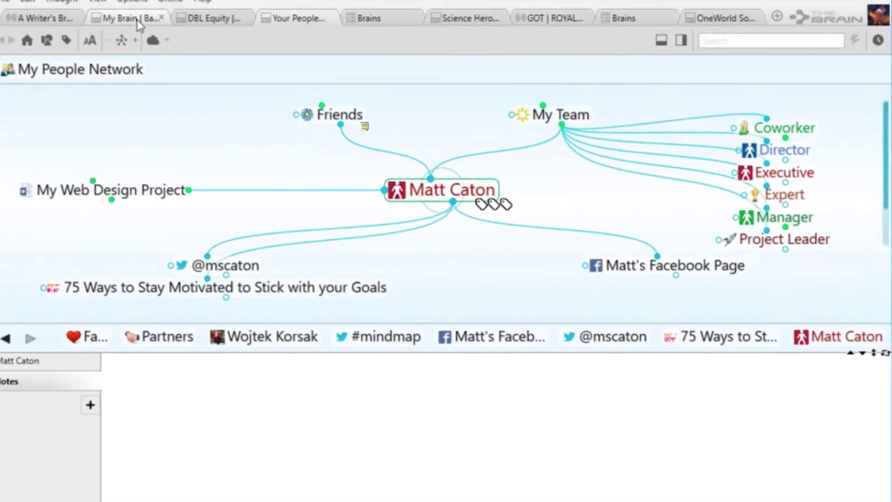
# Switch to My Brain, go through My Brain and My Business to Marketing, and show fewer generations of thoughts
pyautogui.click(136, 19)
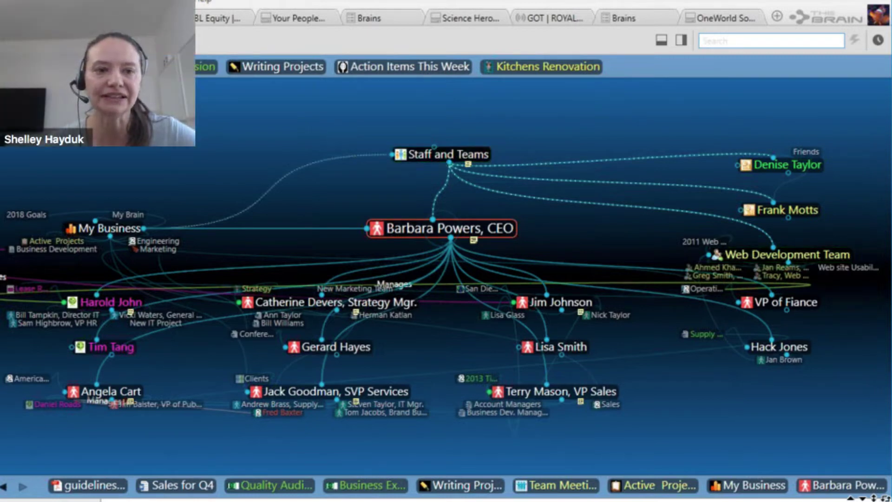
pyautogui.click(128, 214)
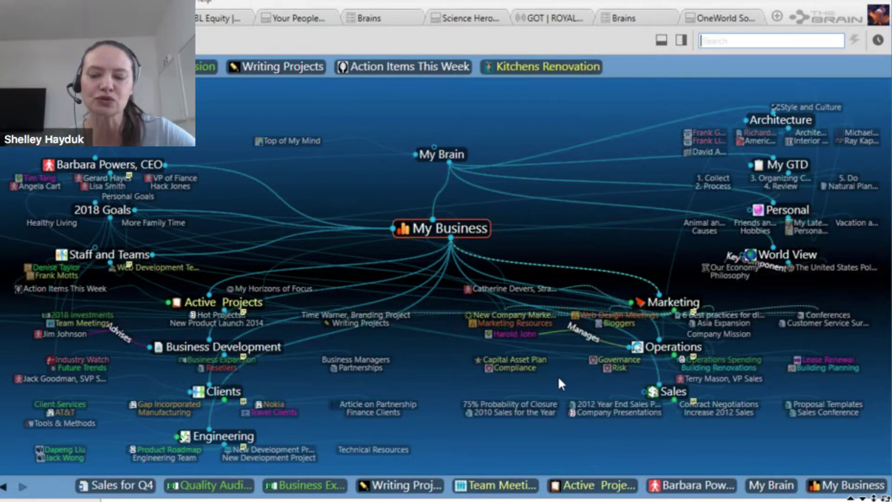
pyautogui.click(673, 303)
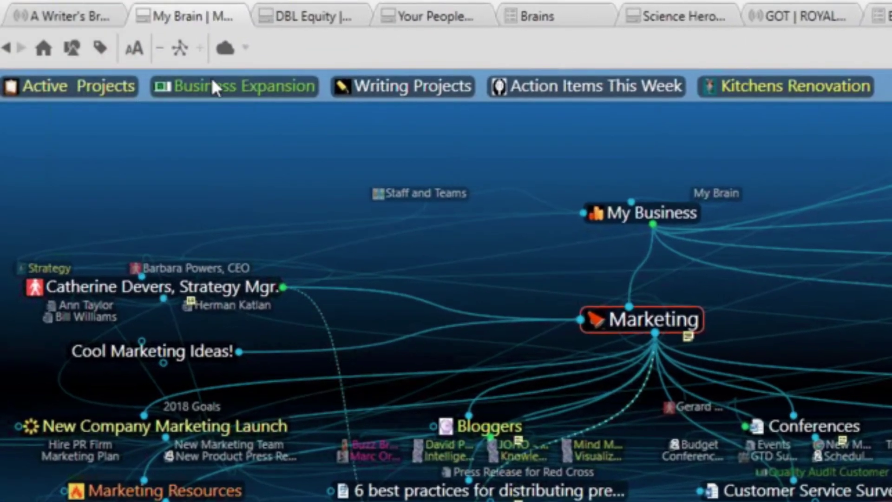
pyautogui.click(159, 48)
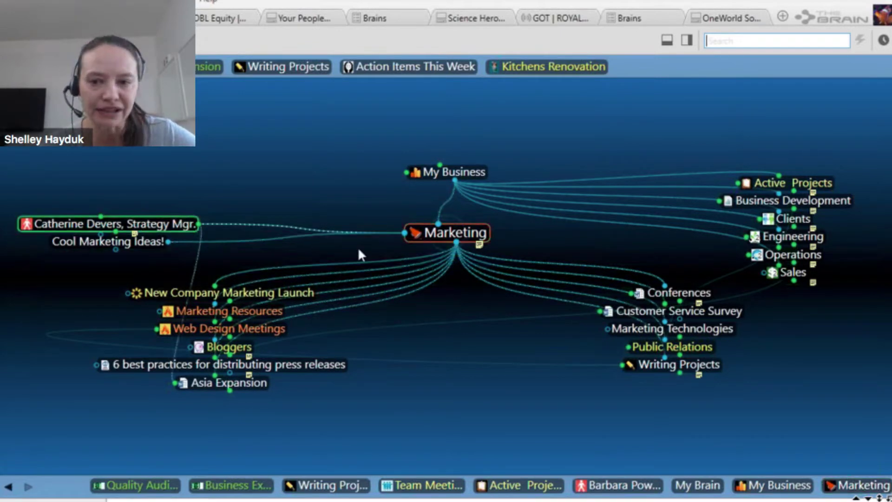
# Go by way of Engineering to Sales, and change the VP Sales thought from a parent to a jump thought
pyautogui.click(781, 238)
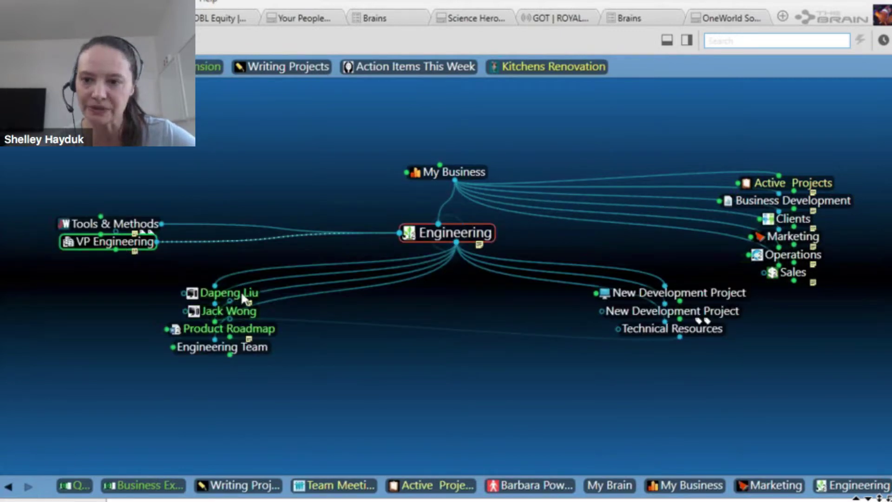
pyautogui.click(790, 273)
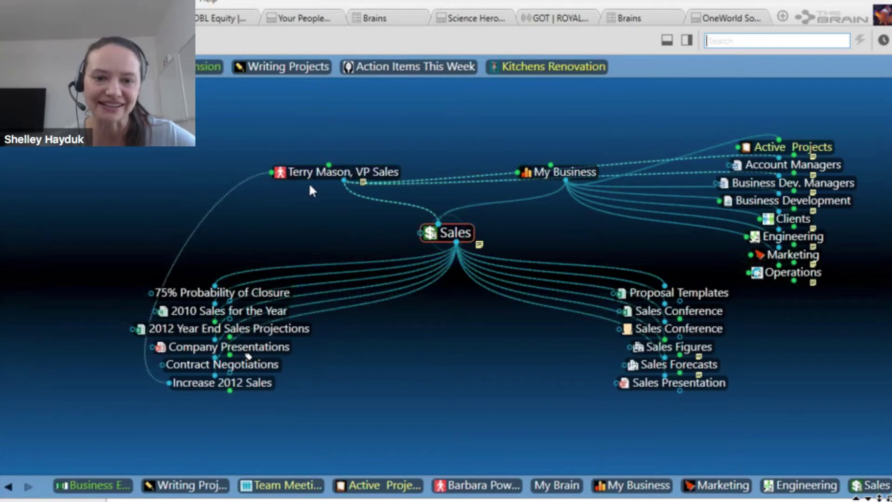
pyautogui.moveTo(310, 186); pyautogui.dragTo(255, 238)
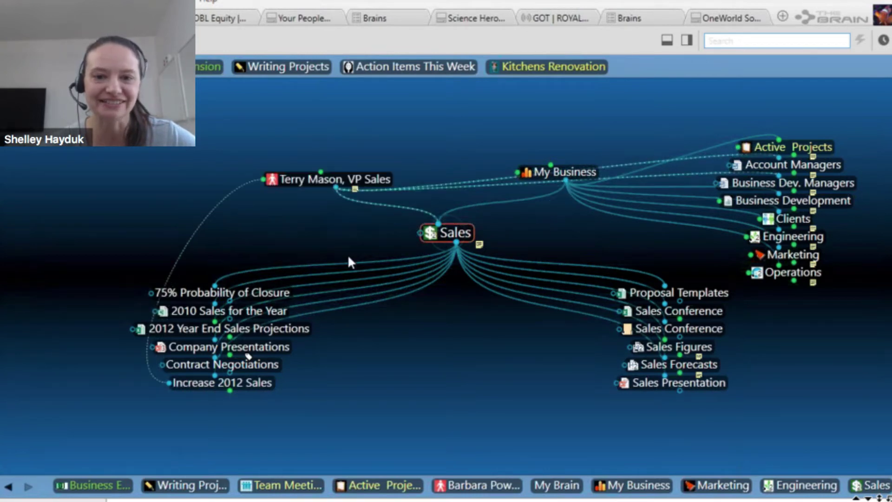
pyautogui.moveTo(312, 187); pyautogui.dragTo(169, 261)
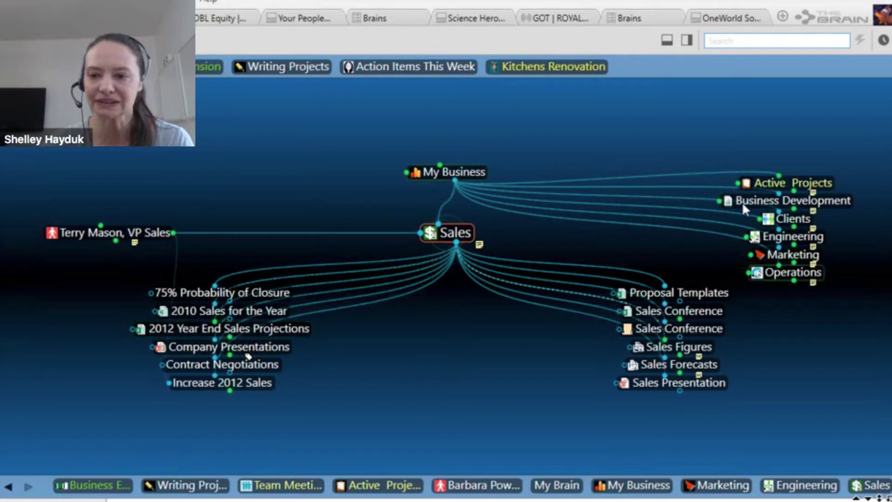
# In Business Development, relink the advising person as a child, back to a jump thought, as a parent, and back to a jump thought
pyautogui.click(762, 201)
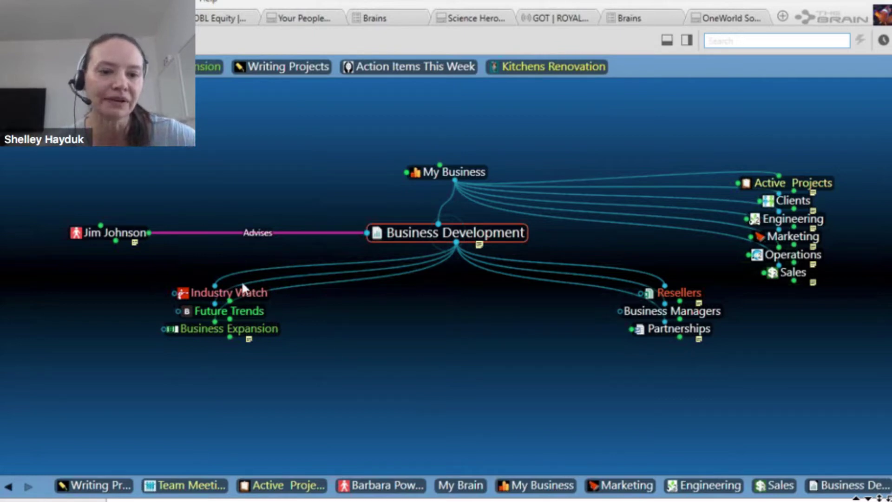
pyautogui.moveTo(130, 232); pyautogui.dragTo(411, 402)
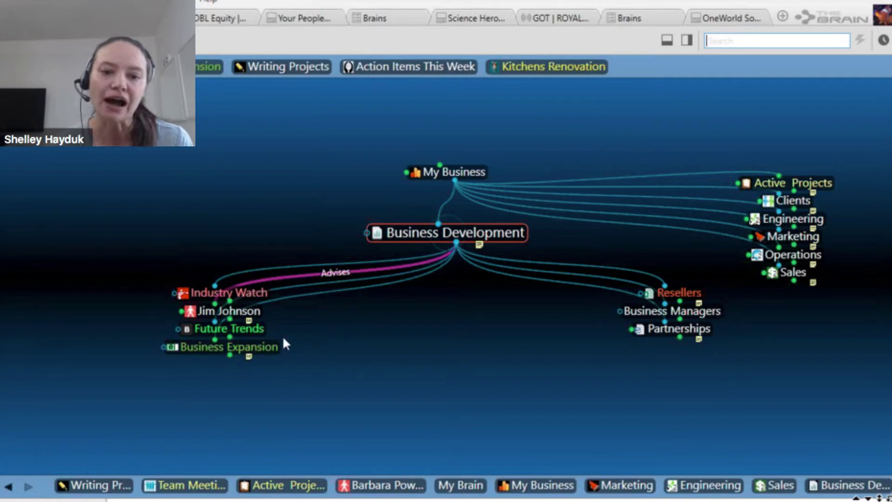
pyautogui.moveTo(251, 311); pyautogui.dragTo(172, 226)
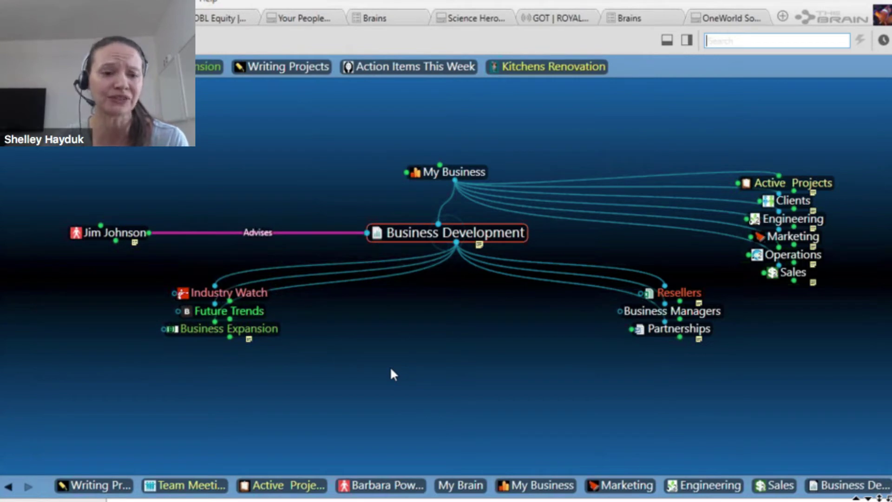
pyautogui.moveTo(133, 237); pyautogui.dragTo(575, 156)
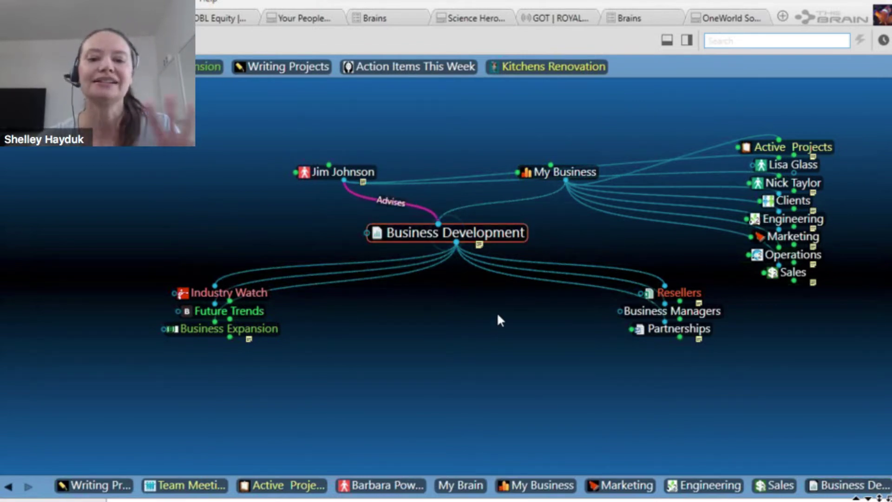
pyautogui.moveTo(357, 169); pyautogui.dragTo(203, 227)
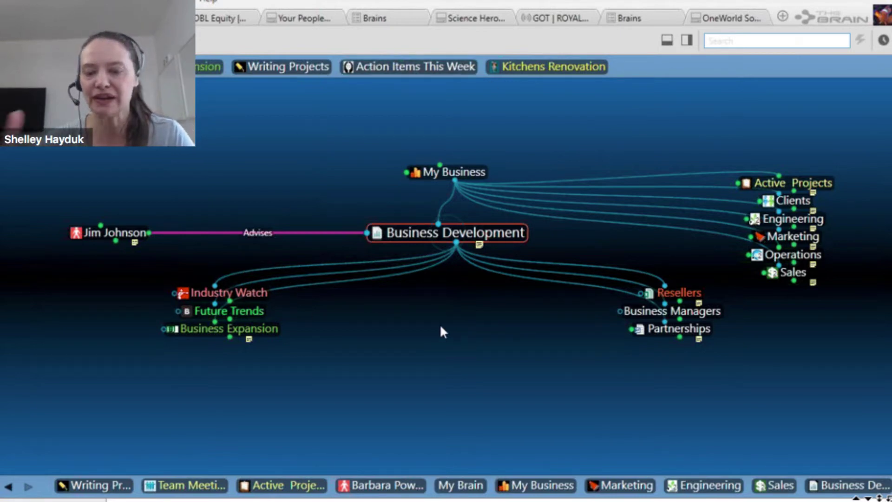
# Activate the person who advises Business Development, follow the parent to the CEO, and visit My Business before returning to the CEO
pyautogui.click(129, 234)
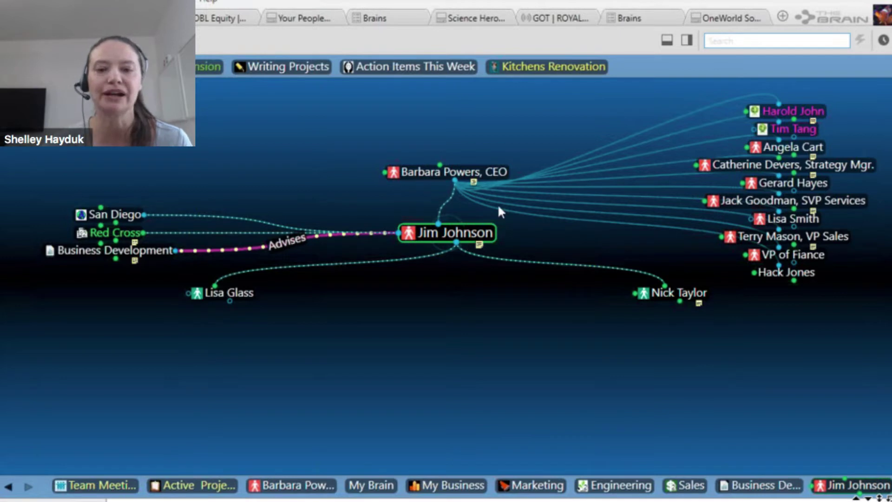
pyautogui.click(491, 172)
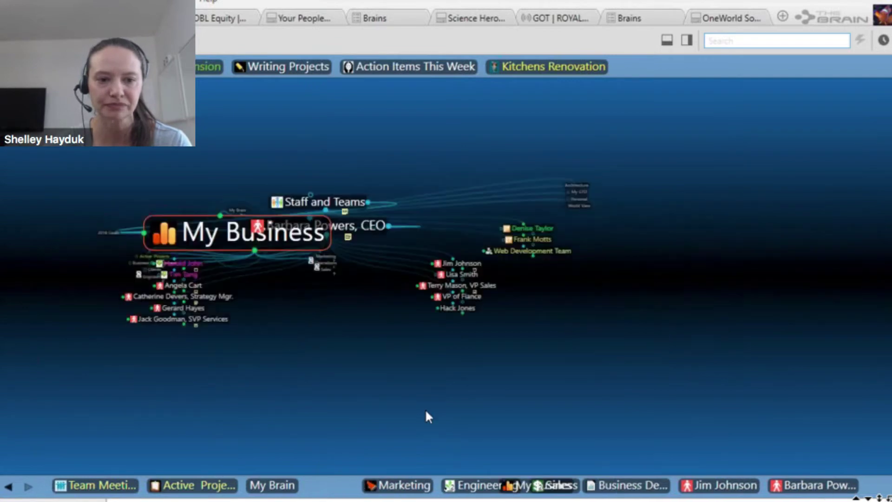
pyautogui.click(152, 213)
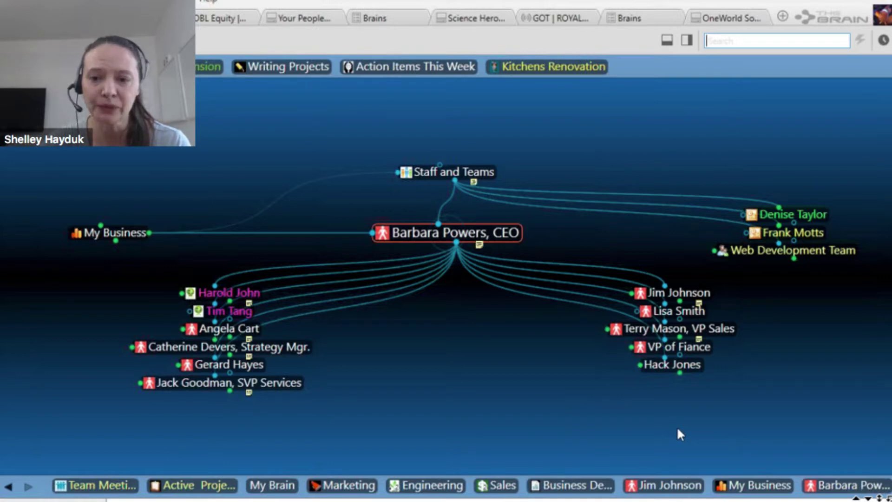
# Activate VP Sales beneath the CEO, look through Account Managers and Business Dev. Managers, and return to VP Sales
pyautogui.click(685, 328)
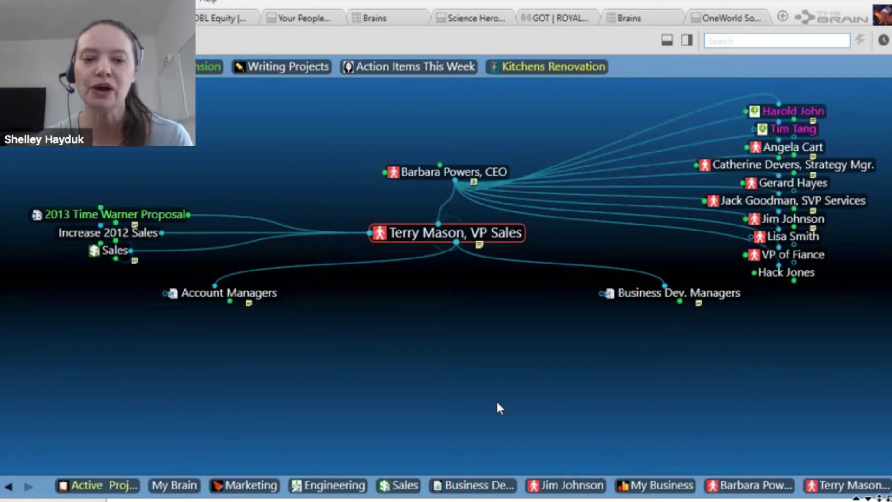
pyautogui.click(263, 293)
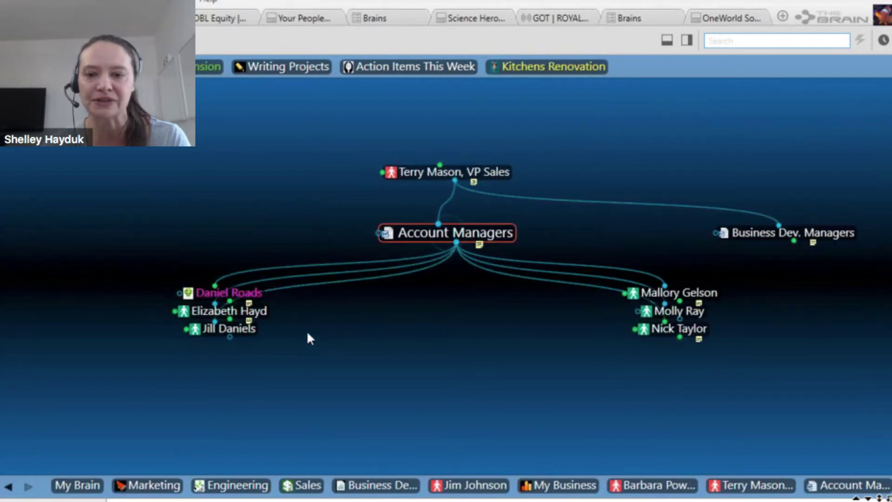
pyautogui.click(786, 232)
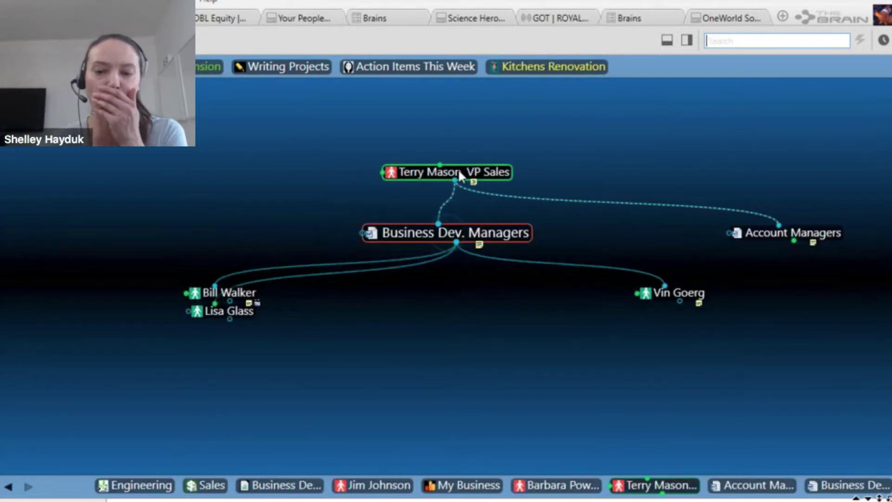
pyautogui.click(496, 173)
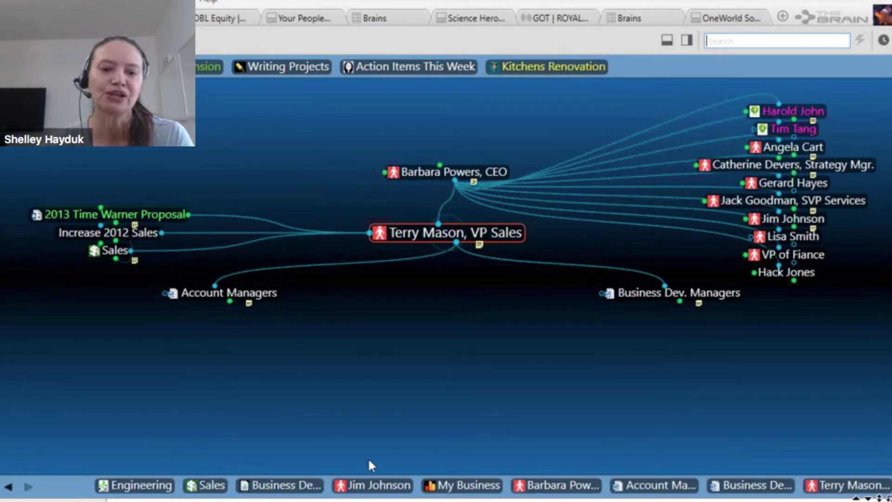
# Move the middle Manager in Account Managers' second column directly under VP Sales, and switch that person to a jump thought and back to a child
pyautogui.click(267, 294)
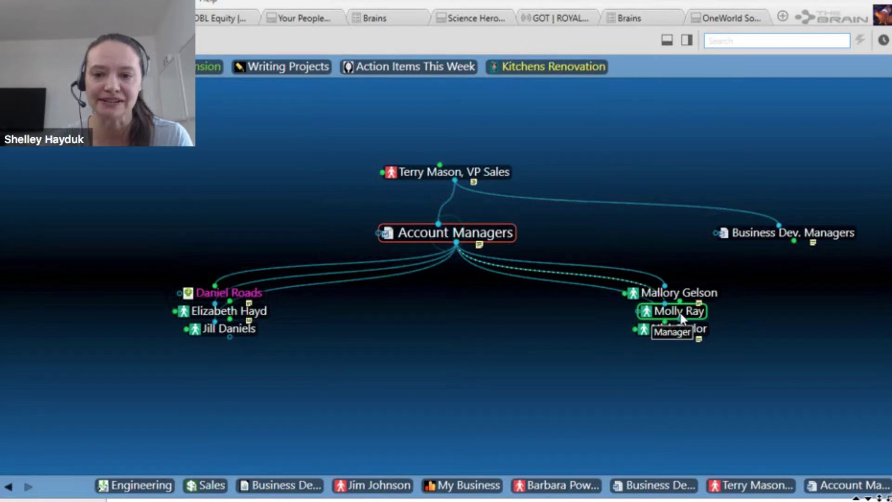
pyautogui.moveTo(681, 317); pyautogui.dragTo(759, 214)
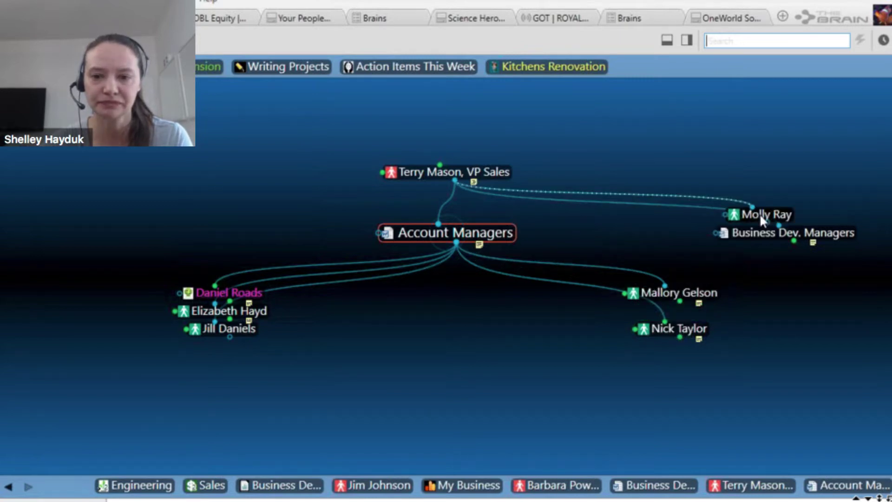
pyautogui.click(478, 169)
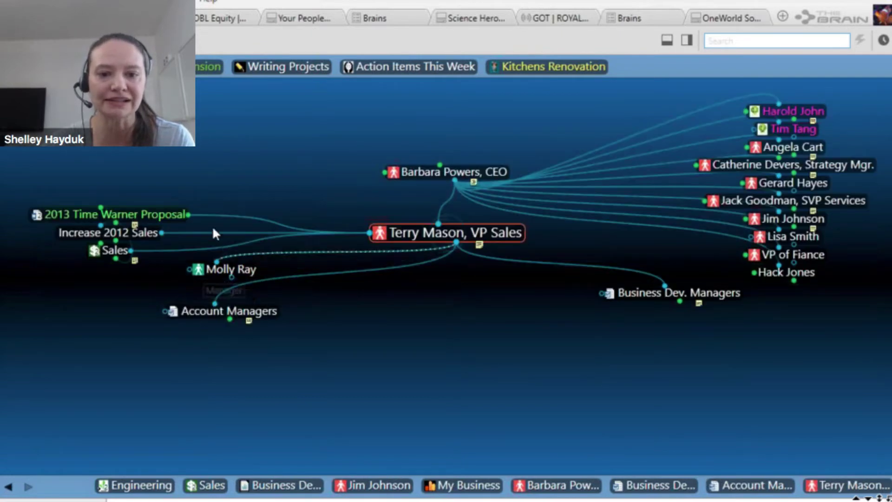
pyautogui.moveTo(212, 225); pyautogui.dragTo(194, 197)
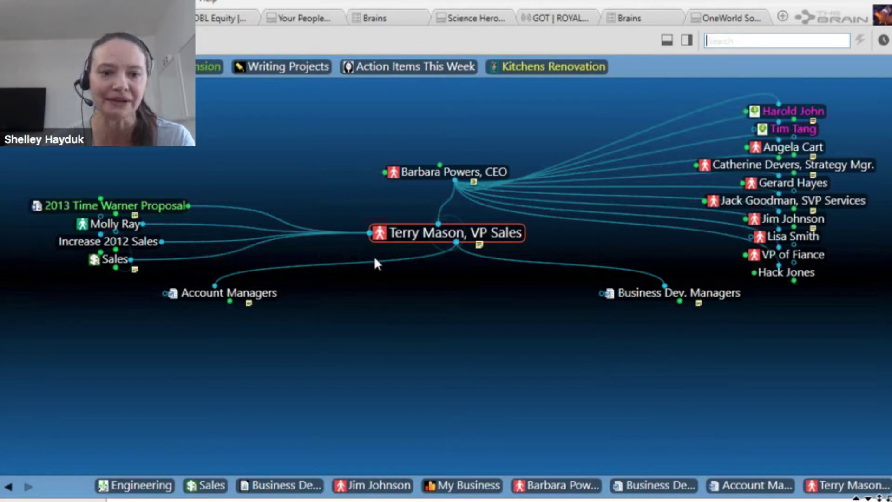
pyautogui.moveTo(114, 224); pyautogui.dragTo(516, 386)
# Activate the CEO above VP Sales and link the existing Manager found with "moll" as a child of the CEO
pyautogui.click(488, 172)
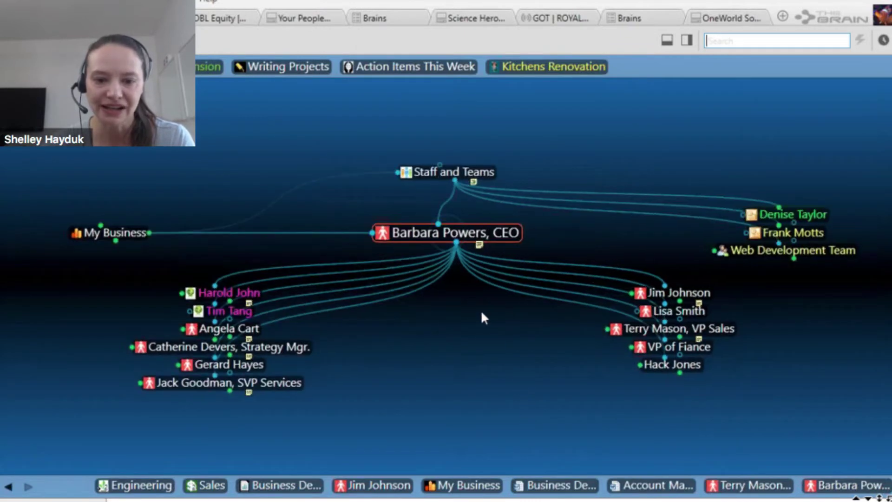
pyautogui.moveTo(456, 243); pyautogui.dragTo(488, 380)
pyautogui.write('moll')
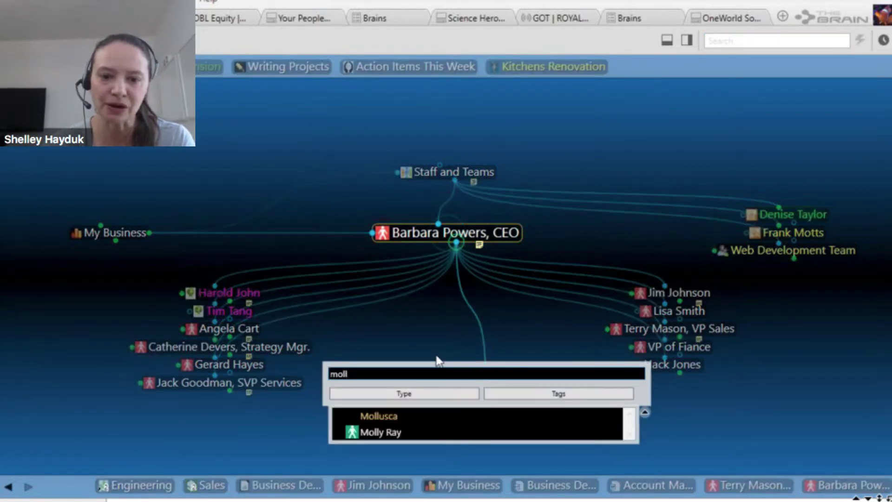
pyautogui.click(396, 436)
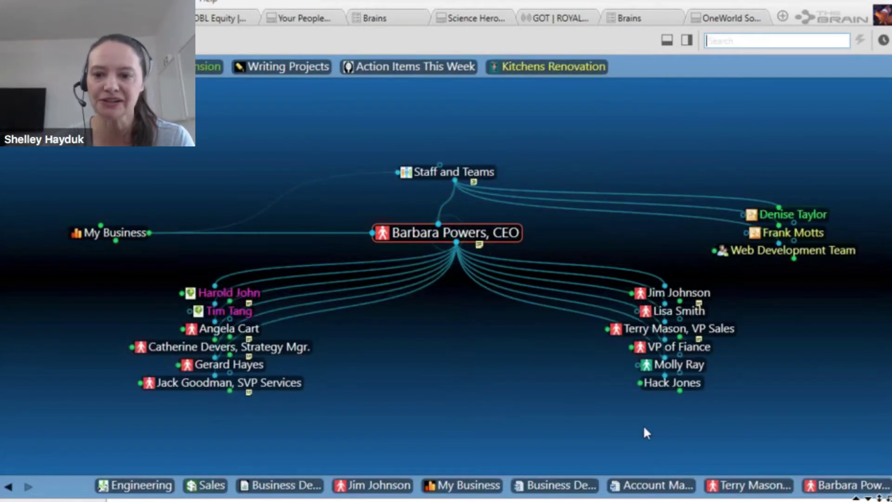
# Activate the newly linked Manager, view the properties of the link to VP Sales, and return to the CEO
pyautogui.click(694, 365)
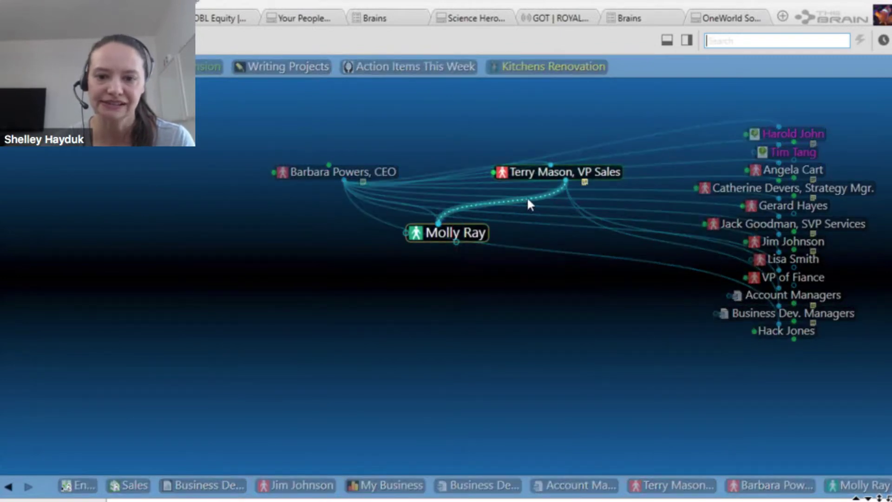
pyautogui.click(528, 200)
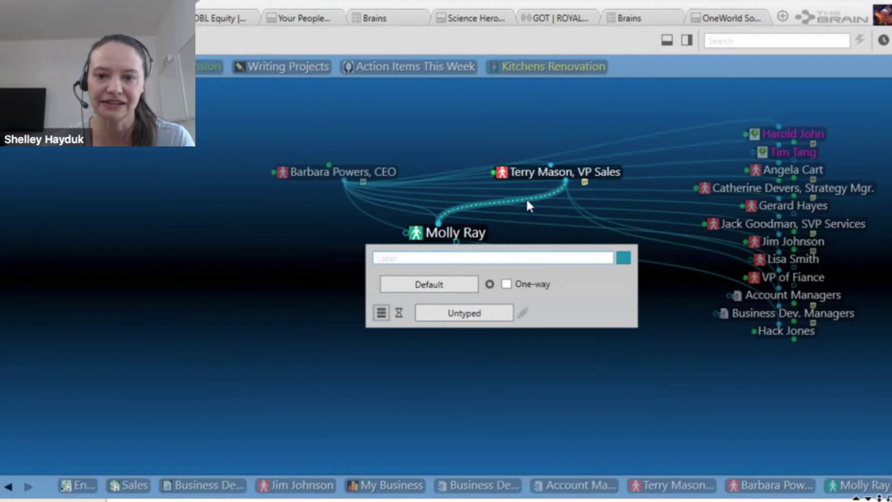
pyautogui.press('Escape')
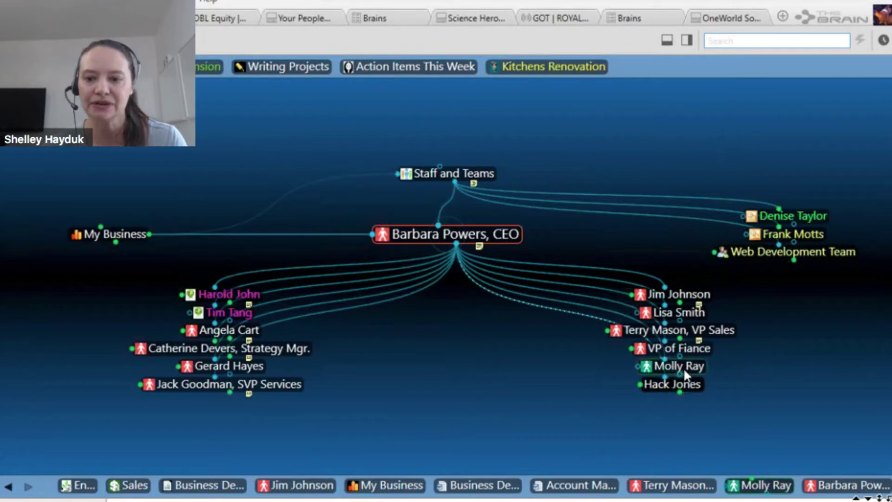
# Activate the Manager just linked beneath the CEO and set that person's thought type to Executive
pyautogui.click(680, 365)
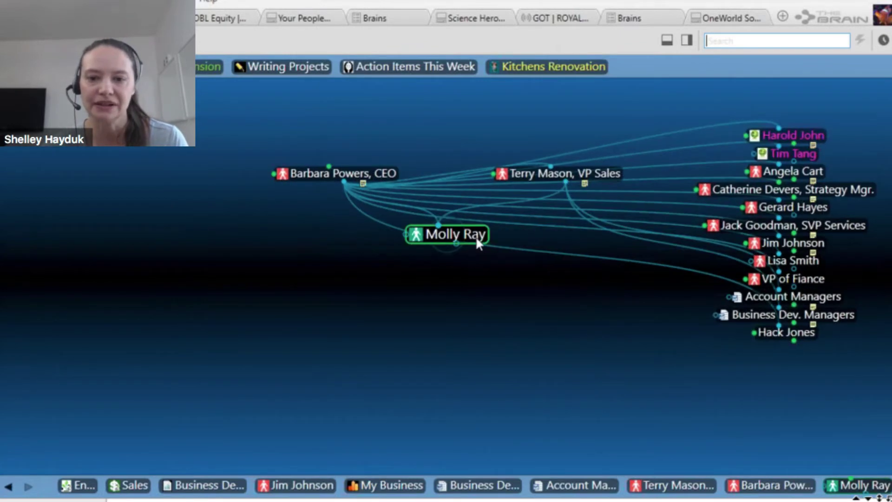
pyautogui.click(474, 235)
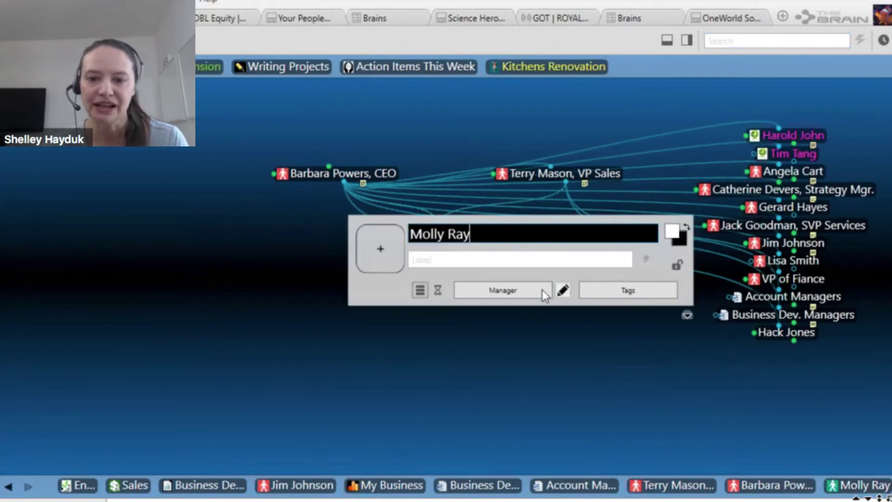
pyautogui.click(543, 290)
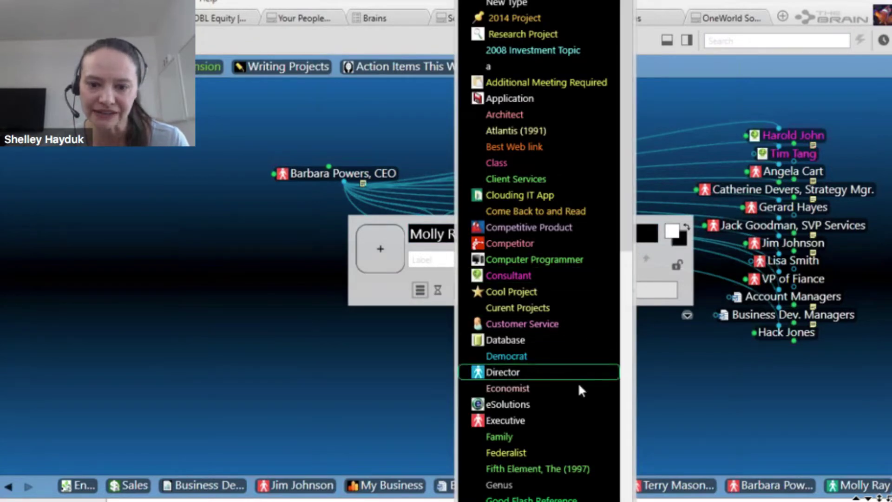
pyautogui.click(517, 421)
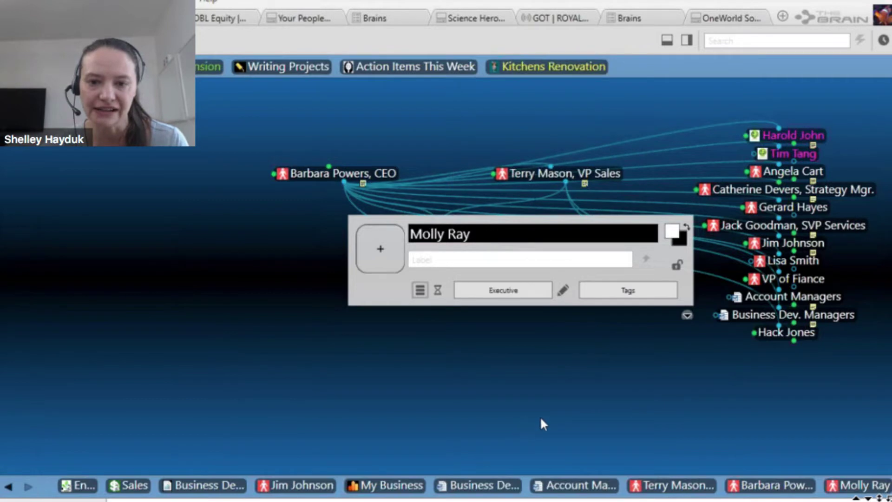
pyautogui.click(555, 386)
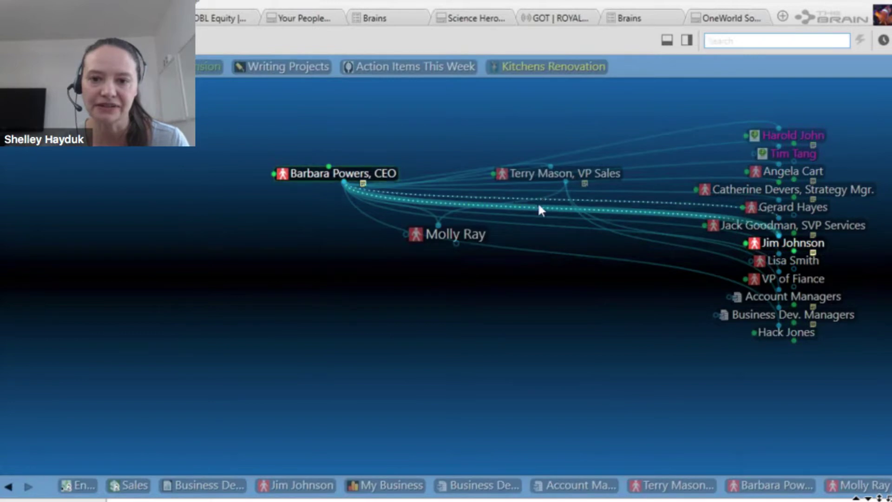
# Unlink the new Executive from VP Sales, and move VP of Fiance and the untyped last sibling from the CEO to VP Sales as children
pyautogui.click(593, 178)
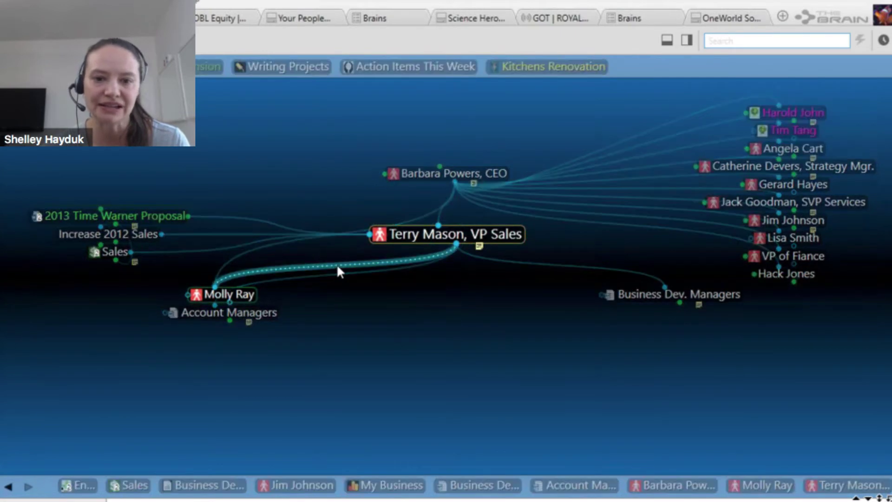
pyautogui.rightClick(339, 270)
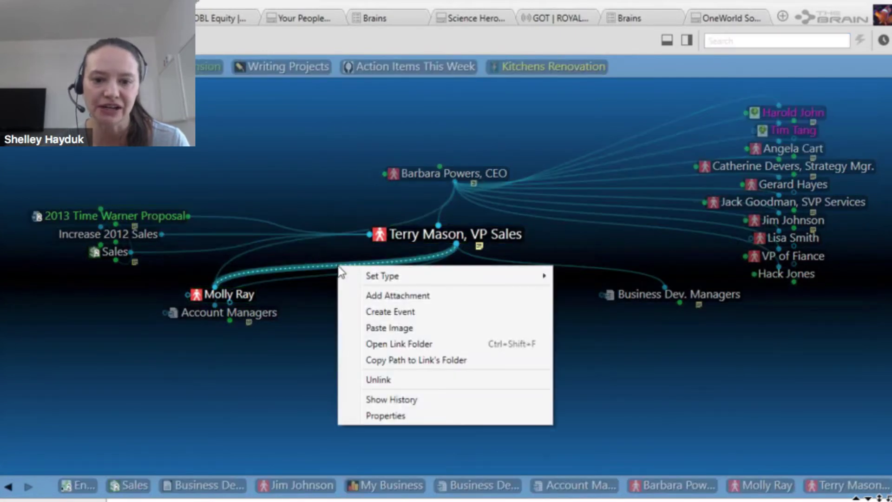
pyautogui.click(378, 380)
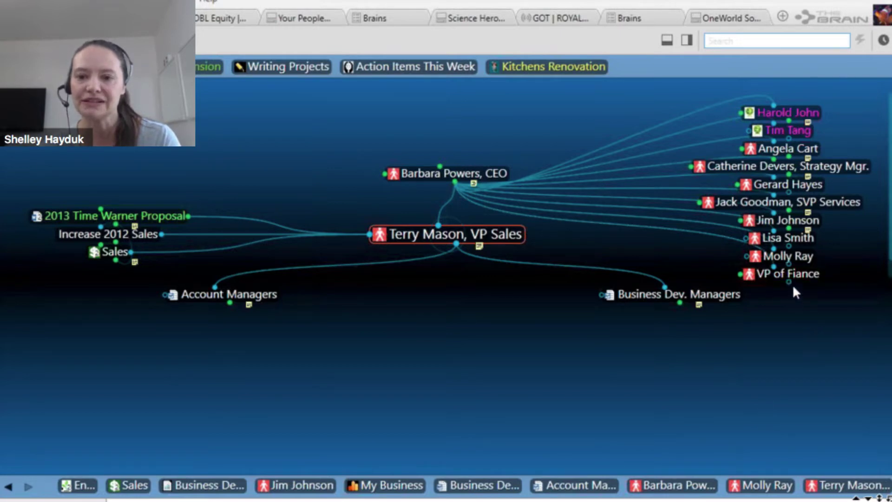
pyautogui.moveTo(793, 279); pyautogui.dragTo(470, 413)
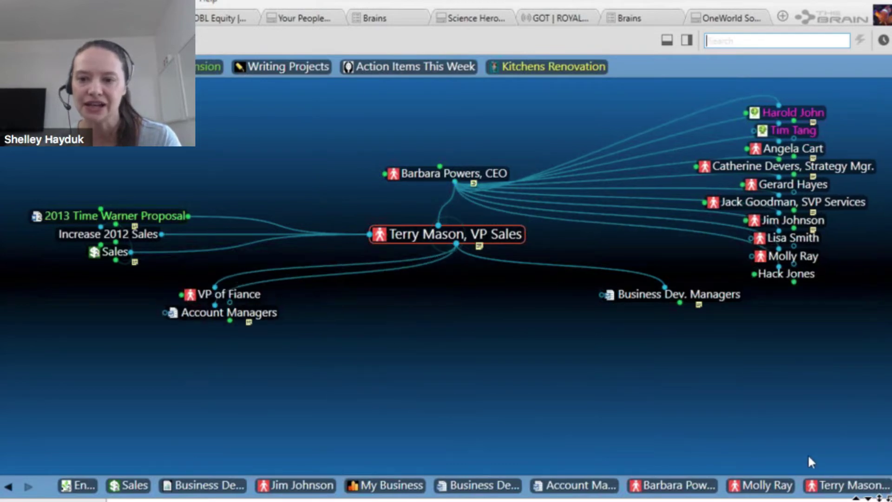
pyautogui.moveTo(793, 280); pyautogui.dragTo(442, 342)
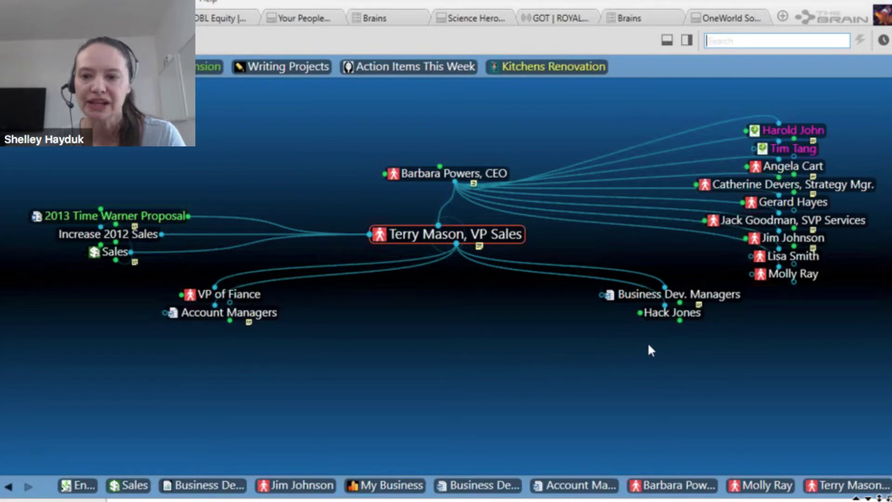
# Select all three managers beneath Business Dev. Managers and go back up through VP Sales to the CEO
pyautogui.click(664, 294)
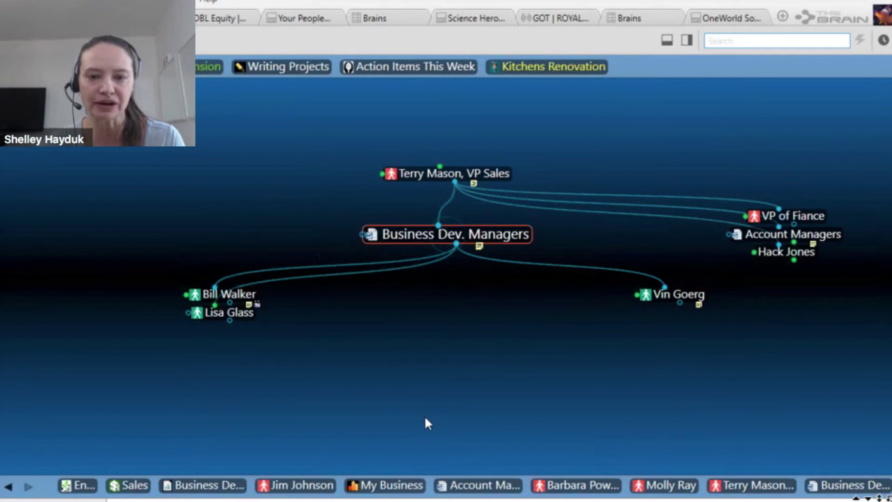
pyautogui.click(456, 241)
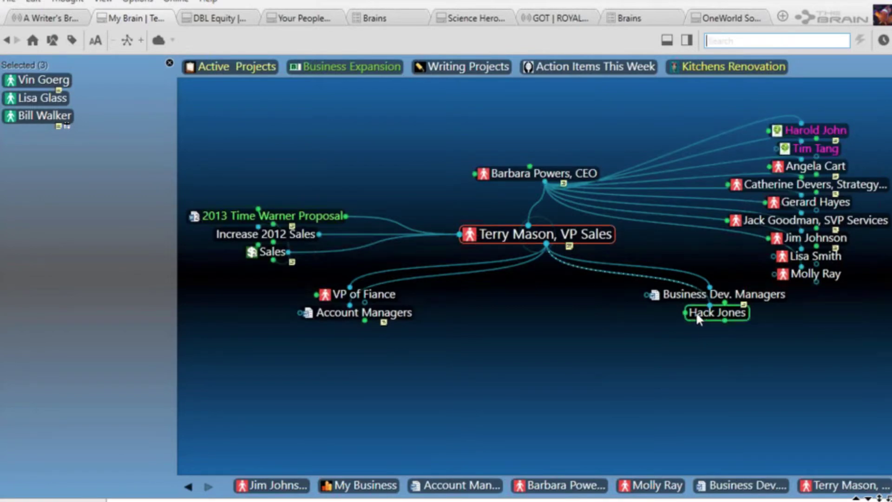
pyautogui.click(566, 172)
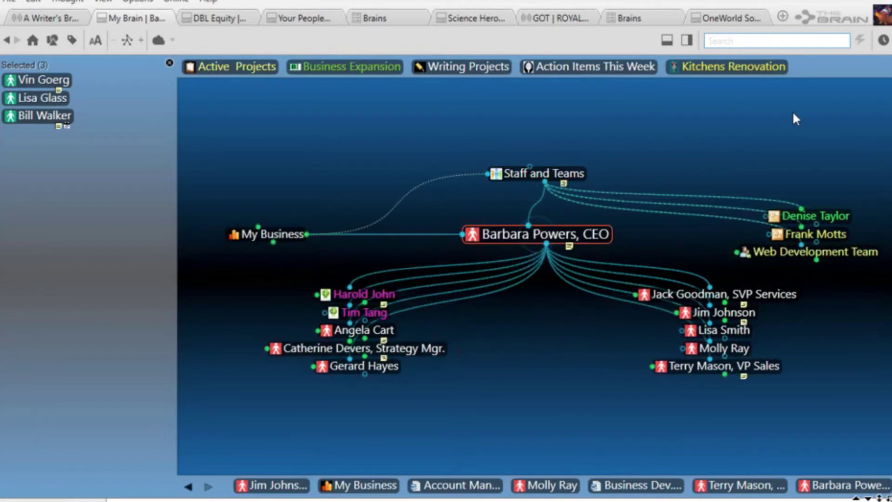
# Search for "mar", activate Marketing and its linked Strategy Mgr., and link the three selected managers as that person's children
pyautogui.write('mar')
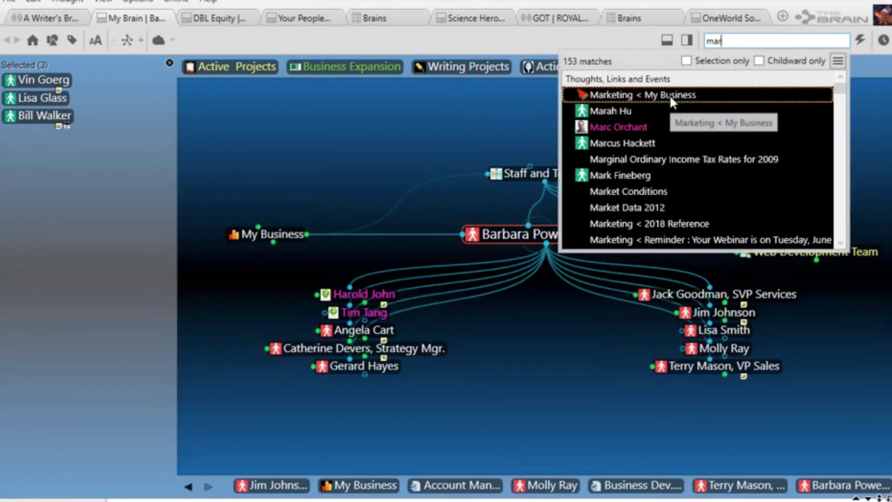
pyautogui.click(670, 96)
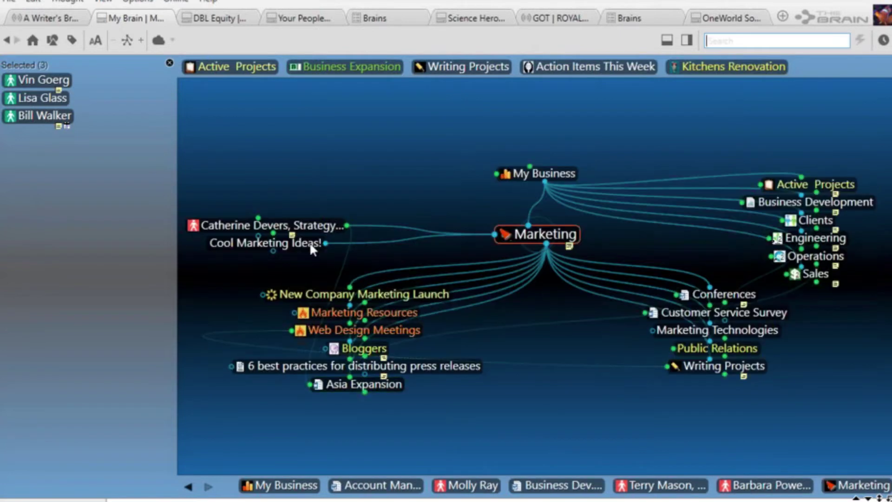
pyautogui.click(269, 225)
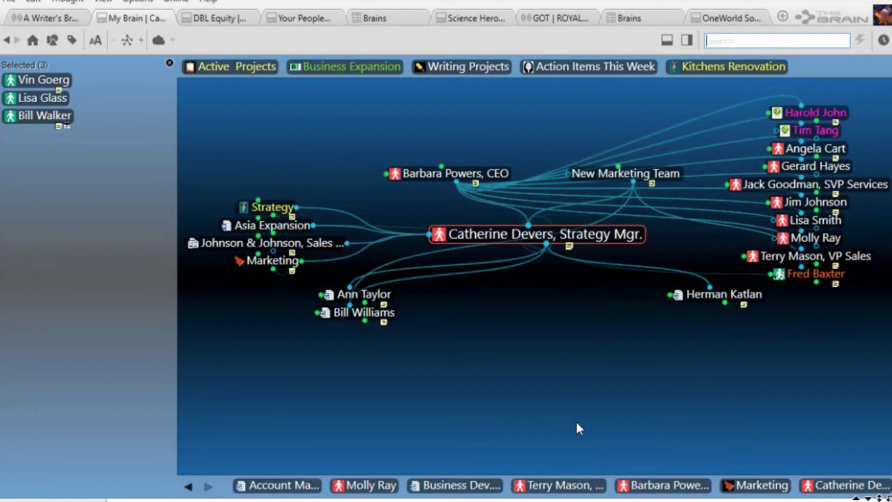
pyautogui.rightClick(79, 331)
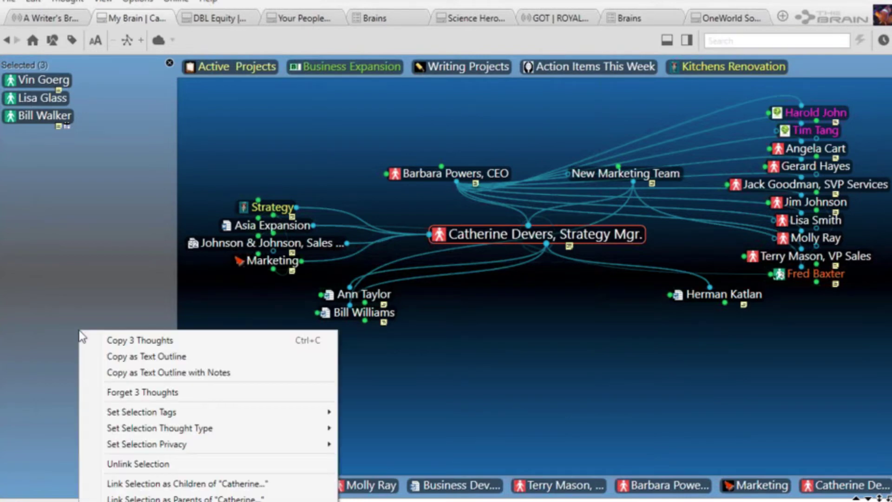
pyautogui.click(141, 484)
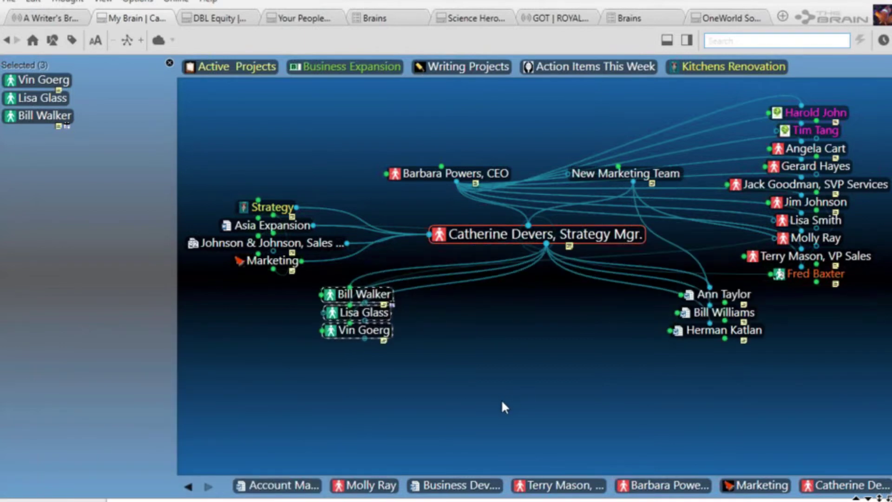
# Return through VP Sales to Business Dev. Managers and unlink the three selected managers from it
pyautogui.click(558, 486)
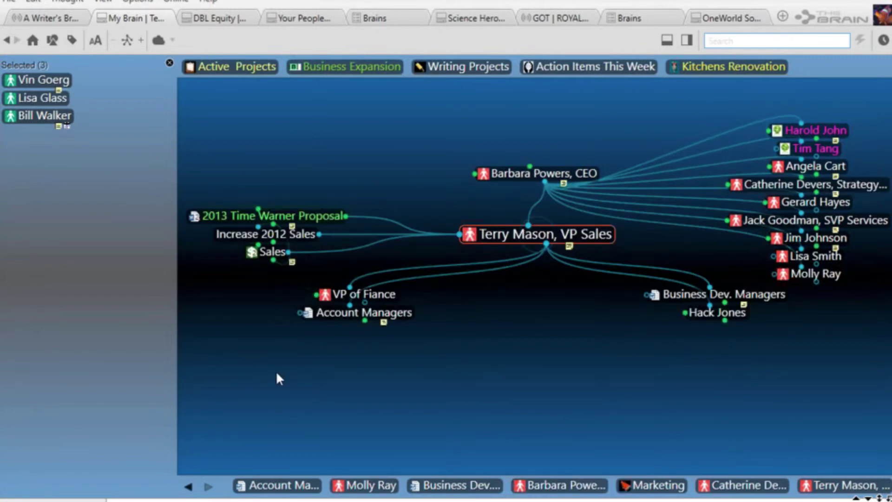
pyautogui.click(699, 291)
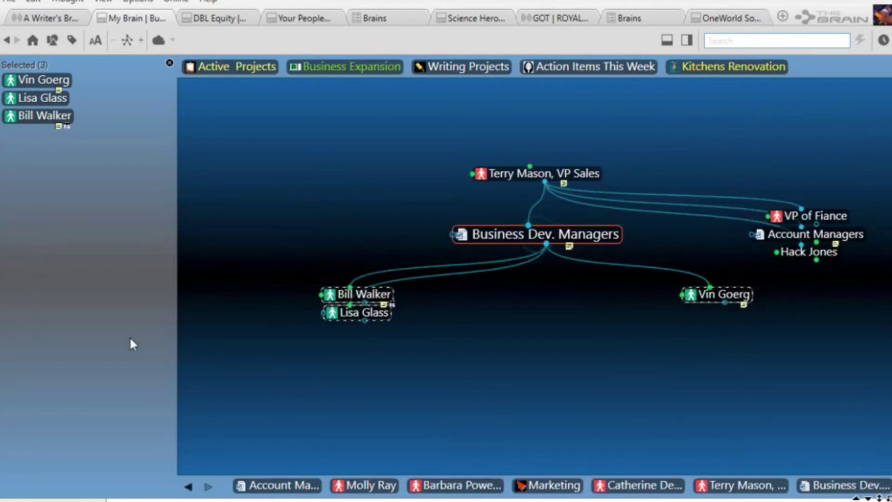
pyautogui.rightClick(114, 313)
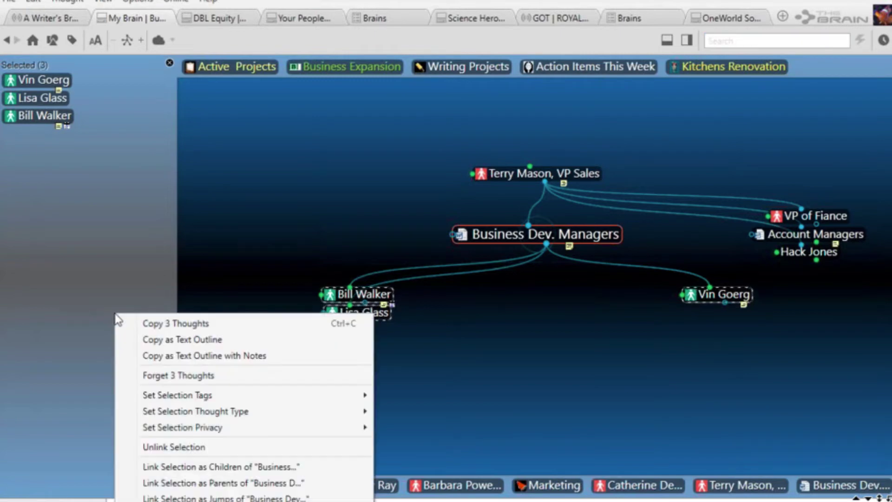
pyautogui.click(174, 447)
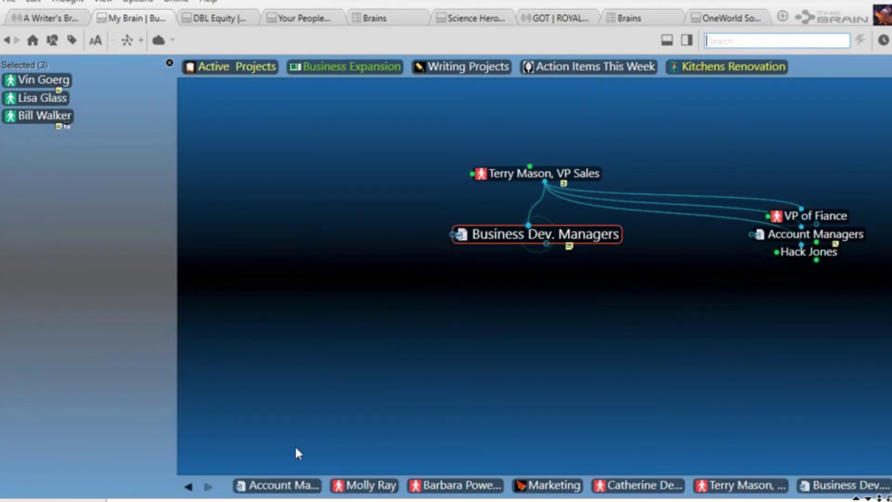
# Go back to VP Sales and forget its child thought Business Dev. Managers
pyautogui.click(590, 172)
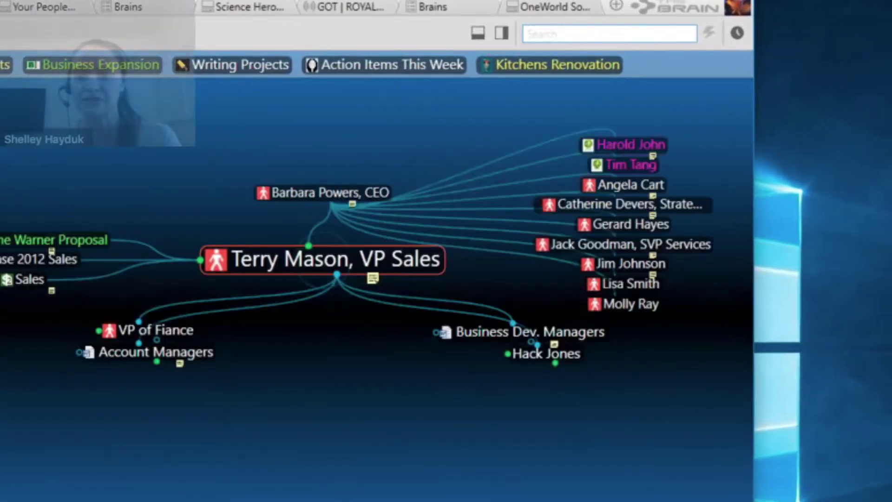
pyautogui.rightClick(594, 334)
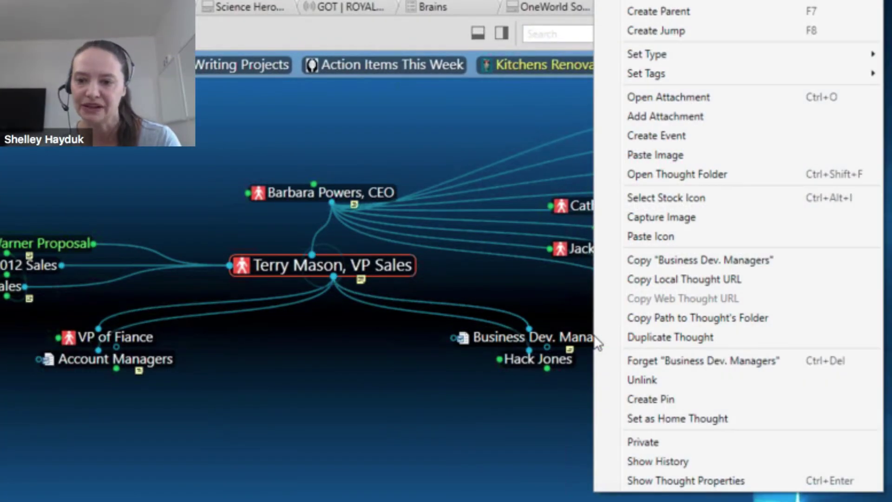
pyautogui.click(621, 361)
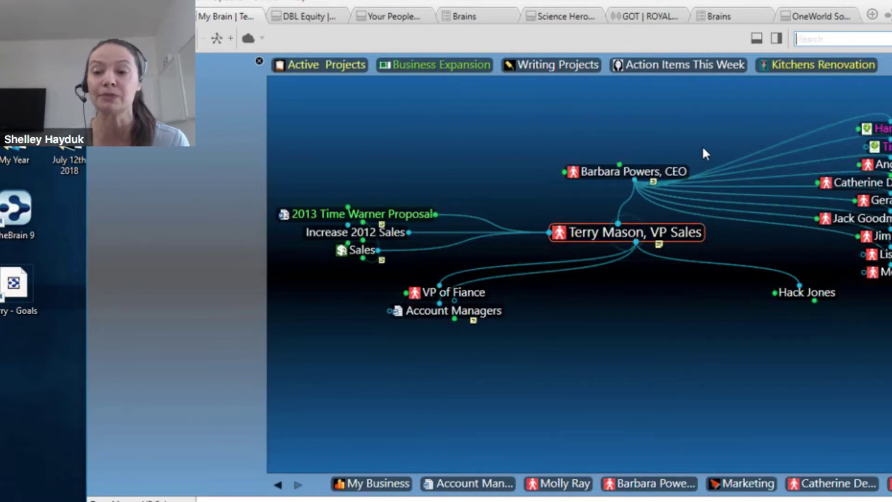
# Activate the Strategy Mgr. beneath the CEO and clear the current selection of three managers
pyautogui.click(676, 172)
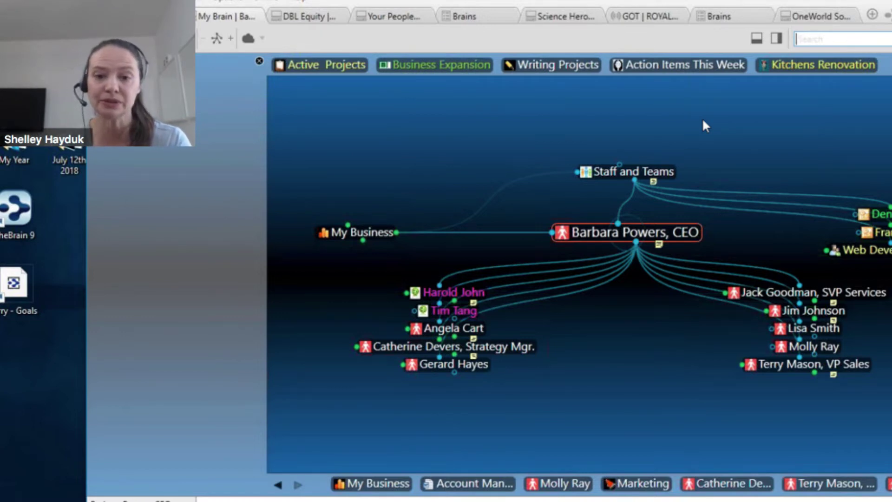
pyautogui.click(511, 348)
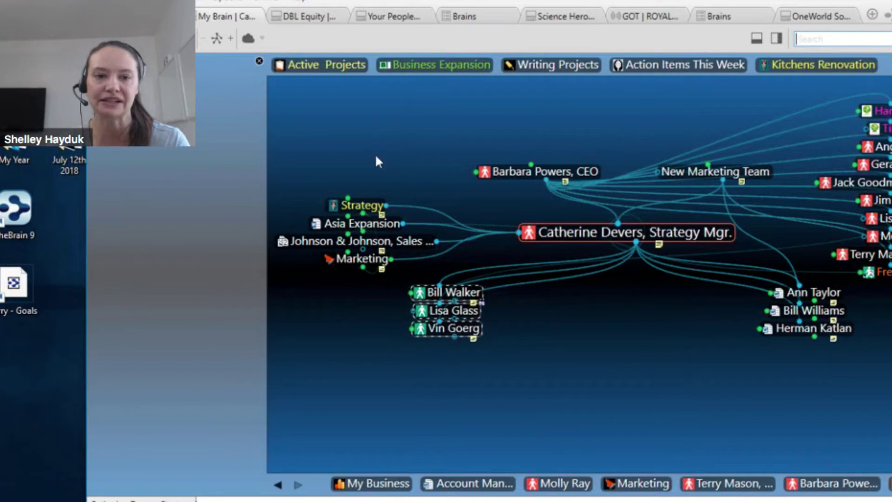
pyautogui.click(259, 61)
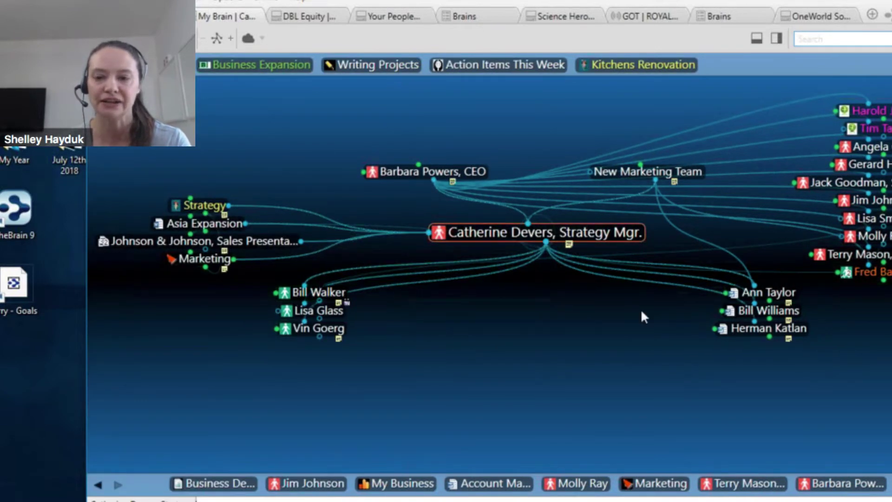
# Set the thought type of the three relinked managers beneath the Strategy Mgr. to Executive and clear the selection
pyautogui.keyDown('ctrl'); pyautogui.click(787, 298); pyautogui.keyUp('ctrl')
pyautogui.keyDown('ctrl'); pyautogui.click(814, 310); pyautogui.keyUp('ctrl')
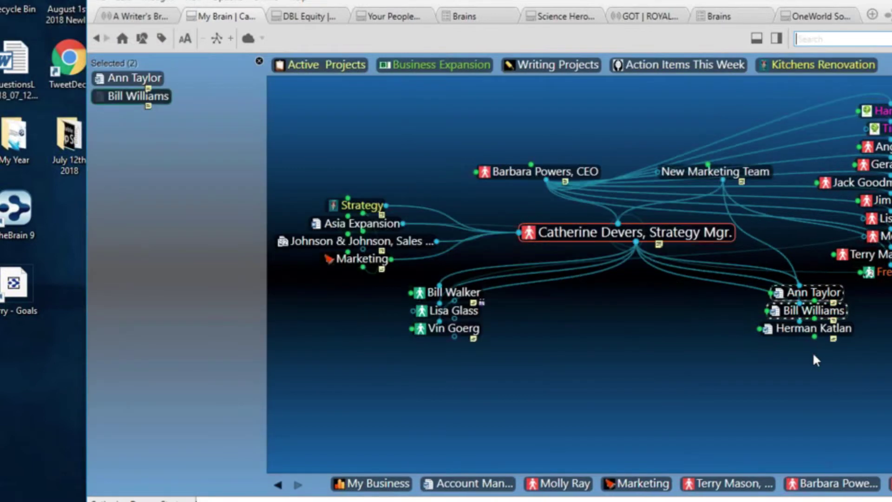
pyautogui.keyDown('ctrl'); pyautogui.click(809, 331); pyautogui.keyUp('ctrl')
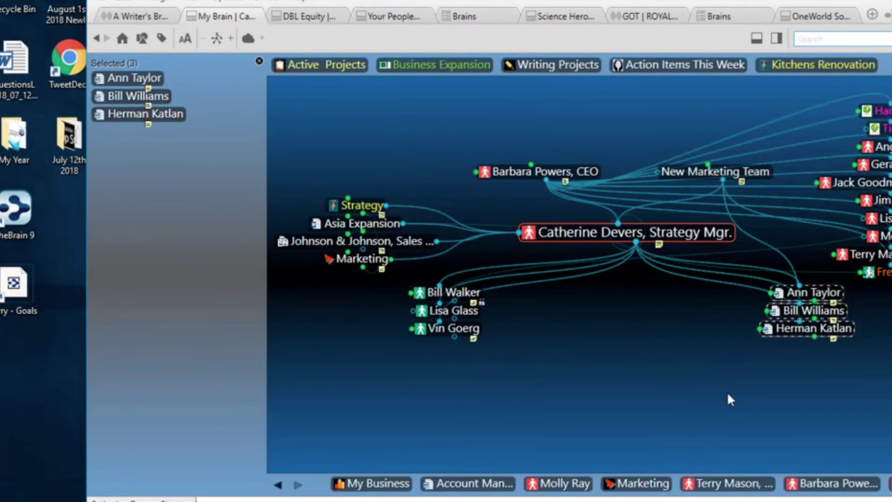
pyautogui.rightClick(188, 269)
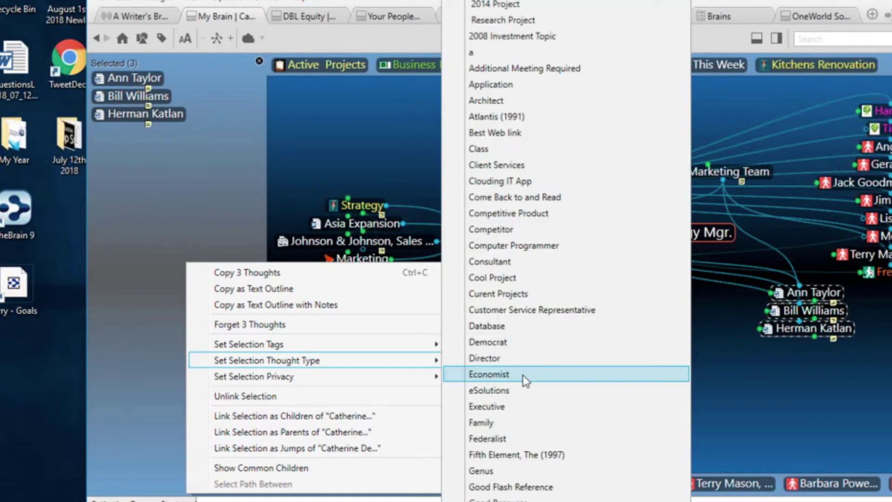
pyautogui.click(504, 407)
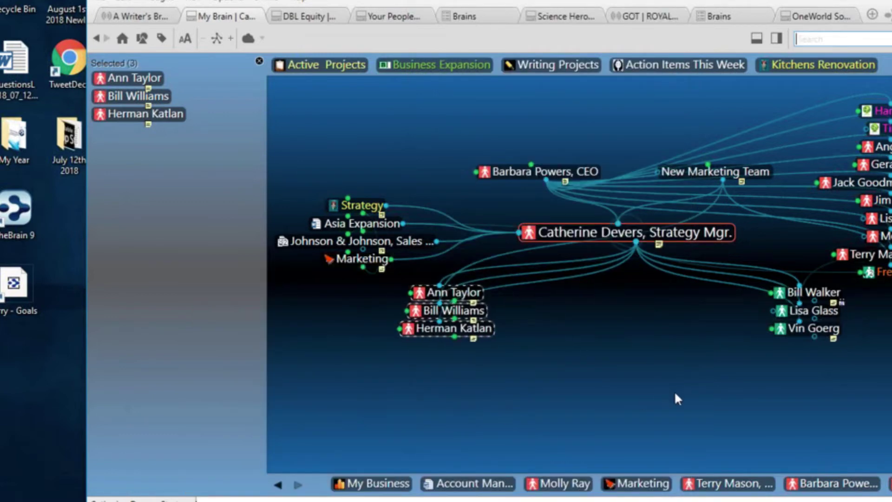
pyautogui.click(259, 61)
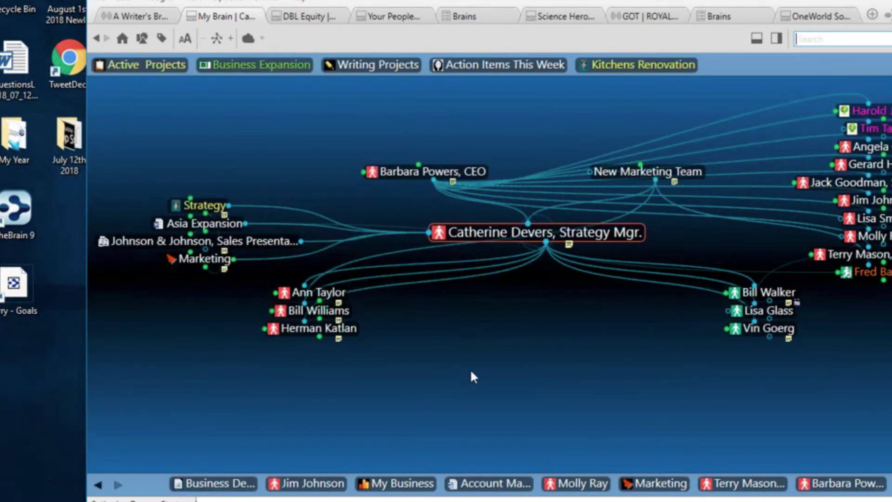
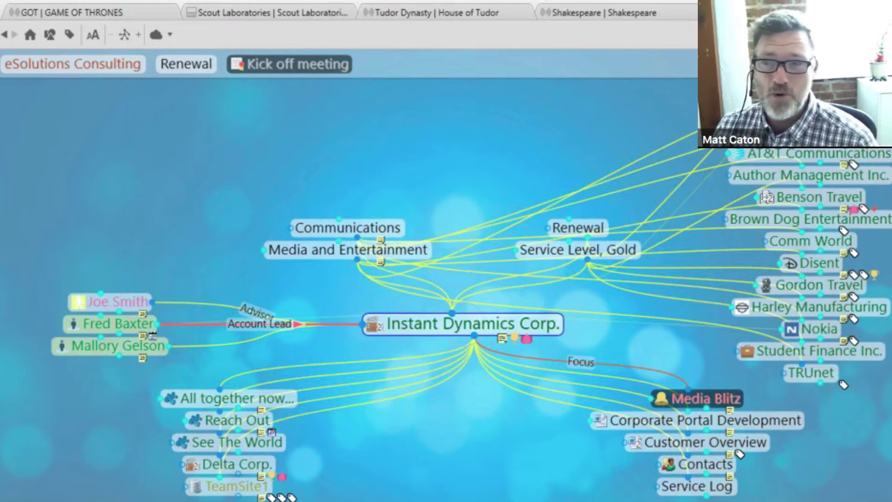
# Switch to the Tudor Dynasty brain and browse from House of Tudor to Henry VII of England, Richard III and back to Henry VII
pyautogui.click(432, 15)
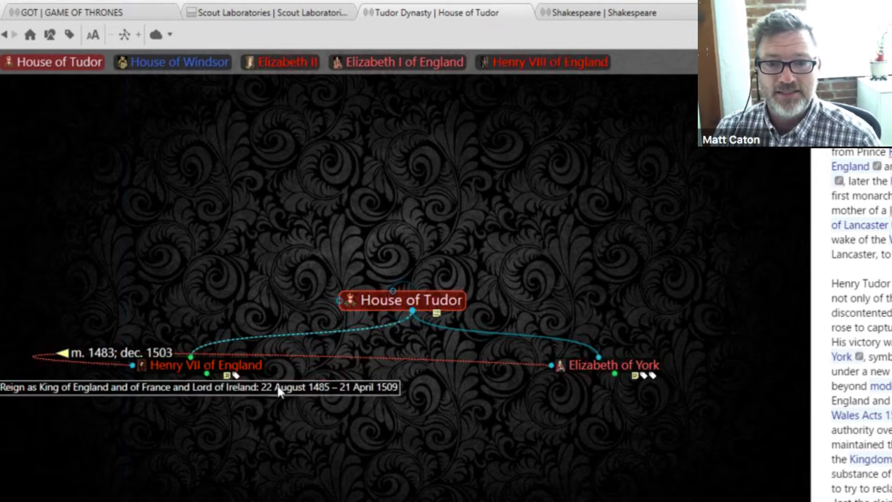
pyautogui.click(279, 390)
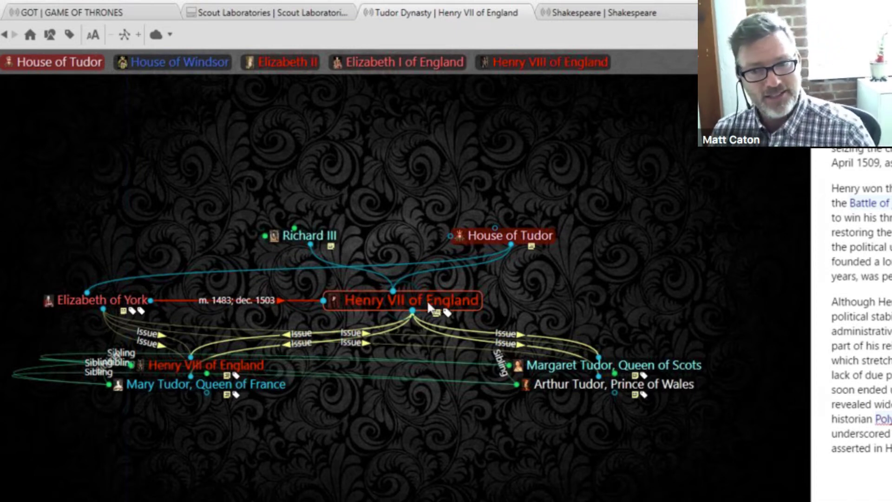
pyautogui.moveTo(428, 299)
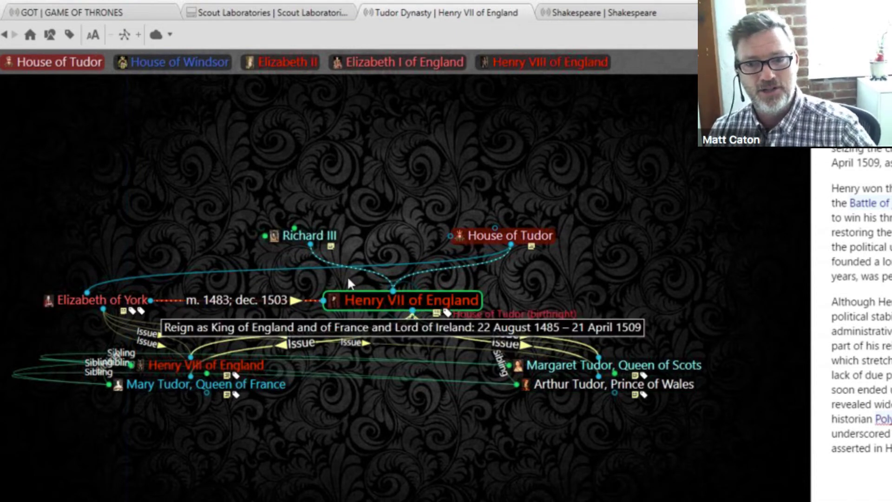
pyautogui.moveTo(313, 237)
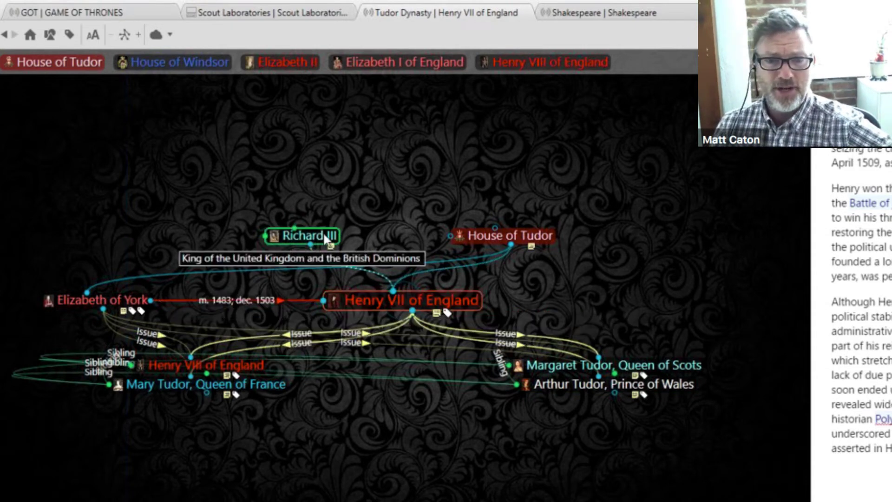
pyautogui.click(324, 236)
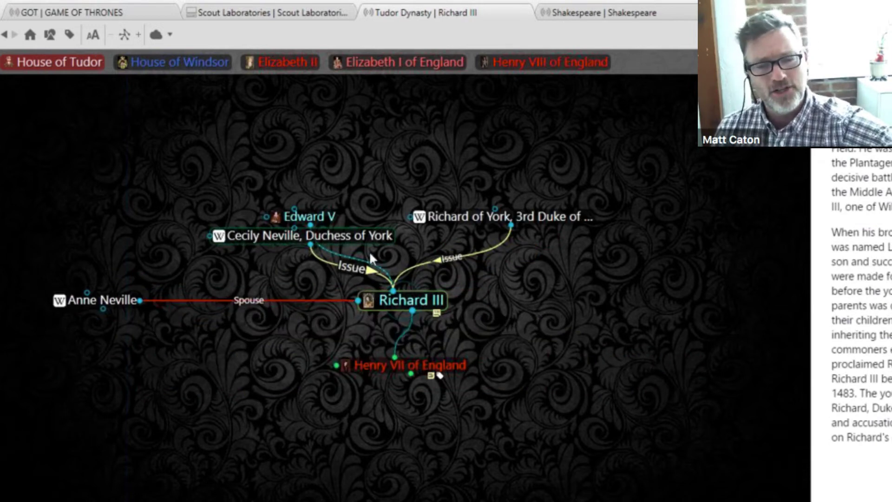
pyautogui.click(407, 367)
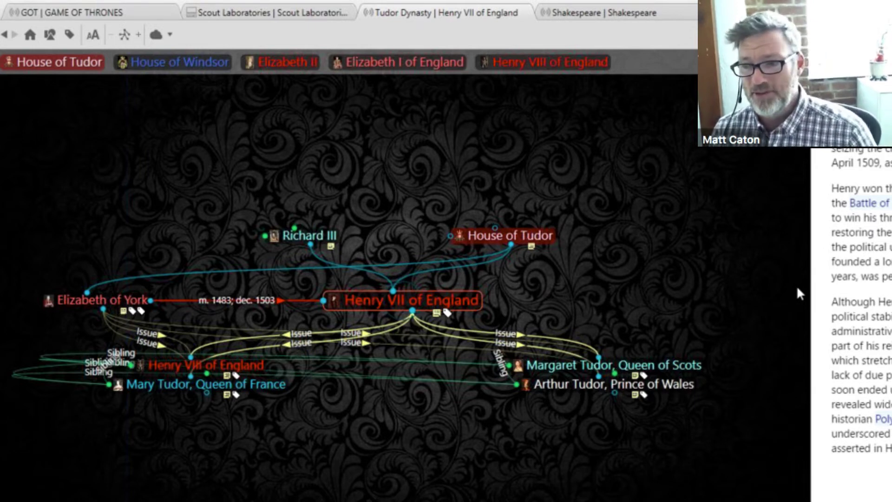
# Widen the plex slightly, examine the marriage link between Elizabeth of York and Henry VII, and activate their child Henry VIII of England
pyautogui.moveTo(849, 289); pyautogui.dragTo(868, 289)
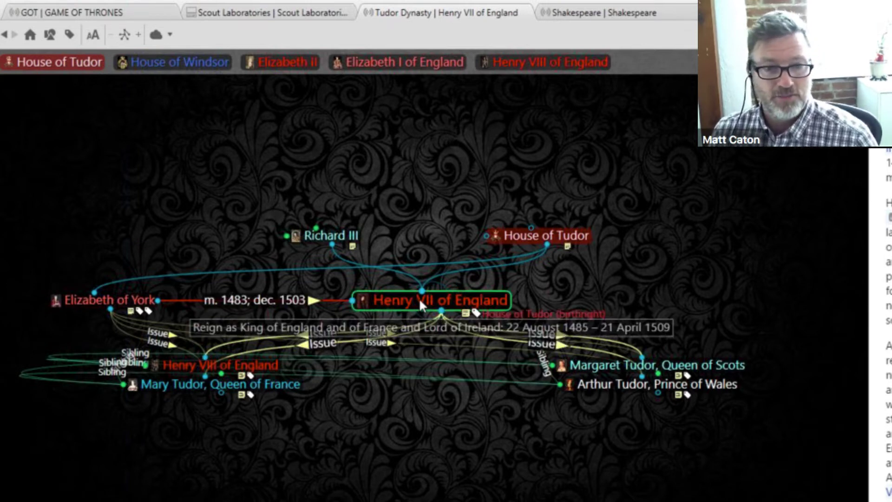
pyautogui.click(248, 302)
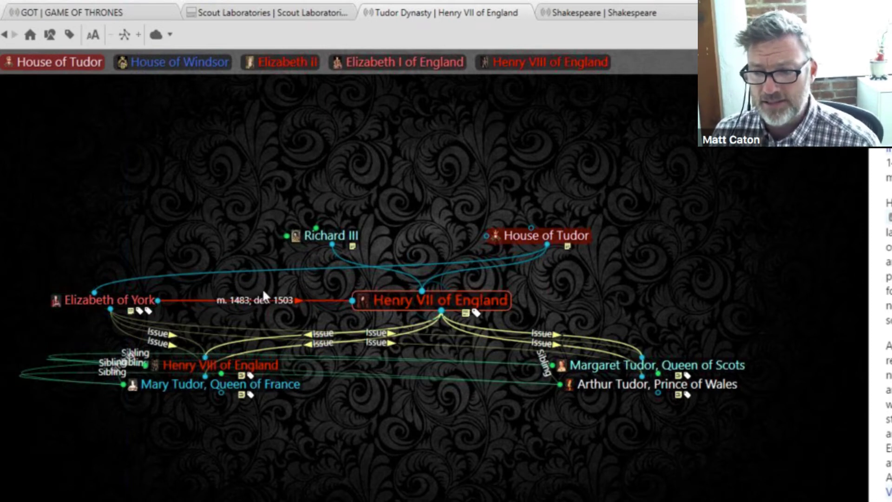
pyautogui.click(238, 364)
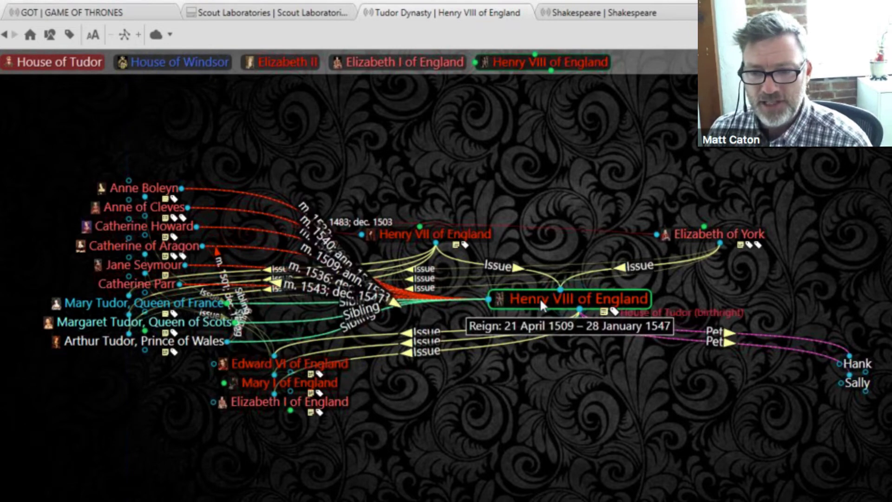
pyautogui.moveTo(539, 298)
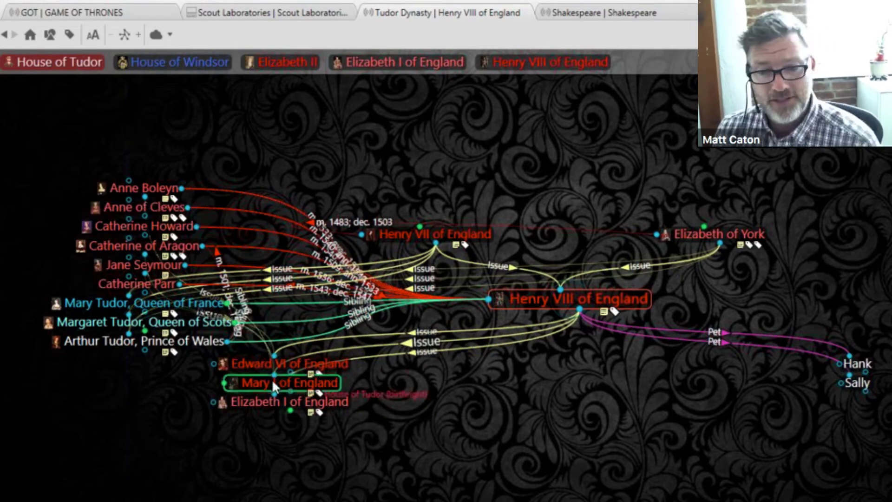
# Activate Elizabeth I of England and examine the succession to James VI of Scotland by moving between the two thoughts, ending on James VI
pyautogui.click(291, 402)
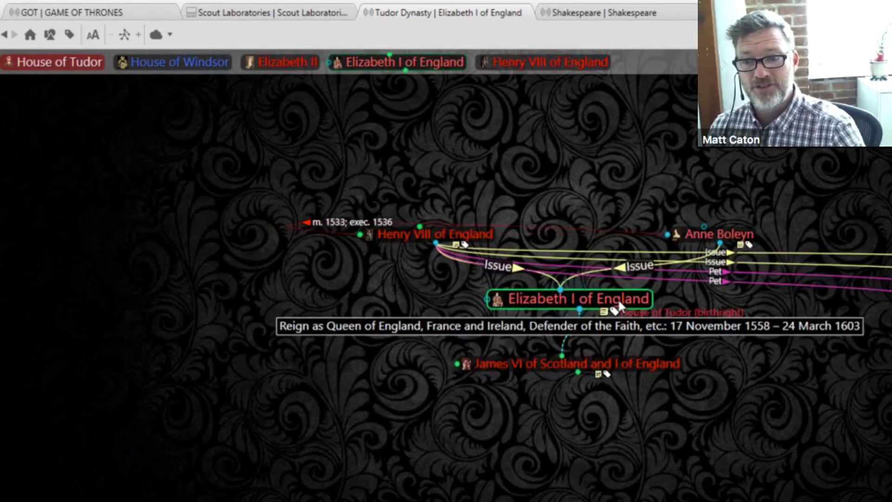
pyautogui.click(622, 364)
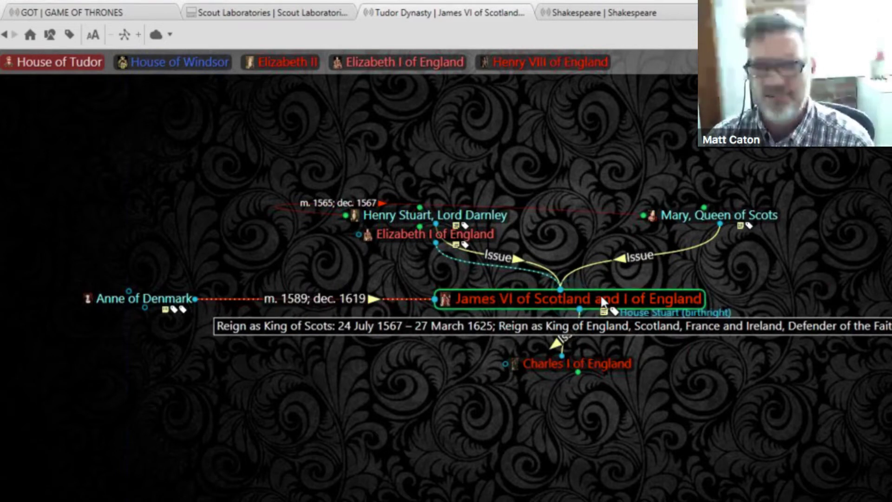
pyautogui.click(416, 237)
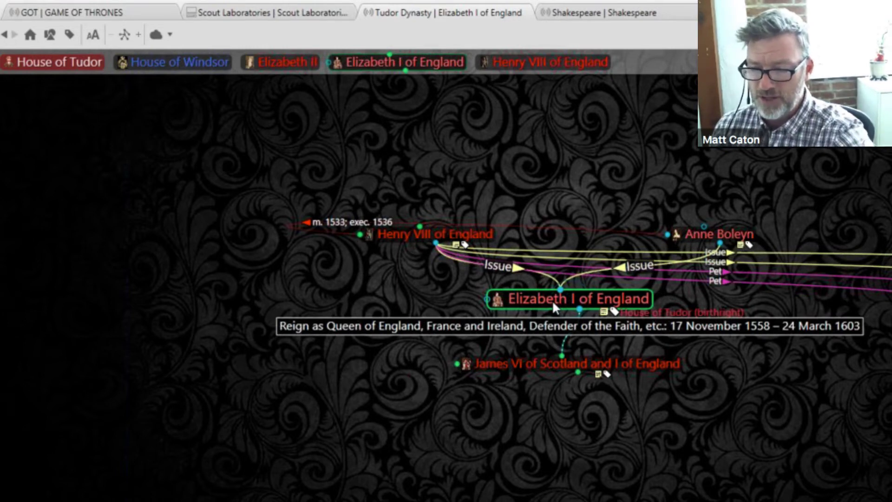
pyautogui.click(561, 361)
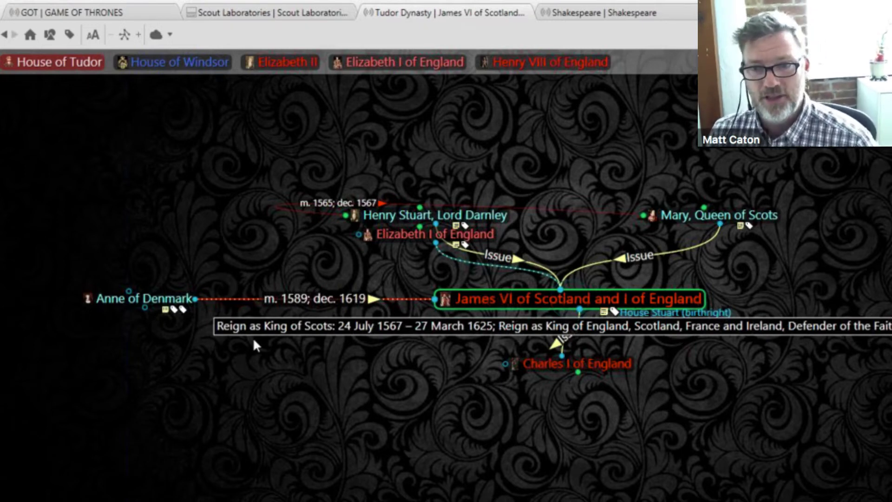
pyautogui.click(401, 235)
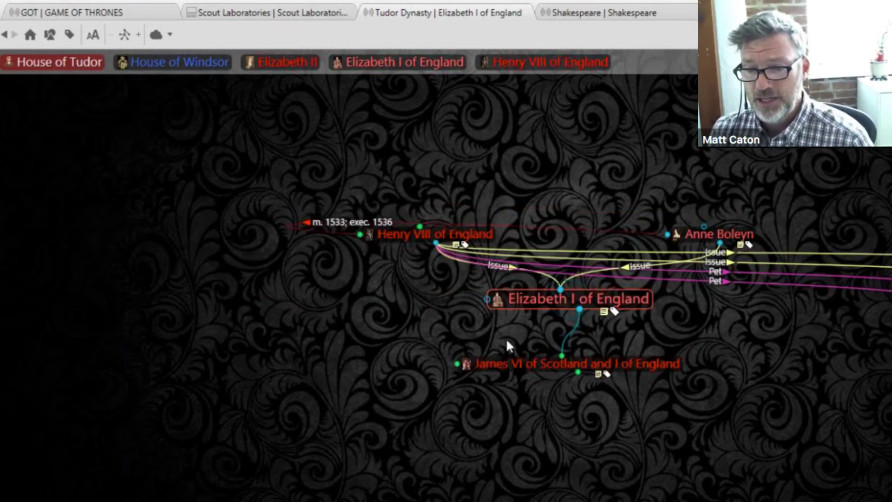
pyautogui.click(526, 364)
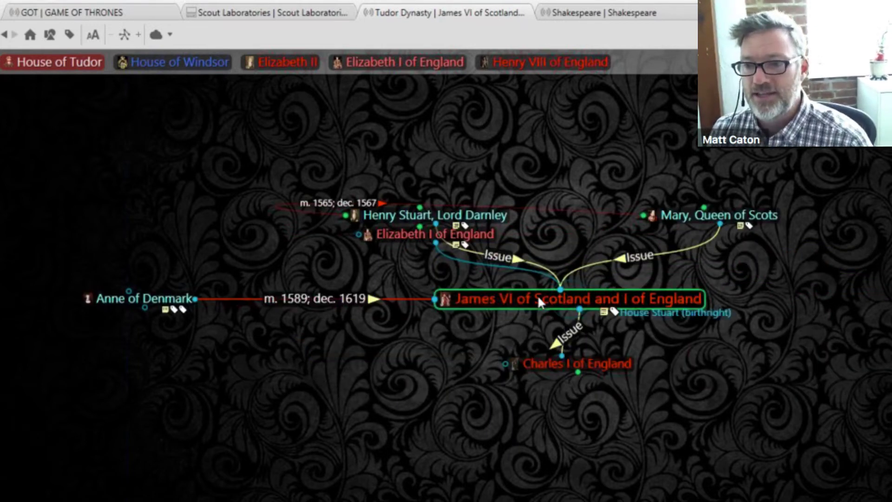
# Trace James VI's ancestry through Mary, Queen of Scots, James V and Margaret Tudor to Henry VIII, and return via Elizabeth I to James VI
pyautogui.click(710, 211)
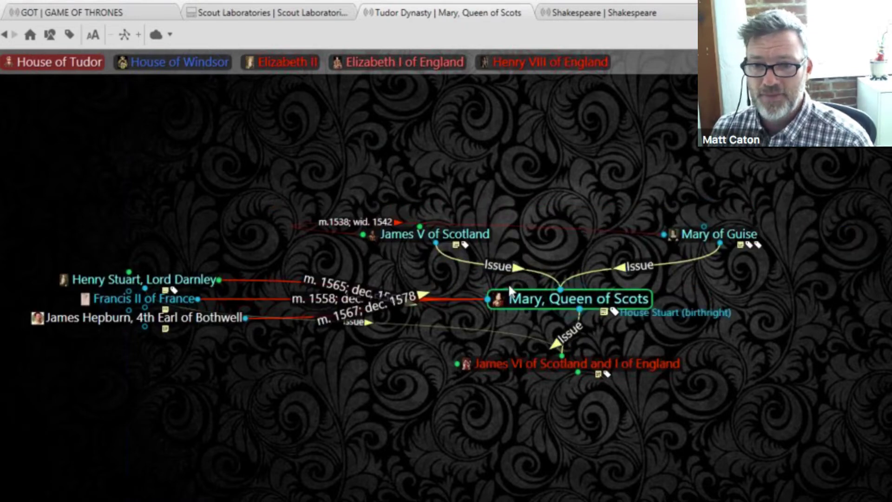
pyautogui.click(449, 238)
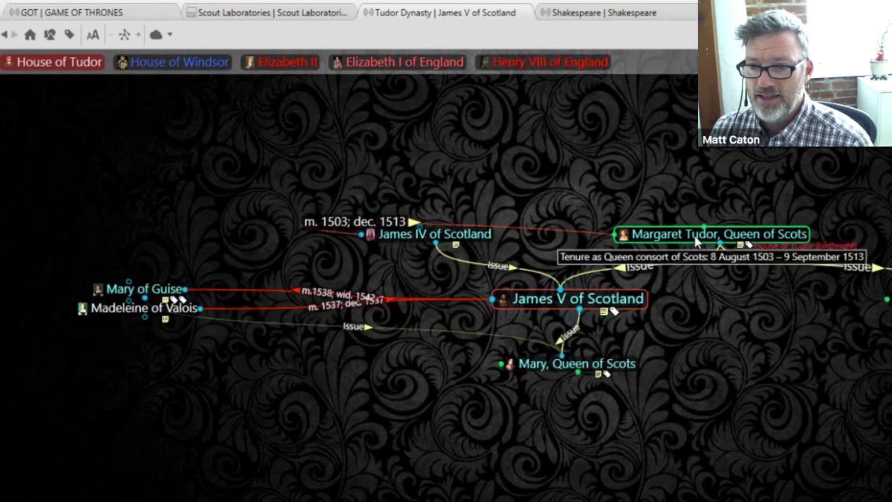
pyautogui.click(695, 234)
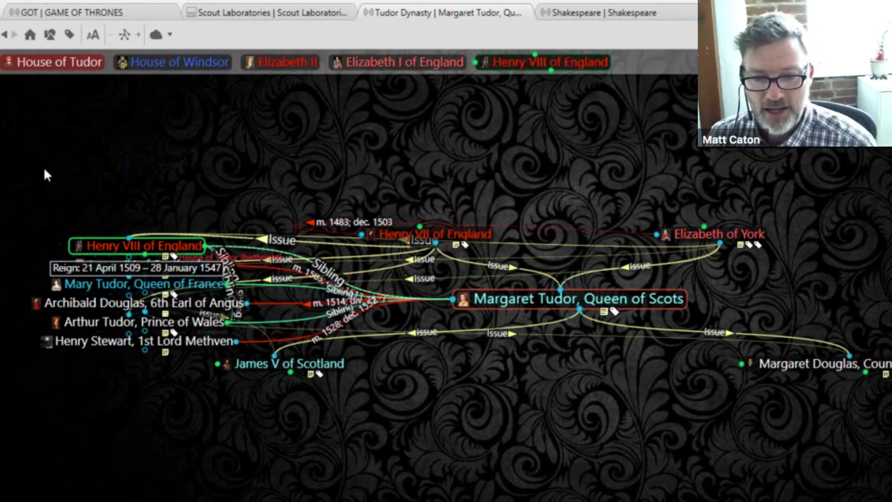
pyautogui.click(173, 249)
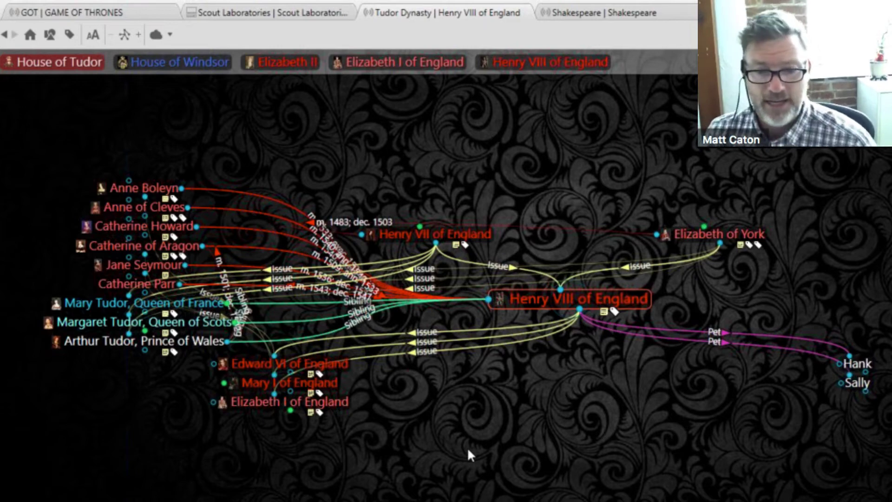
pyautogui.click(324, 403)
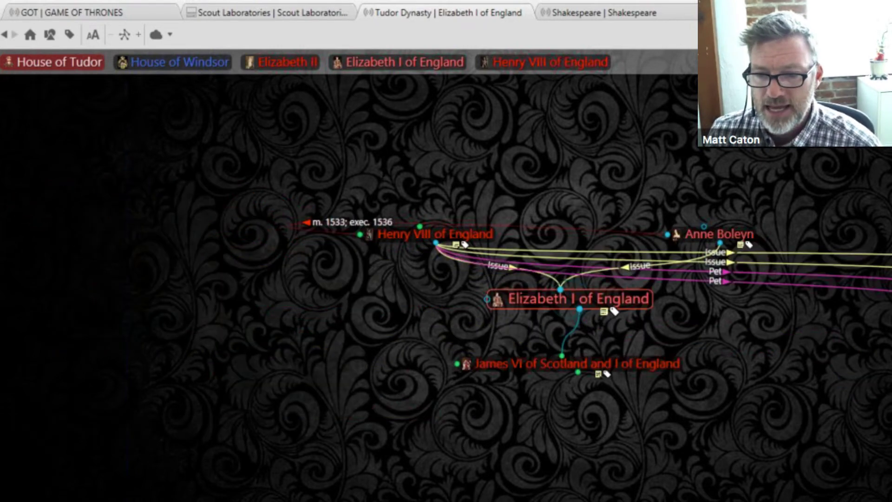
pyautogui.click(532, 364)
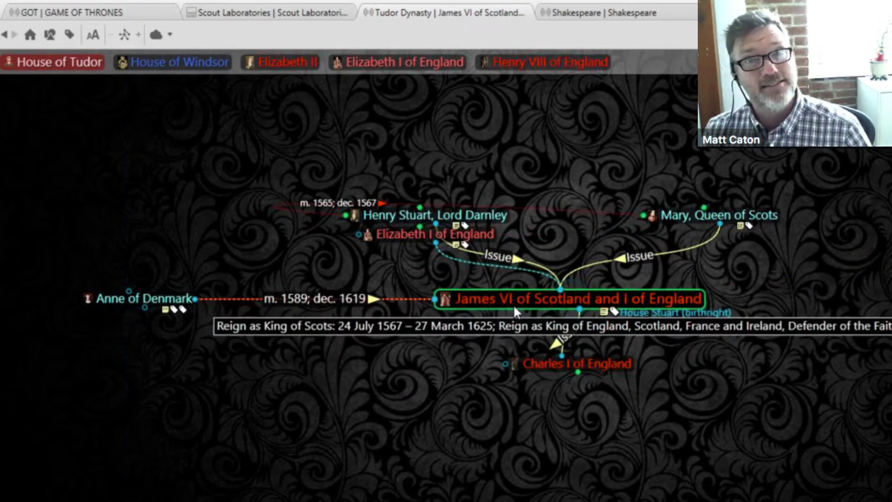
# Try labelling the link between Elizabeth I of England and James VI of Scotland as Successor, and clear the label
pyautogui.click(481, 261)
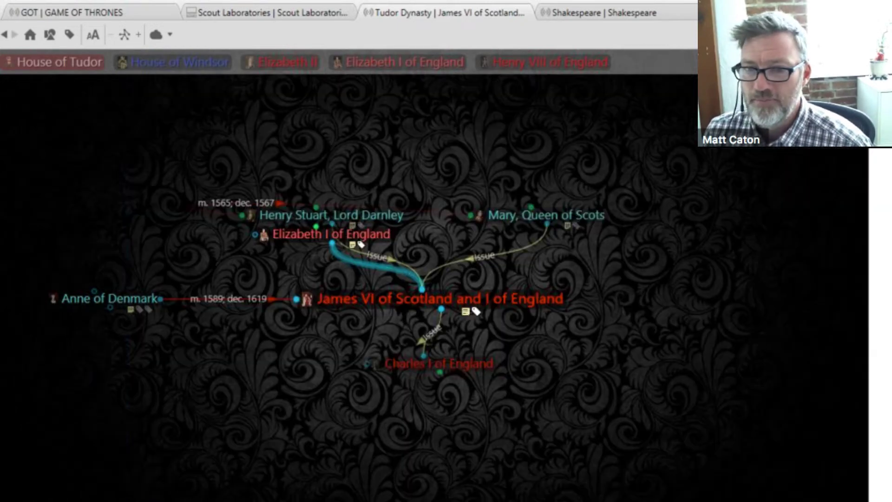
pyautogui.click(348, 272)
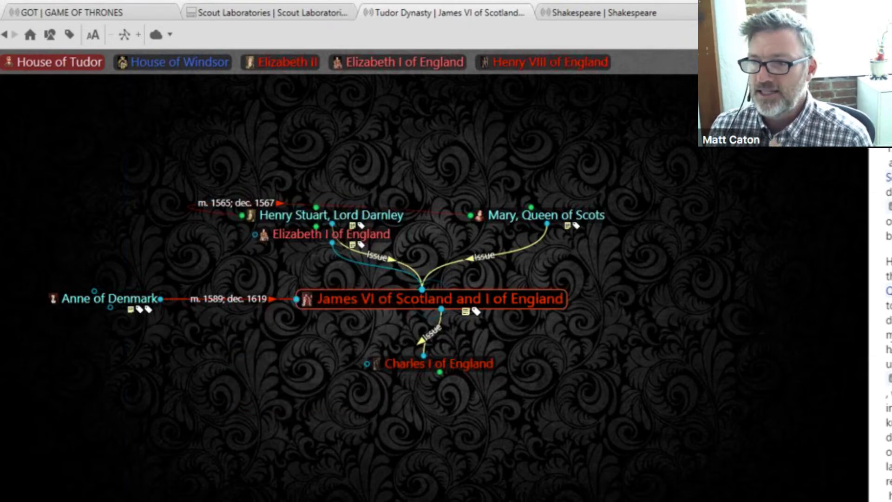
pyautogui.click(359, 263)
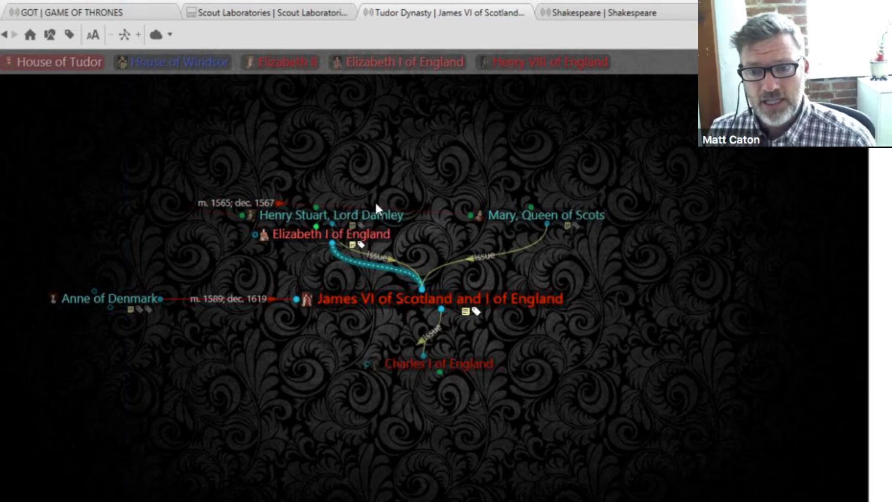
pyautogui.click(363, 266)
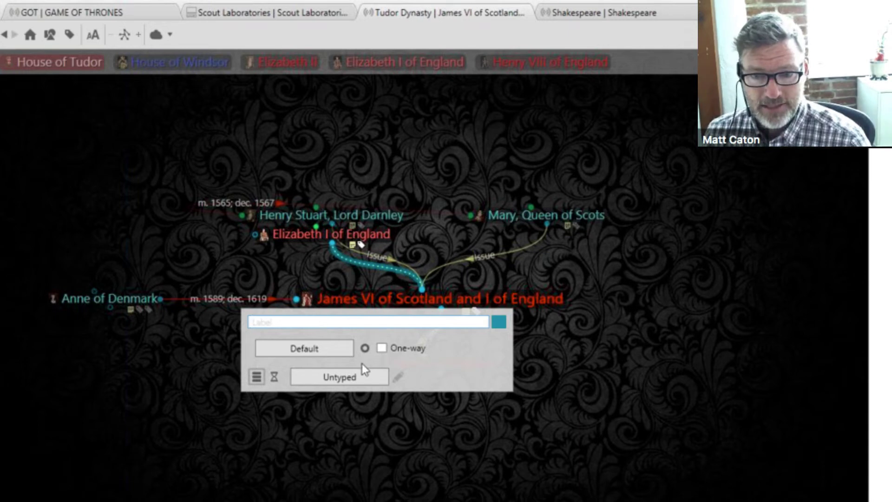
pyautogui.write('Su')
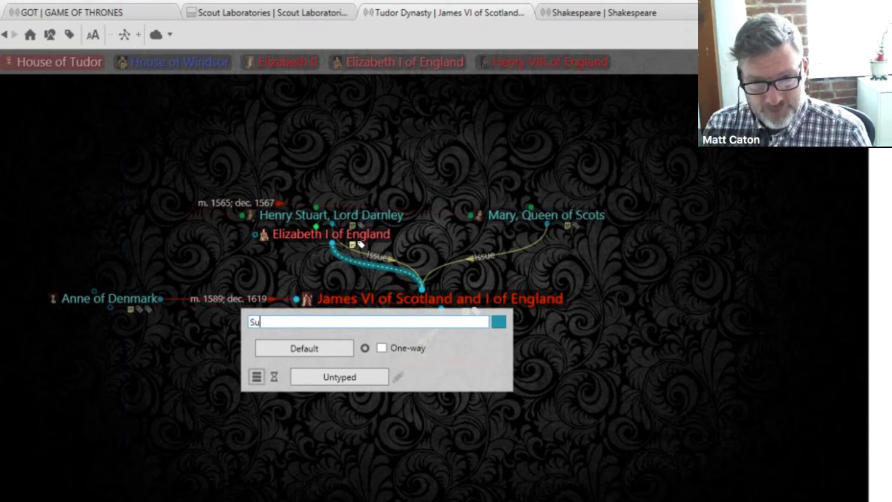
pyautogui.write('ccessor')
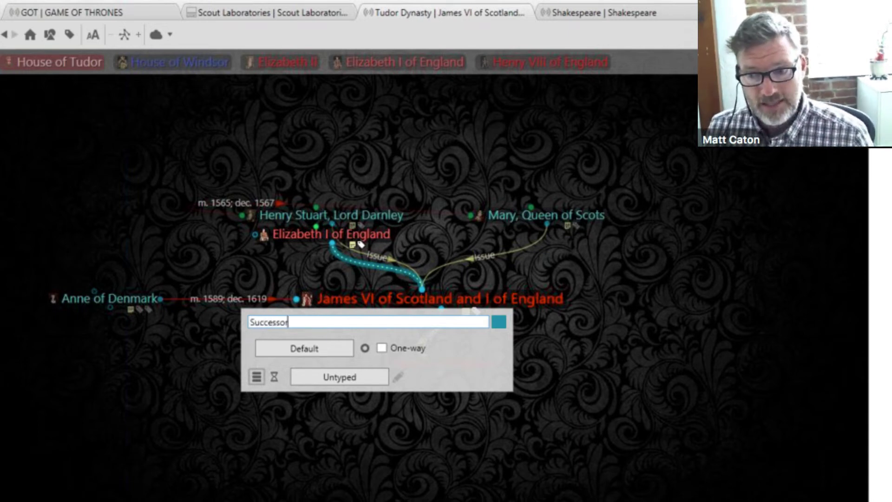
pyautogui.moveTo(303, 321); pyautogui.dragTo(198, 333)
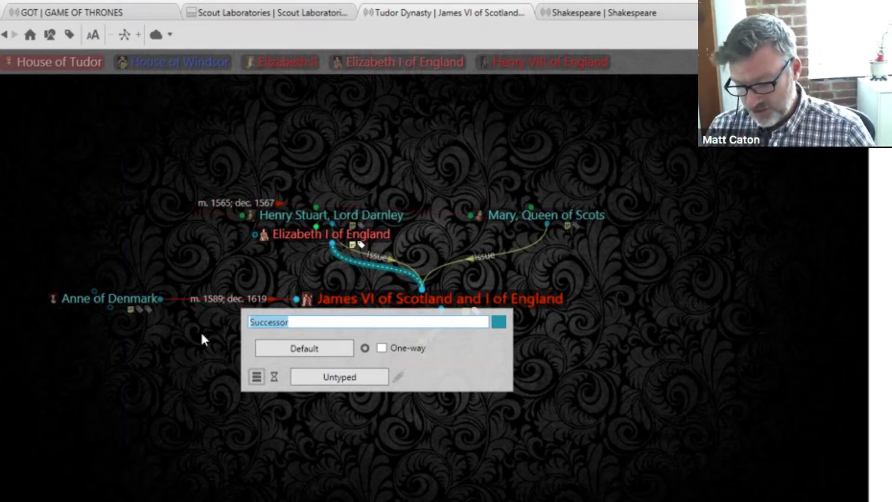
pyautogui.press('BackSpace')
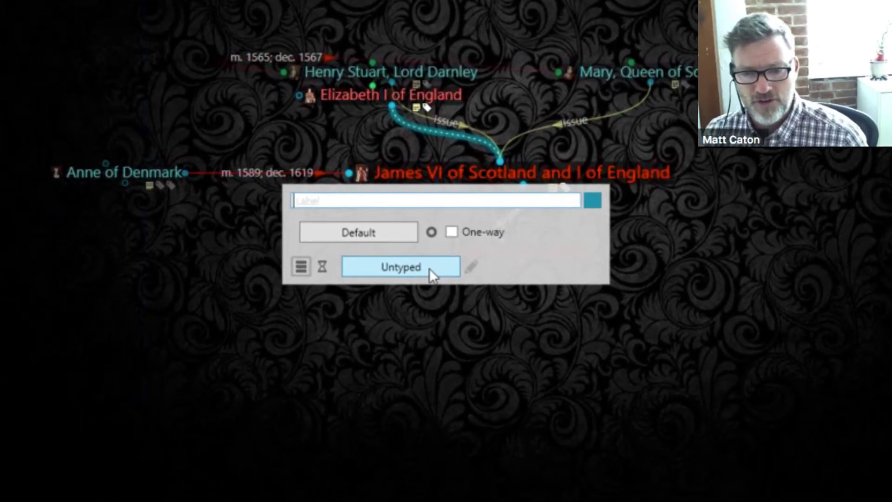
# Create a new link type named Successor for the link between Elizabeth I of England and James VI of Scotland
pyautogui.click(429, 268)
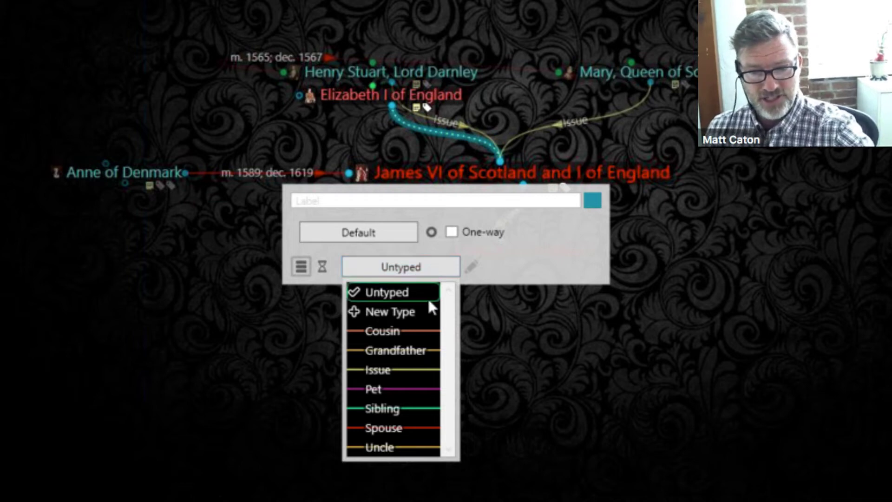
pyautogui.click(406, 307)
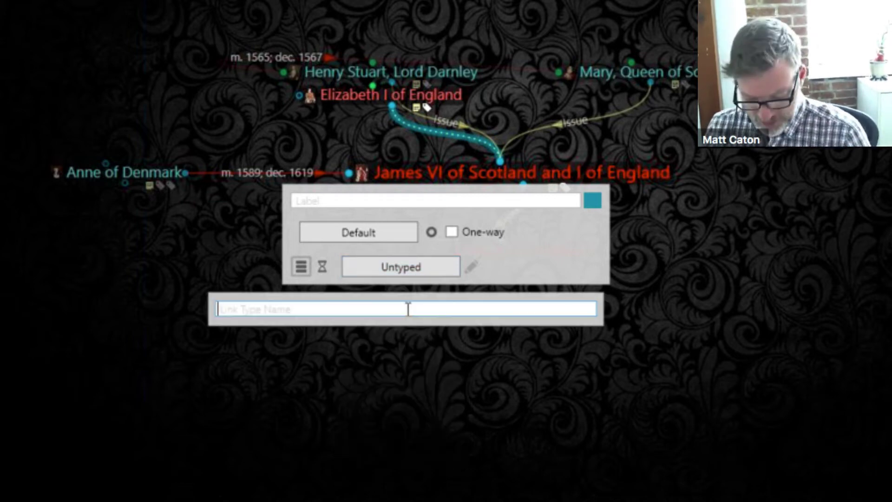
pyautogui.write('Successor')
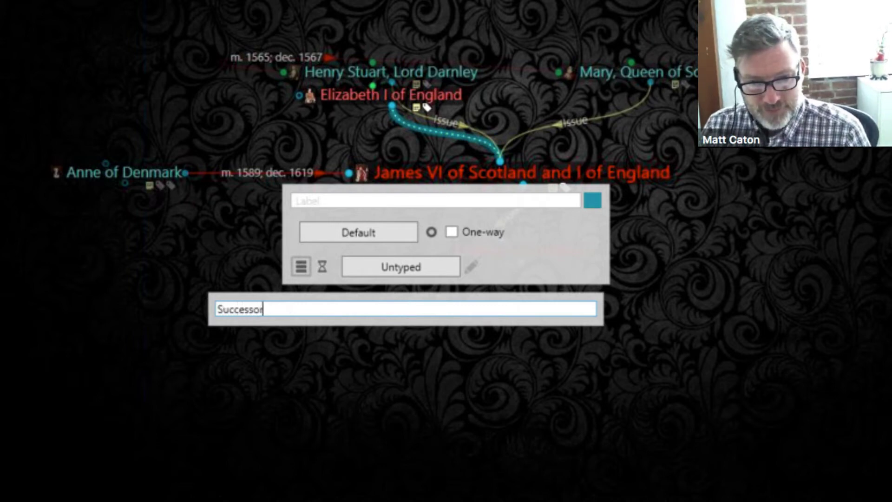
pyautogui.press('Return')
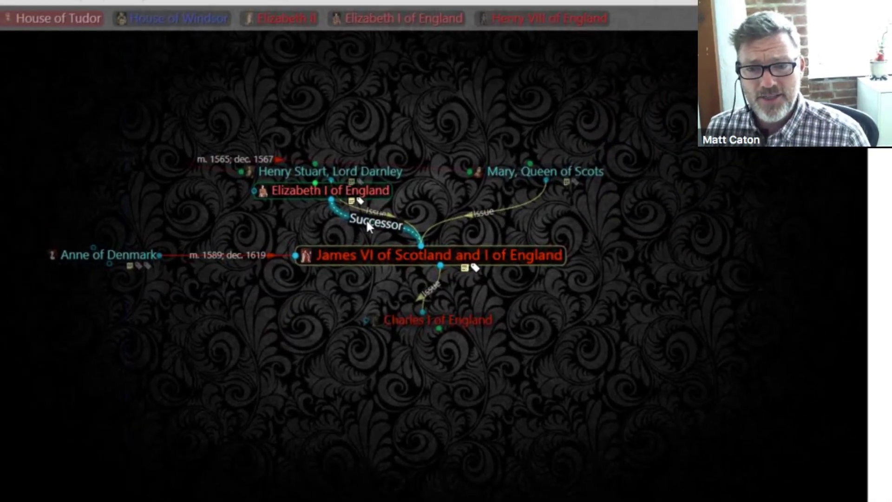
# Edit the Successor link type and set its colour to bright green
pyautogui.click(367, 224)
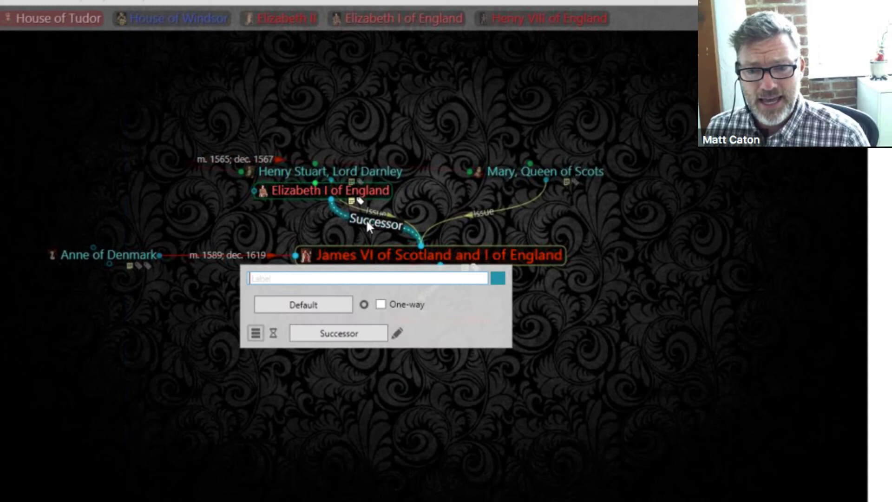
pyautogui.click(397, 334)
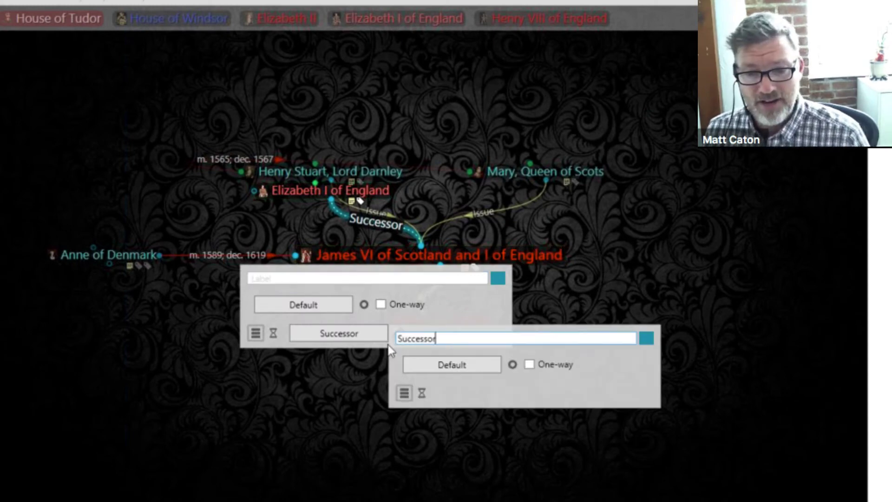
pyautogui.click(647, 339)
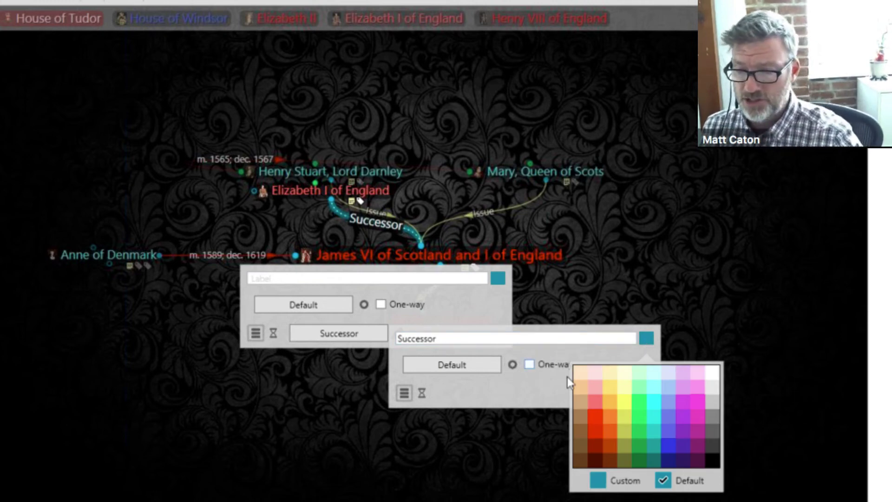
pyautogui.click(640, 403)
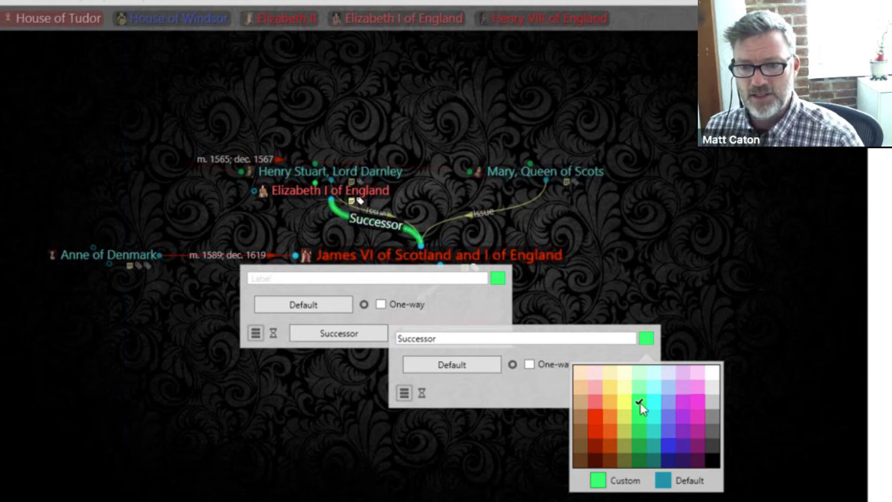
pyautogui.click(721, 261)
pyautogui.click(720, 261)
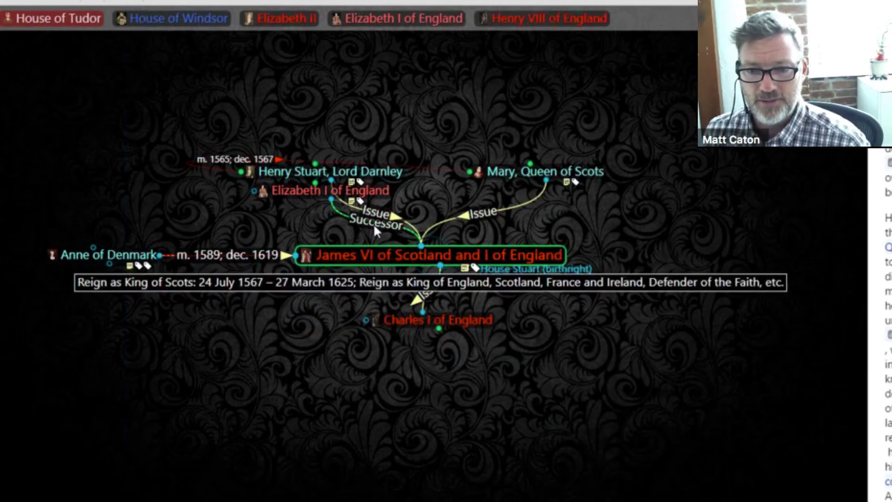
# Give the Successor link from Elizabeth I of England a direction arrow pointing to James VI of Scotland
pyautogui.click(401, 224)
pyautogui.click(364, 305)
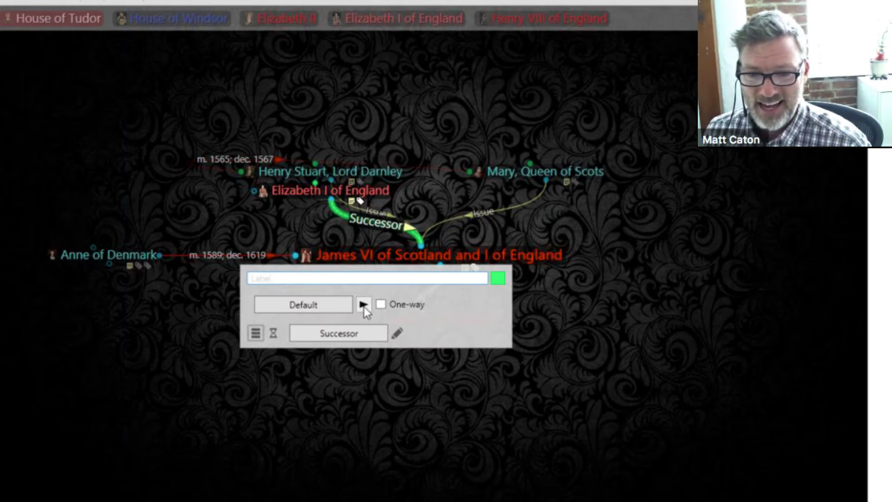
pyautogui.click(631, 314)
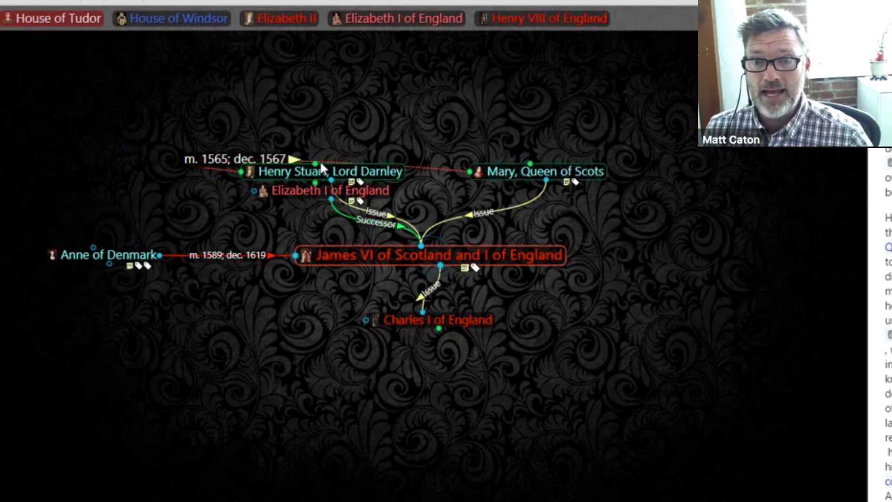
# Return through House of Tudor to Henry VII of England and apply the Successor type to his link with Richard III
pyautogui.click(48, 18)
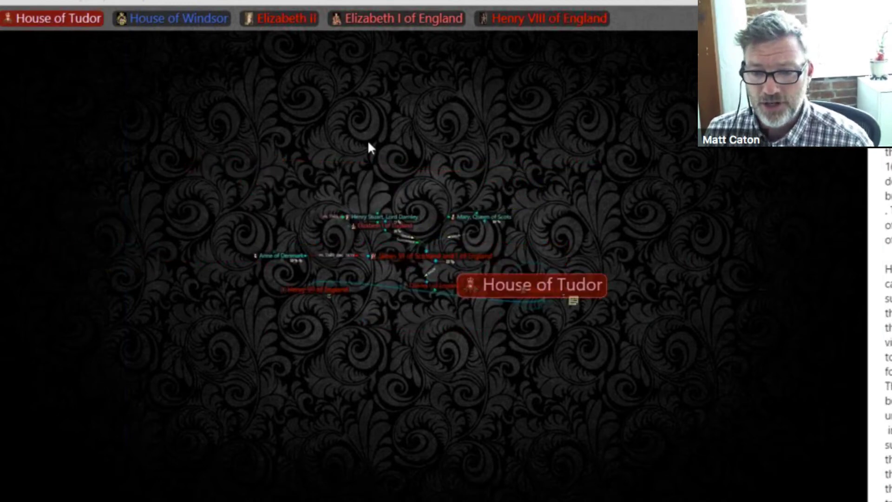
pyautogui.click(256, 319)
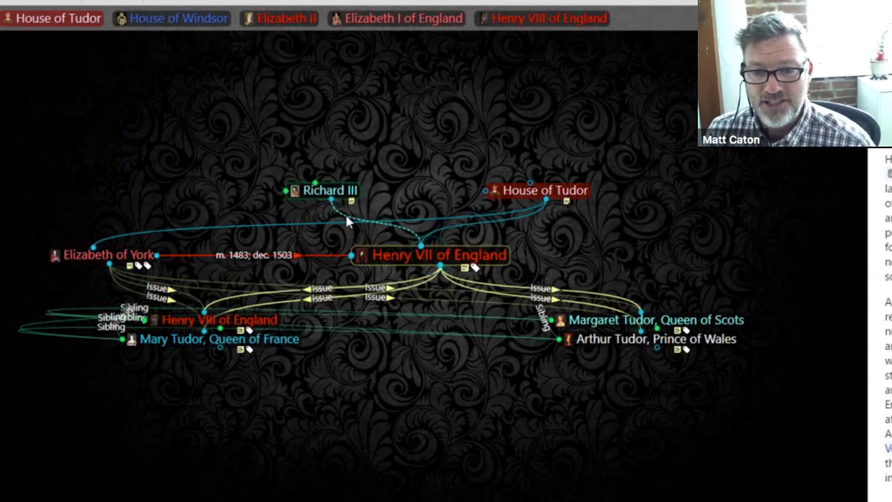
pyautogui.click(347, 217)
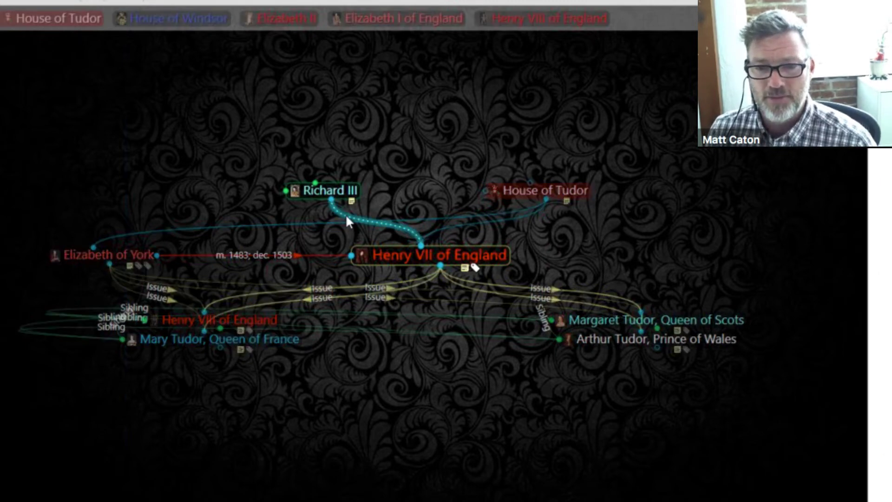
pyautogui.click(358, 335)
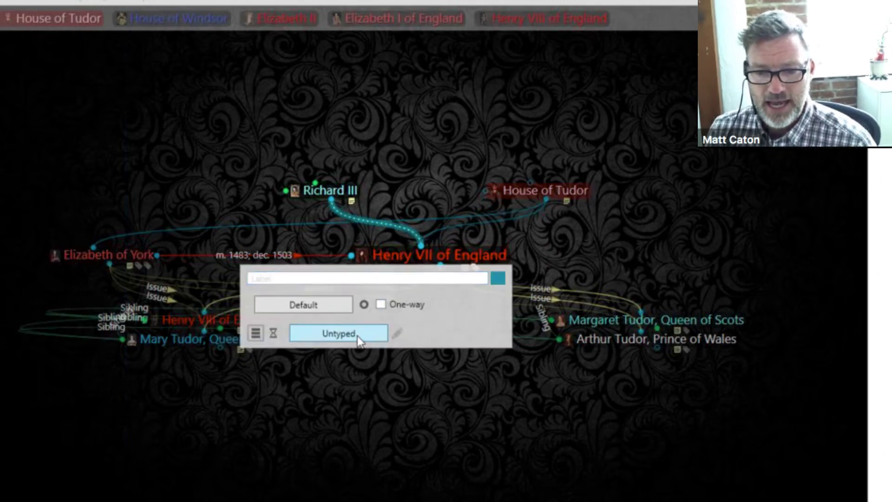
pyautogui.click(350, 483)
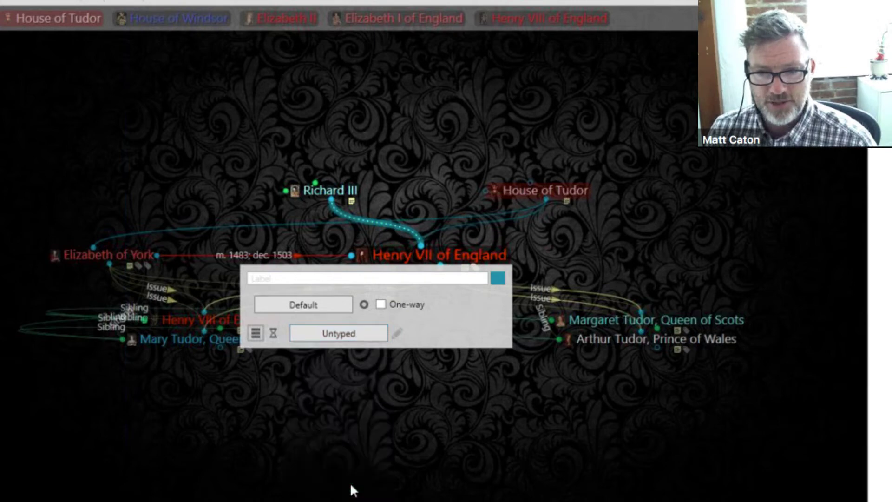
# Try both arrow directions on the link between Richard III and Henry VII, and reset it to no direction
pyautogui.click(365, 305)
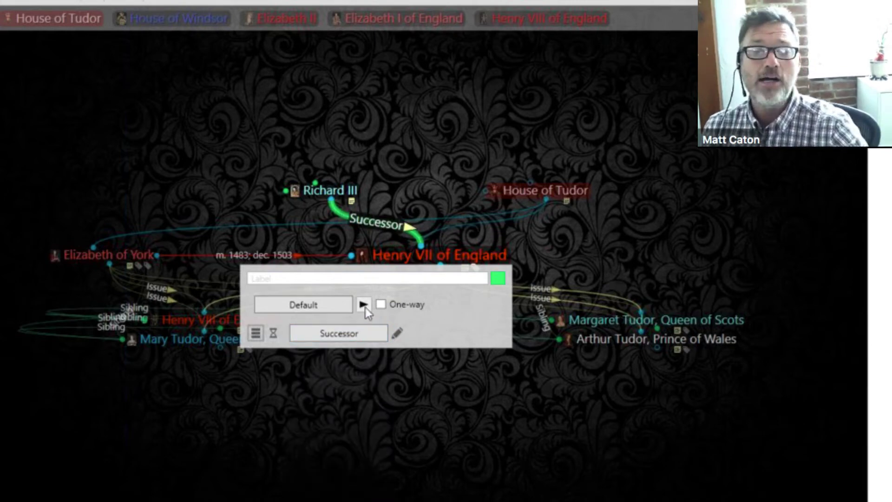
pyautogui.click(365, 305)
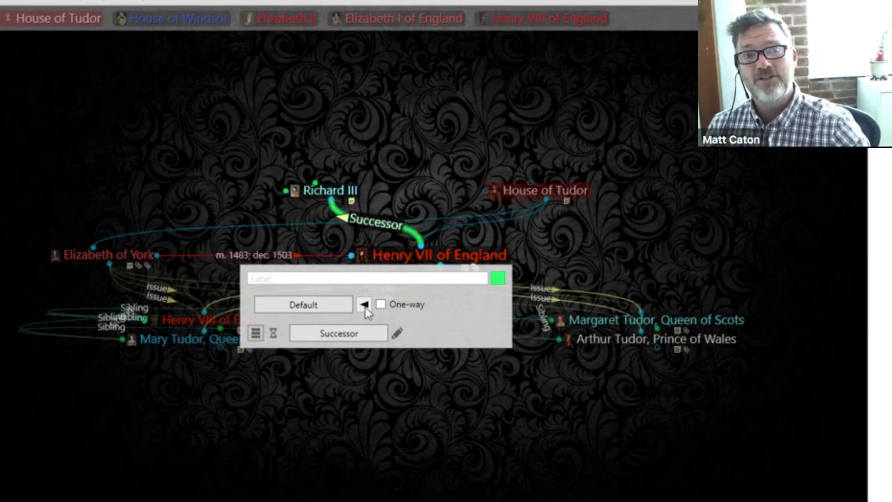
pyautogui.click(364, 306)
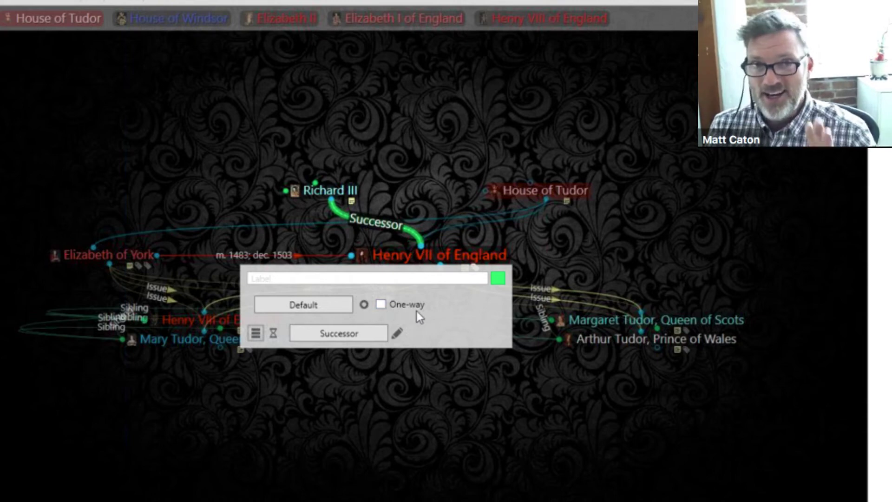
pyautogui.click(466, 434)
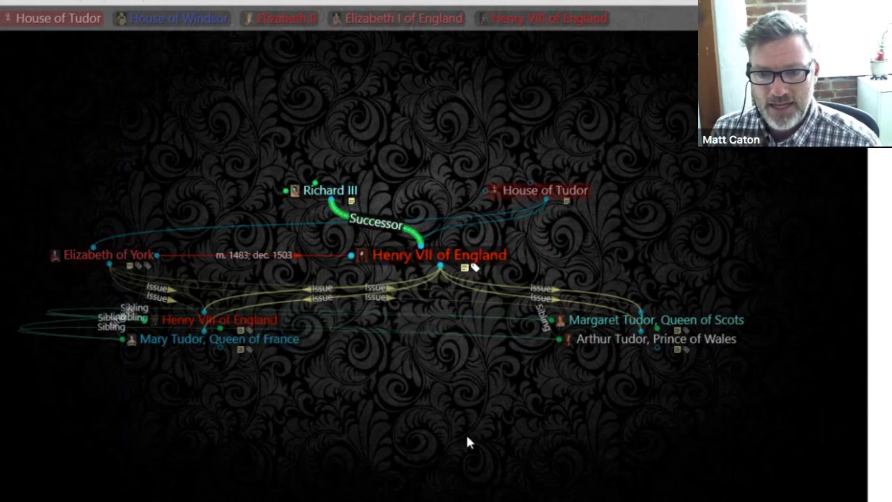
# Point the Successor link's direction arrow from Richard III to Henry VII of England
pyautogui.click(405, 228)
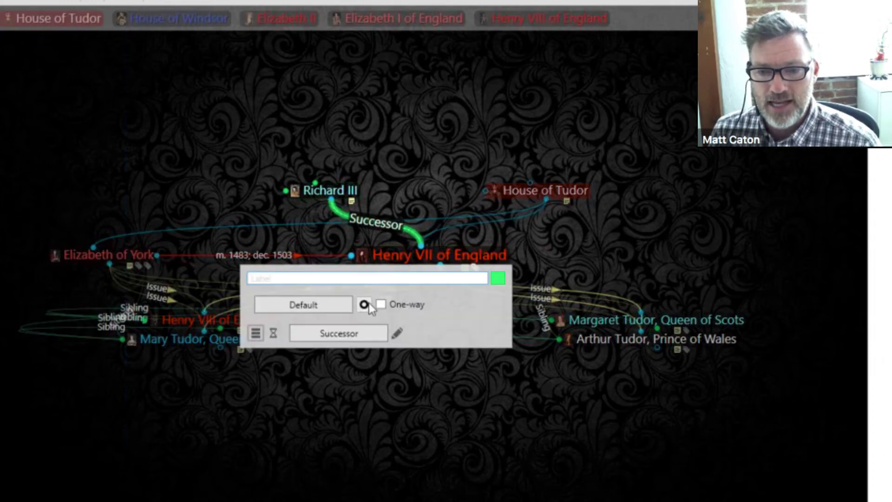
pyautogui.click(367, 305)
pyautogui.click(384, 389)
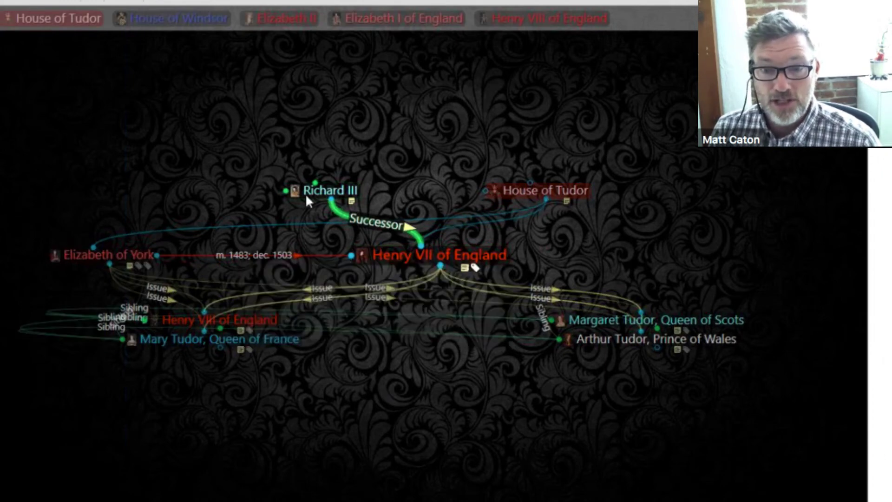
# Show the reports pane and examine the available thought report categories, keeping By Types/Tags
pyautogui.moveTo(423, 262)
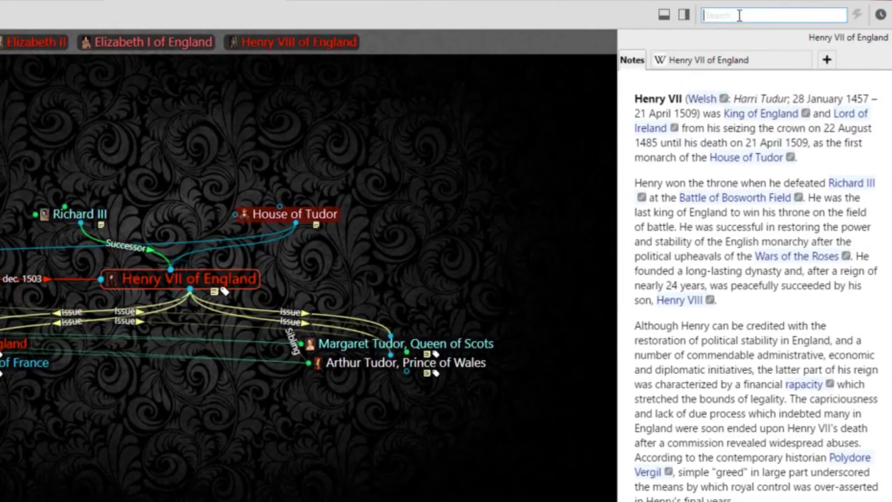
pyautogui.click(684, 15)
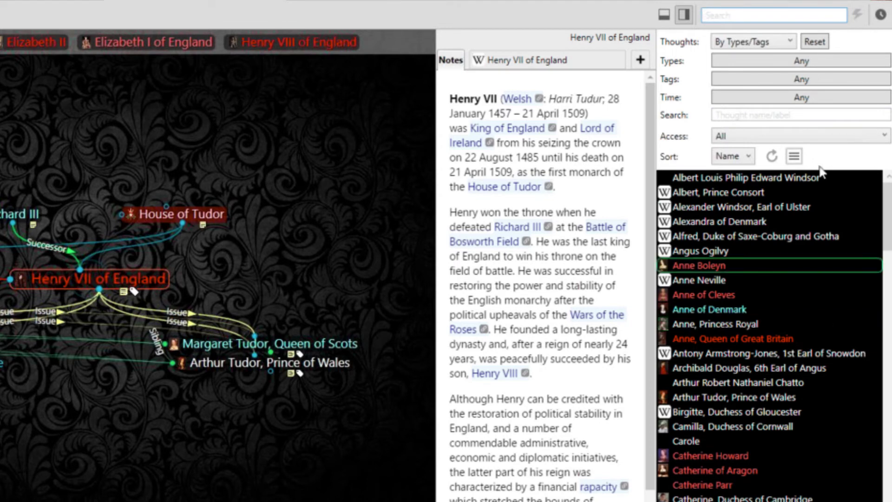
pyautogui.click(792, 44)
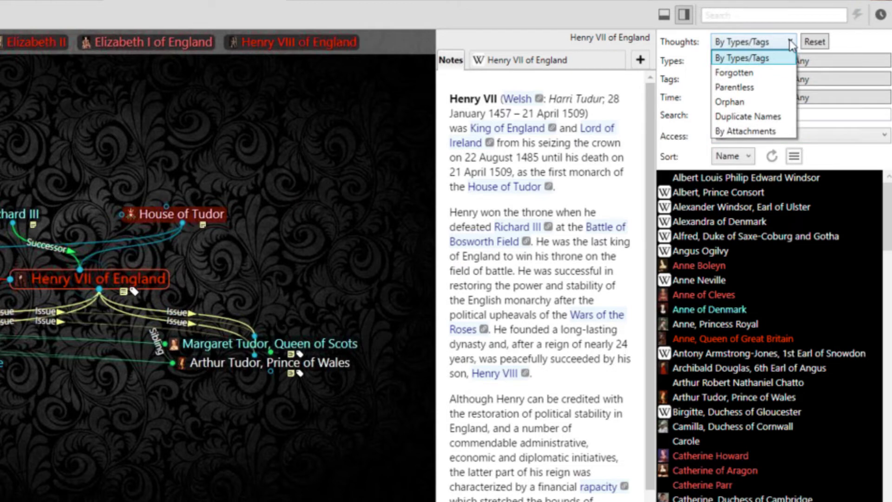
pyautogui.click(858, 37)
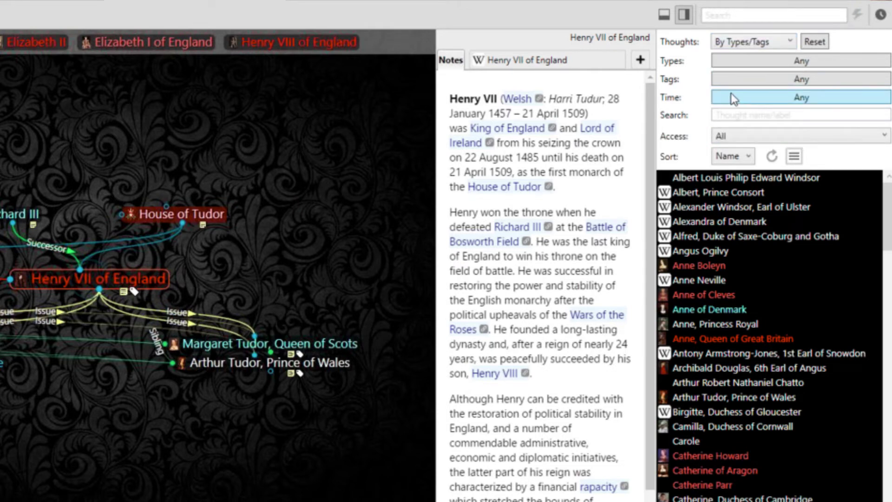
# Filter the thoughts report by the Successor link type
pyautogui.click(764, 66)
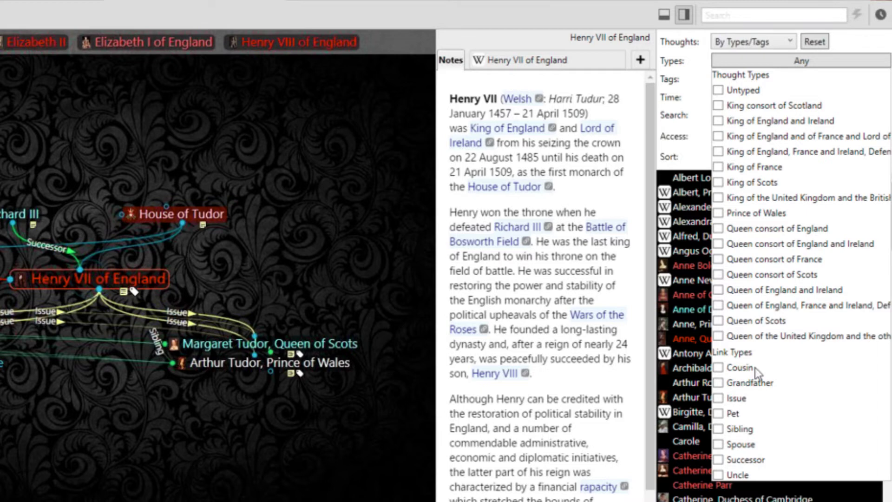
pyautogui.click(719, 460)
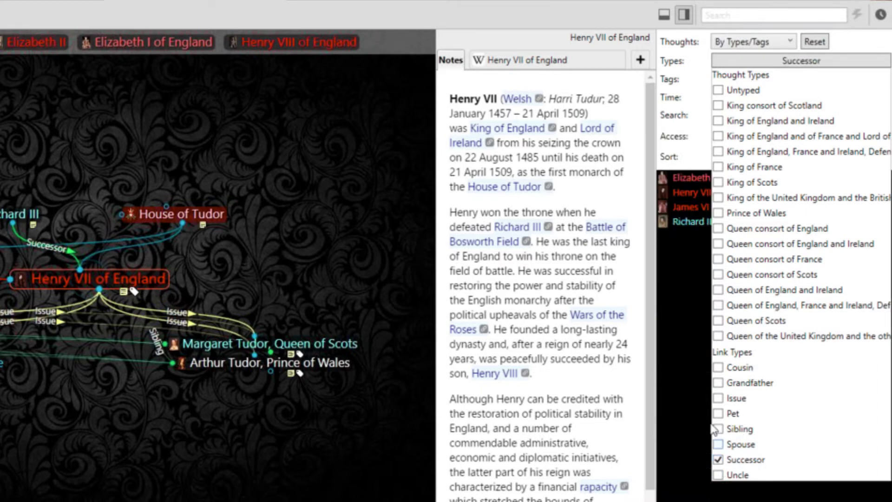
pyautogui.click(280, 146)
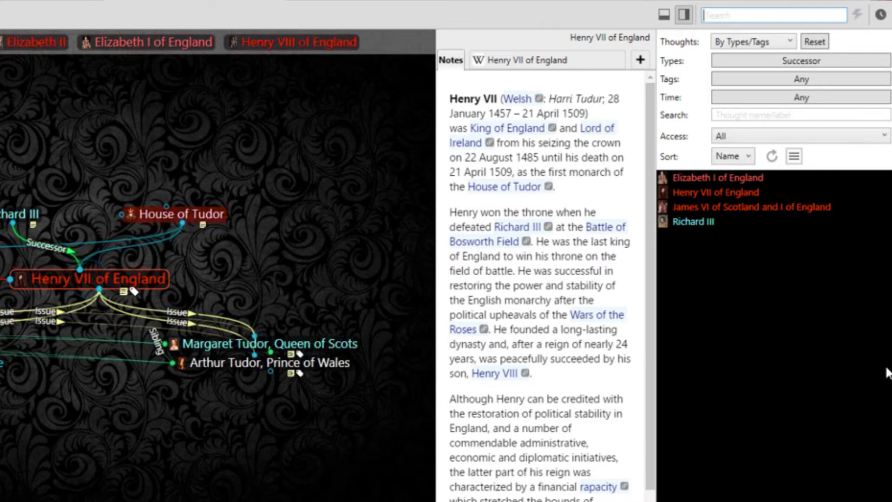
# Open Richard III and Henry VII from the filtered results, and follow the royal line through Henry VIII, Elizabeth I and James VI to Charles I
pyautogui.click(695, 219)
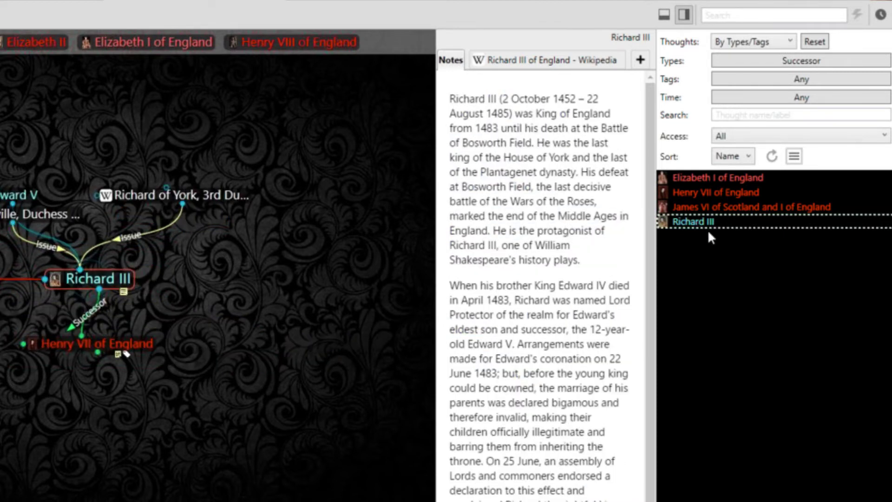
pyautogui.click(705, 192)
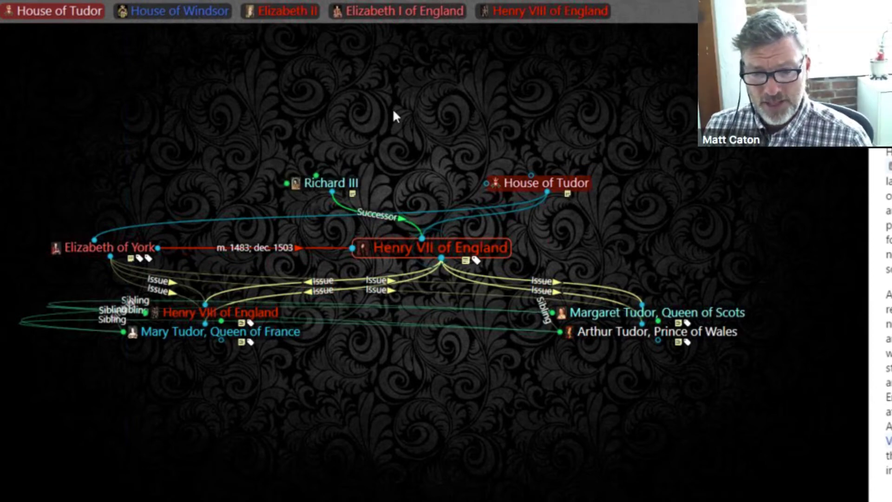
pyautogui.click(266, 312)
pyautogui.moveTo(272, 355)
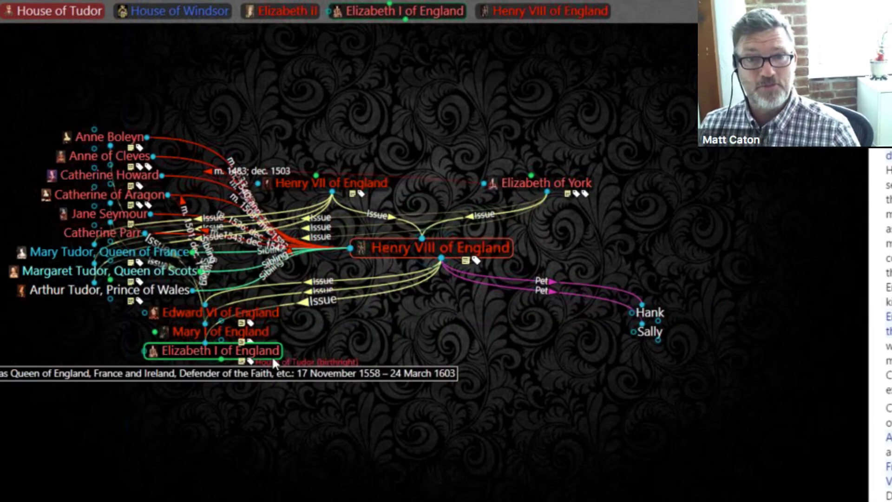
pyautogui.click(275, 350)
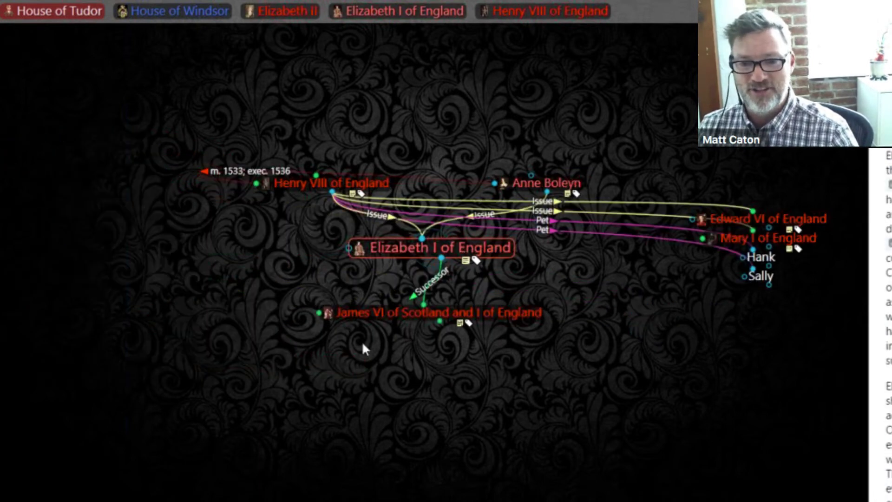
pyautogui.click(410, 311)
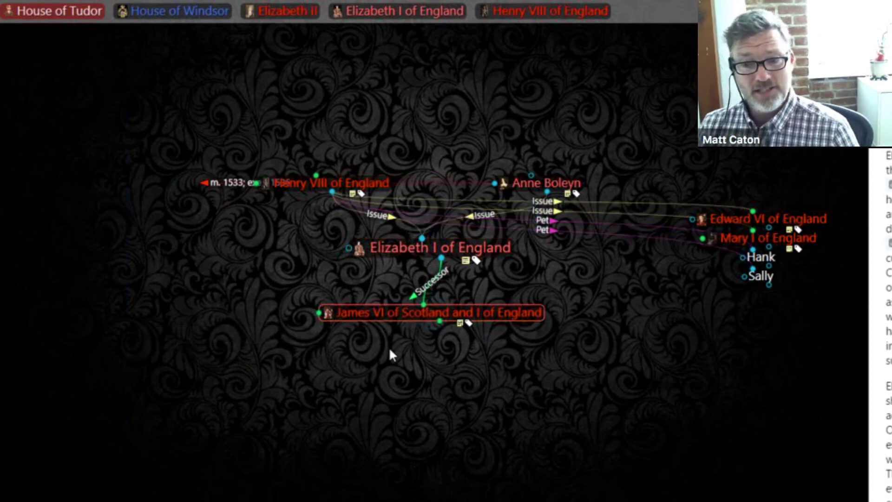
pyautogui.click(432, 311)
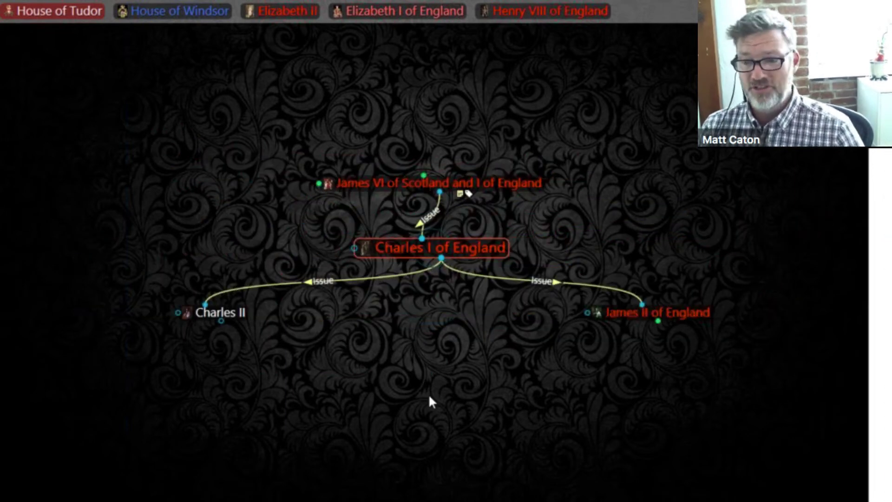
# Follow the succession from Charles I through James II, Anne, George I to III and William IV to Queen Victoria
pyautogui.click(640, 310)
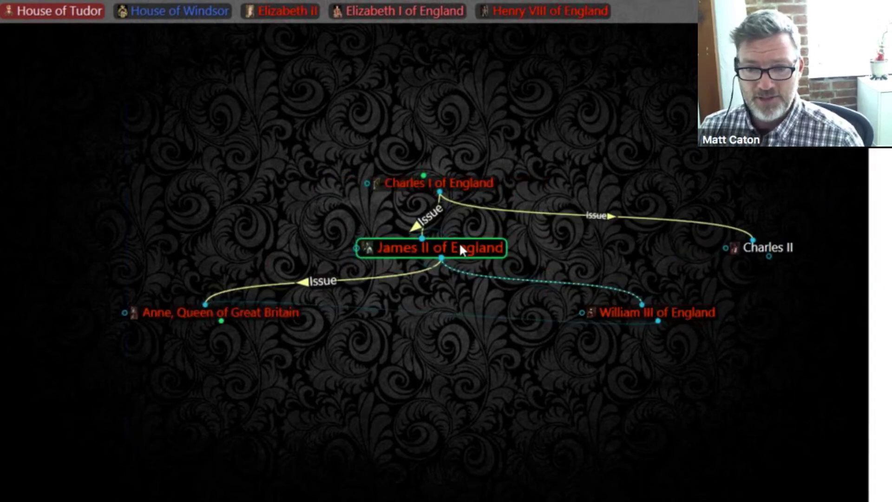
pyautogui.click(243, 314)
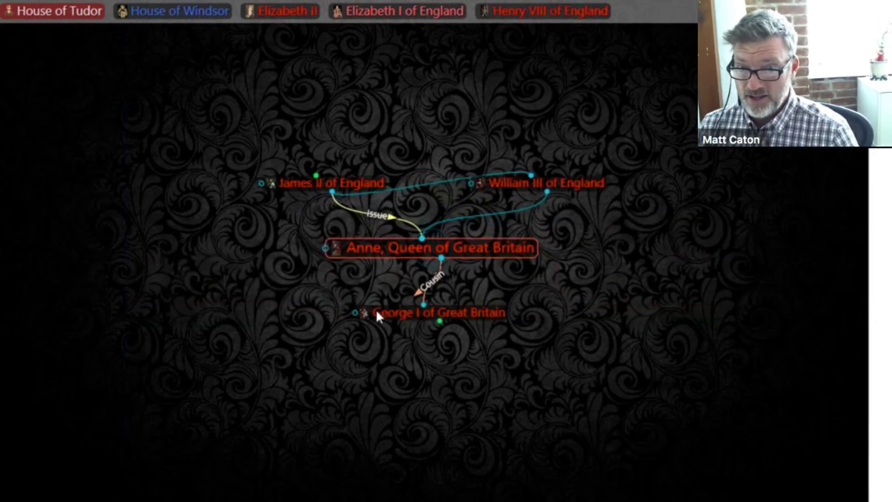
pyautogui.click(443, 314)
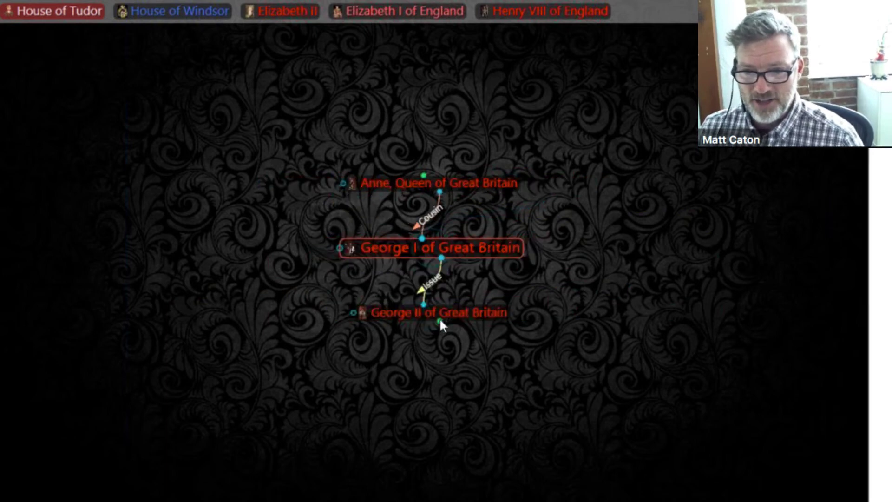
pyautogui.click(444, 313)
pyautogui.click(444, 313)
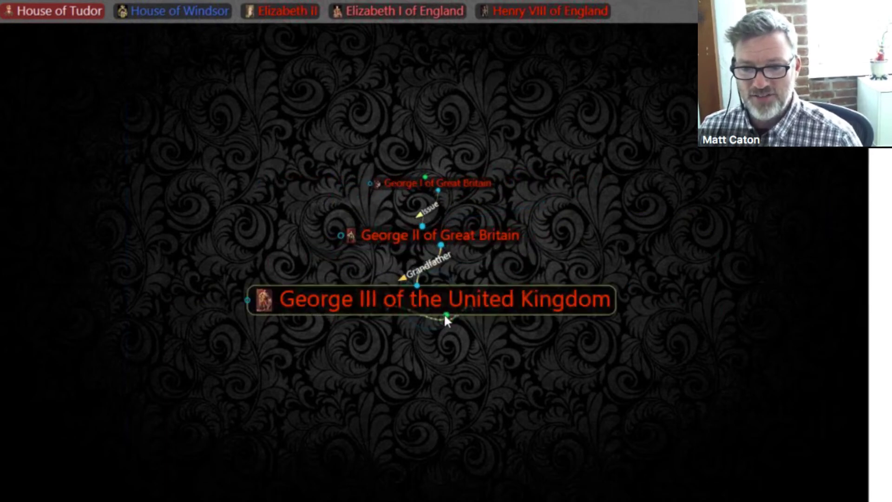
pyautogui.click(598, 310)
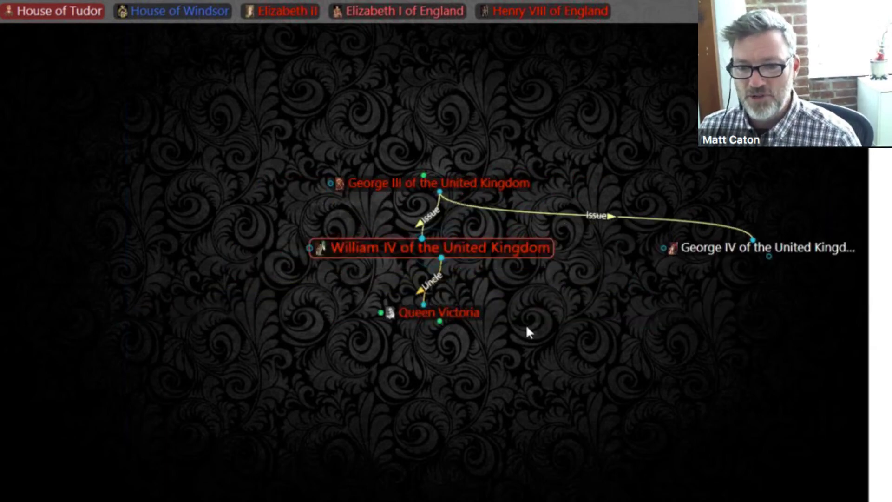
pyautogui.click(460, 313)
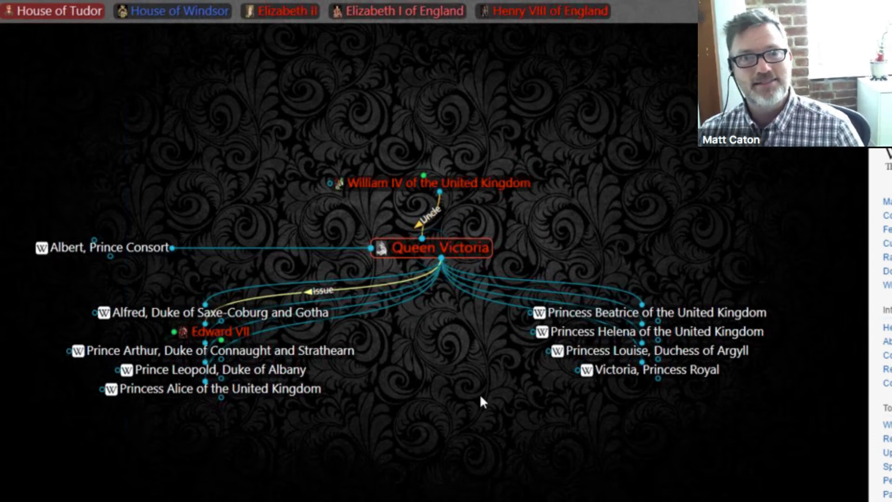
# Continue down the line from Queen Victoria through Edward VII, George V and George VI to Elizabeth II
pyautogui.click(223, 334)
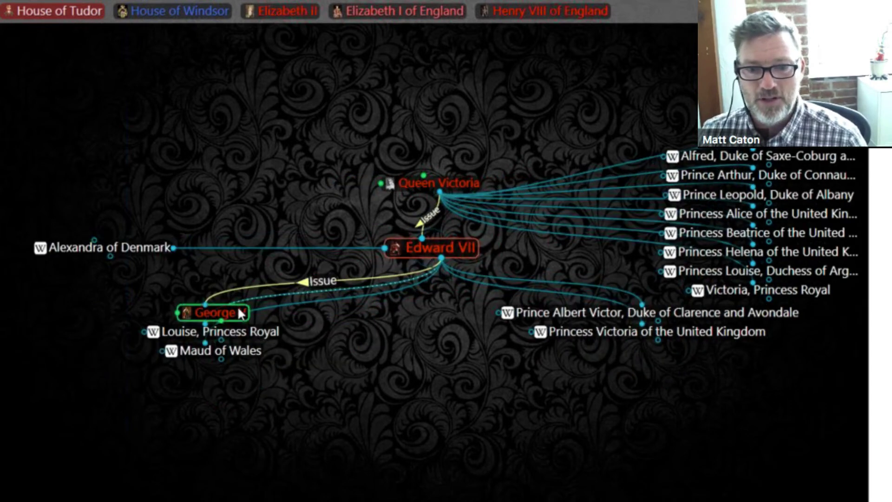
pyautogui.click(237, 314)
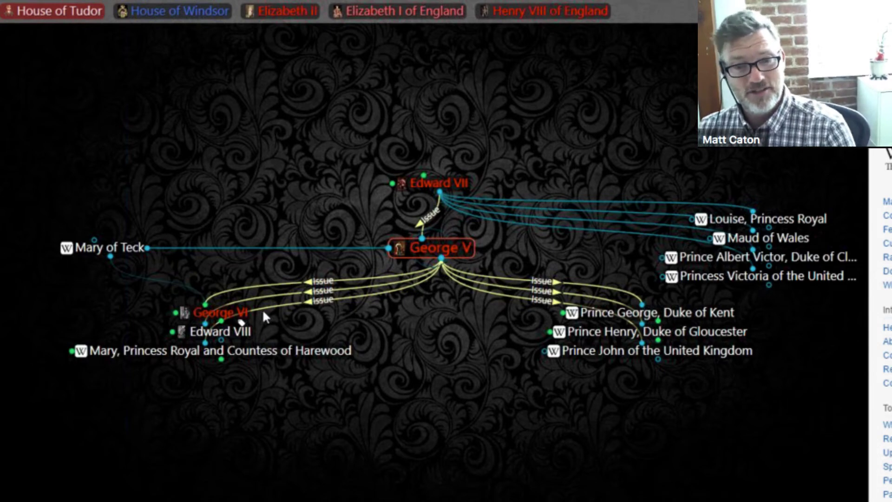
pyautogui.click(240, 314)
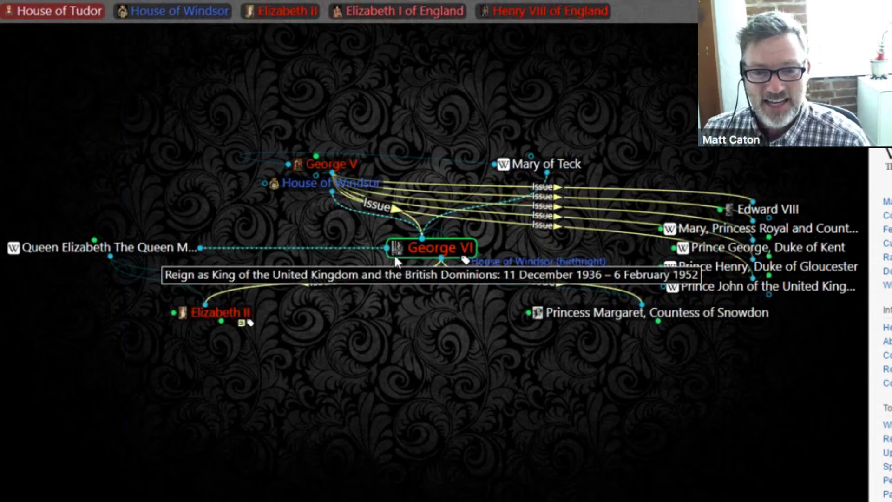
pyautogui.click(240, 315)
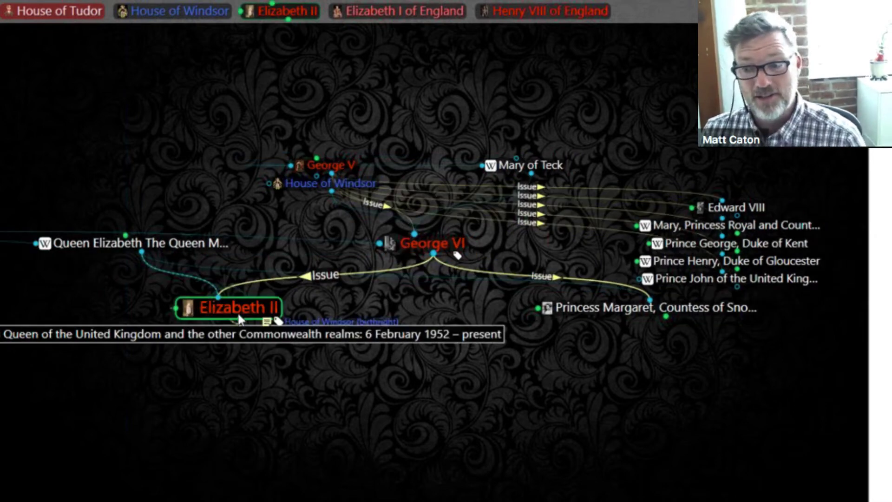
# Visit Princess Margaret, return to Elizabeth II, and go back through George VI to make George V the active thought
pyautogui.click(746, 252)
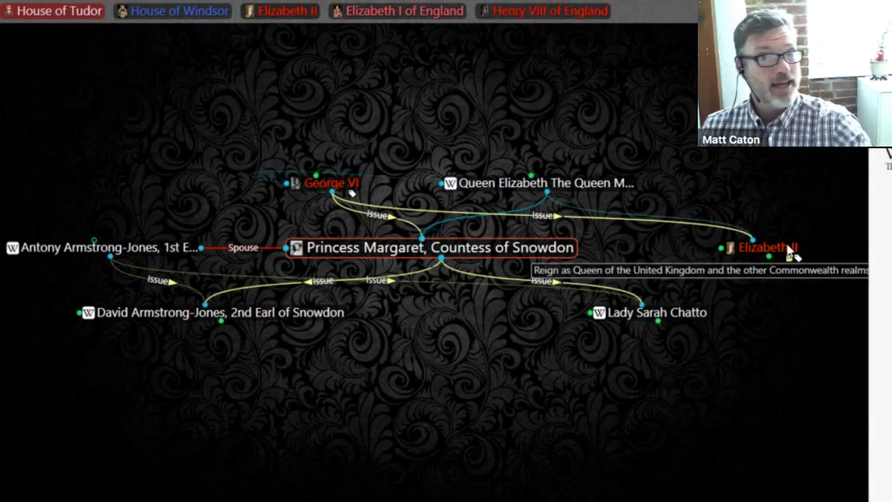
pyautogui.click(732, 242)
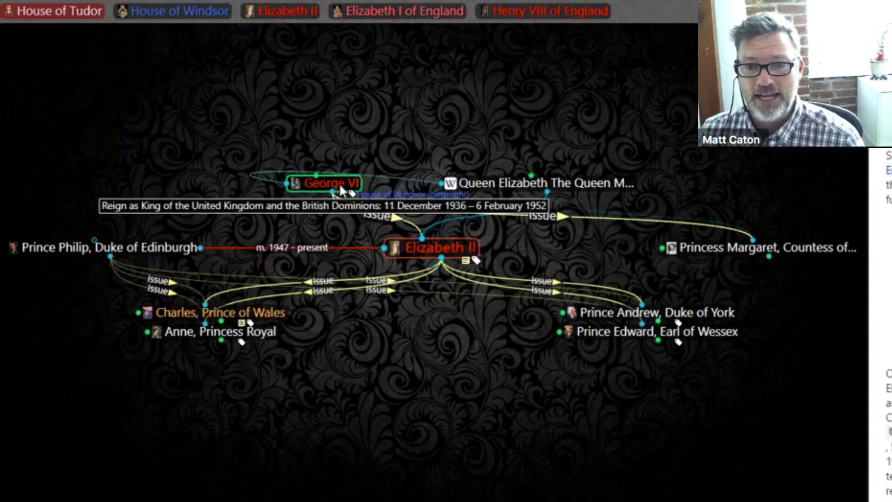
pyautogui.click(342, 187)
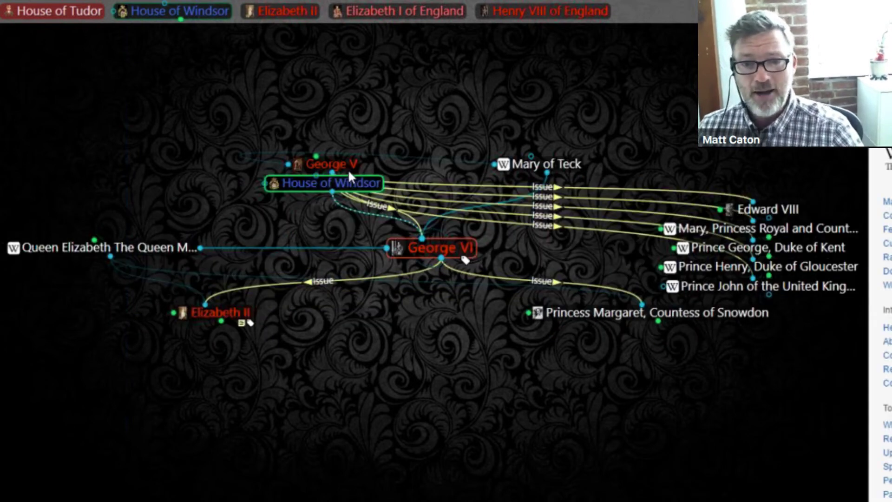
pyautogui.click(343, 165)
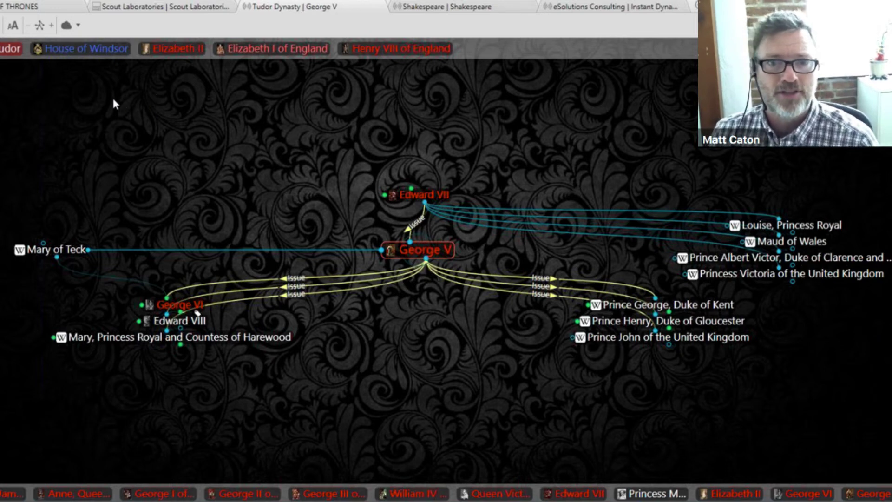
# Display the family tree around George V in Mind Map view and reduce its text size
pyautogui.click(27, 27)
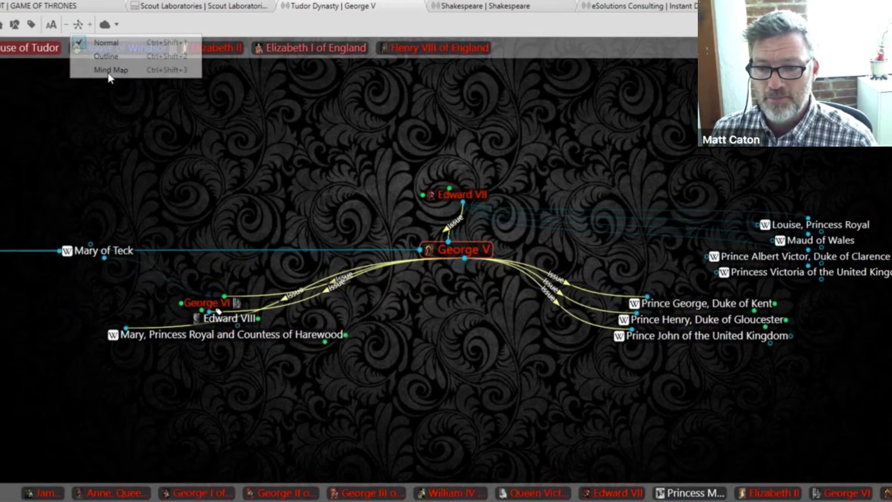
pyautogui.click(70, 72)
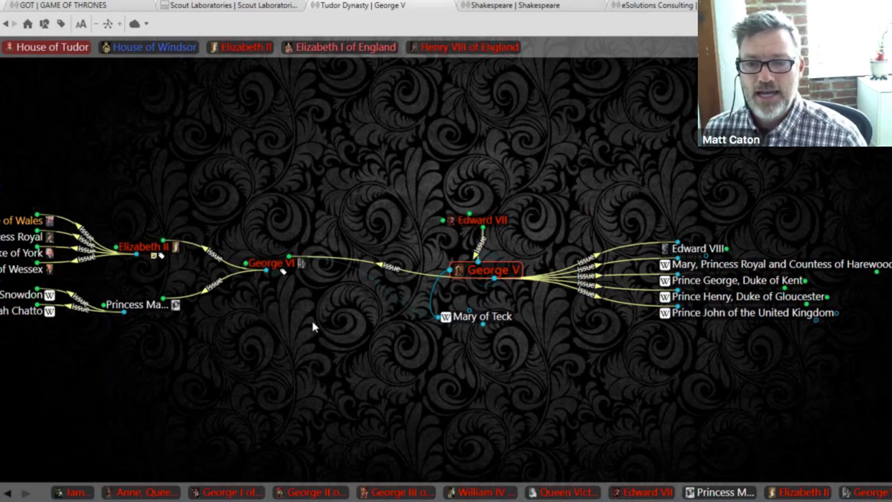
pyautogui.click(80, 25)
pyautogui.moveTo(82, 77)
pyautogui.mouseDown()
pyautogui.moveTo(83, 92)
pyautogui.moveTo(83, 83)
pyautogui.mouseUp()
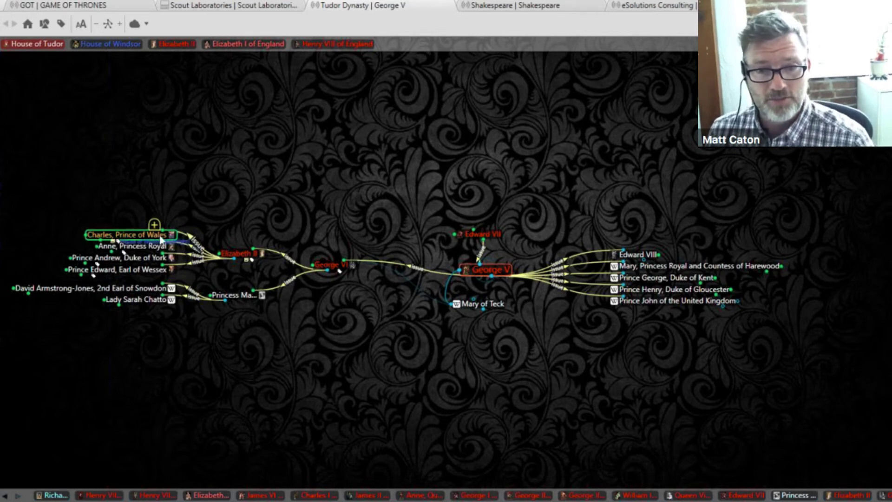
# Expand the branches of Charles, Prince of Wales and Prince William, and expand and collapse the David Armstrong-Jones branch
pyautogui.click(154, 223)
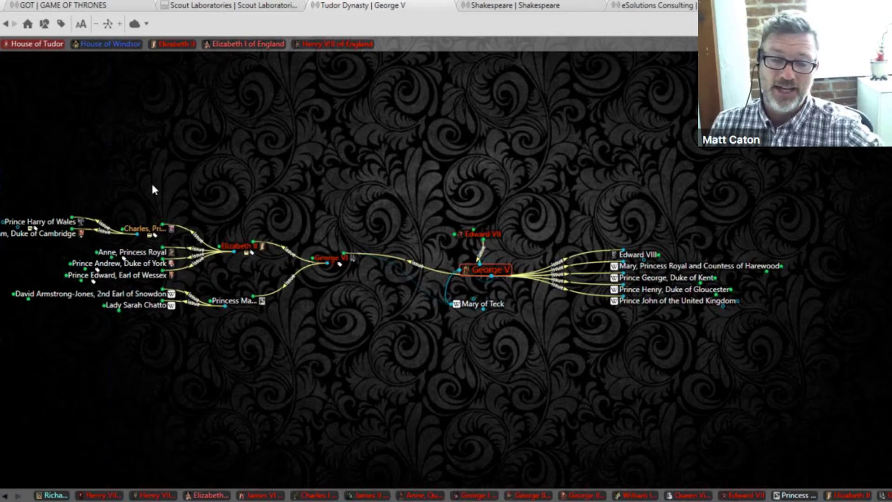
pyautogui.click(64, 227)
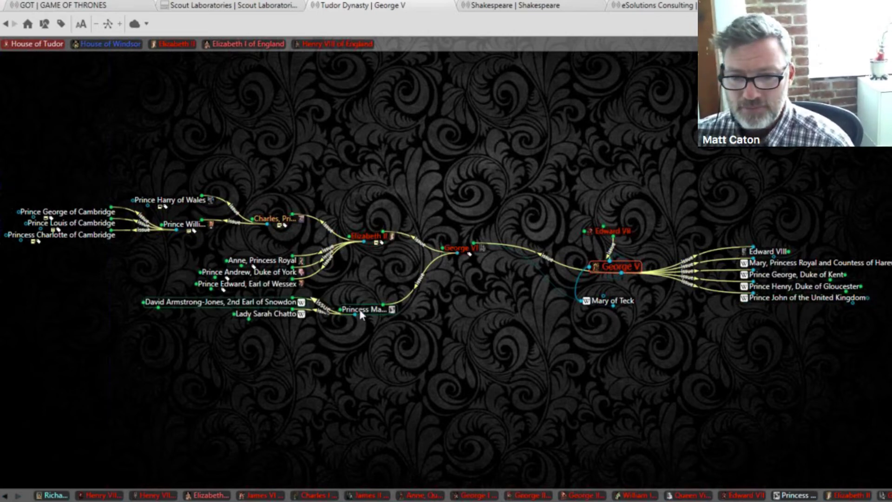
pyautogui.click(281, 300)
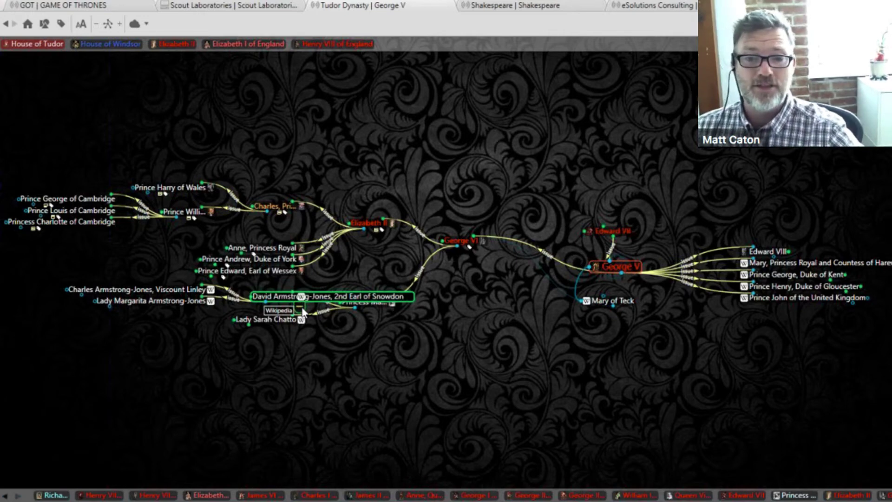
pyautogui.click(301, 310)
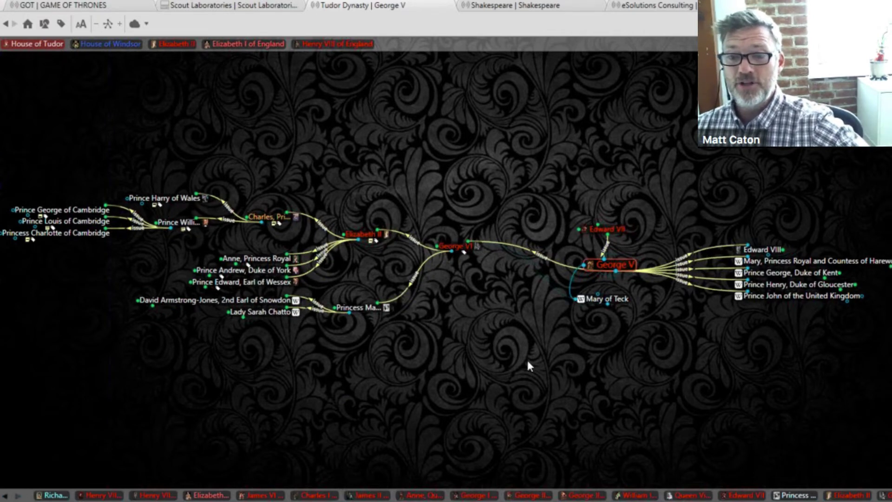
# Expand the whole mind map around George V by two more generations
pyautogui.click(119, 25)
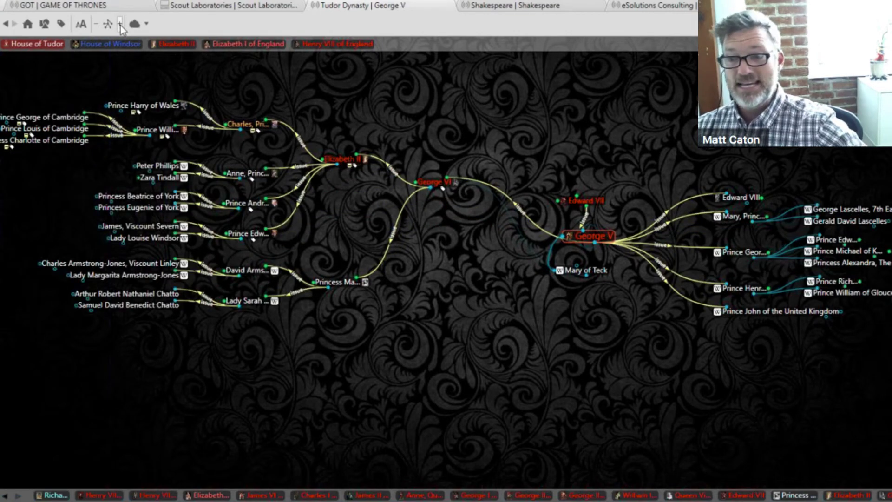
pyautogui.click(120, 24)
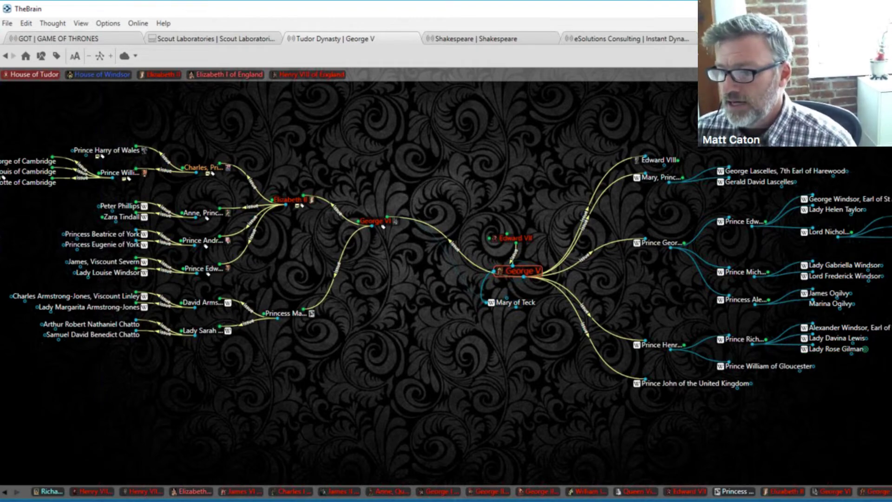
# Link Lady Rose Gilman to Samuel David Benedict Chatto across the mind map and label the link "Business Partners"
pyautogui.moveTo(865, 349); pyautogui.dragTo(84, 341)
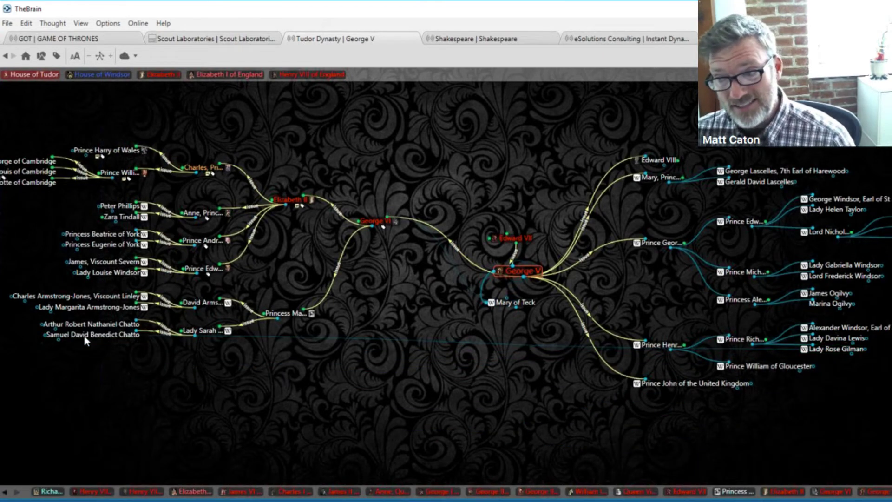
pyautogui.click(422, 341)
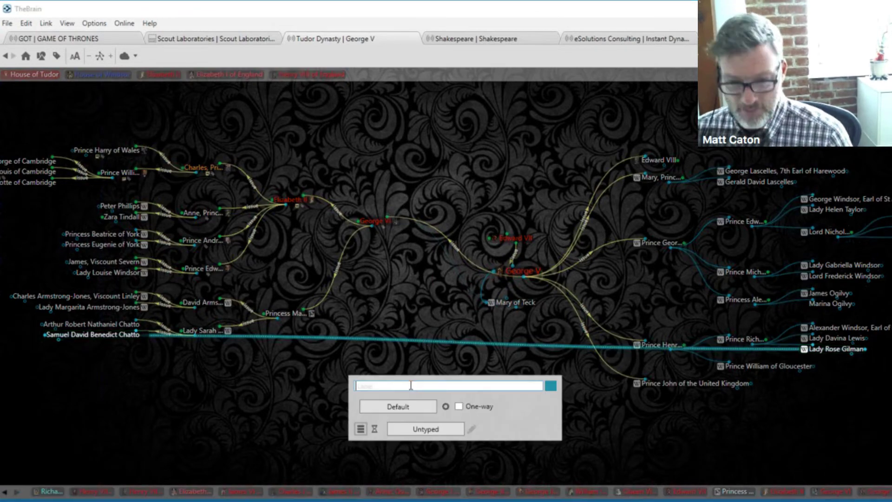
pyautogui.write('B')
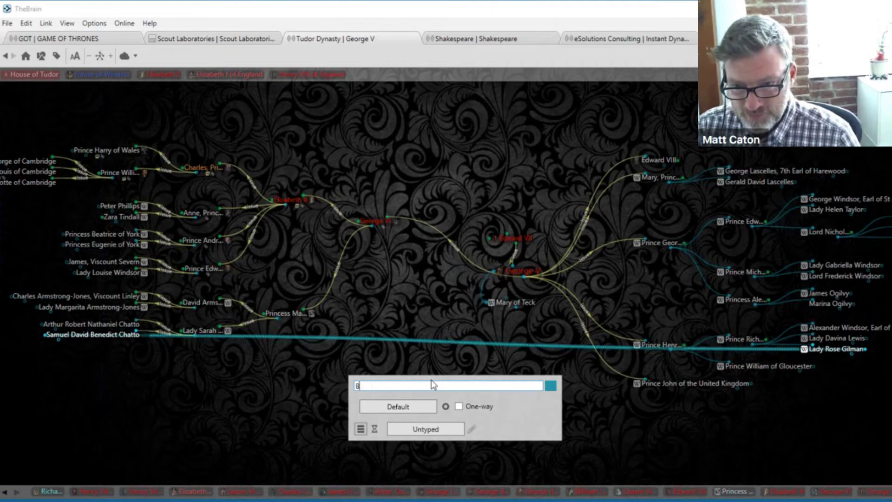
pyautogui.write('usiness Par')
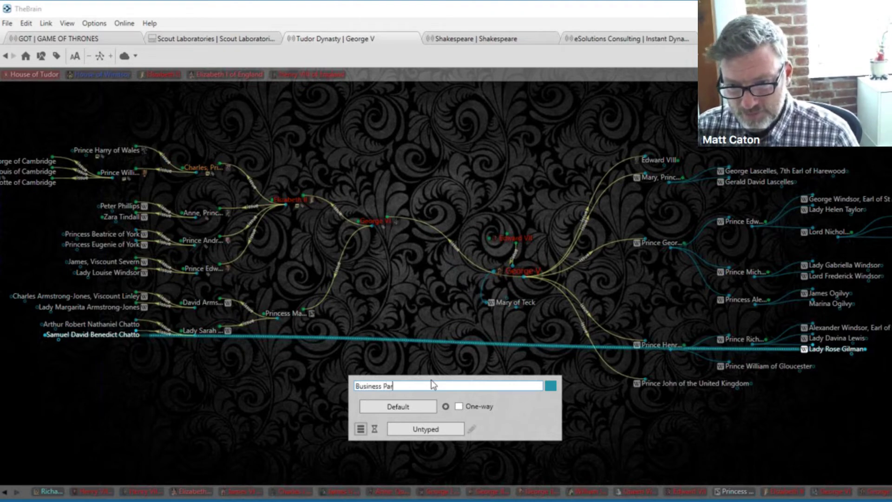
pyautogui.write('tners')
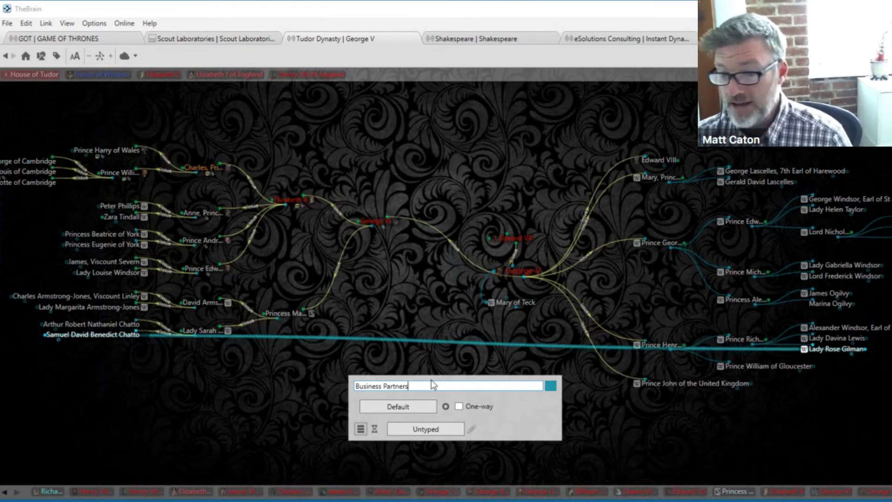
pyautogui.press('Return')
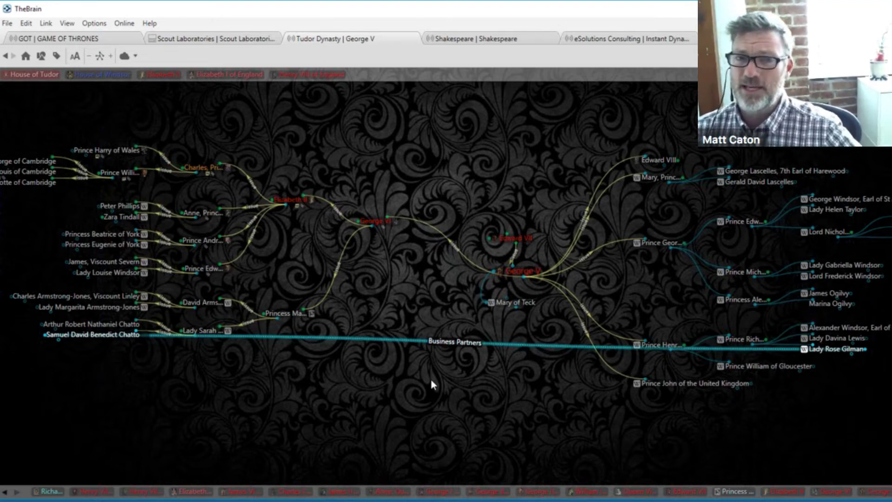
# Unlink the Business Partners connection and return the George V display to Normal view
pyautogui.rightClick(515, 345)
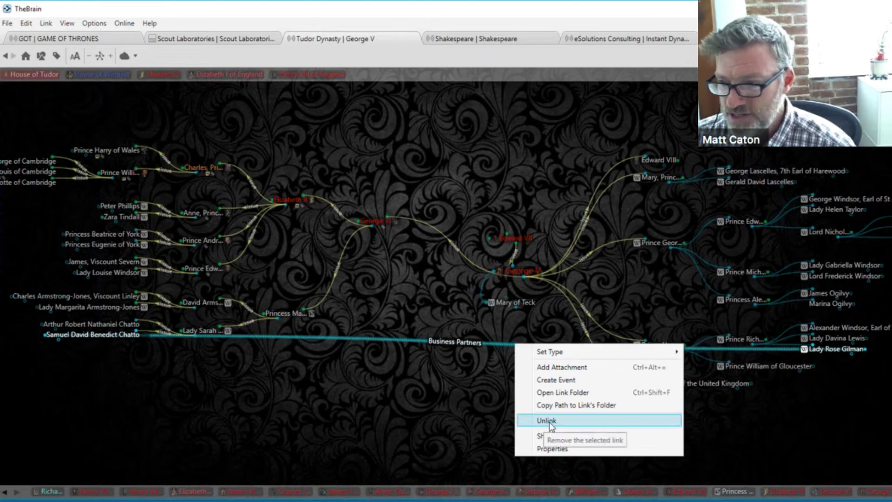
pyautogui.click(550, 421)
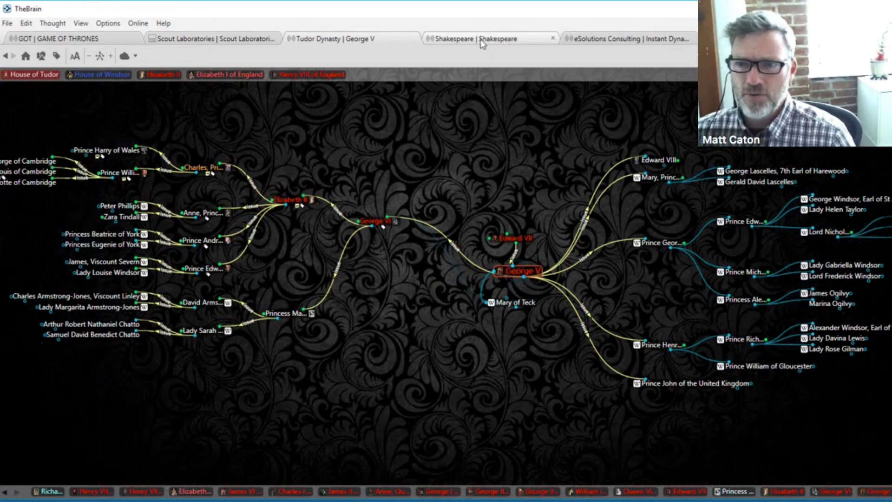
pyautogui.click(100, 60)
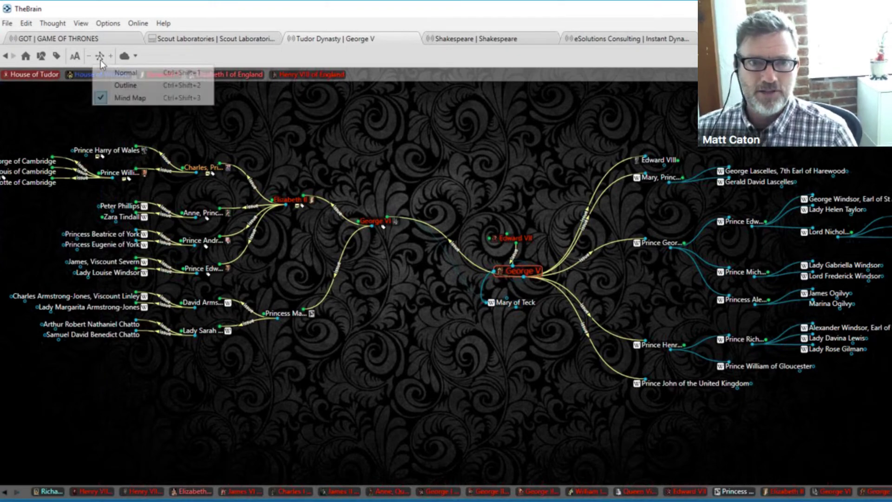
pyautogui.click(126, 74)
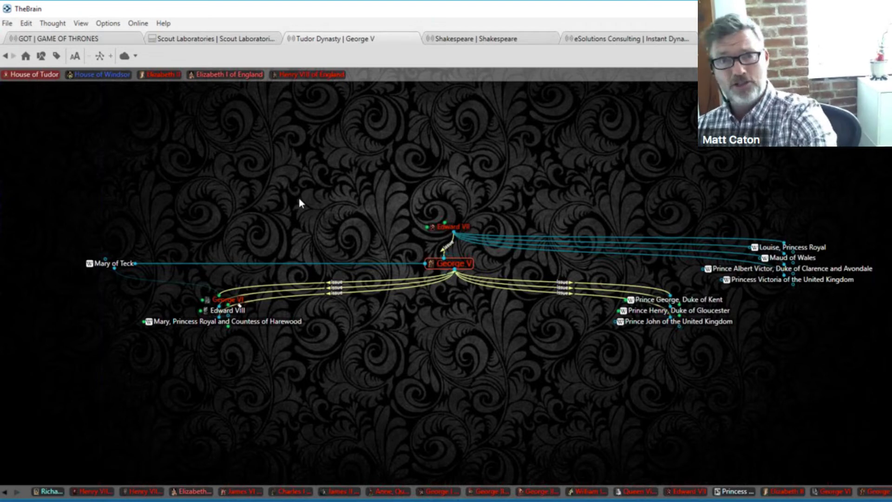
# Switch to the Shakespeare brain, go through Literature and Comedy to All's Well That Ends Well, and return via Comedy to A Midsummer Night's Dream
pyautogui.click(456, 53)
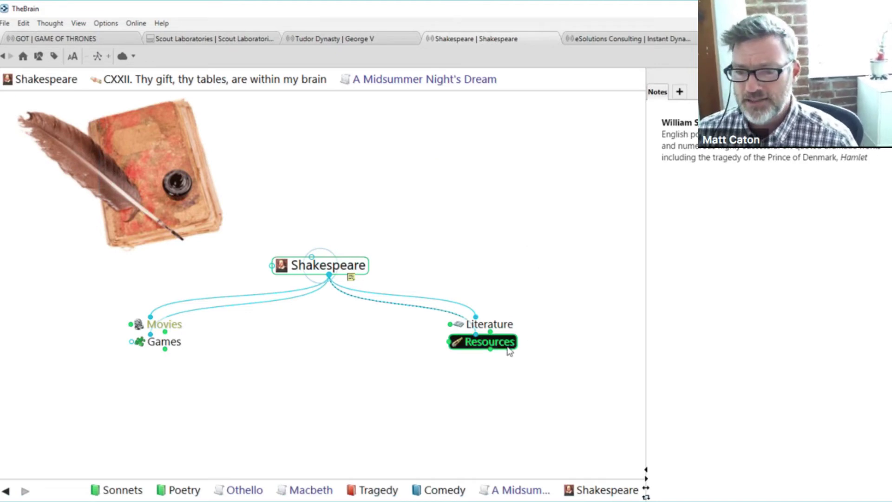
pyautogui.click(504, 326)
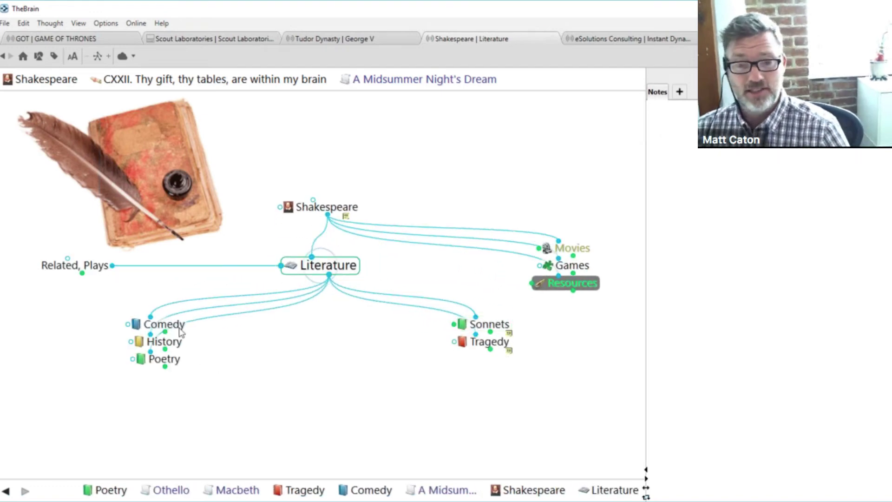
pyautogui.click(168, 323)
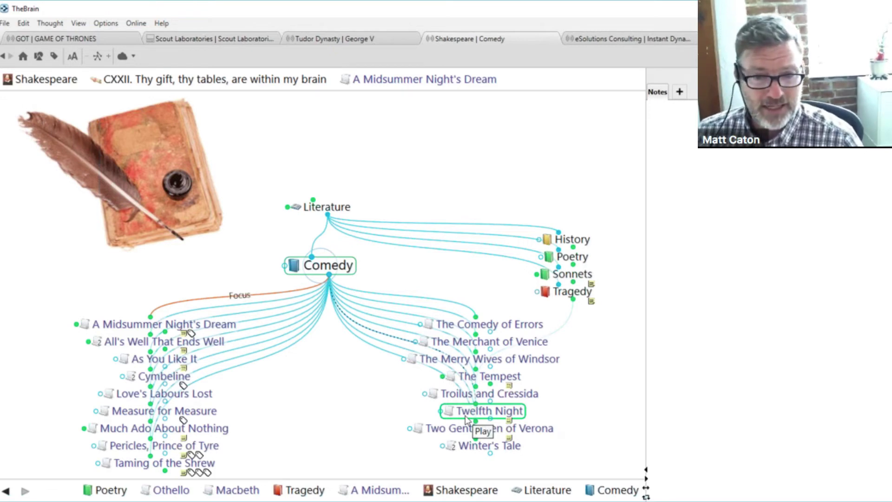
pyautogui.click(158, 342)
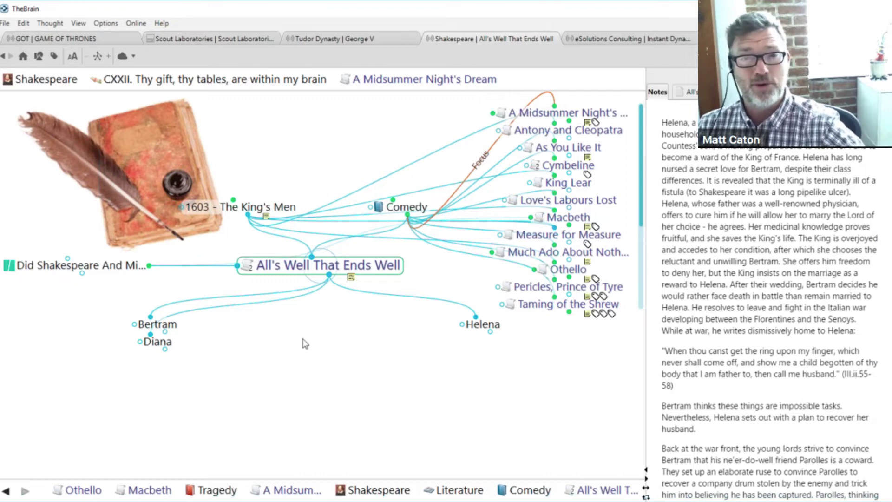
pyautogui.click(416, 212)
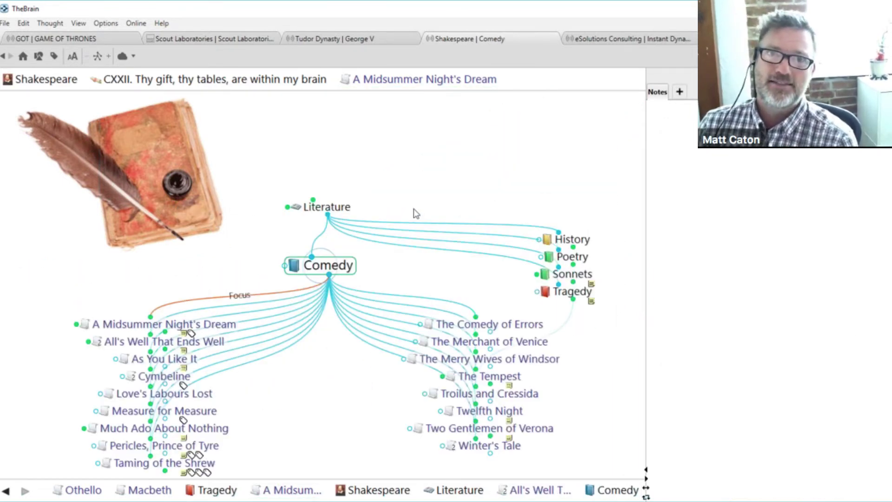
pyautogui.click(226, 326)
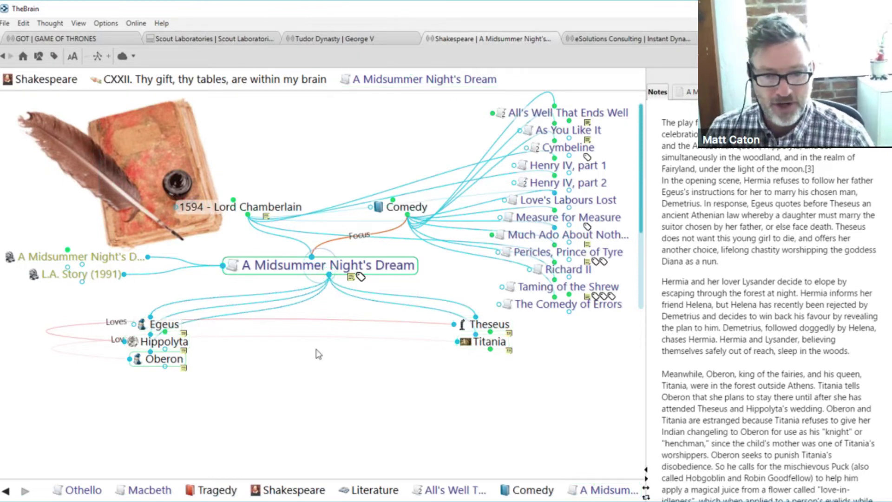
# Follow the play's characters from Hippolyta to Theseus and Philostrate, and return to Theseus
pyautogui.click(172, 345)
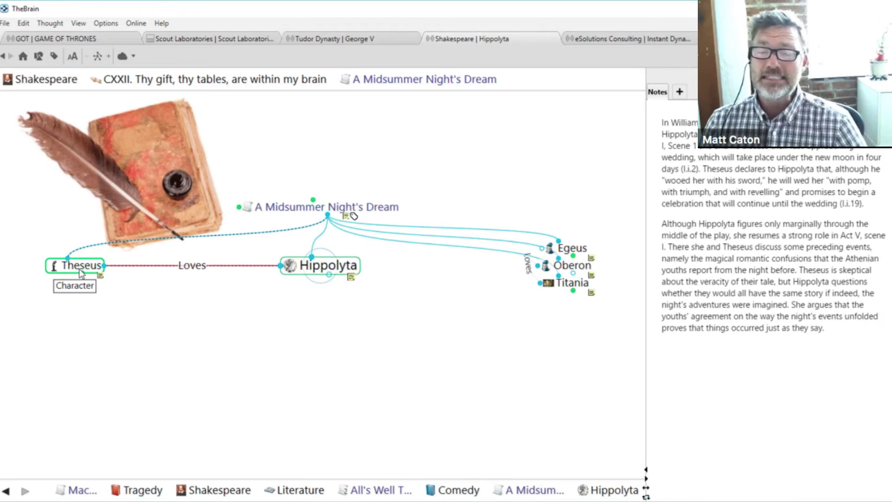
pyautogui.click(77, 268)
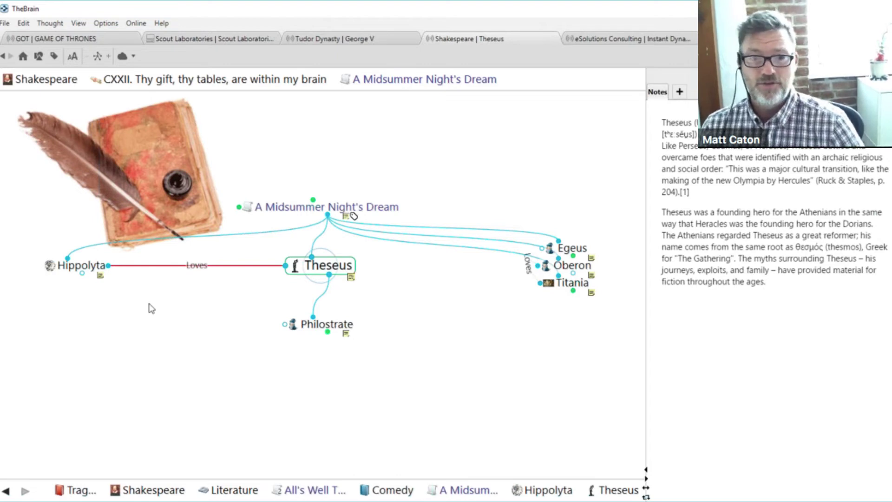
pyautogui.click(338, 331)
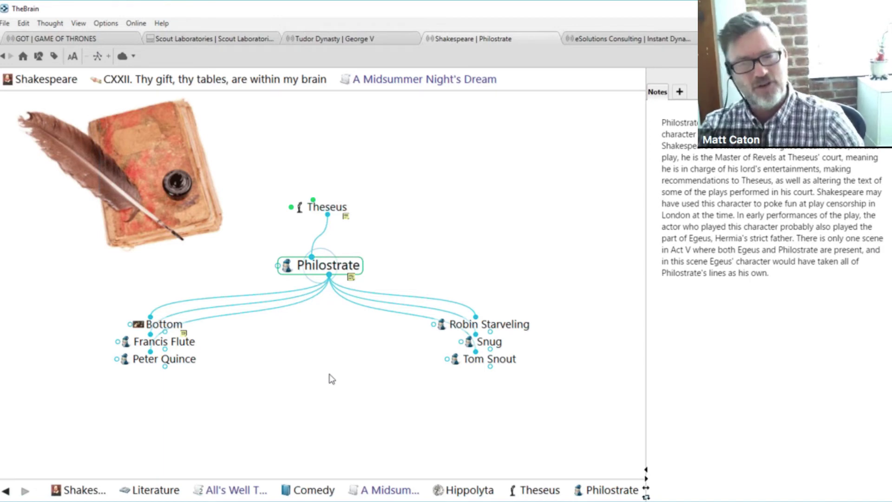
pyautogui.click(344, 210)
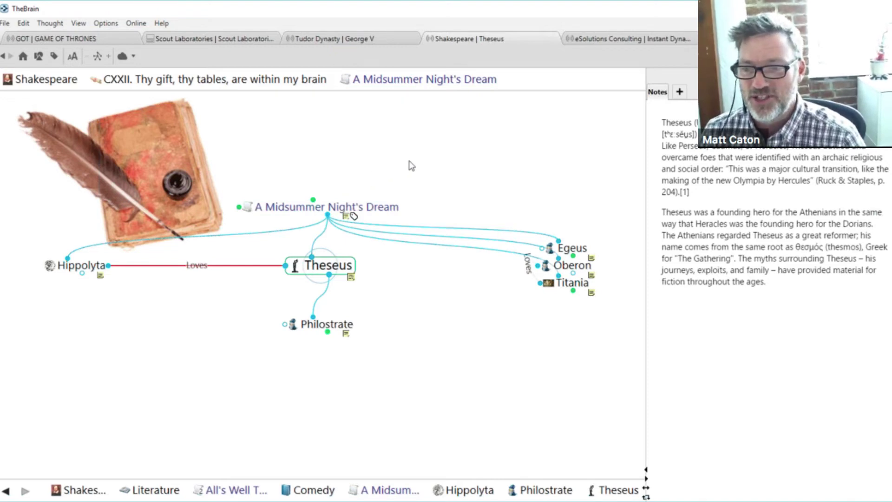
# Trace the relationships from Egeus to Hermia, through Lysander, Helena and Demetrius, and back to Hermia
pyautogui.click(573, 248)
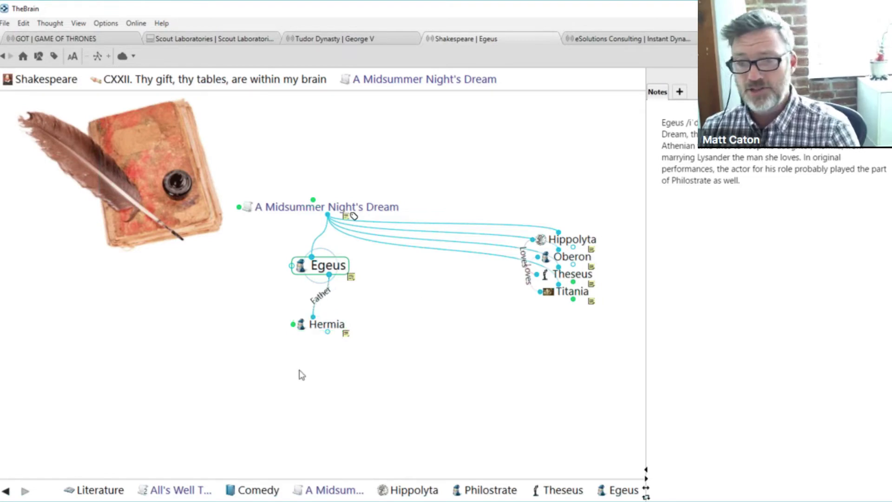
pyautogui.click(343, 331)
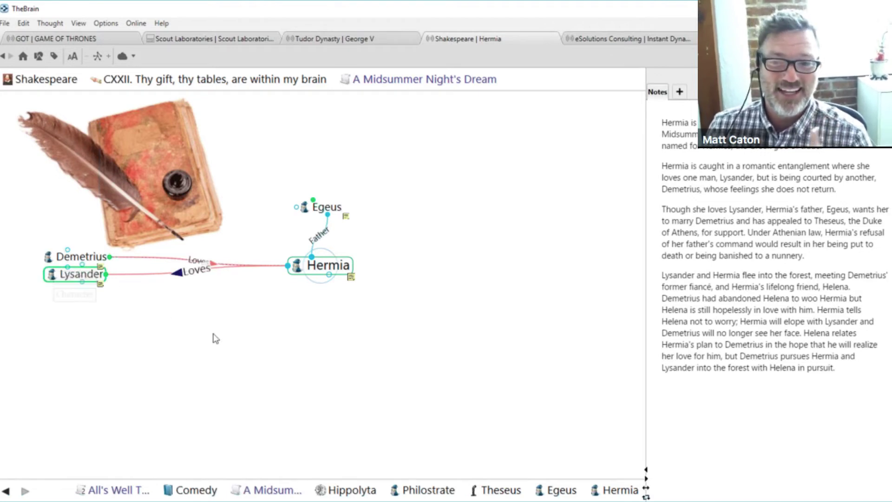
pyautogui.click(85, 280)
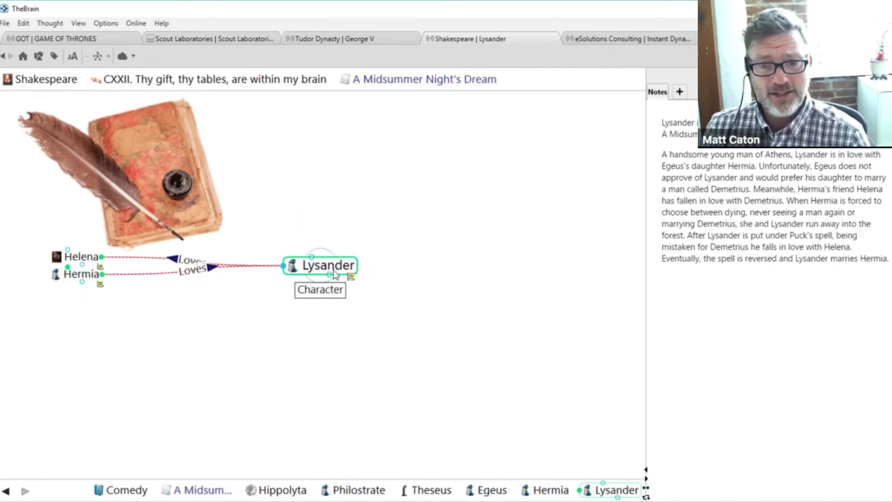
pyautogui.click(78, 263)
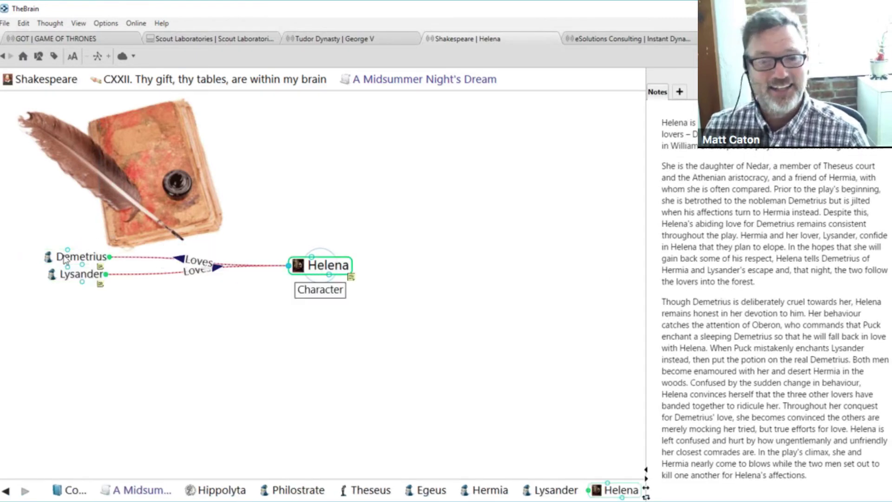
pyautogui.click(78, 263)
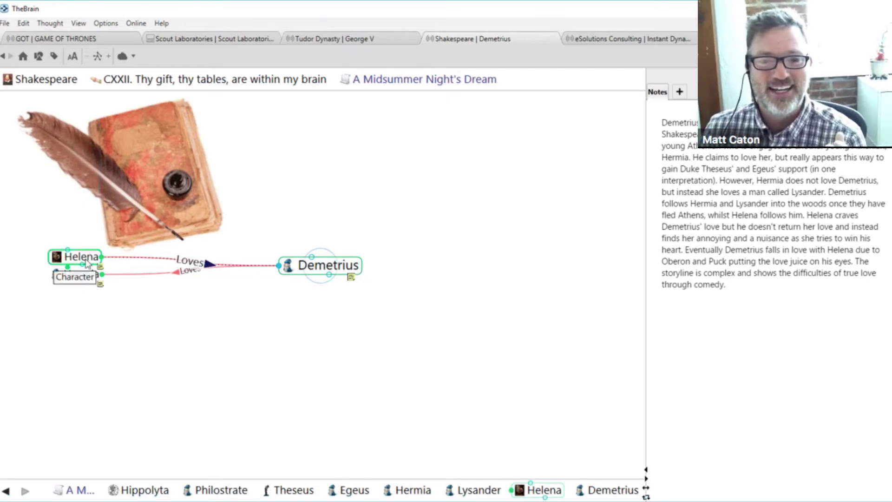
pyautogui.click(77, 273)
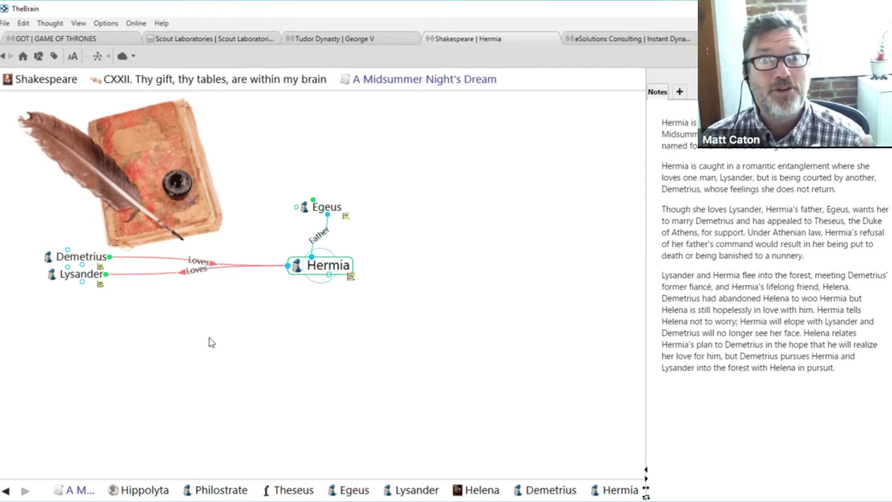
# Go back to Egeus and move through Oberon and Titania to make Puck the active thought
pyautogui.click(336, 213)
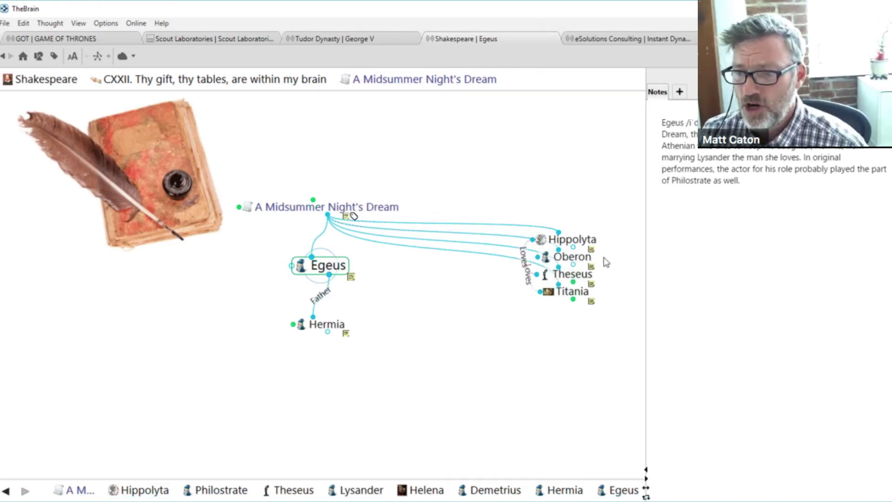
pyautogui.click(581, 263)
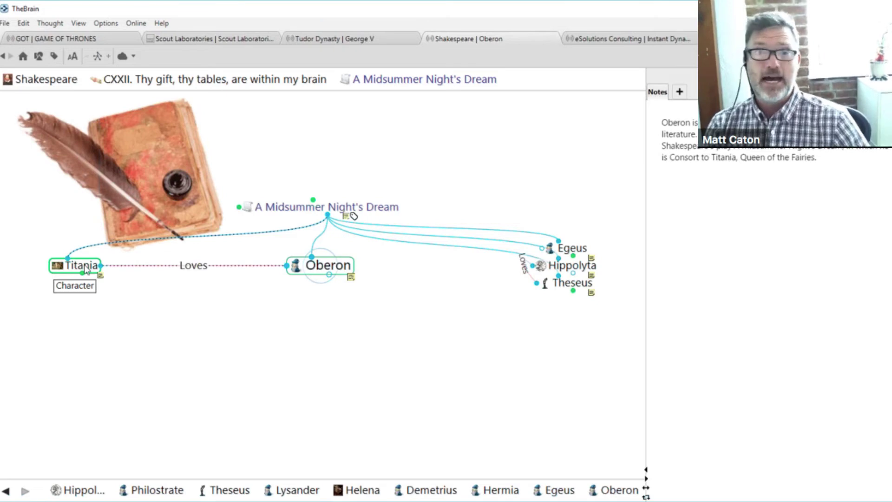
pyautogui.click(85, 268)
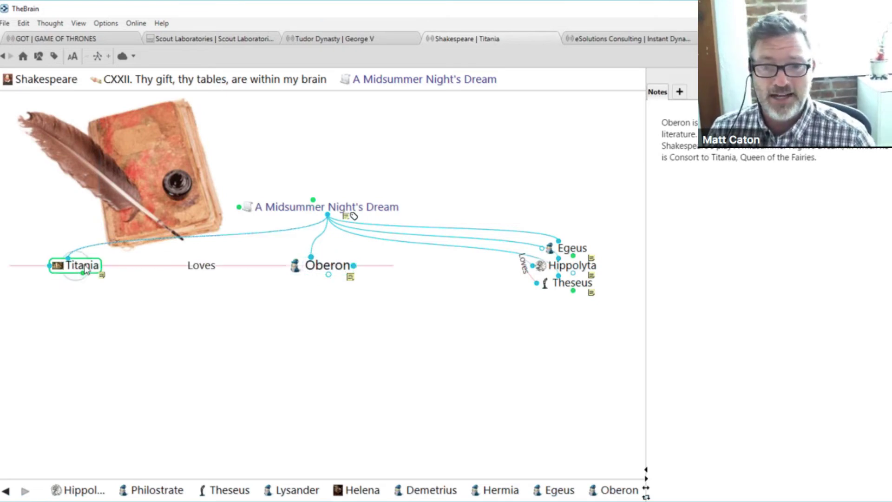
pyautogui.click(330, 327)
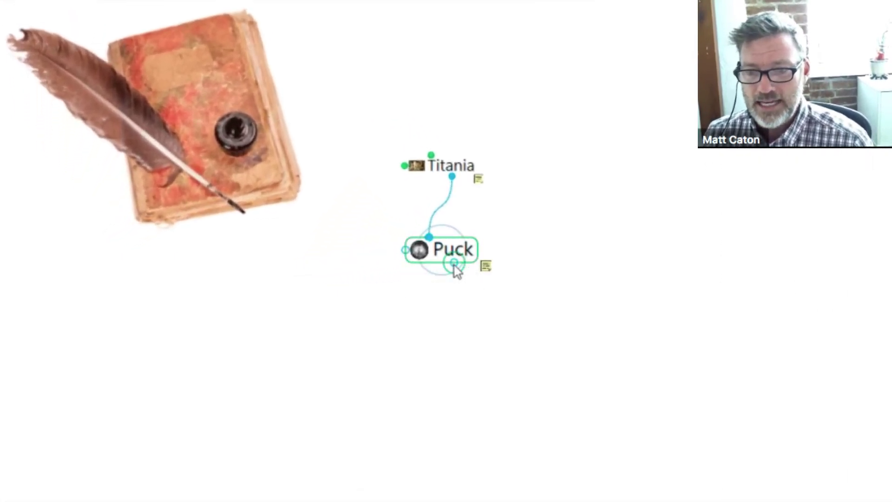
# Link the existing Lysander thought as a child of Puck
pyautogui.moveTo(455, 265); pyautogui.dragTo(417, 387)
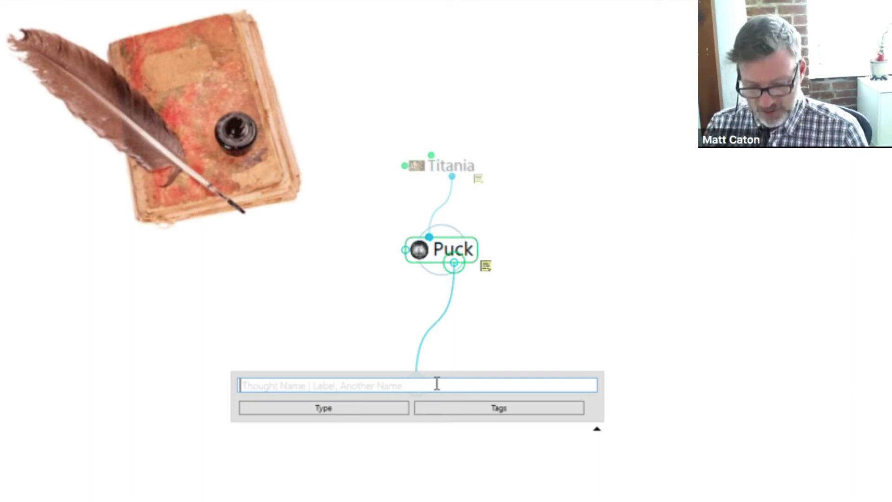
pyautogui.write('Lysander')
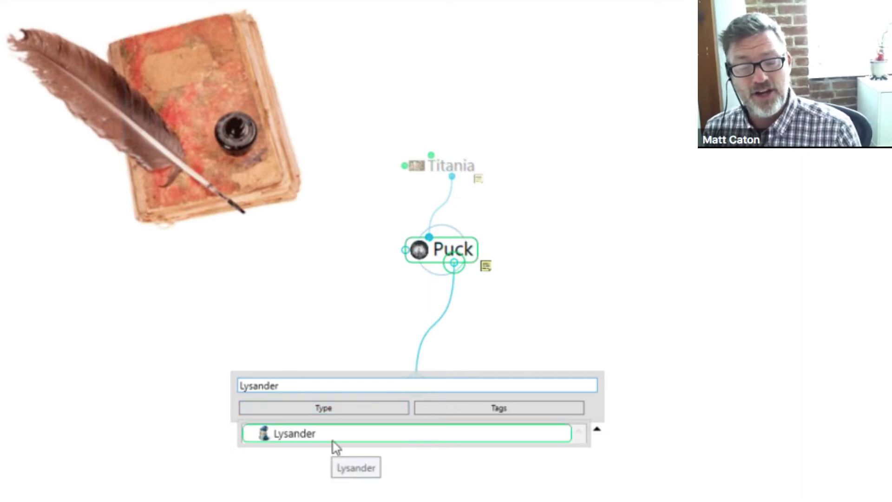
pyautogui.click(299, 442)
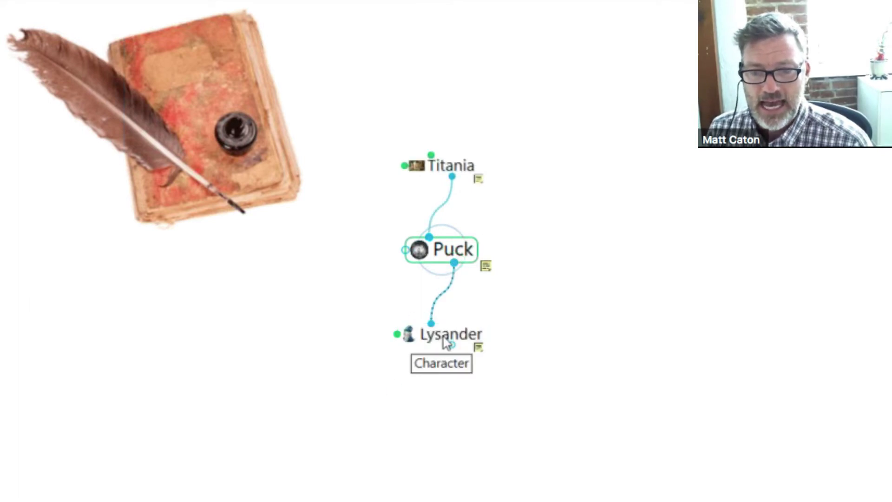
# Make Lysander the active thought and label its link from Puck "Casts a Spell"
pyautogui.click(446, 342)
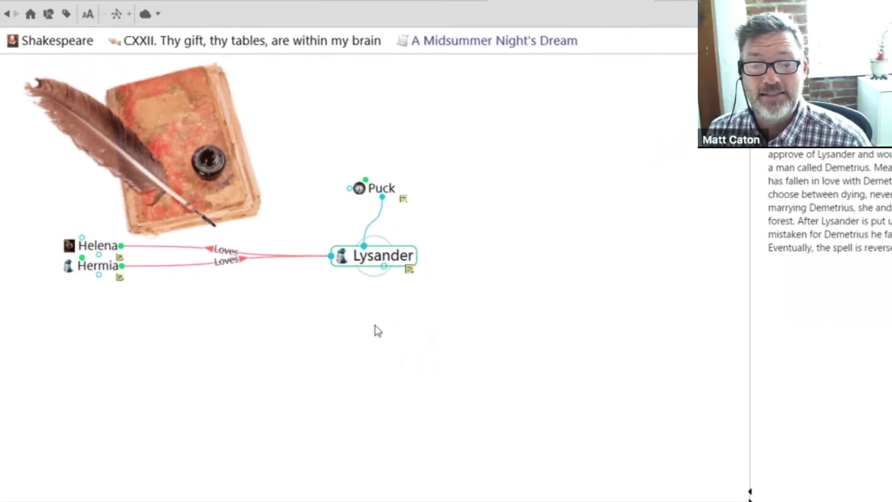
pyautogui.click(379, 226)
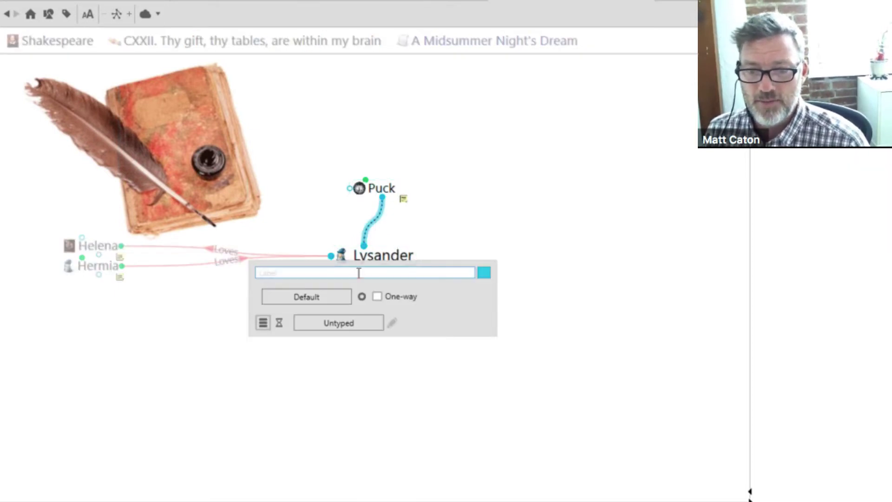
pyautogui.write('C')
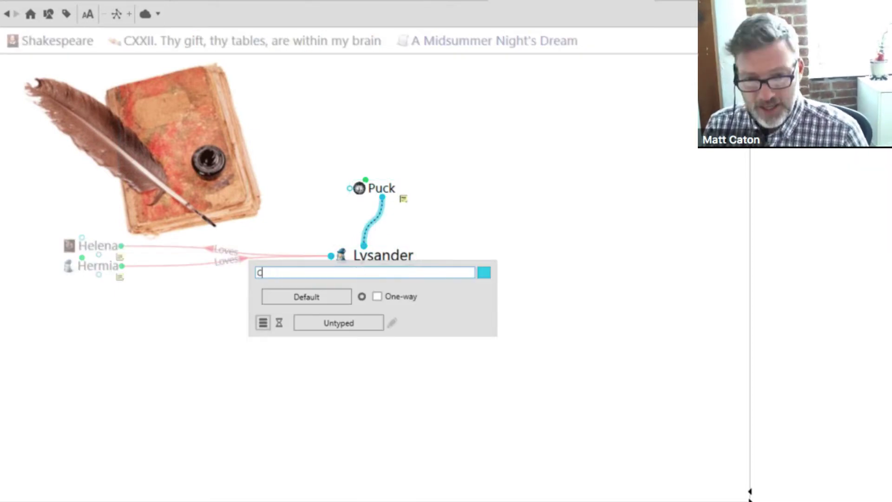
pyautogui.write('asts a Spell')
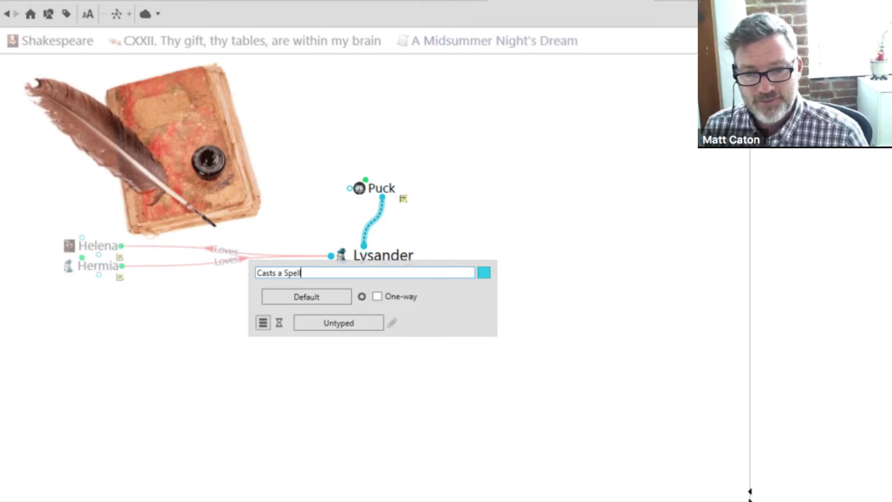
pyautogui.press('Return')
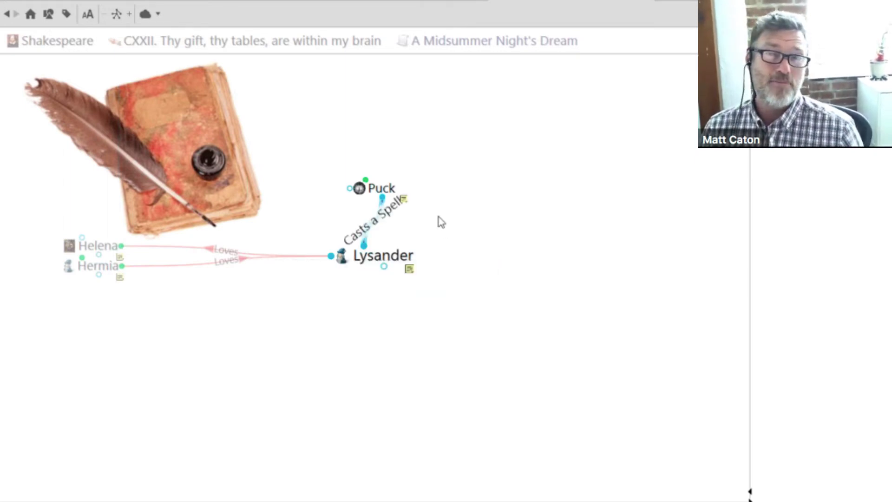
# Return to Puck and link the existing Bottom thought as its child
pyautogui.click(379, 189)
pyautogui.moveTo(384, 268); pyautogui.dragTo(477, 345)
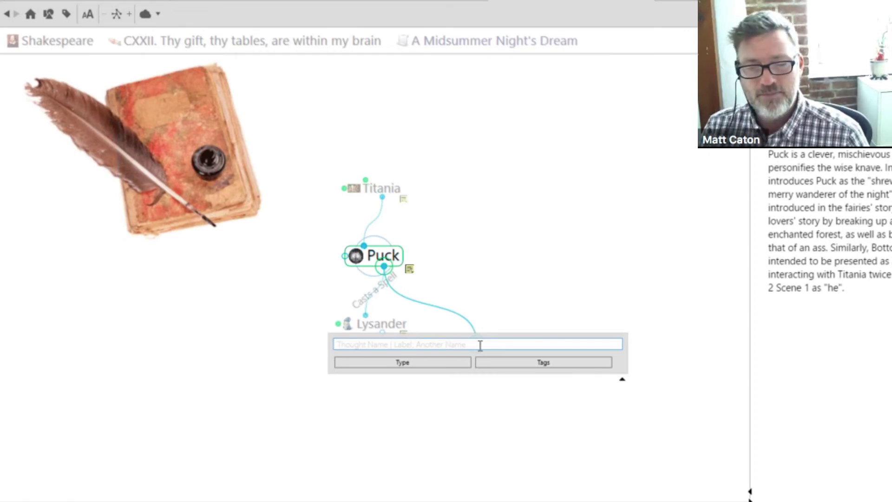
pyautogui.write('Bo')
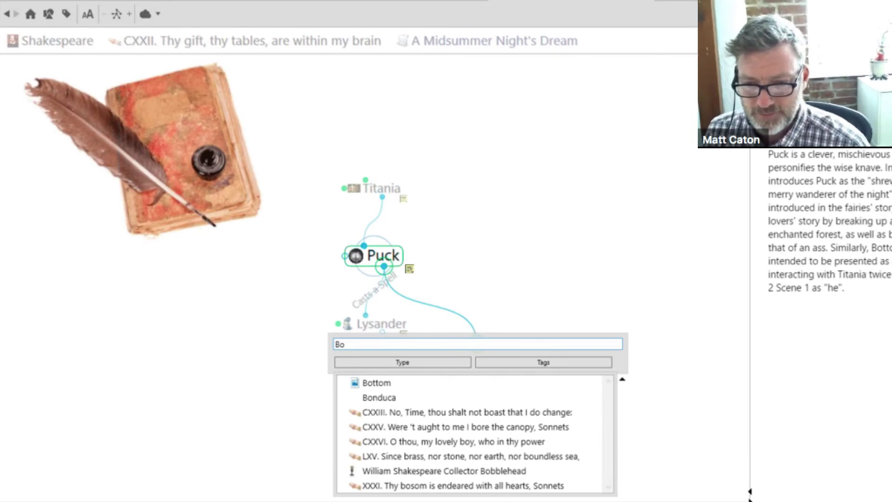
pyautogui.press('Down')
pyautogui.press('Return')
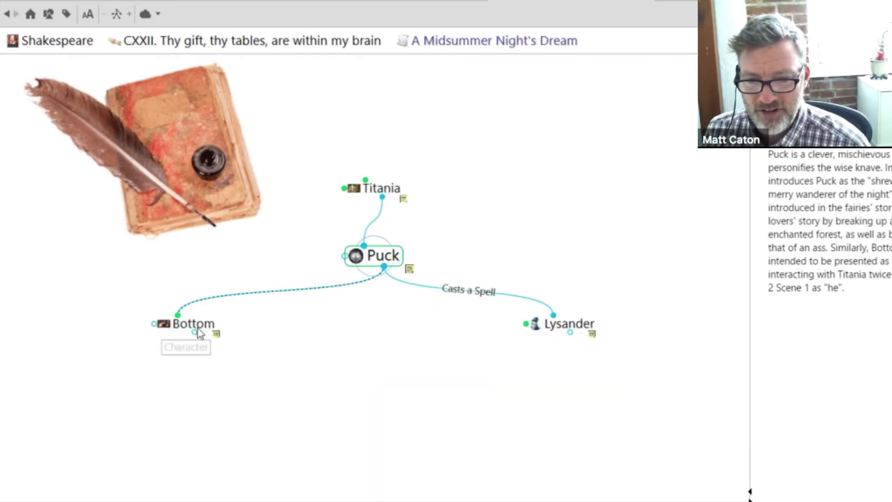
# Activate Bottom, view its attached image at full size, and go back to Puck
pyautogui.click(195, 325)
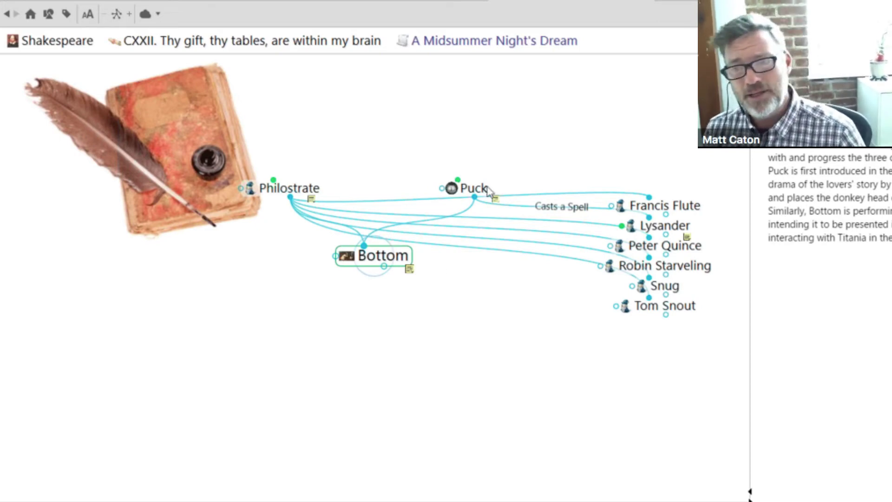
pyautogui.click(346, 256)
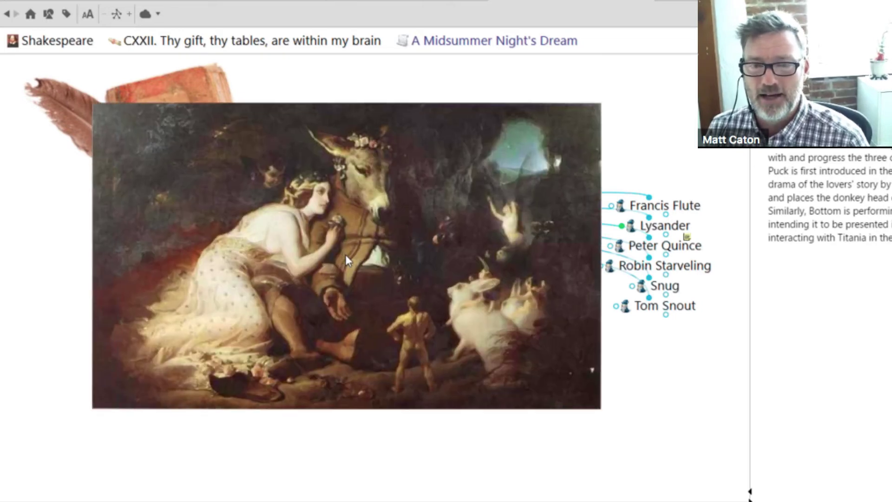
pyautogui.click(349, 312)
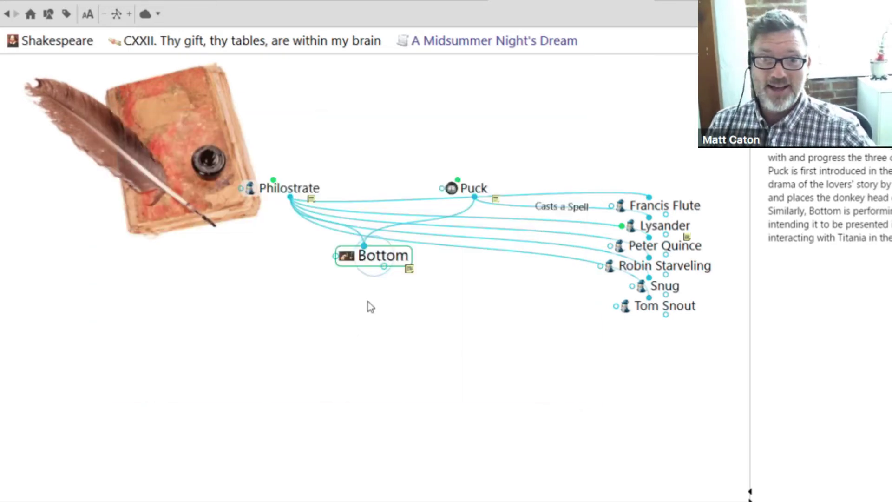
pyautogui.click(469, 194)
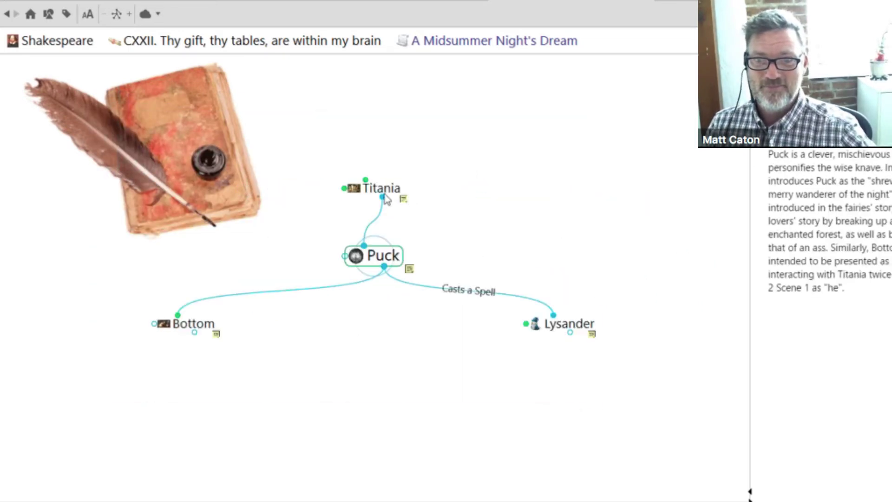
# Activate Bottom, label its link from Puck "Donkey Head", and return to Puck
pyautogui.click(191, 326)
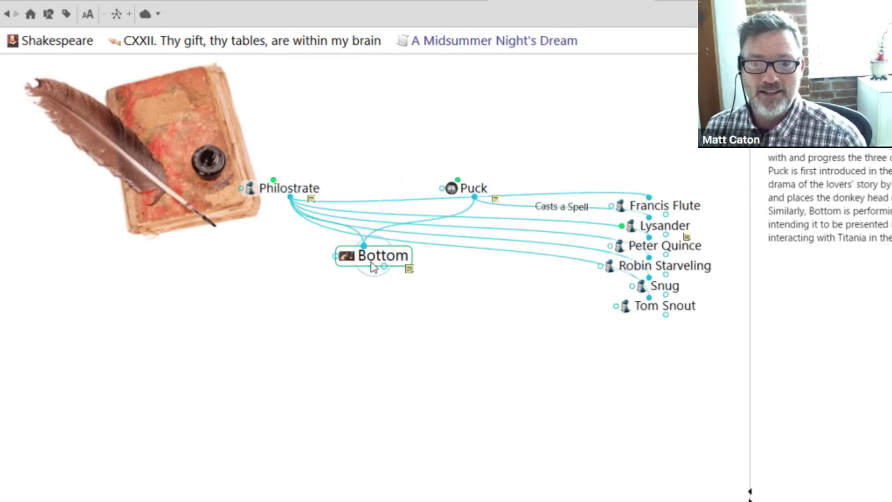
pyautogui.click(428, 222)
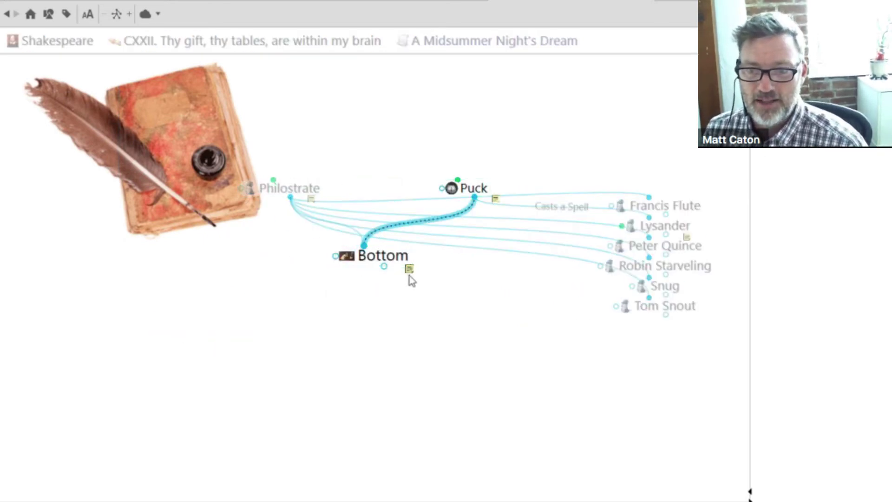
pyautogui.click(425, 225)
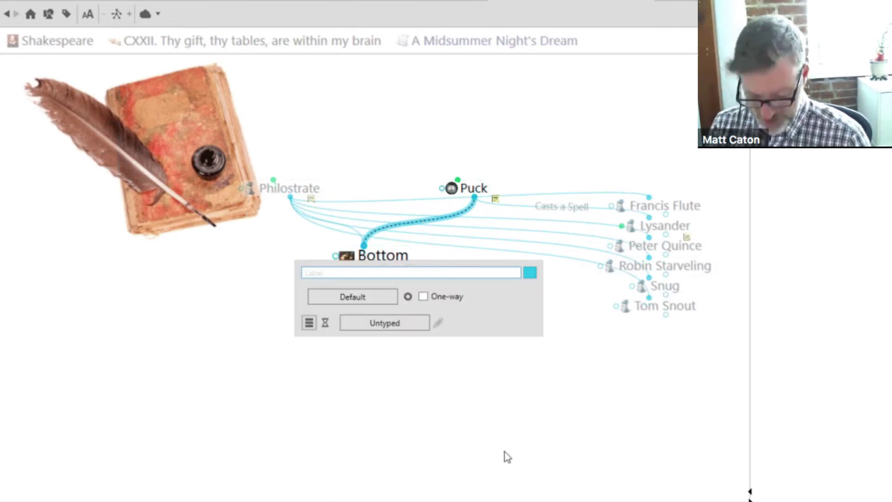
pyautogui.write('Donk')
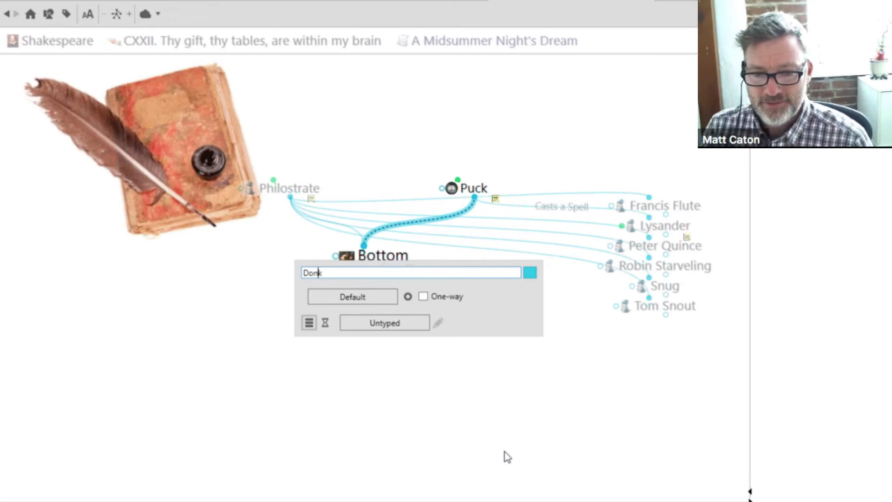
pyautogui.write('ey Head')
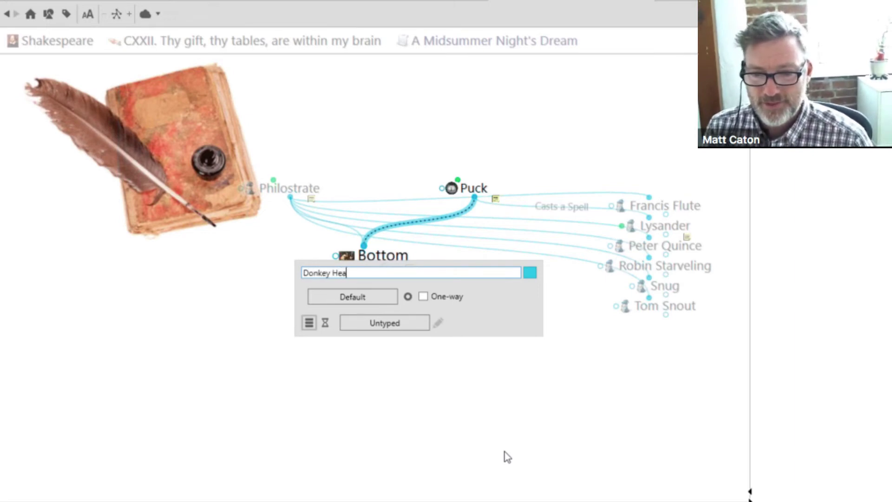
pyautogui.press('Return')
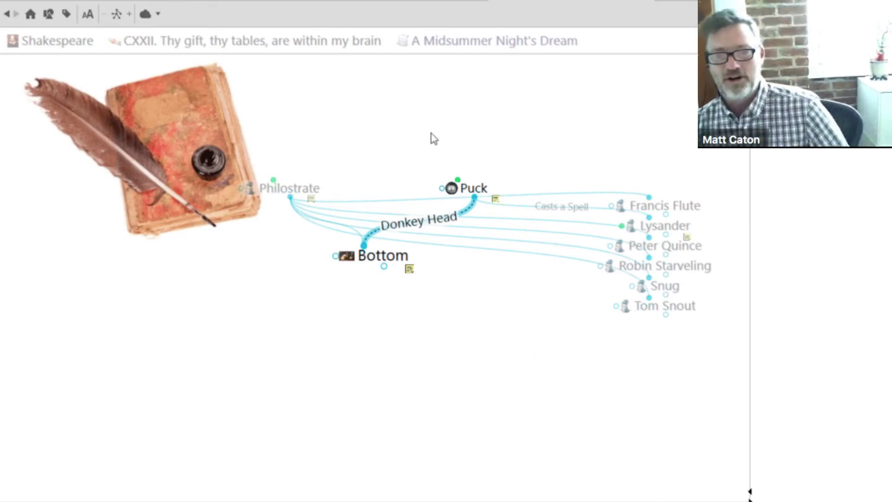
pyautogui.click(474, 194)
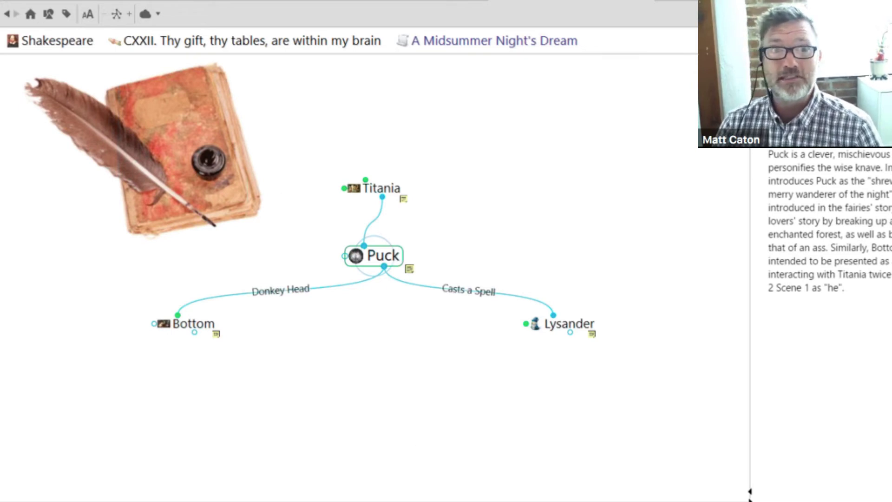
# Switch to the Tudor Dynasty brain and go through the pinned Elizabeth I of England thought to Elizabeth II
pyautogui.click(103, 2)
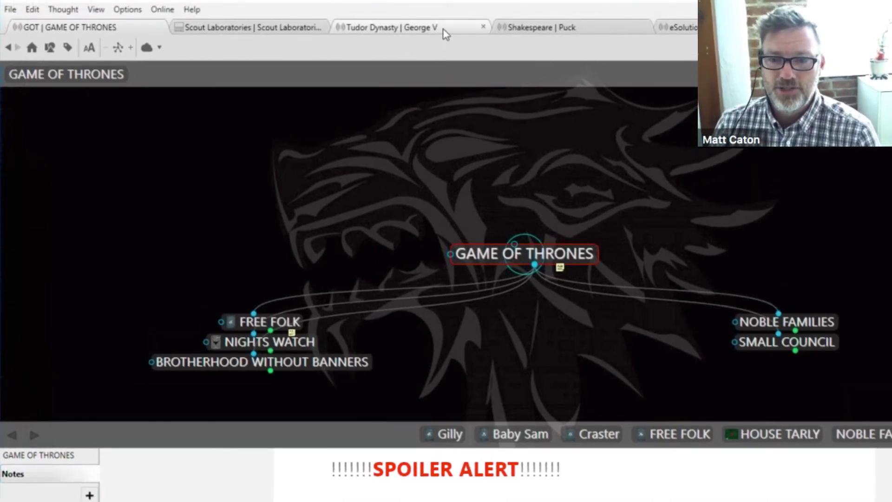
pyautogui.click(442, 28)
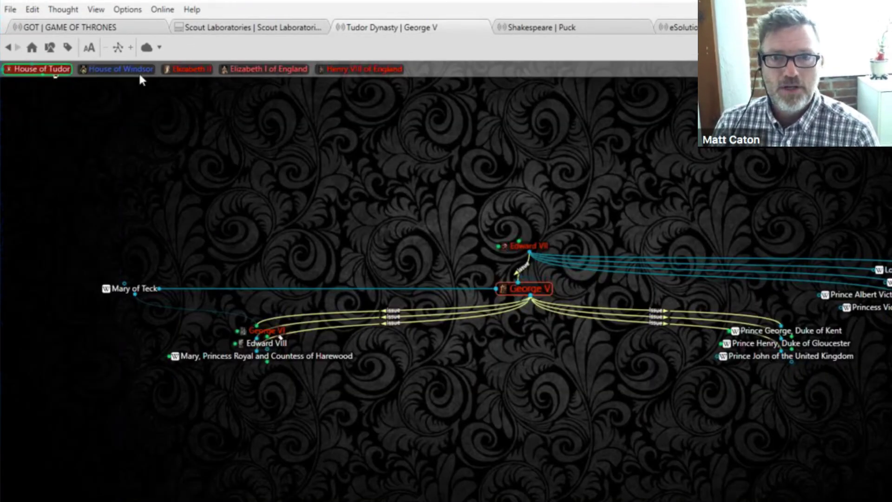
pyautogui.click(259, 65)
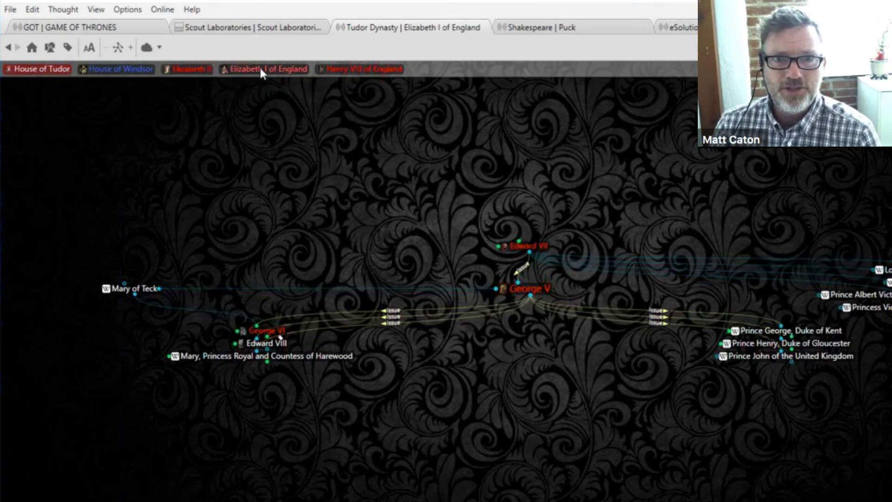
pyautogui.click(185, 71)
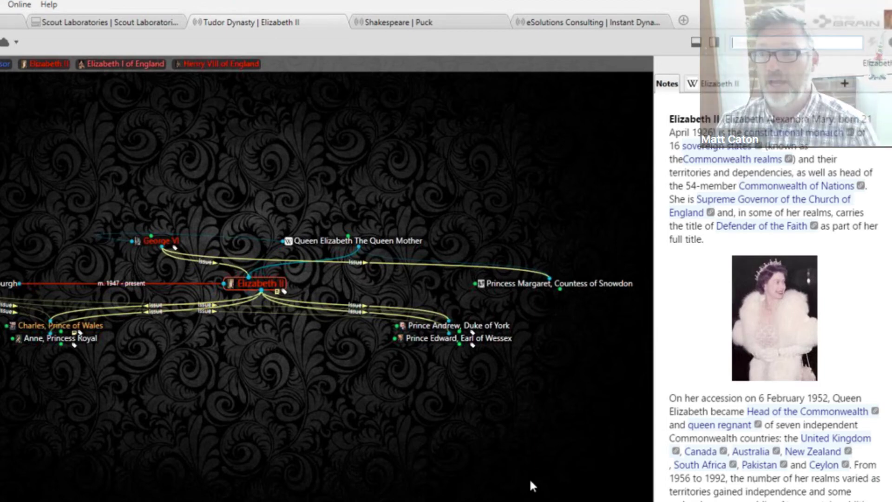
# Show the timeline, shift it to earlier August 2018 dates, and view the Google Calendar sync settings without changing them
pyautogui.click(695, 45)
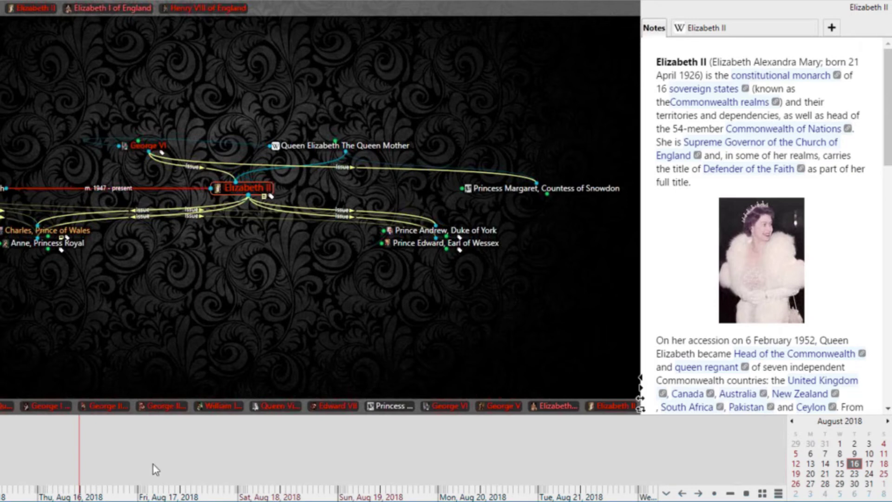
pyautogui.moveTo(542, 460); pyautogui.dragTo(342, 471)
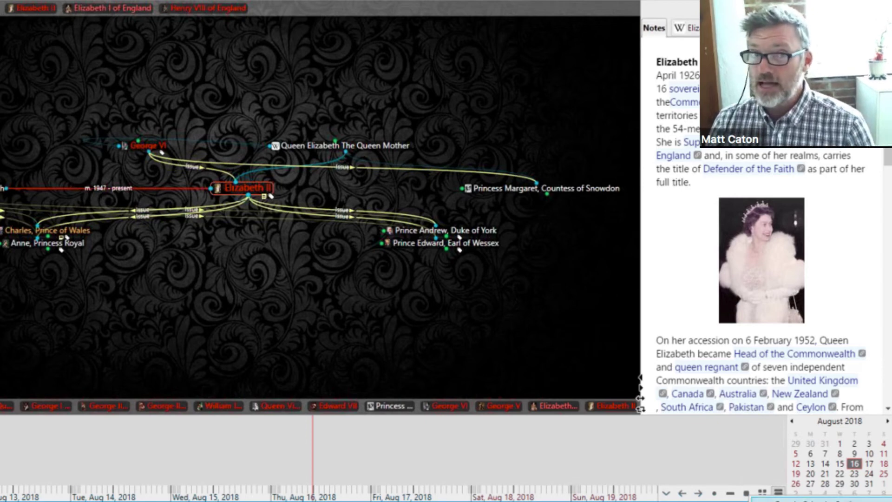
pyautogui.click(778, 492)
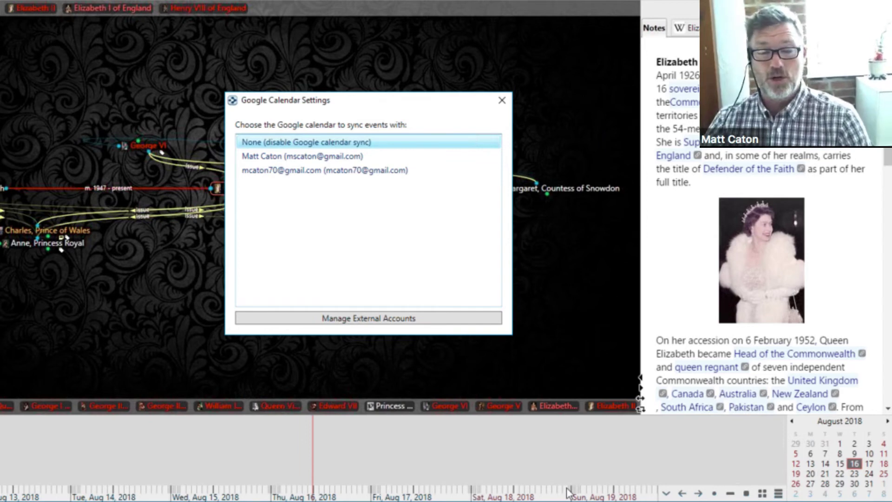
pyautogui.click(502, 102)
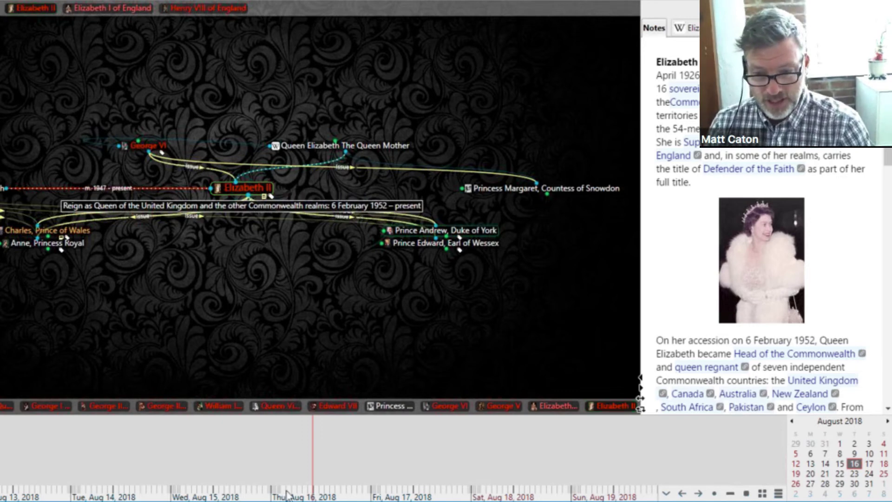
# Switch the timeline to the month scale
pyautogui.scroll(2, 293, 463)
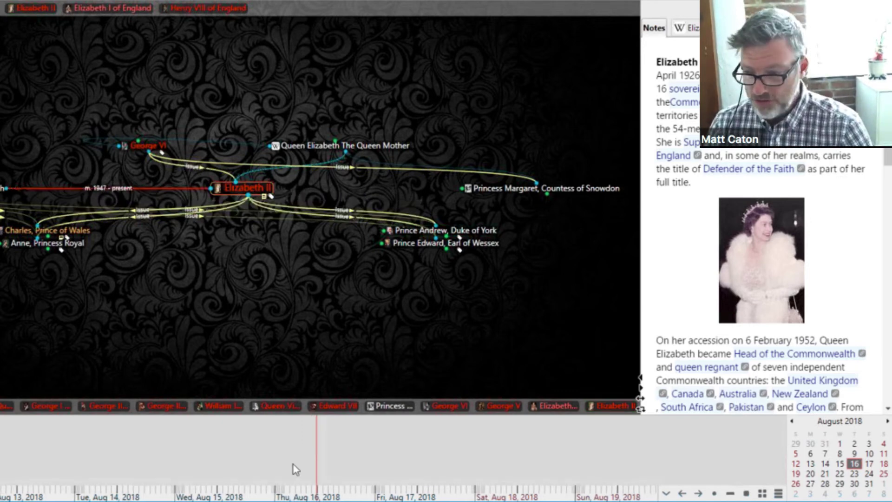
pyautogui.click(763, 494)
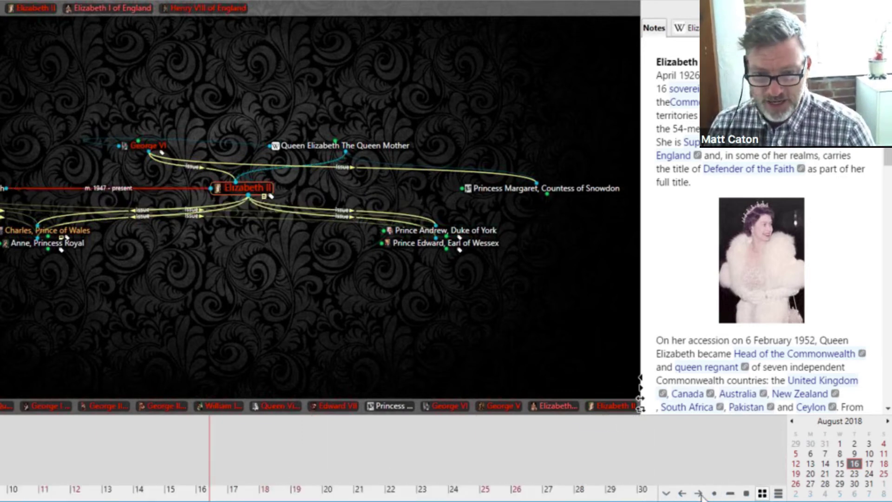
pyautogui.scroll(3, 281, 459)
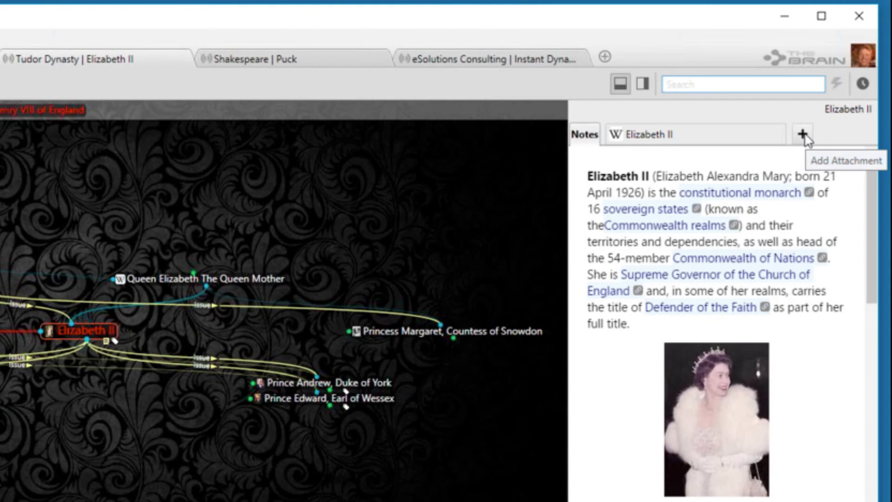
# Start a new event on the Elizabeth II thought and set its start date to 8/16/1952
pyautogui.click(803, 135)
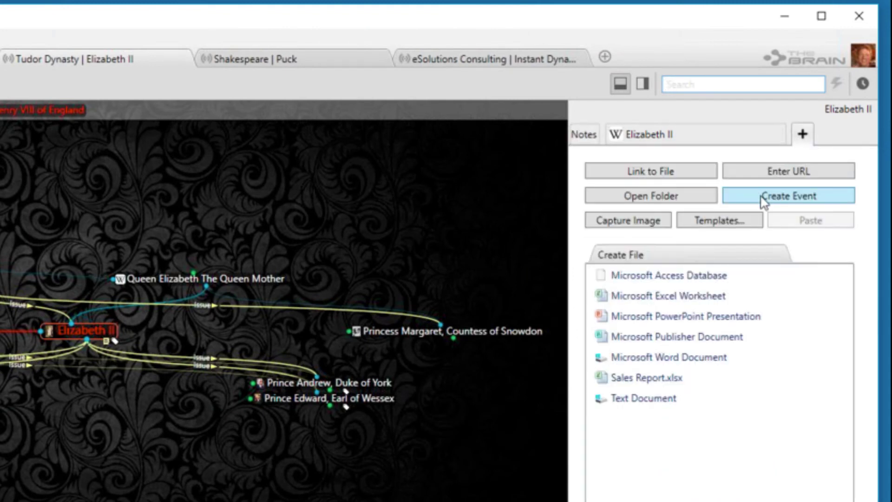
pyautogui.click(764, 199)
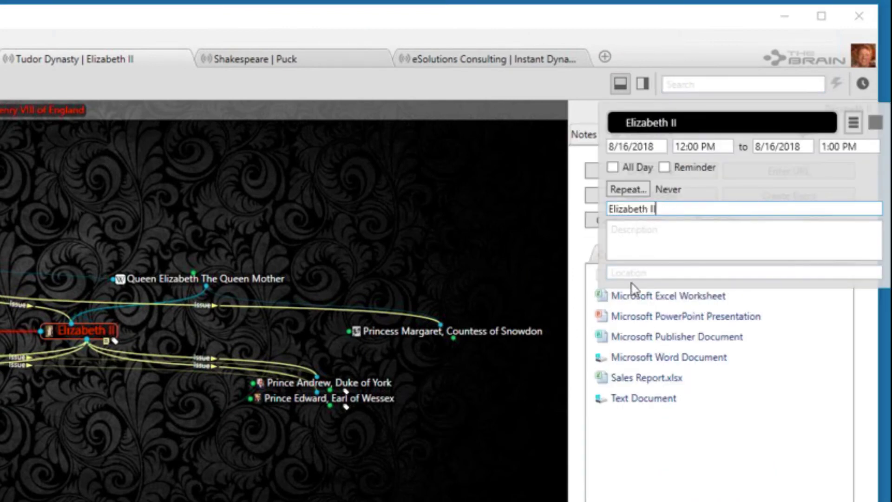
pyautogui.click(639, 234)
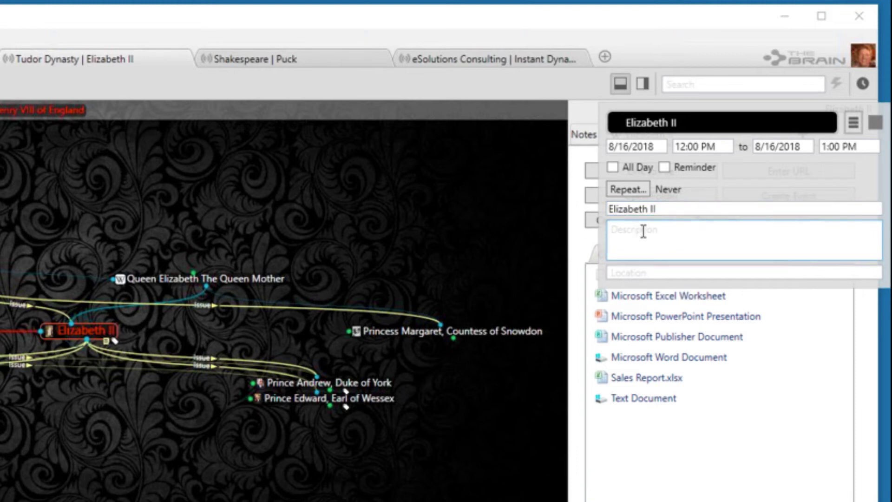
pyautogui.click(656, 147)
pyautogui.click(652, 148)
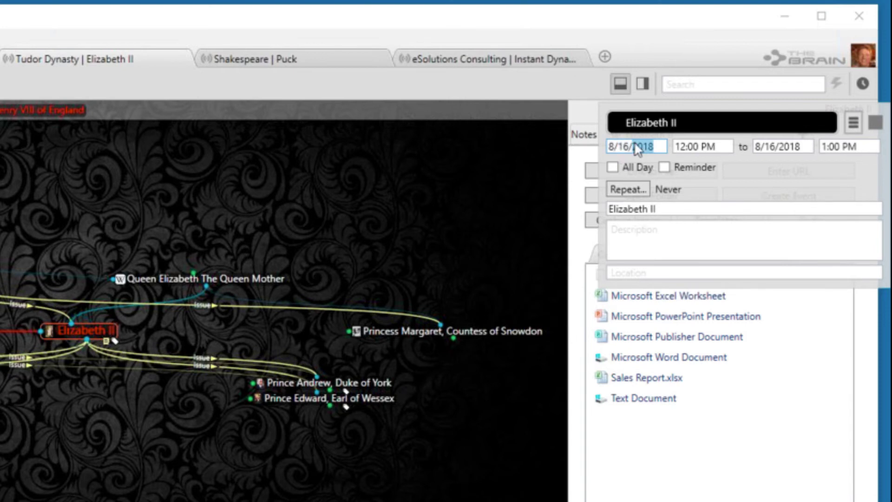
pyautogui.write('195')
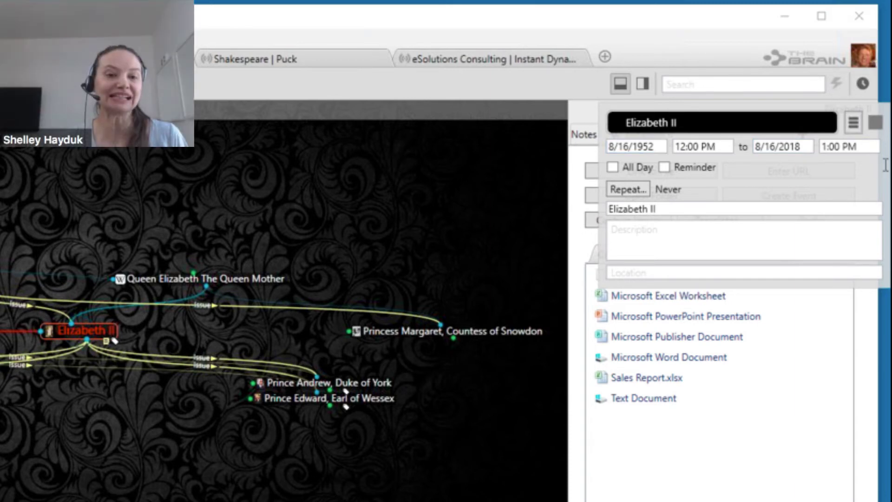
# Colour the new Elizabeth II event light red and save it
pyautogui.click(876, 122)
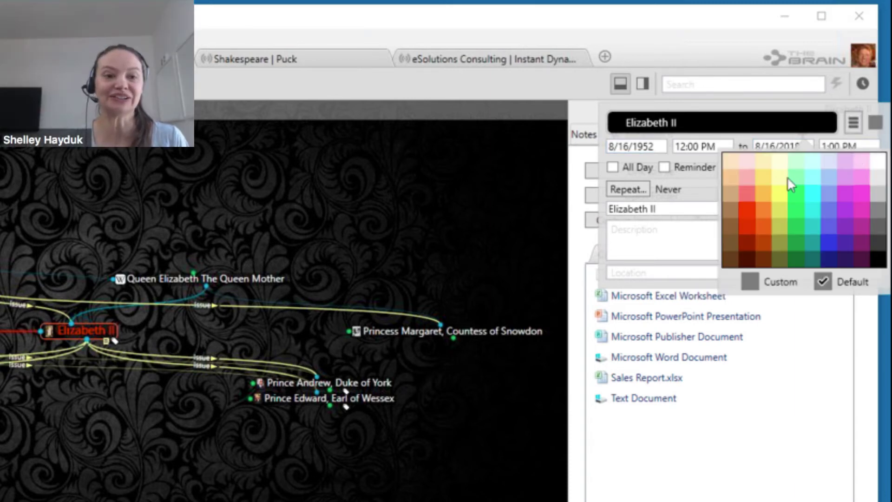
pyautogui.click(746, 191)
pyautogui.click(704, 195)
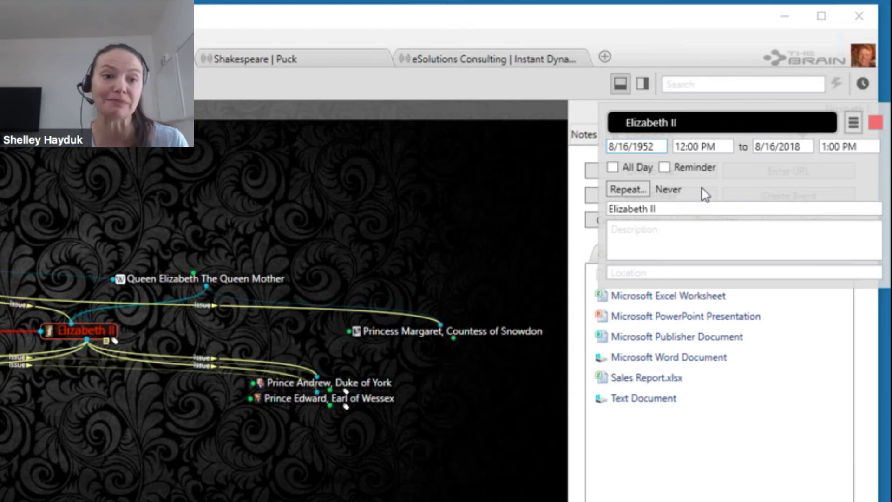
pyautogui.click(576, 323)
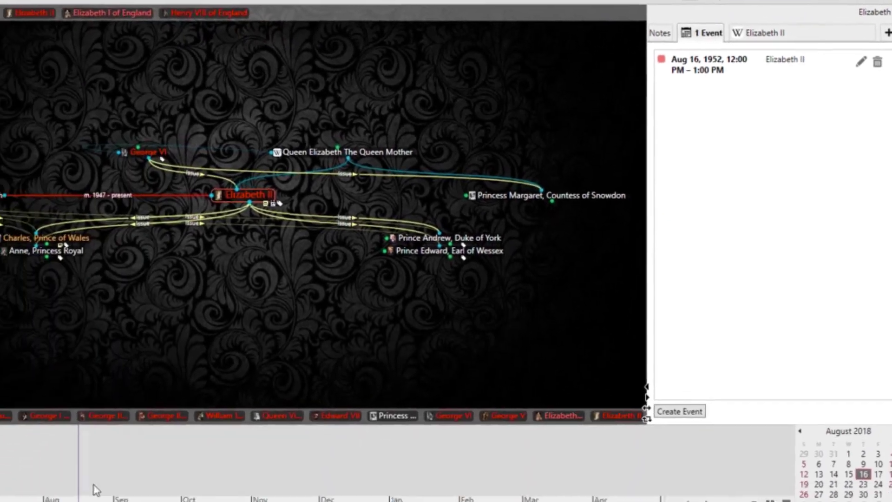
# Locate the Elizabeth II event in August 1952 on the timeline and set its end date to 8/16/2018
pyautogui.scroll(10, 105, 473)
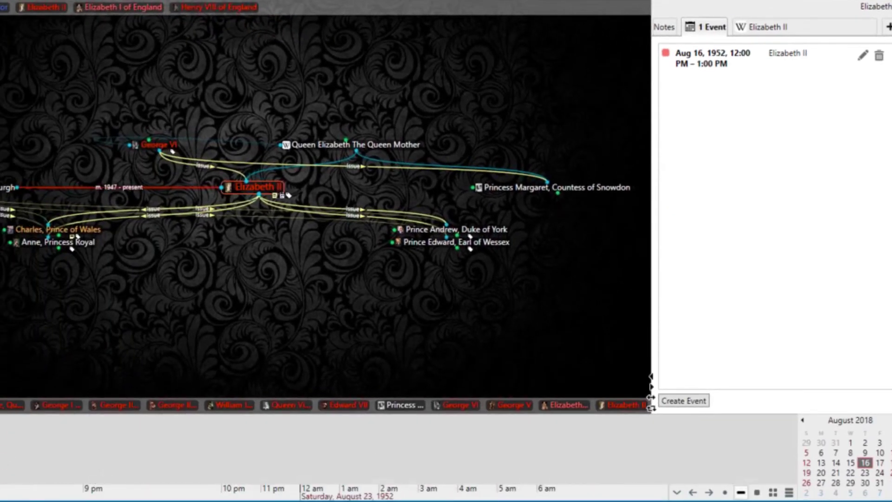
pyautogui.click(725, 493)
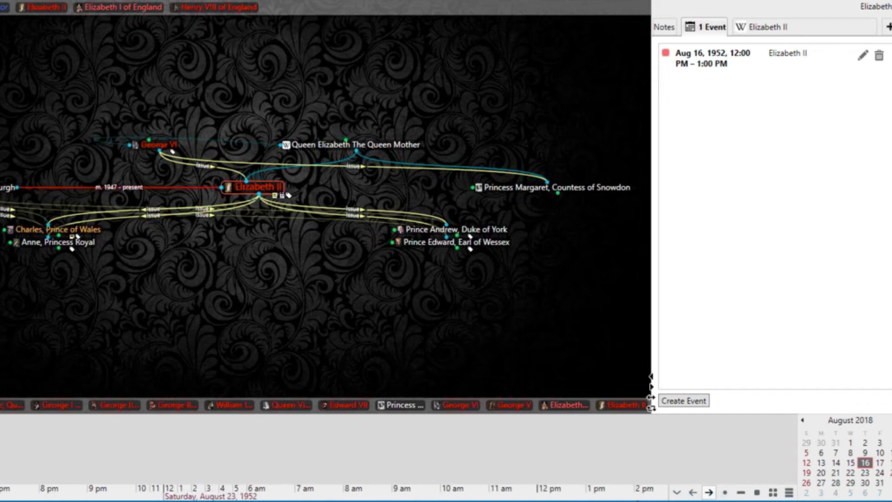
pyautogui.scroll(3, 160, 464)
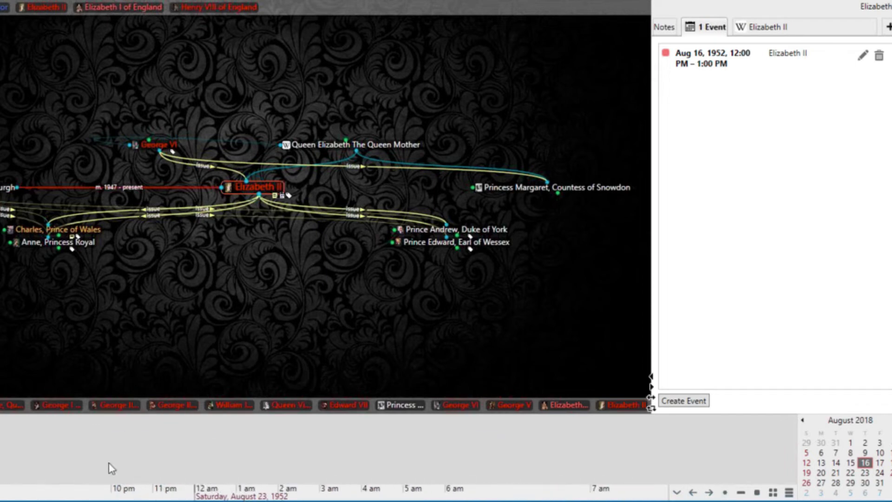
pyautogui.moveTo(110, 468); pyautogui.dragTo(438, 459)
pyautogui.scroll(-3, 406, 470)
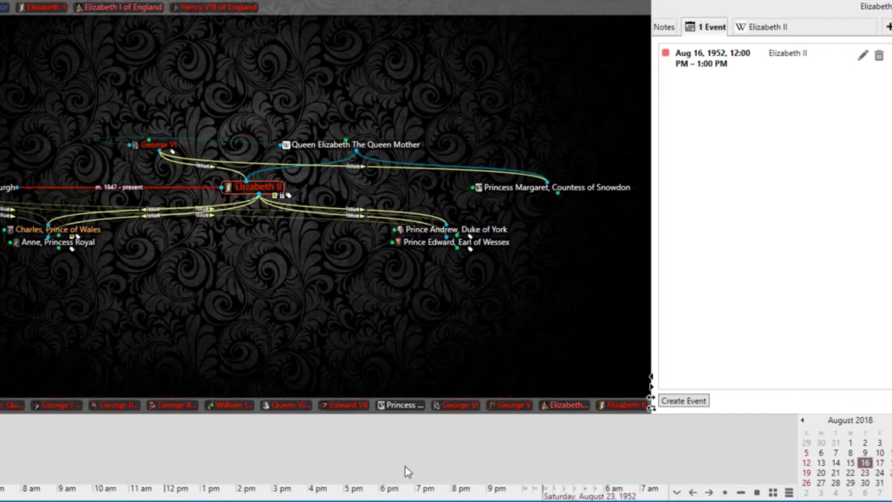
pyautogui.scroll(-5, 408, 470)
pyautogui.scroll(5, 409, 468)
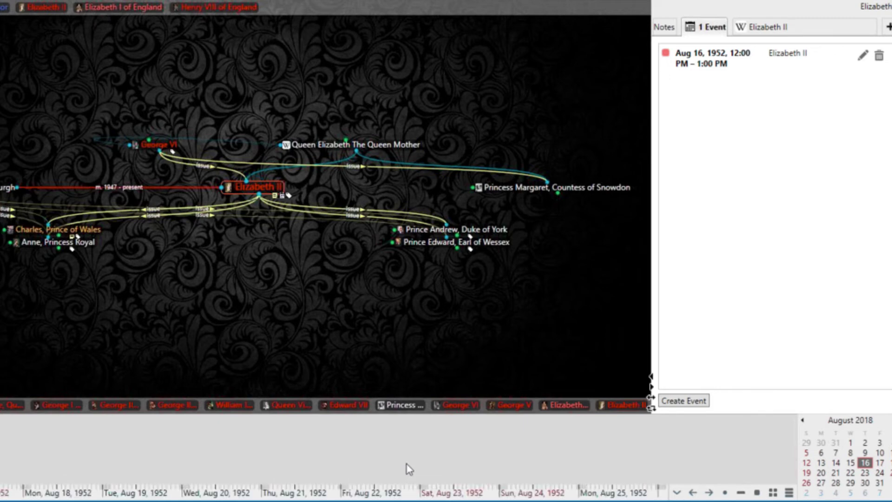
pyautogui.moveTo(169, 469)
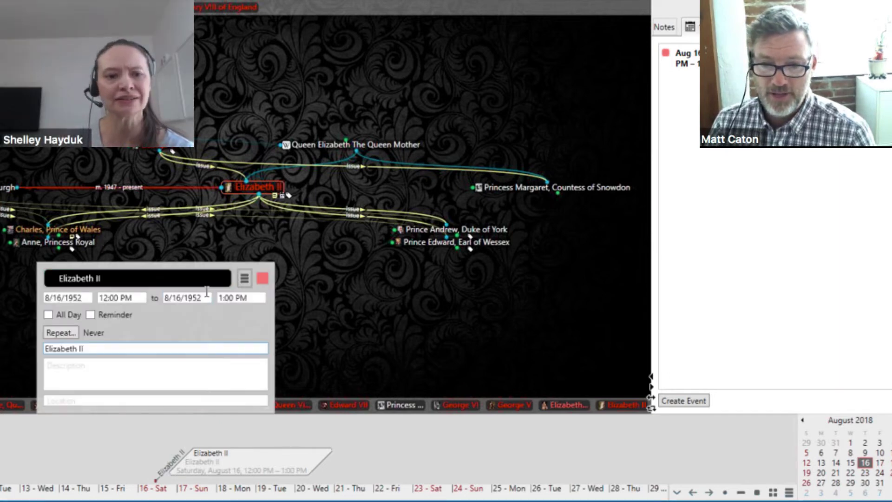
pyautogui.click(197, 298)
pyautogui.click(197, 298)
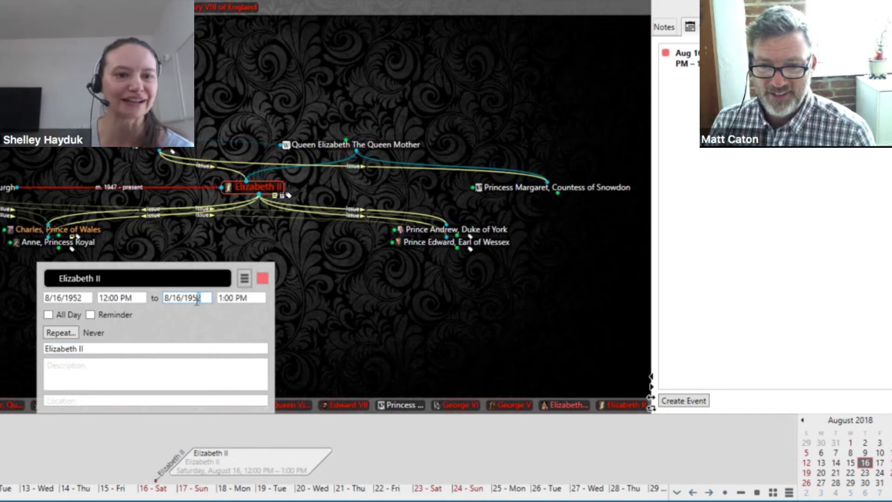
pyautogui.moveTo(201, 301); pyautogui.dragTo(194, 302)
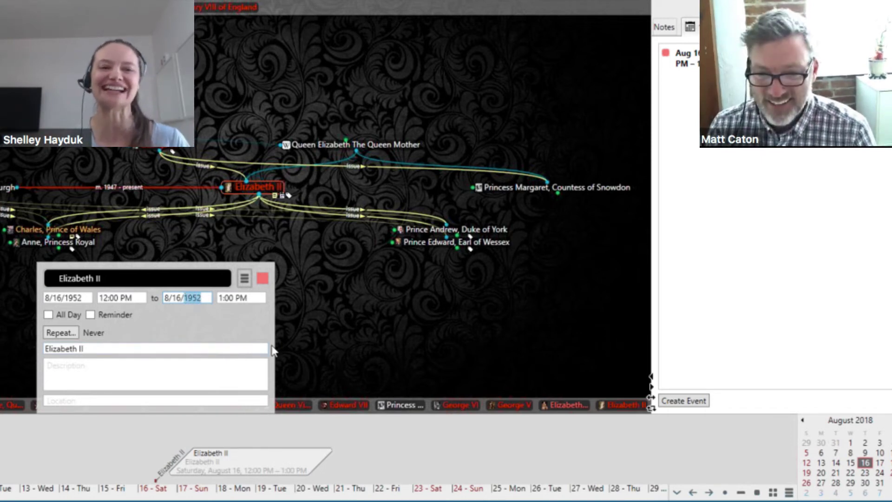
pyautogui.write('2018')
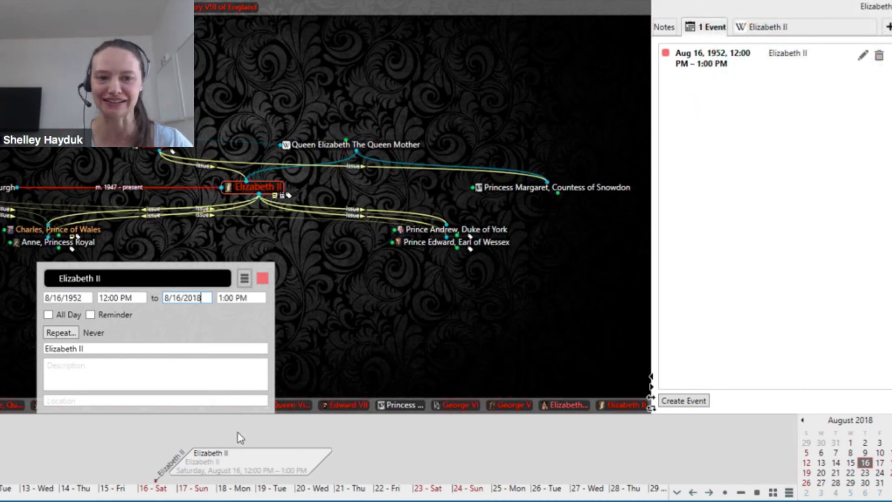
pyautogui.click(345, 445)
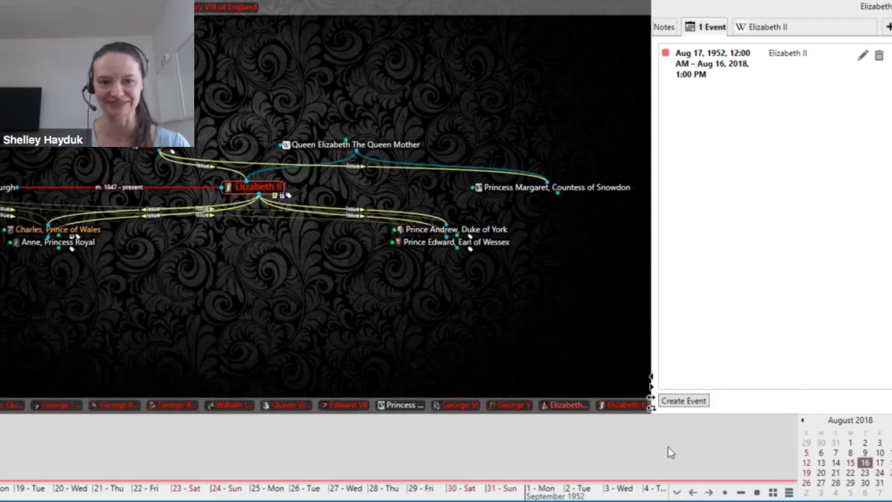
# Examine the span of the Elizabeth II event along the timeline from August 1952 into late 1953
pyautogui.click(725, 493)
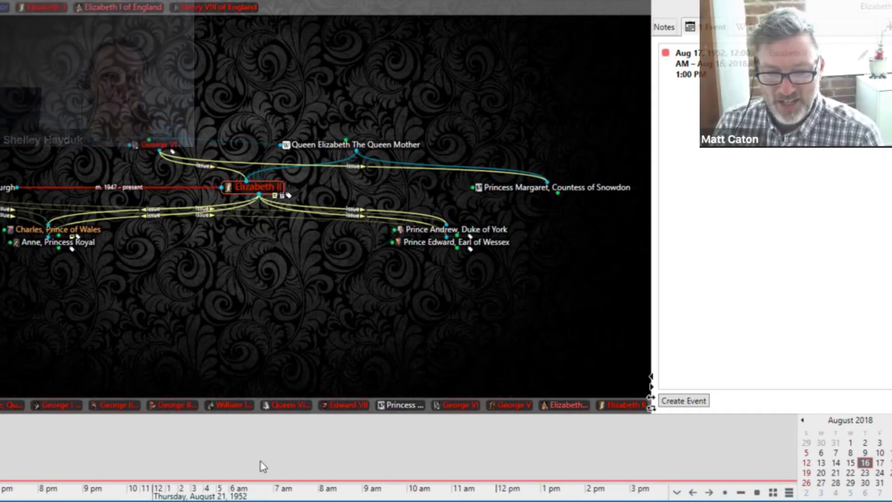
pyautogui.scroll(-3, 253, 464)
pyautogui.scroll(-3, 250, 465)
pyautogui.scroll(4, 249, 462)
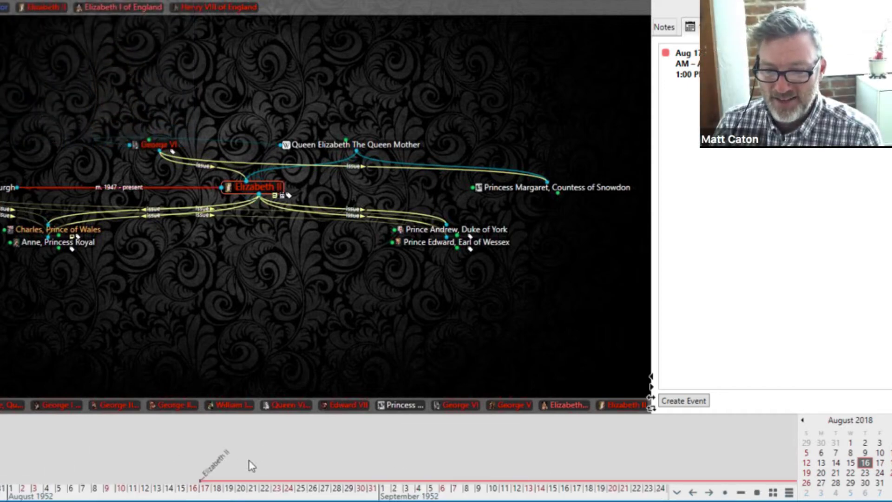
pyautogui.moveTo(297, 465); pyautogui.dragTo(70, 467)
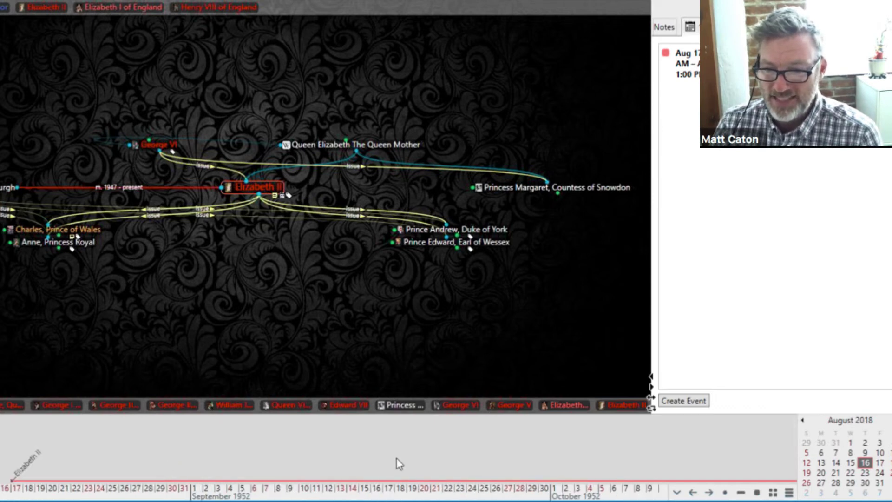
pyautogui.moveTo(397, 462); pyautogui.dragTo(83, 479)
pyautogui.moveTo(534, 472); pyautogui.dragTo(121, 490)
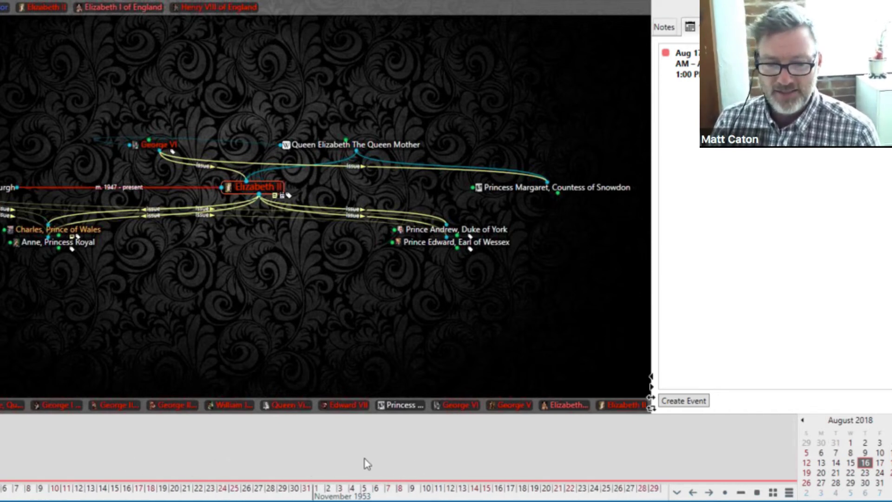
pyautogui.scroll(5, 364, 462)
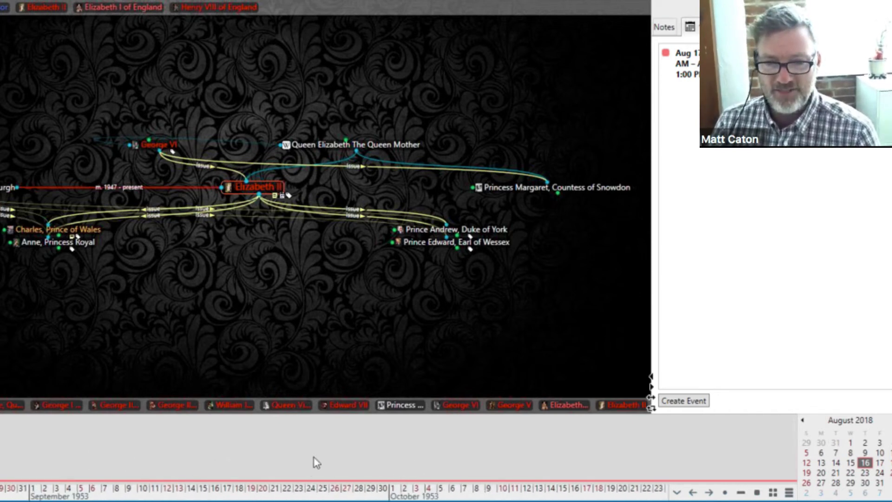
# Create an event on the George VI thought running from 8/16/1938 to 8/16/1952
pyautogui.click(156, 143)
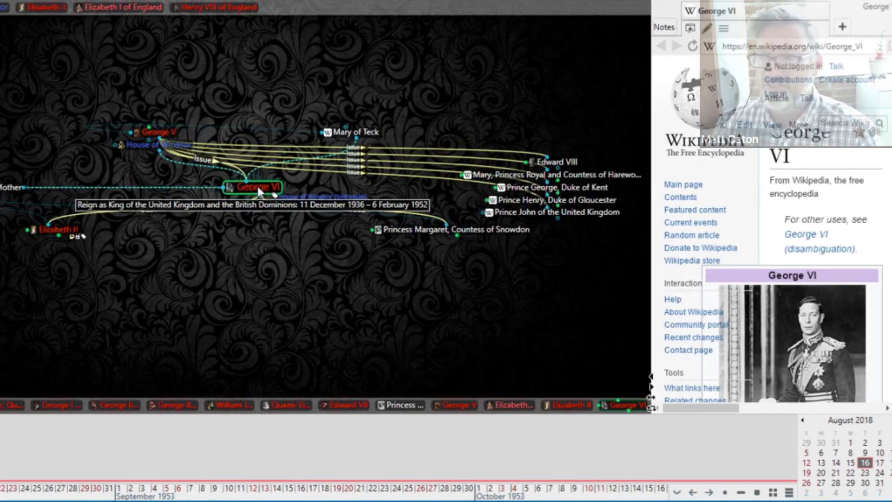
pyautogui.click(842, 28)
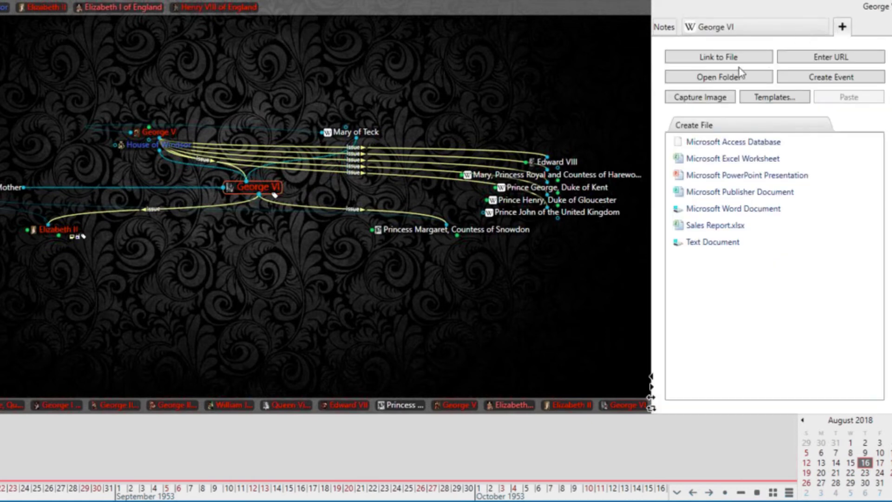
pyautogui.click(829, 80)
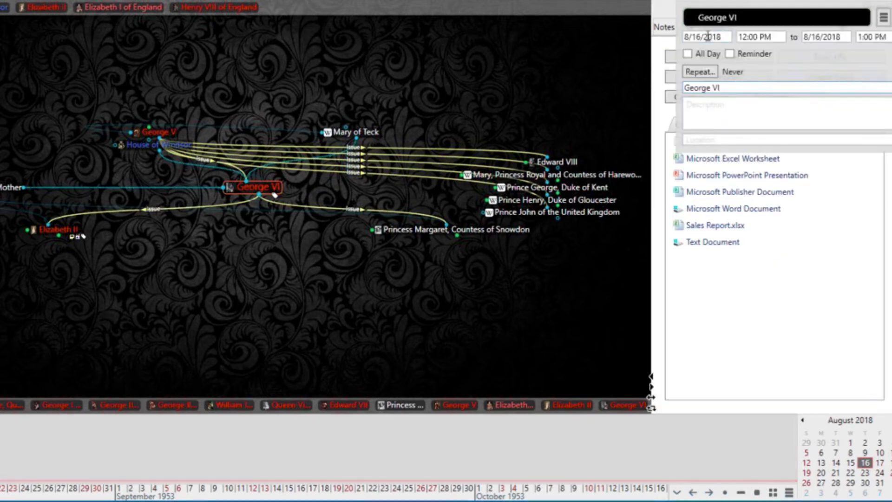
pyautogui.click(705, 39)
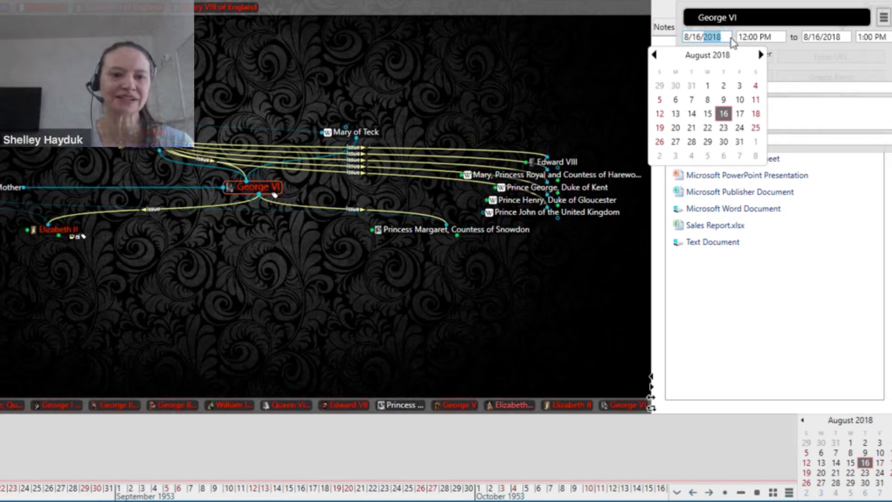
pyautogui.write('1938')
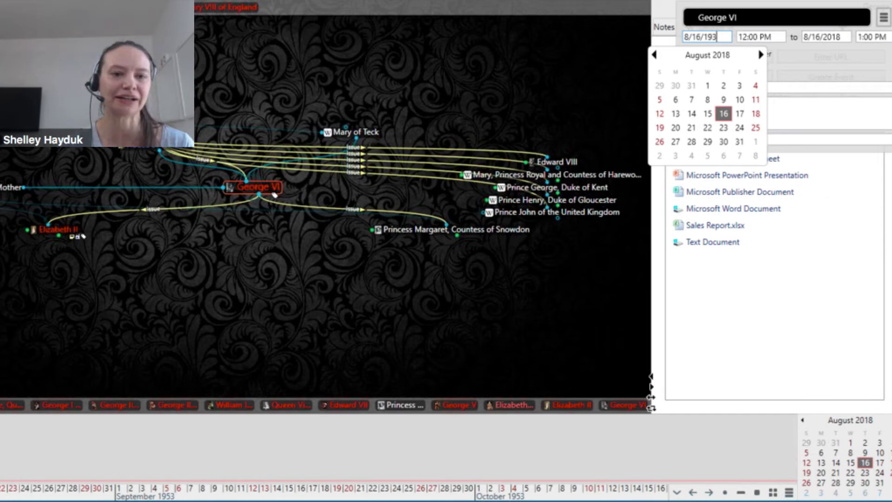
pyautogui.click(838, 38)
pyautogui.click(838, 38)
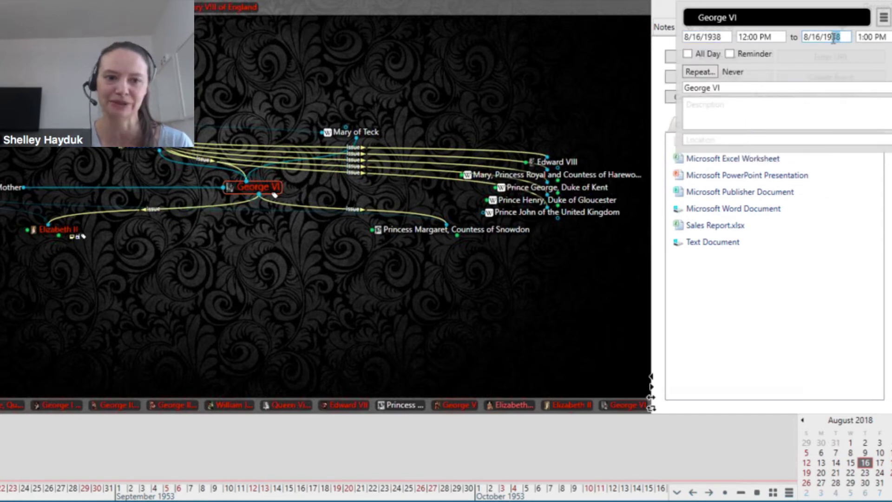
pyautogui.write('1952')
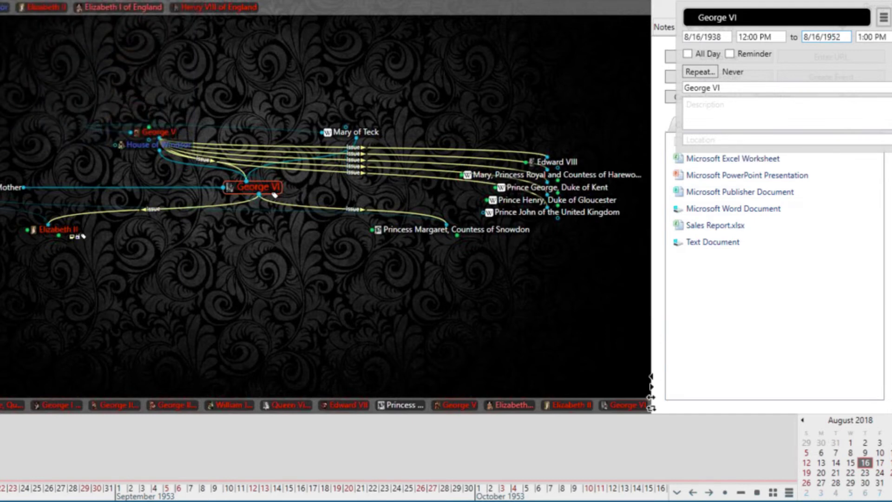
pyautogui.click(660, 265)
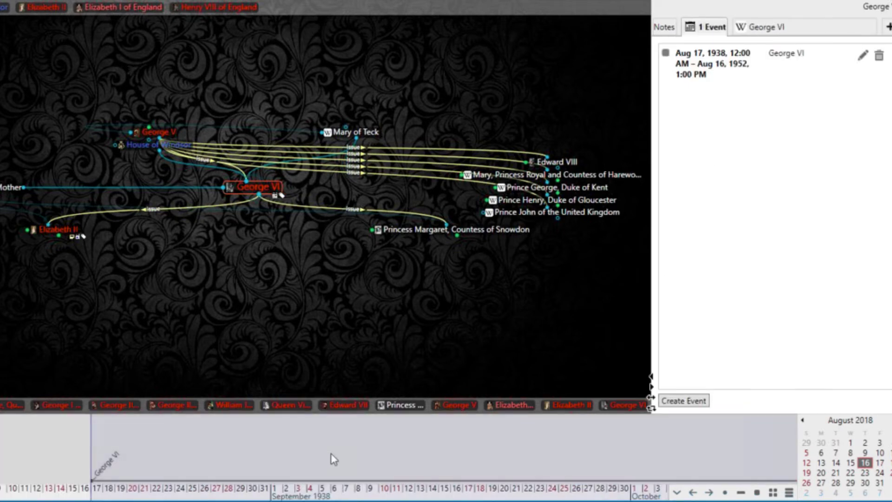
# Examine the George VI event's span on the timeline at a month-level scale, moving forward from 1938 towards 1942
pyautogui.scroll(-10, 303, 453)
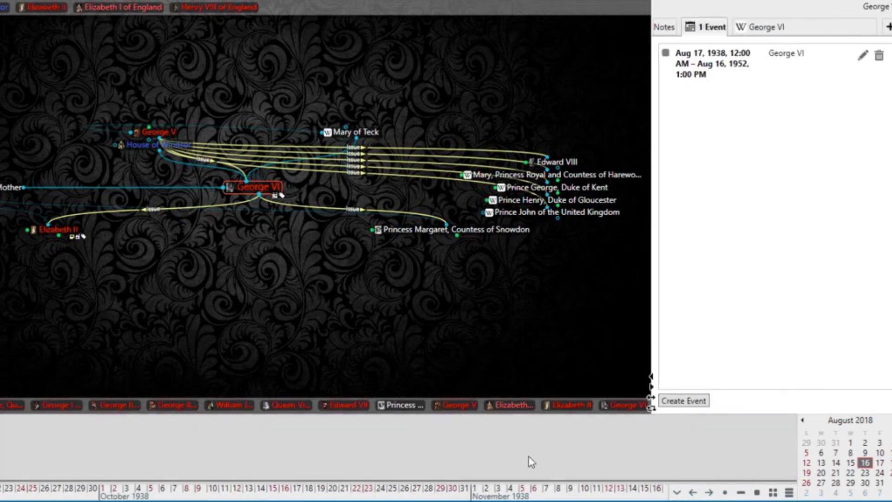
pyautogui.scroll(-5, 453, 454)
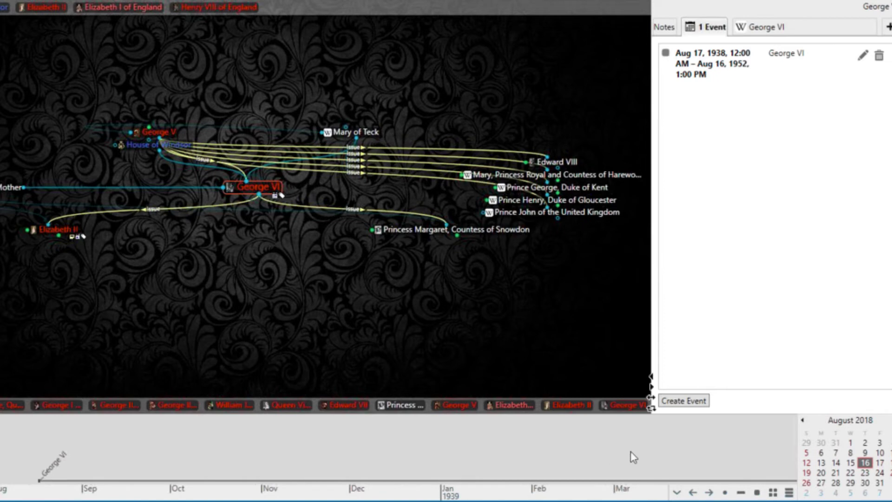
pyautogui.scroll(-5, 428, 454)
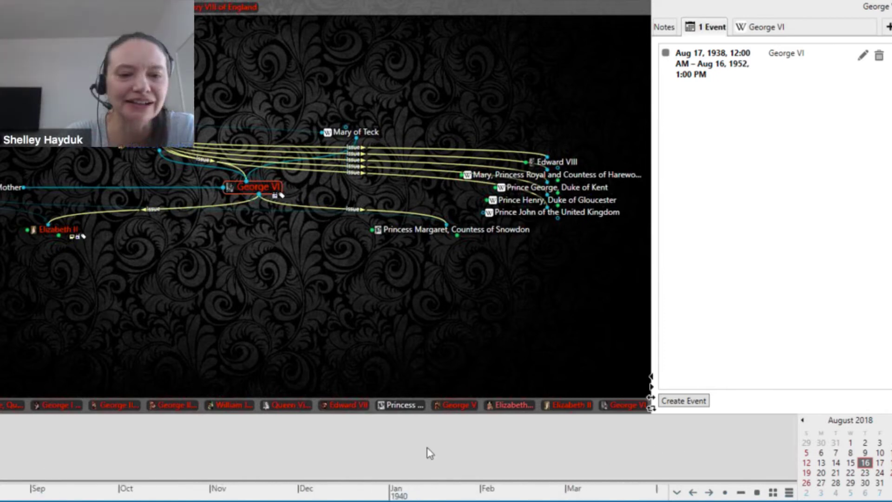
pyautogui.scroll(-3, 495, 451)
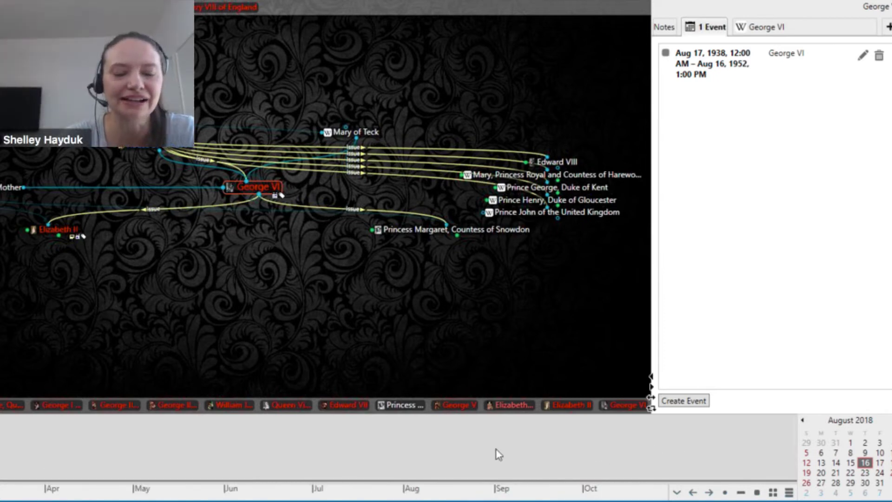
pyautogui.click(710, 492)
pyautogui.click(710, 492)
pyautogui.click(709, 492)
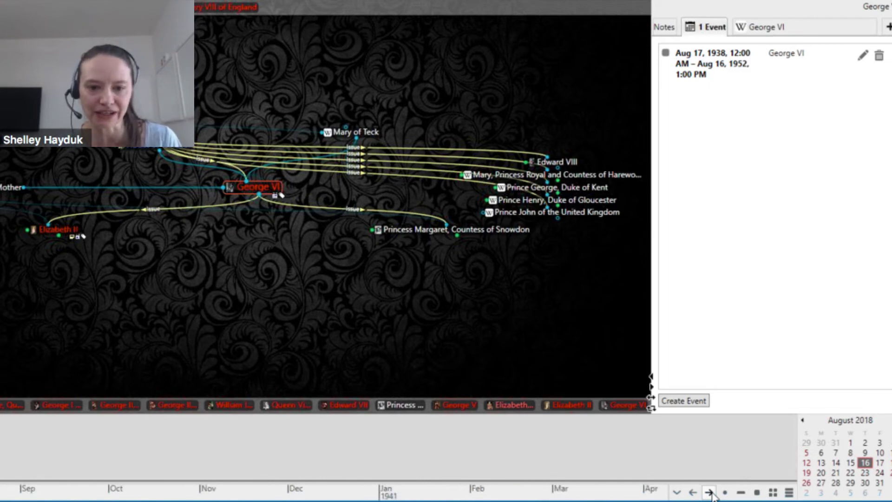
pyautogui.click(710, 492)
pyautogui.click(709, 492)
pyautogui.click(709, 492)
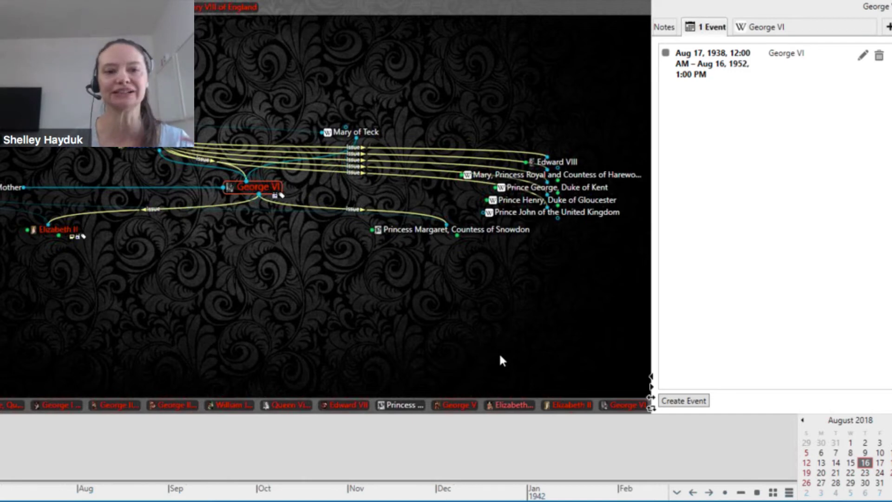
# Return to the Elizabeth II thought and view its dated event
pyautogui.click(63, 228)
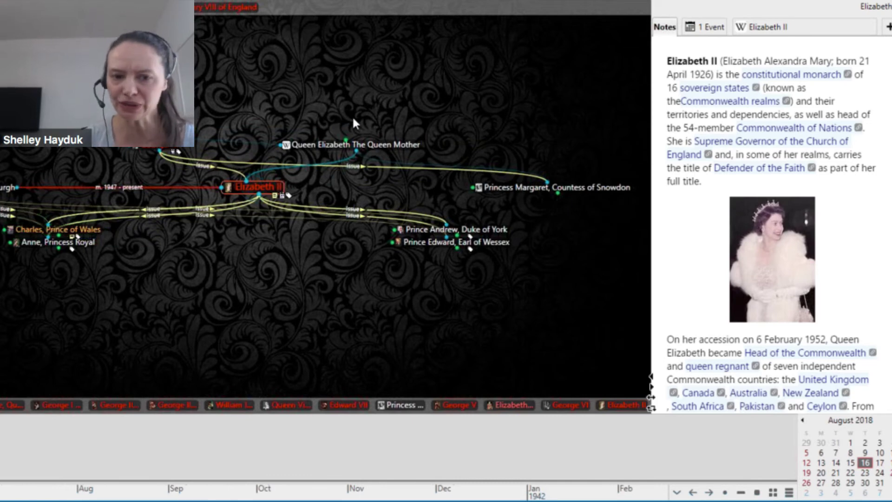
pyautogui.click(705, 27)
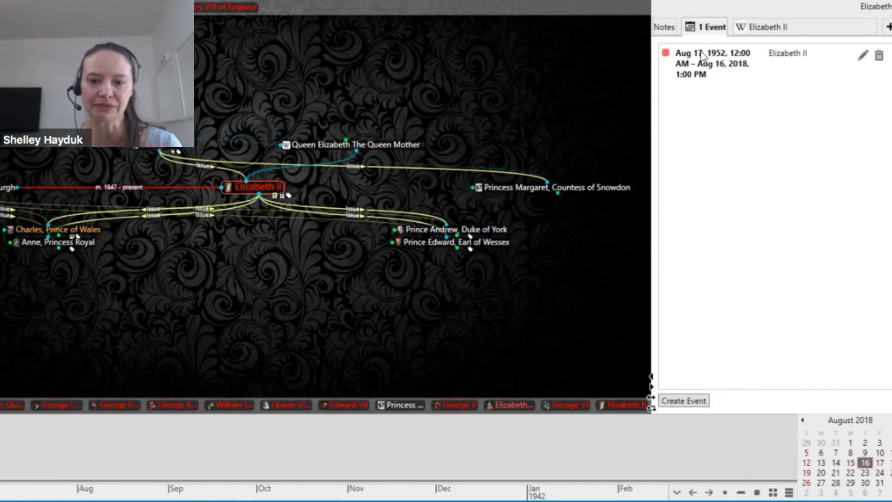
pyautogui.click(702, 55)
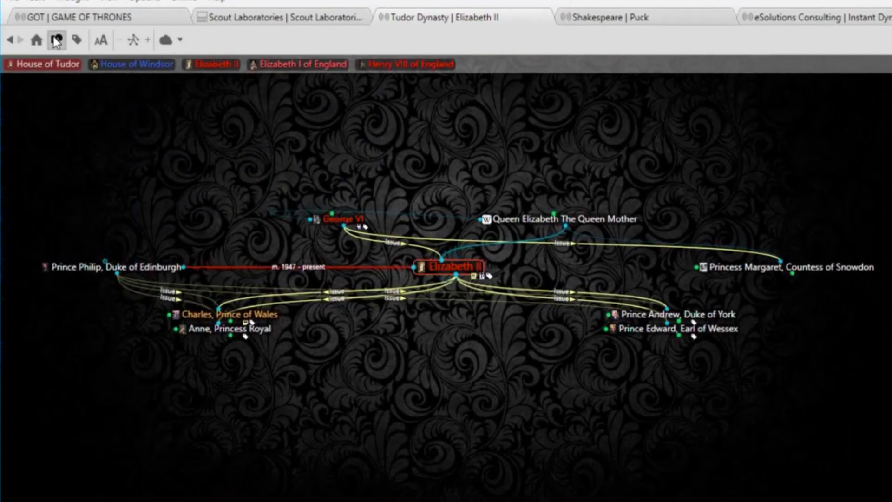
# Browse thoughts by type, activating King of England and Ireland, King of England, France and Ireland, and King of France, and return to the second type
pyautogui.click(56, 41)
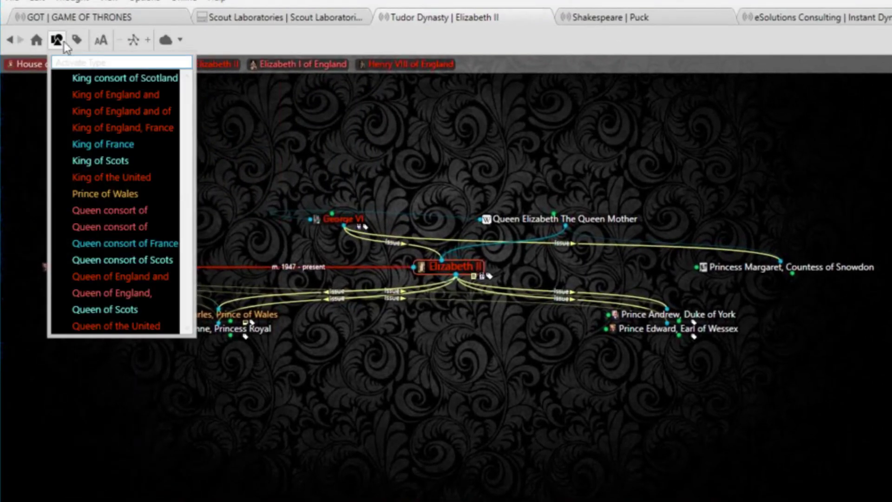
pyautogui.click(113, 95)
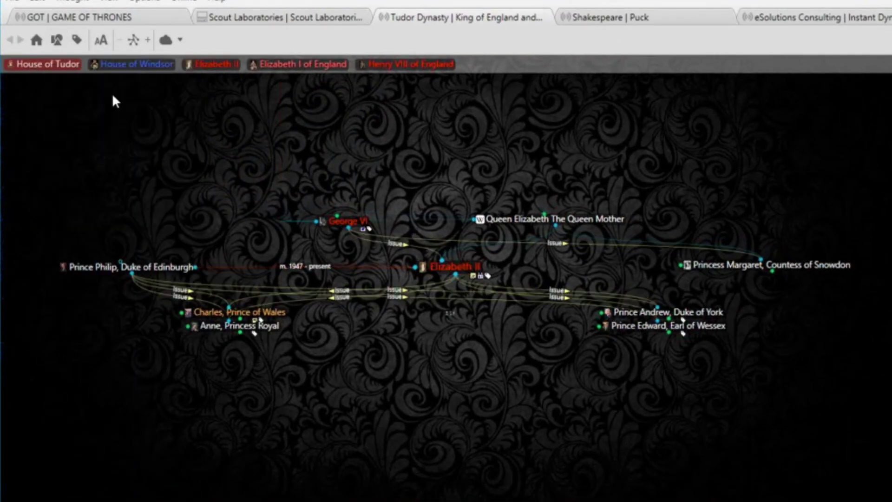
pyautogui.click(57, 40)
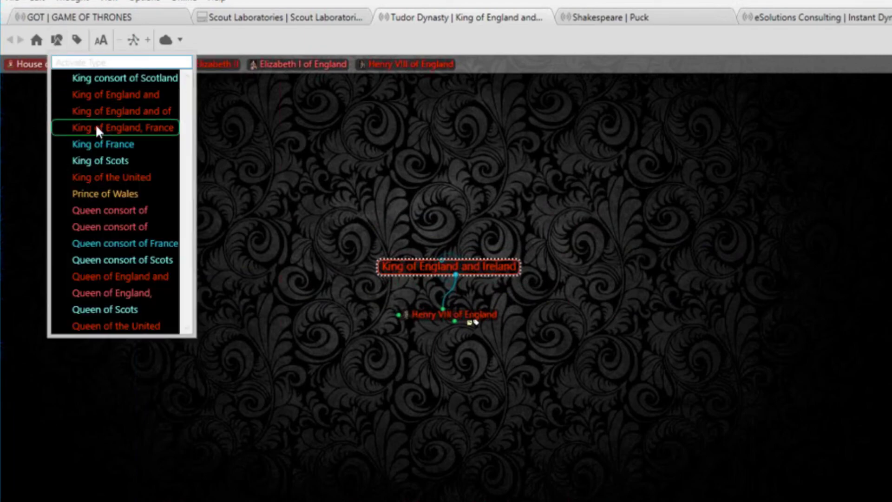
pyautogui.click(96, 125)
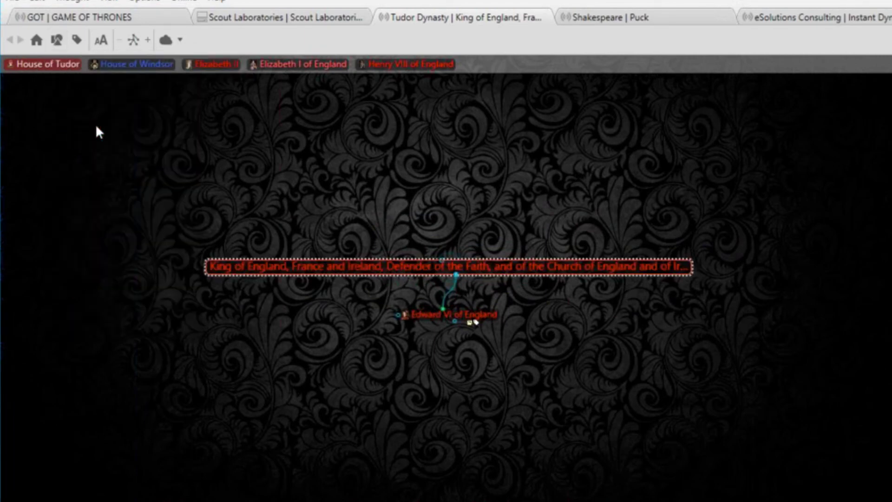
pyautogui.click(58, 43)
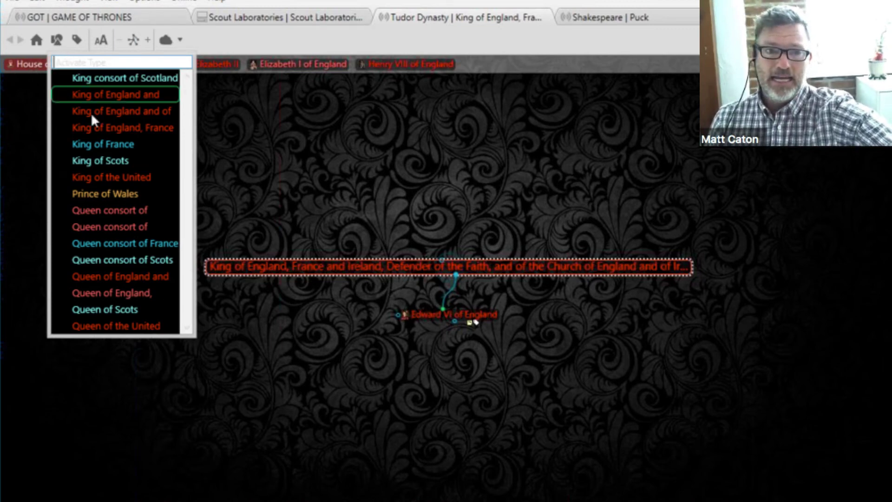
pyautogui.click(96, 143)
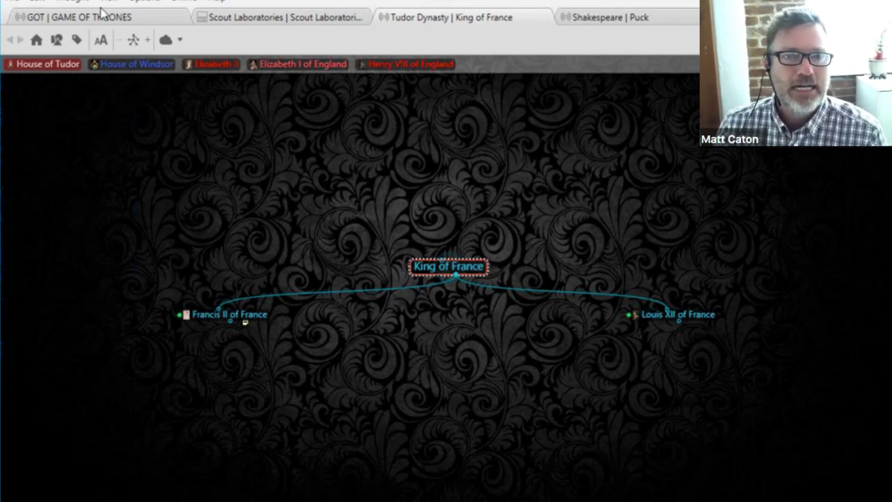
pyautogui.click(77, 39)
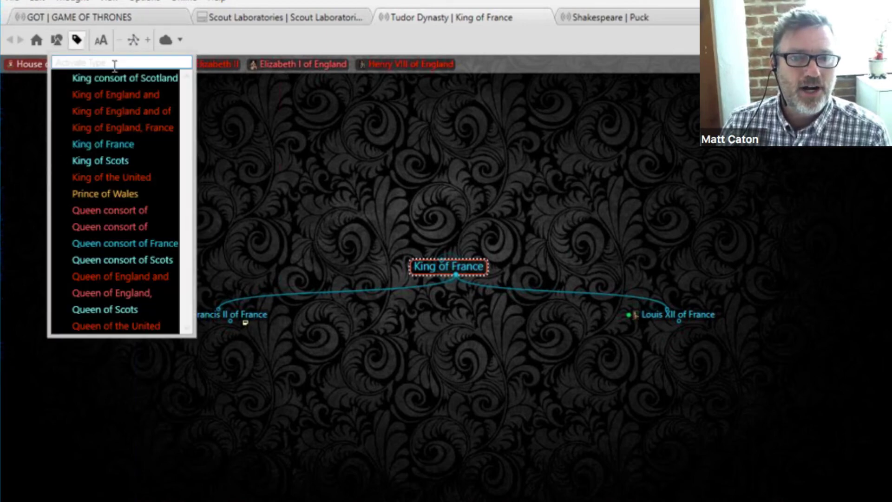
pyautogui.click(119, 130)
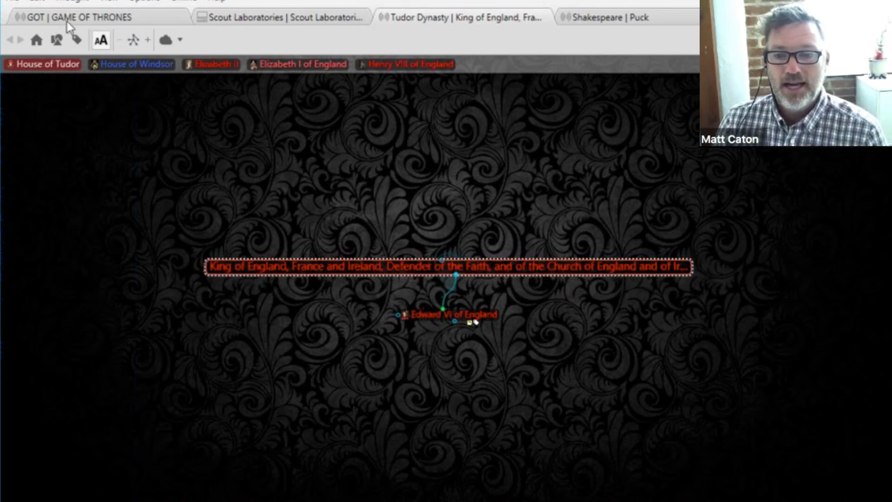
# Activate the House of Trastámara tag, navigate through Catherine of Aragon to Henry VIII of England, and display the tag list
pyautogui.click(63, 49)
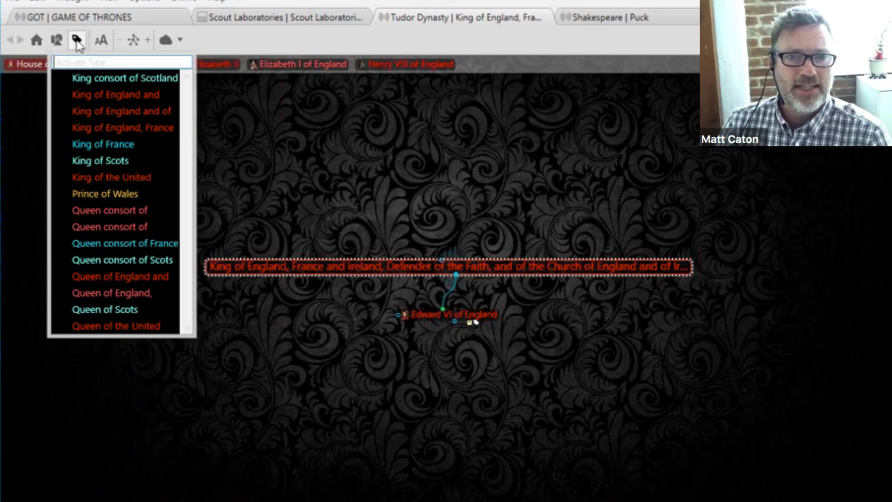
pyautogui.click(77, 40)
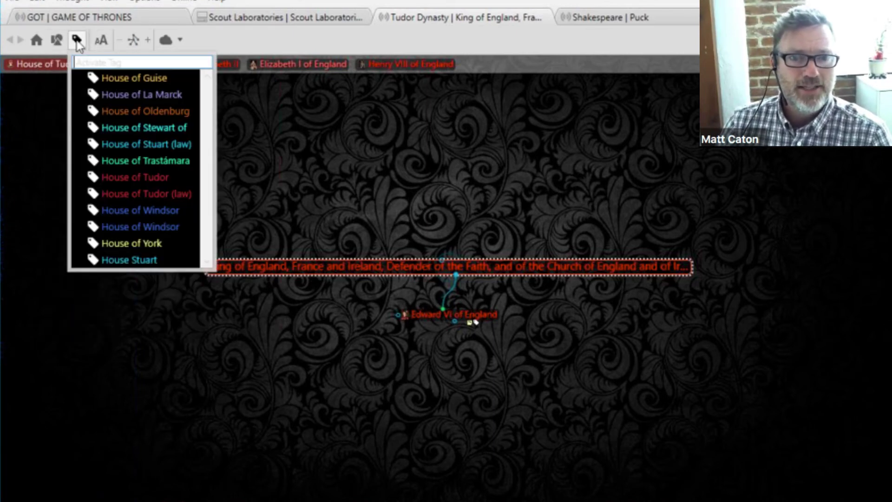
pyautogui.click(124, 160)
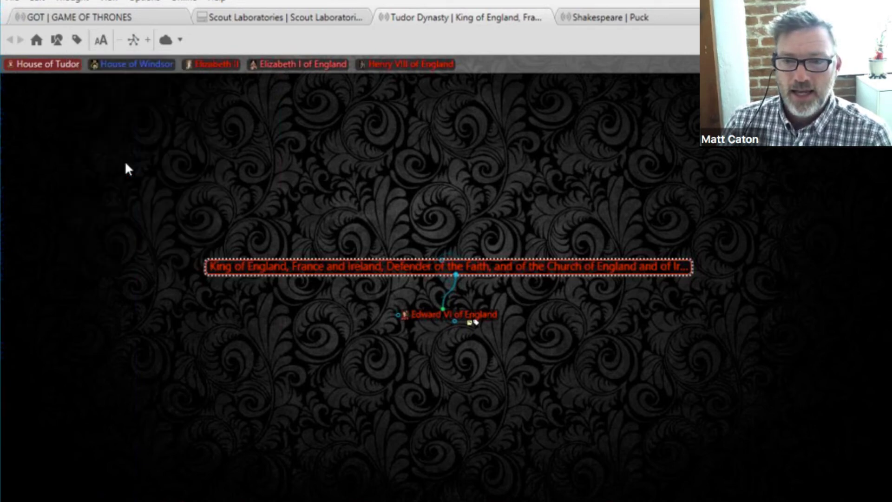
pyautogui.click(442, 319)
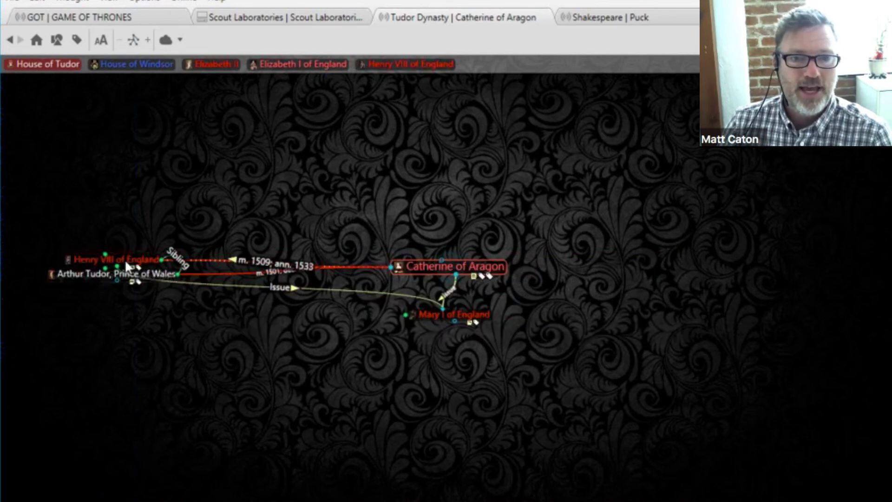
pyautogui.click(124, 260)
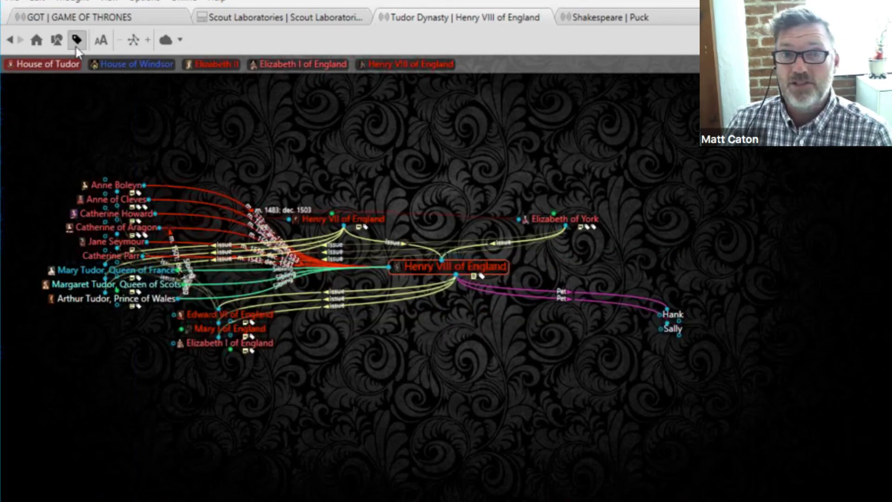
pyautogui.click(76, 46)
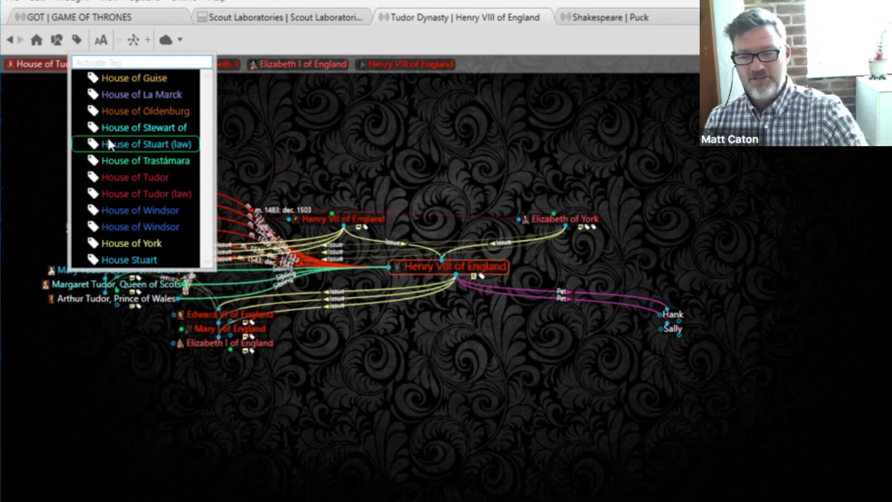
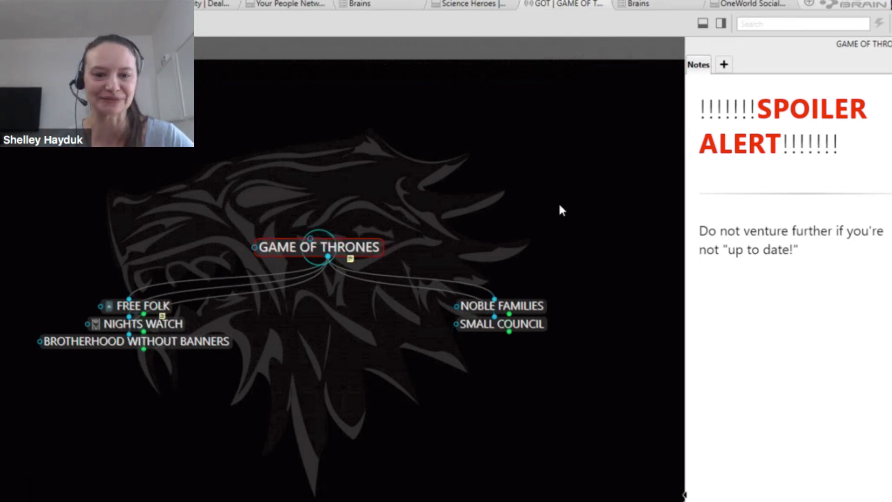
# In the GOT brain, navigate from Noble Families through House Tyrell to Luther Tyrell and return to House Tyrell
pyautogui.hotkey('ctrl', 'f')
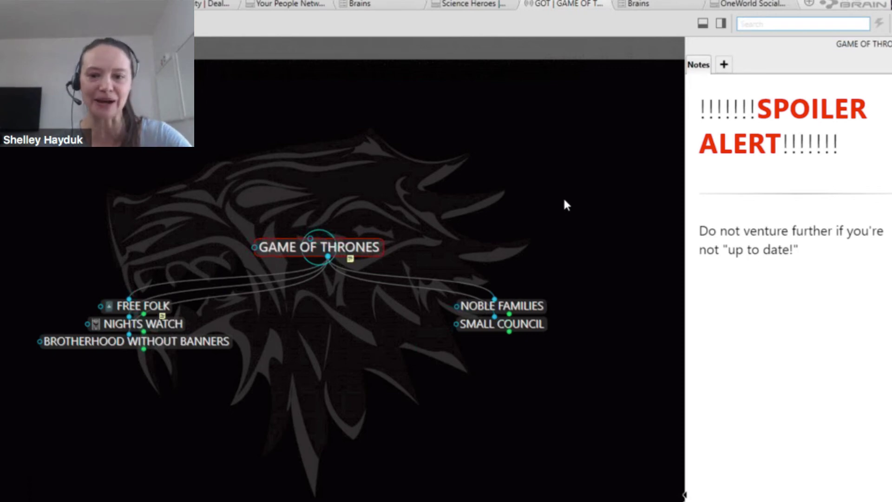
pyautogui.click(535, 313)
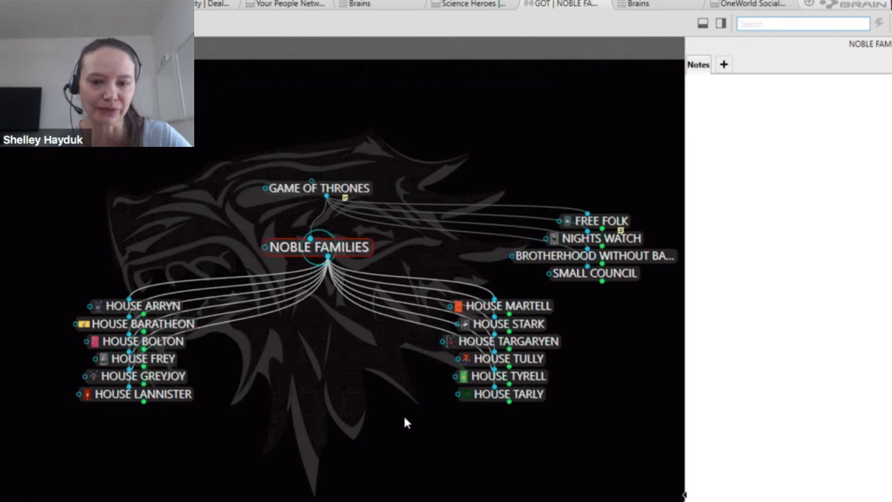
pyautogui.click(519, 377)
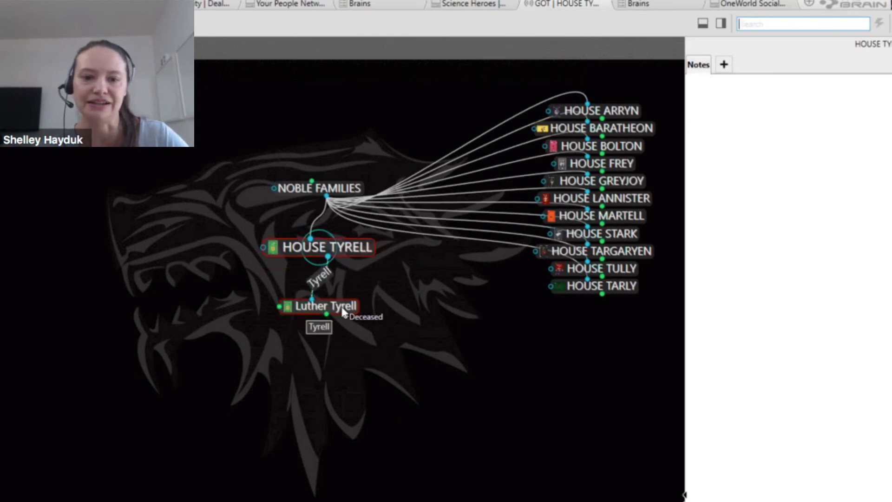
pyautogui.click(358, 363)
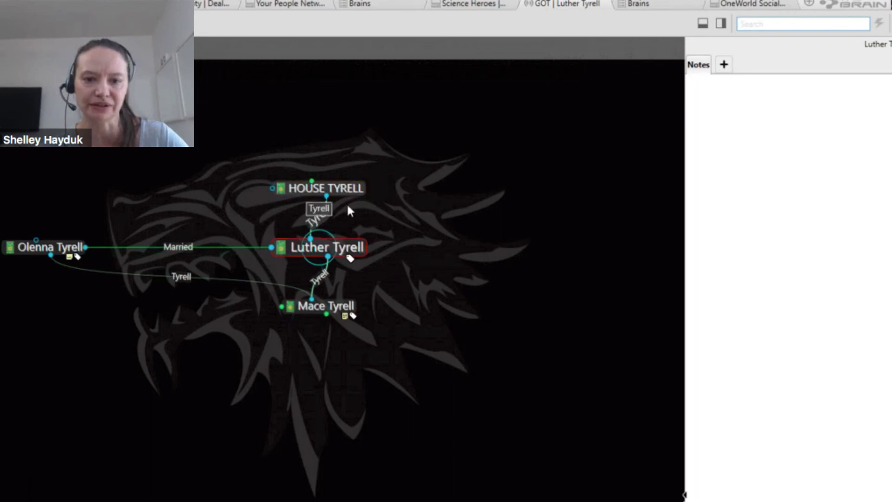
pyautogui.click(347, 191)
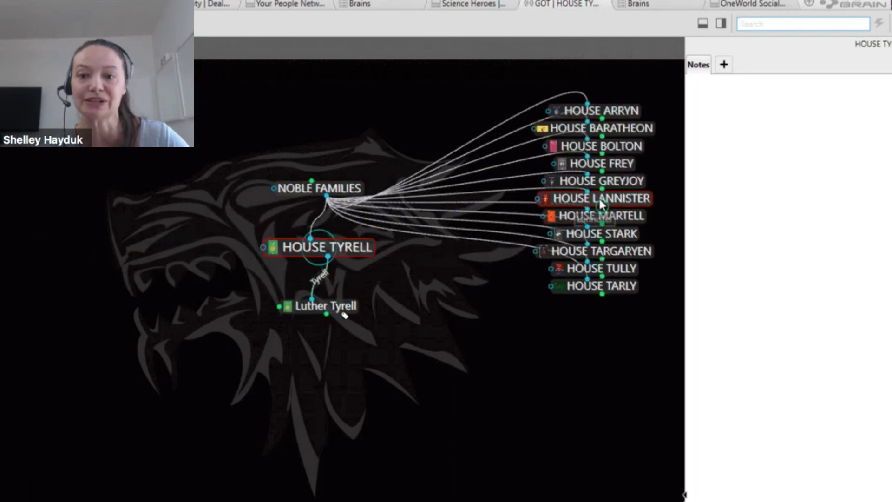
# Navigate to House Lannister and follow its family links to Cersei Lannister to view her relationships
pyautogui.click(549, 212)
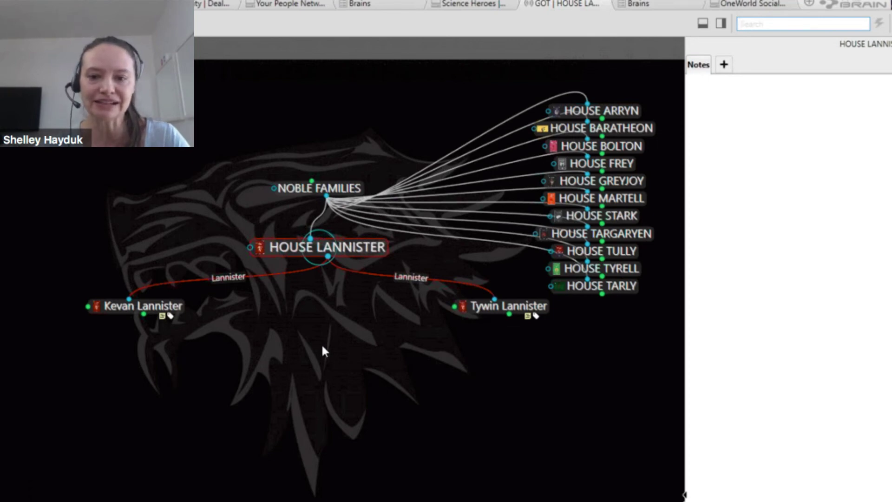
pyautogui.click(455, 314)
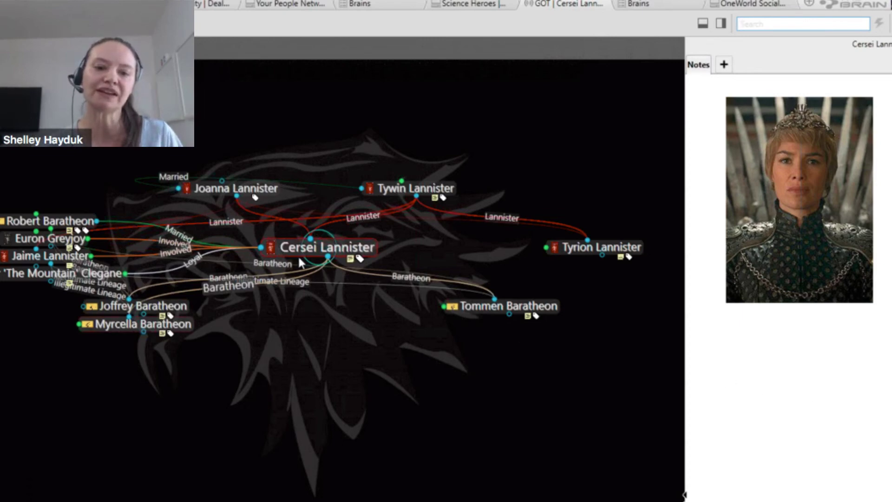
pyautogui.moveTo(271, 248)
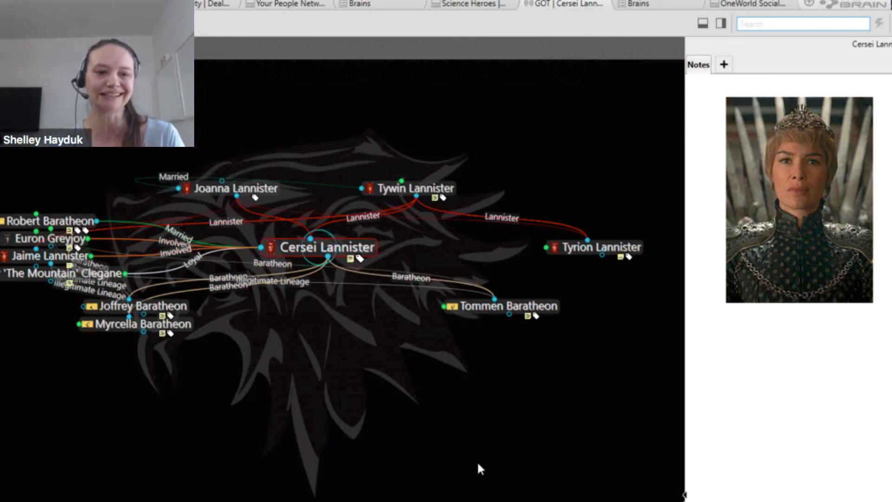
# Follow the lineage from Joffrey Baratheon through Robert Baratheon and House Baratheon back up to Noble Families
pyautogui.click(175, 310)
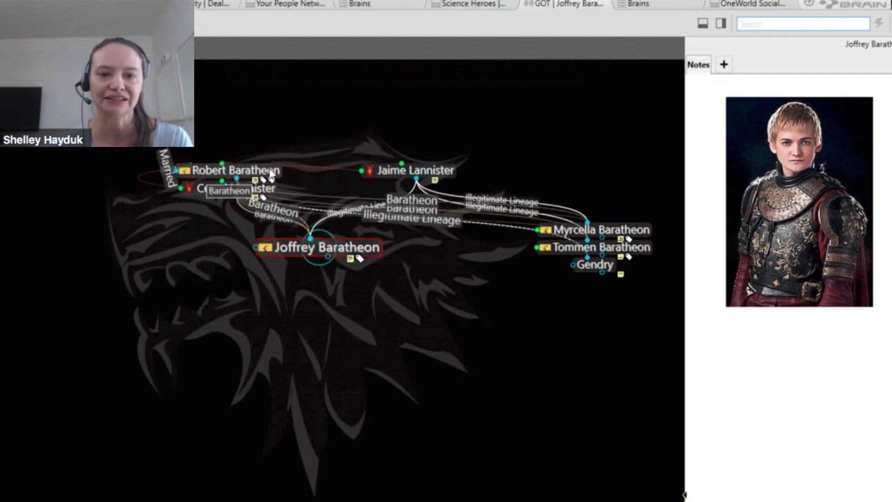
pyautogui.click(242, 170)
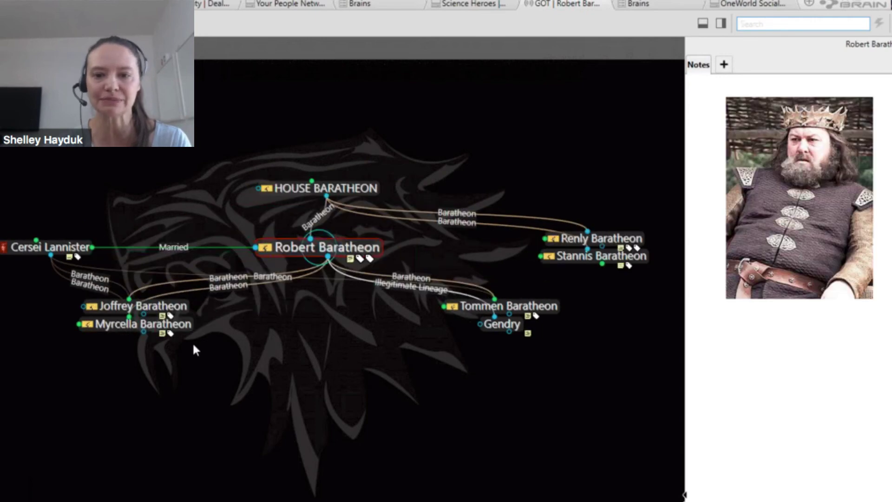
pyautogui.click(329, 188)
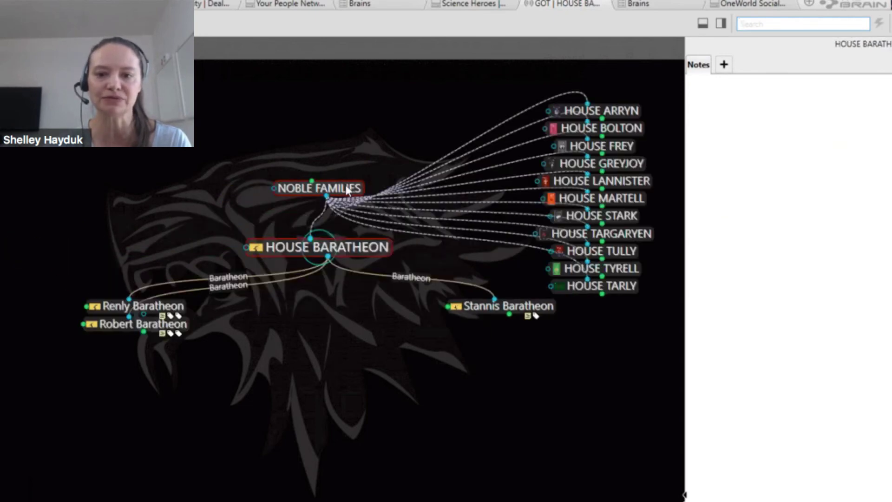
pyautogui.click(344, 190)
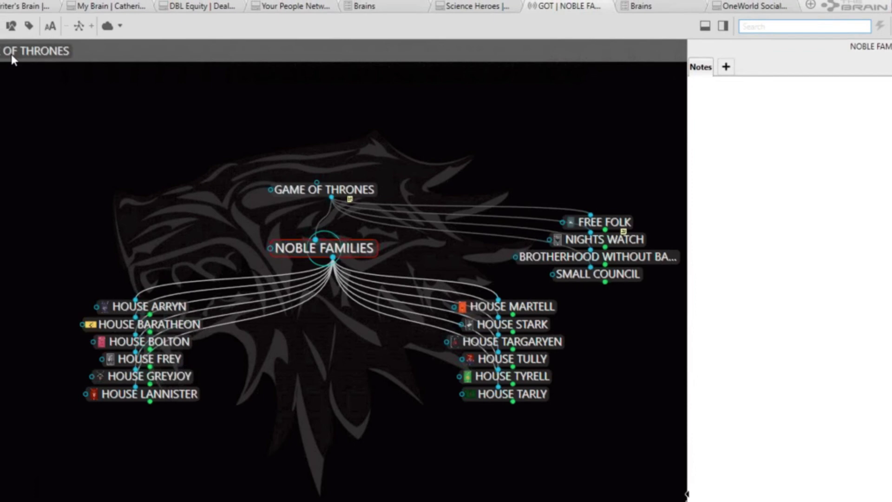
pyautogui.click(12, 26)
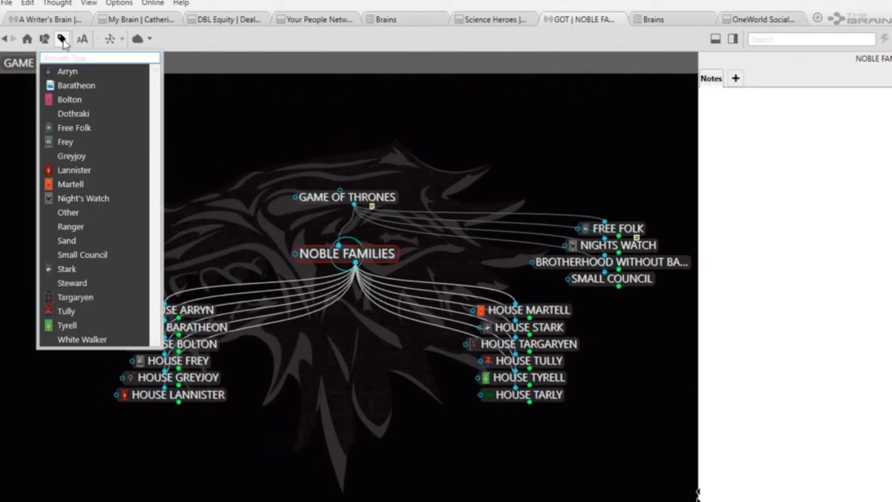
pyautogui.click(63, 40)
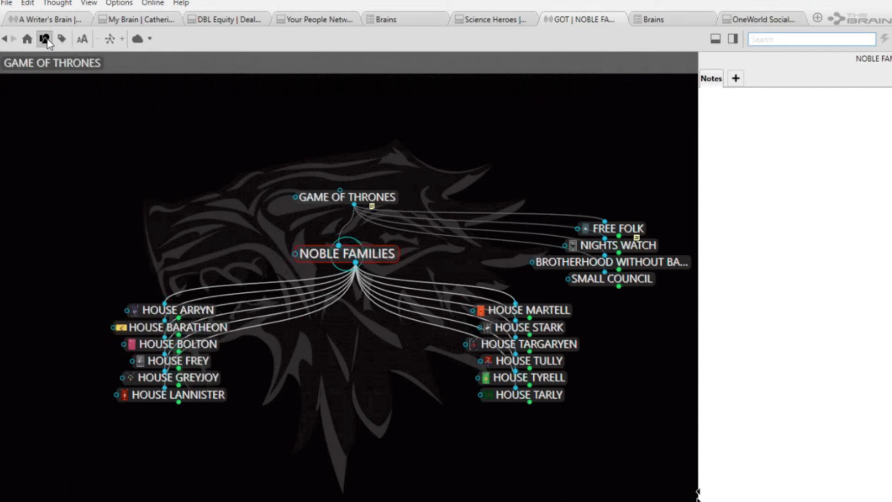
pyautogui.click(47, 40)
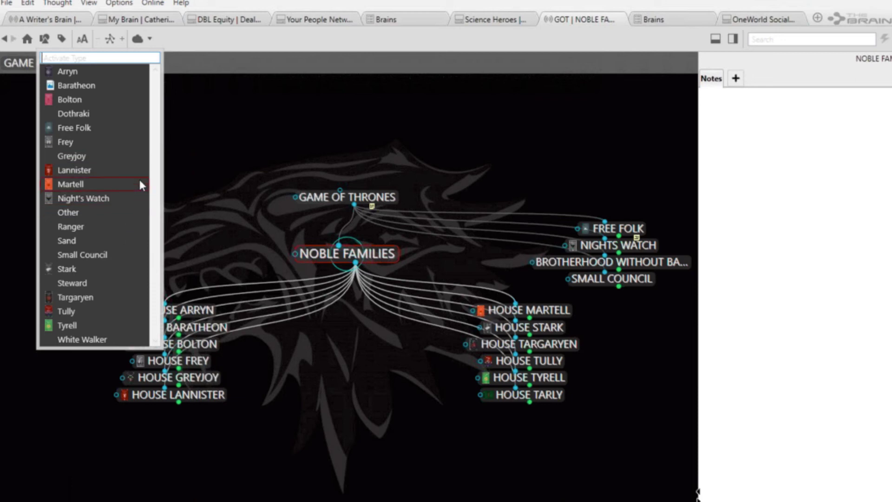
pyautogui.click(91, 198)
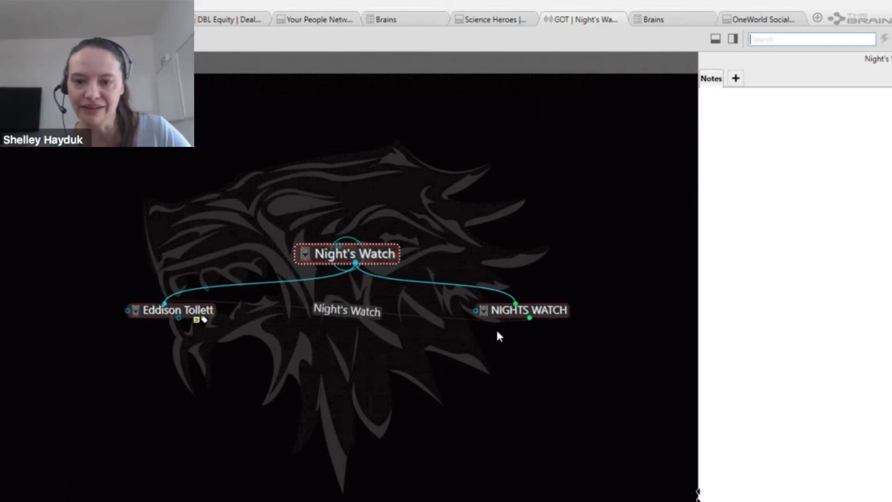
pyautogui.click(534, 312)
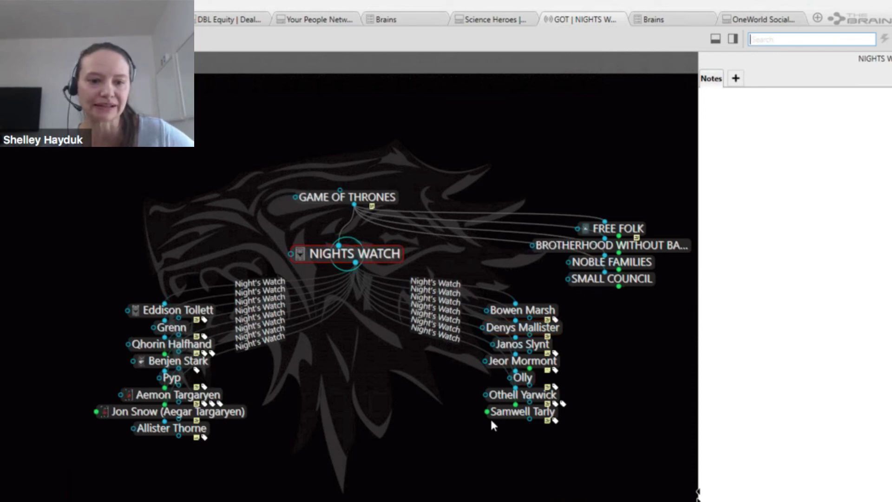
# Navigate from Jon Snow through Daenarys Targaryen to Rhaella Targaryen to explore the Targaryen relationships
pyautogui.click(226, 412)
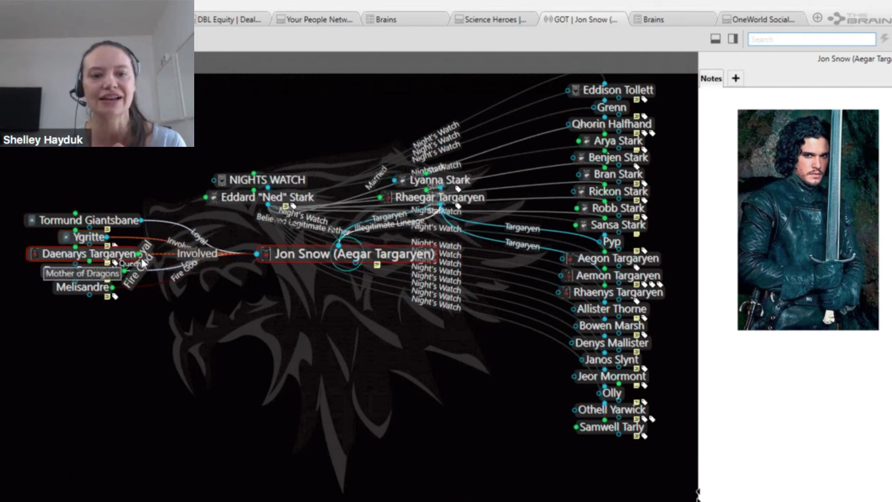
pyautogui.click(115, 259)
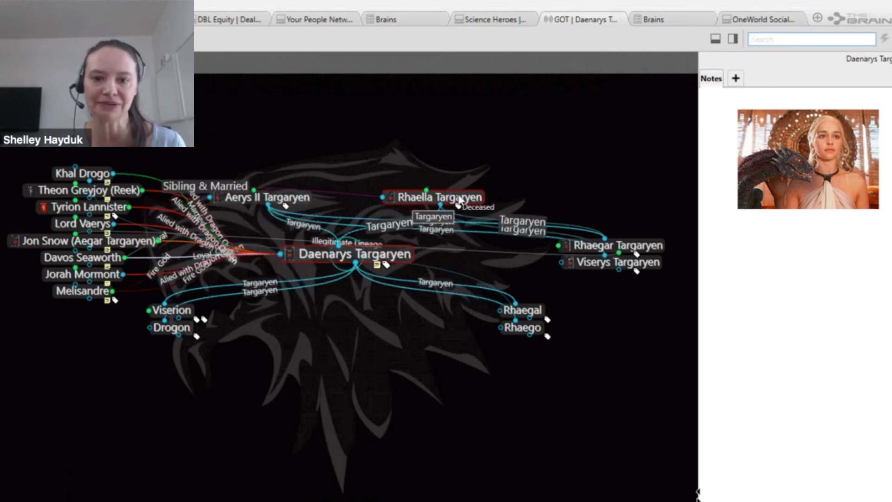
pyautogui.click(460, 197)
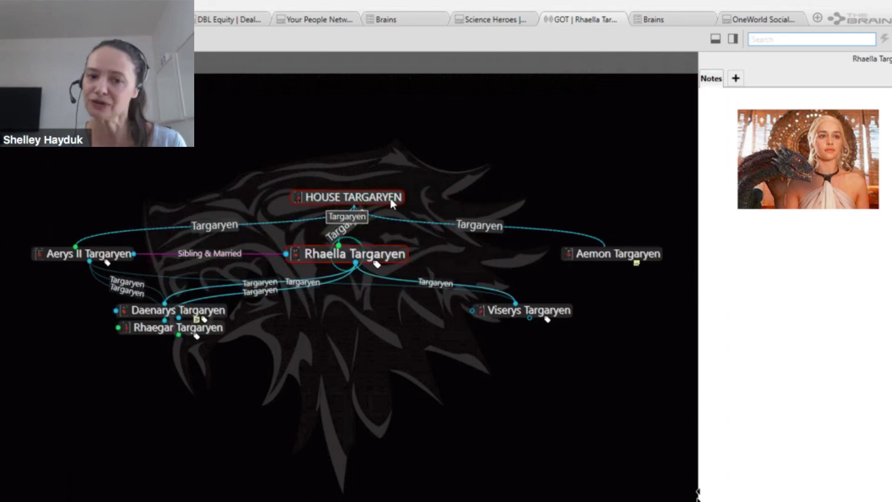
# Navigate from House Targaryen up through Noble Families to the central GAME OF THRONES thought
pyautogui.click(359, 200)
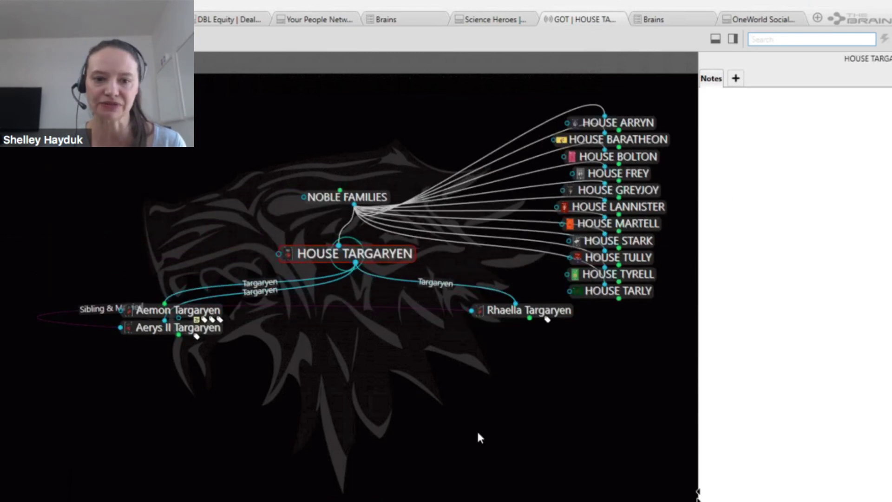
pyautogui.click(363, 208)
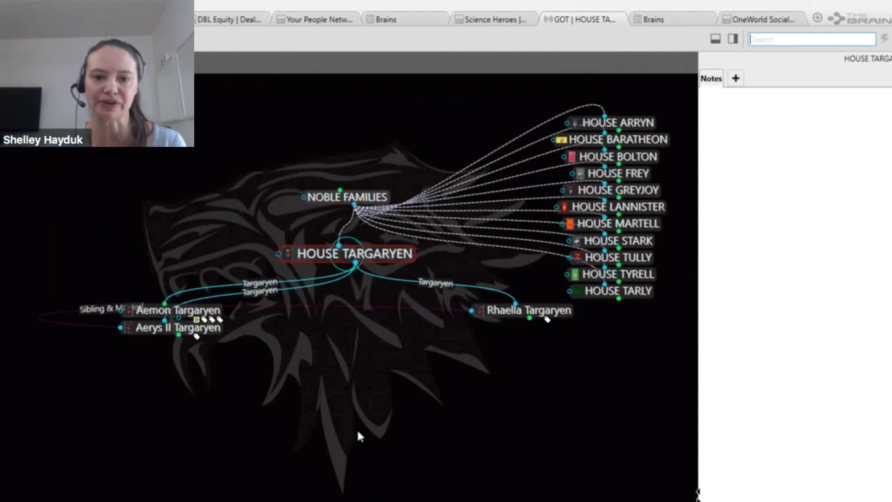
pyautogui.click(375, 205)
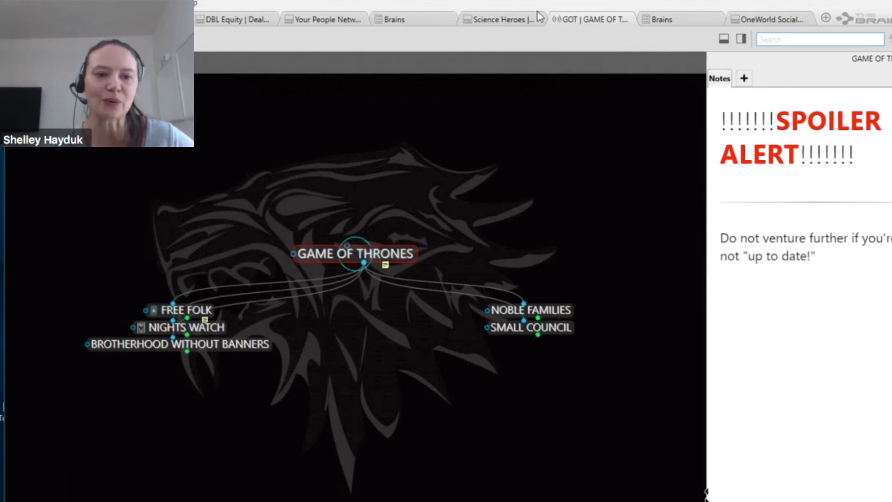
pyautogui.moveTo(463, 1); pyautogui.dragTo(546, 20)
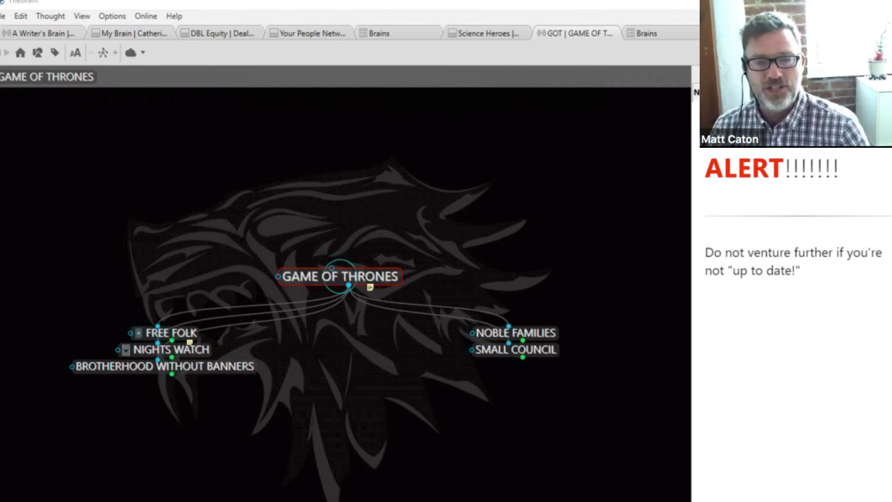
# Switch to the web browser, load thebrain.com and open its Applications page to view the application videos and Brain templates
pyautogui.hotkey('alt', 'Tab')
pyautogui.click(654, 4)
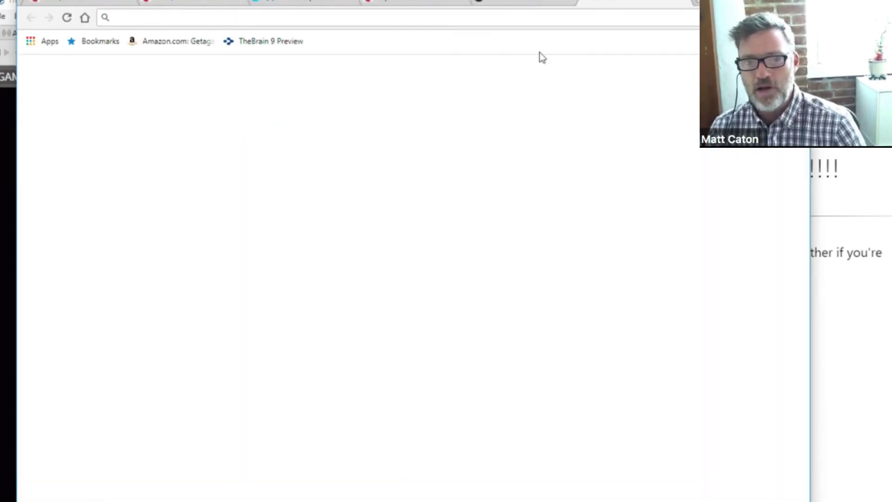
pyautogui.write('thebrain.com')
pyautogui.press('Return')
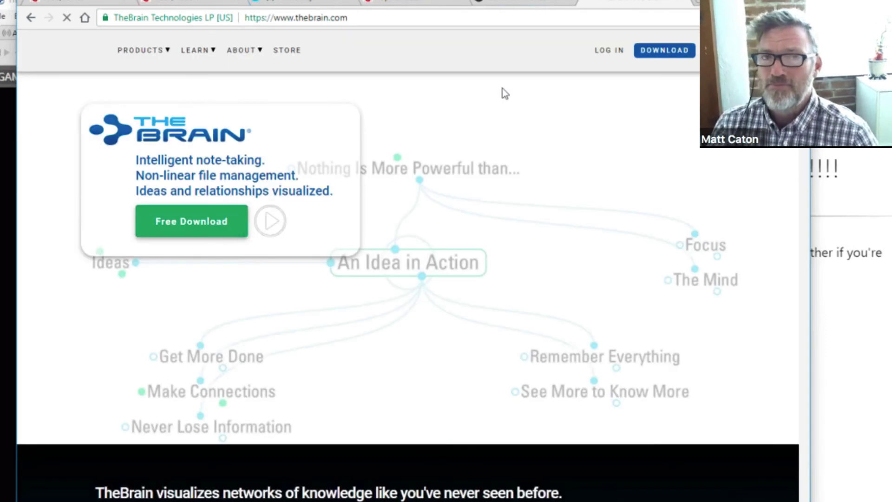
pyautogui.moveTo(207, 55)
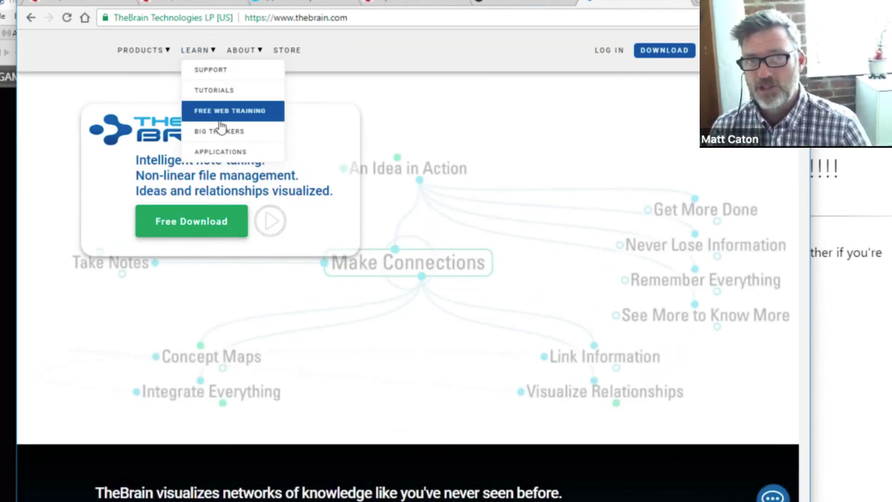
pyautogui.click(220, 152)
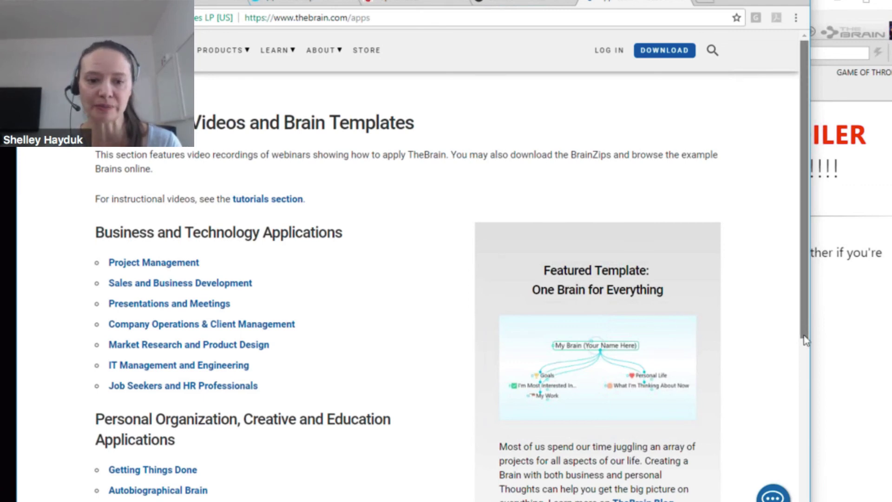
pyautogui.moveTo(807, 331); pyautogui.dragTo(808, 364)
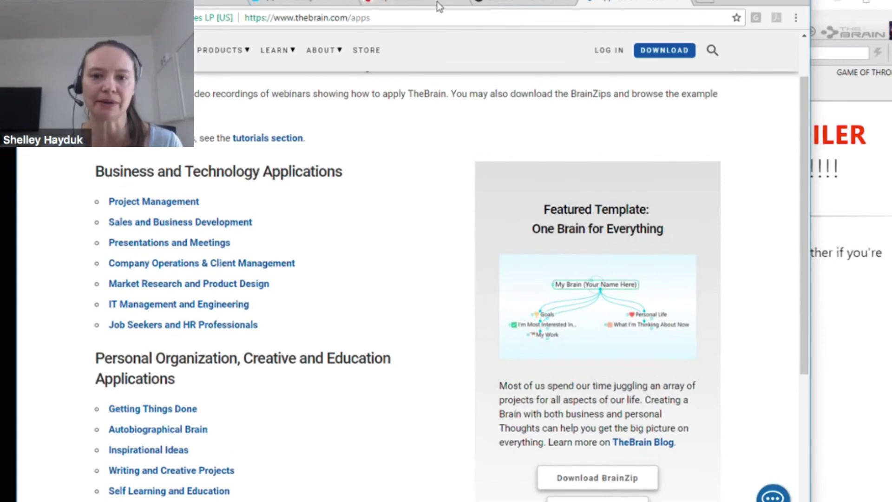
# Move the browser window out of the way, switch to the Your People Network brain and display its thought types
pyautogui.moveTo(437, 1); pyautogui.dragTo(441, 95)
pyautogui.moveTo(434, 287); pyautogui.dragTo(434, 289)
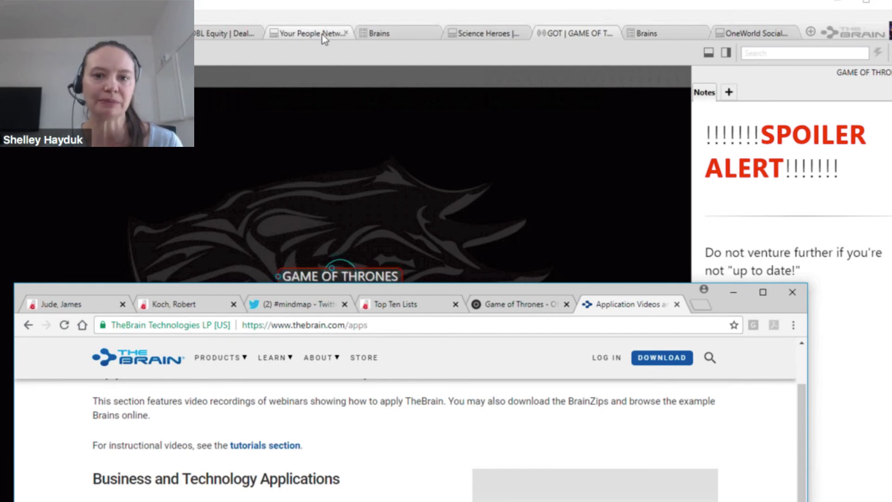
pyautogui.click(317, 35)
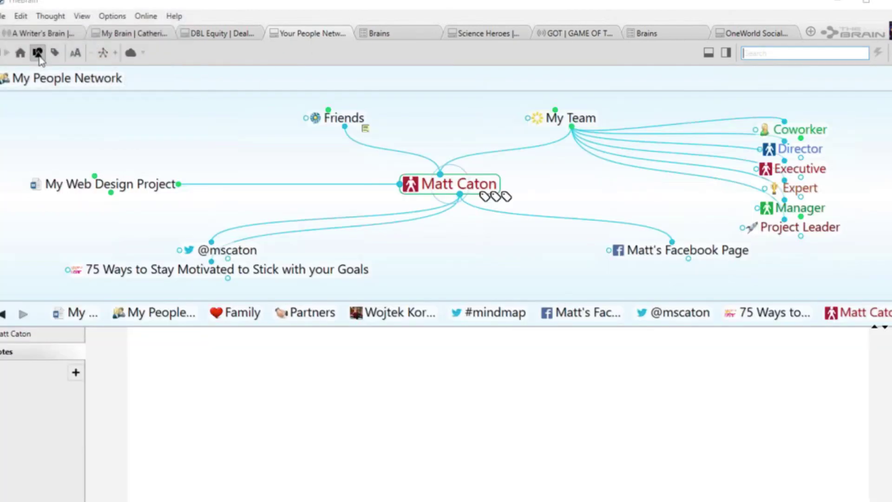
pyautogui.click(37, 53)
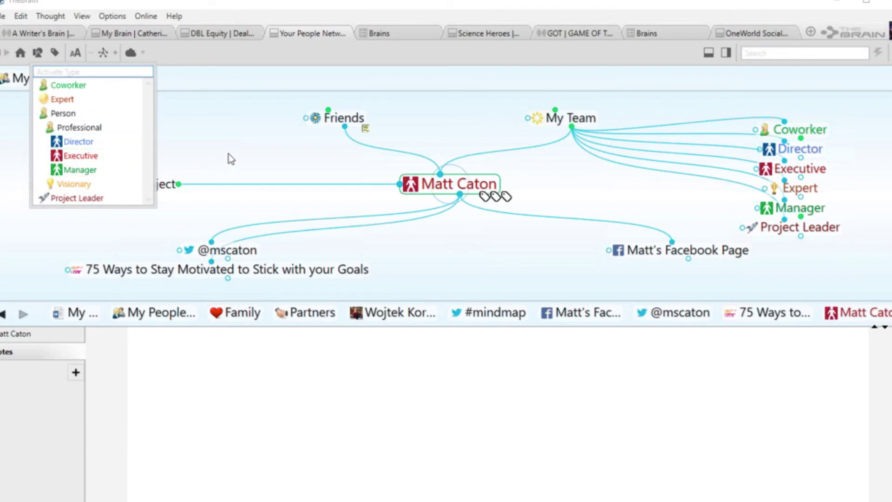
# Switch to the Science Heroes brain, activate its Science Heroes thought and widen the content area showing the attached web page
pyautogui.click(472, 36)
pyautogui.click(472, 37)
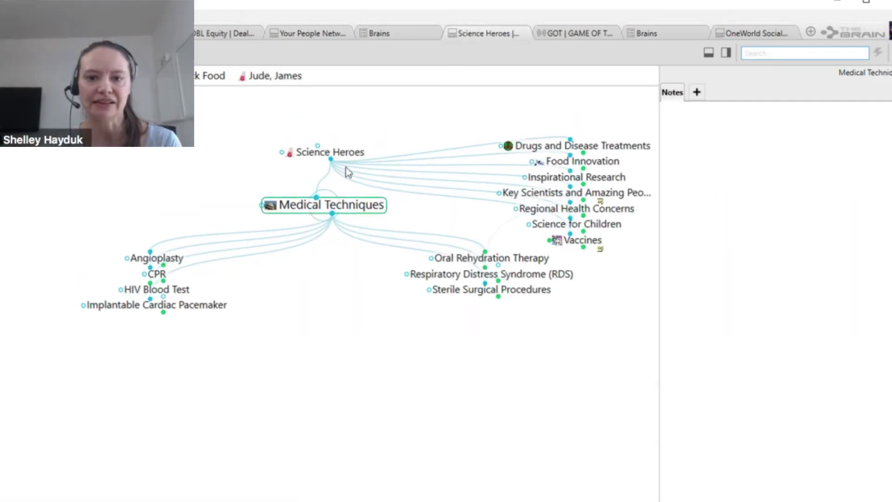
pyautogui.click(335, 161)
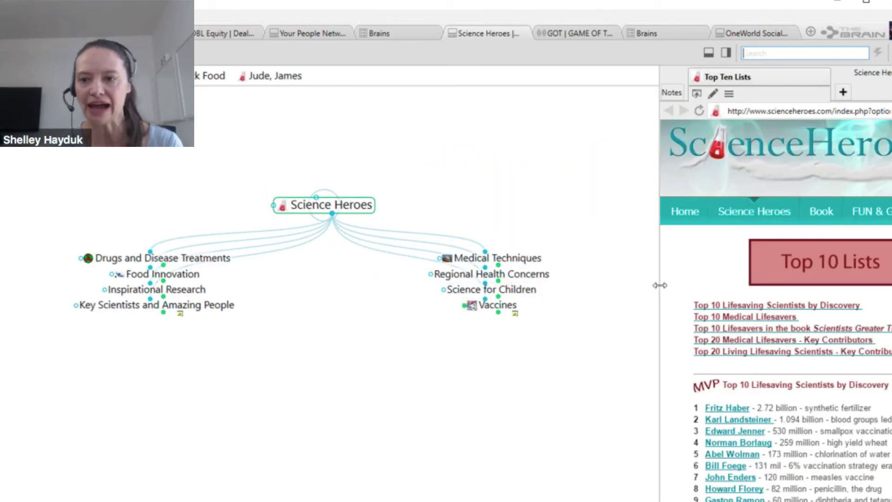
pyautogui.moveTo(659, 285); pyautogui.dragTo(612, 288)
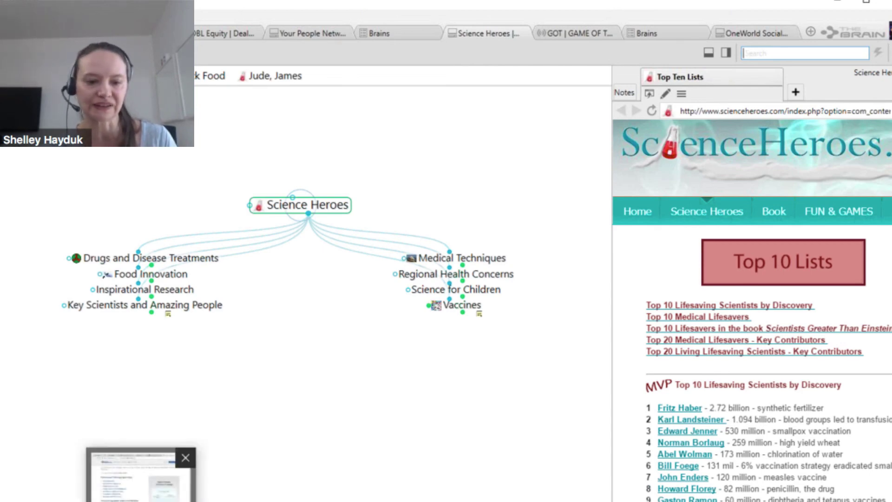
# Switch to the browser, bring up the ScienceHeroes.com Top Ten Lists page and look through its lists of lifesaving scientists
pyautogui.click(141, 496)
pyautogui.moveTo(351, 289); pyautogui.dragTo(255, 190)
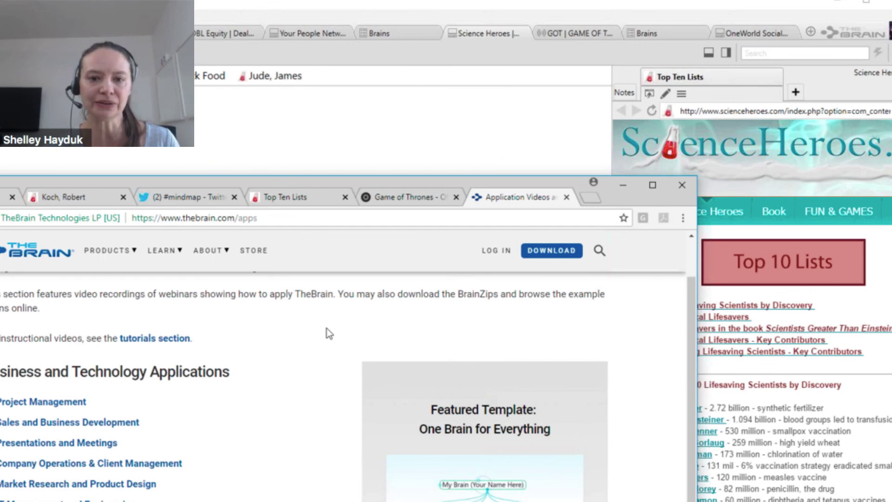
pyautogui.click(297, 200)
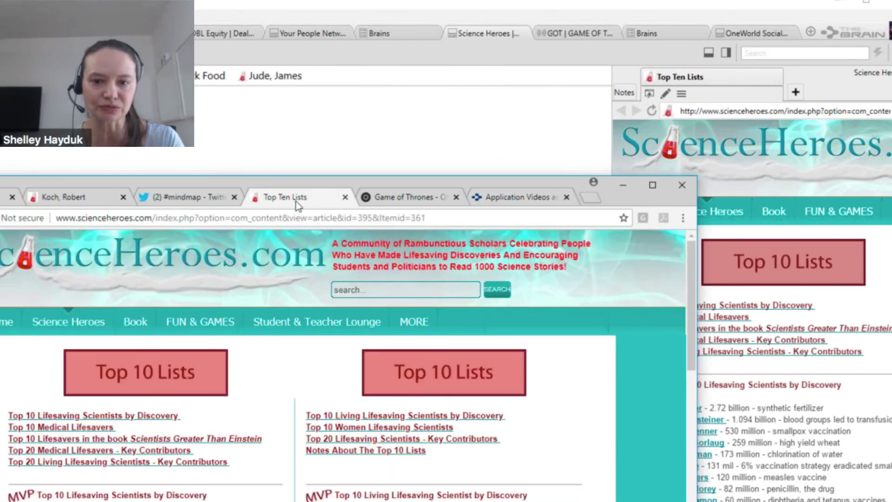
pyautogui.moveTo(327, 169); pyautogui.dragTo(339, 51)
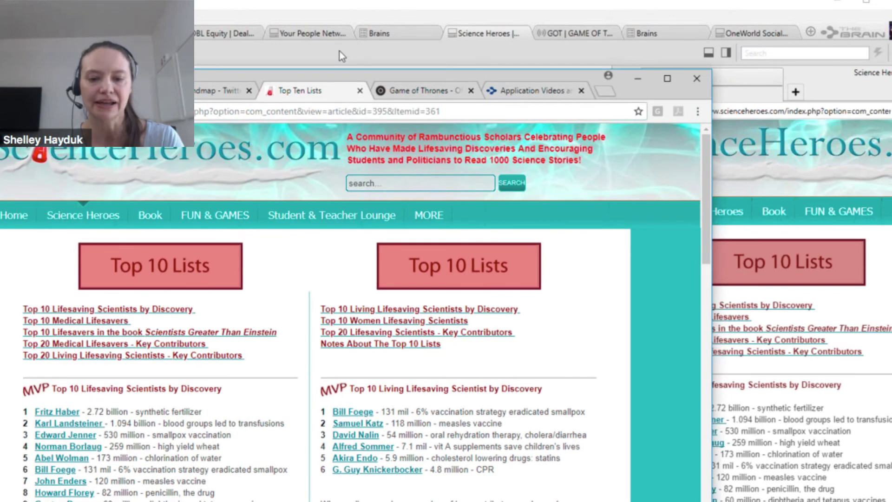
pyautogui.scroll(-3, 465, 416)
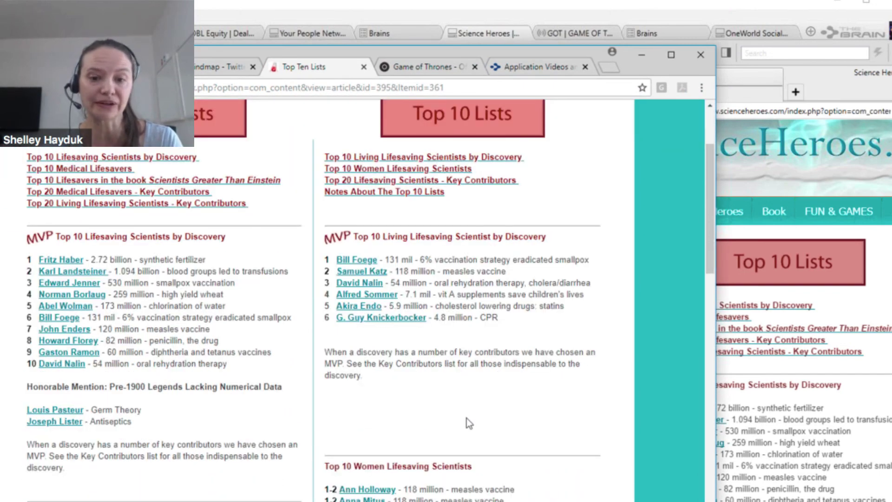
pyautogui.scroll(-5, 466, 419)
pyautogui.scroll(8, 466, 419)
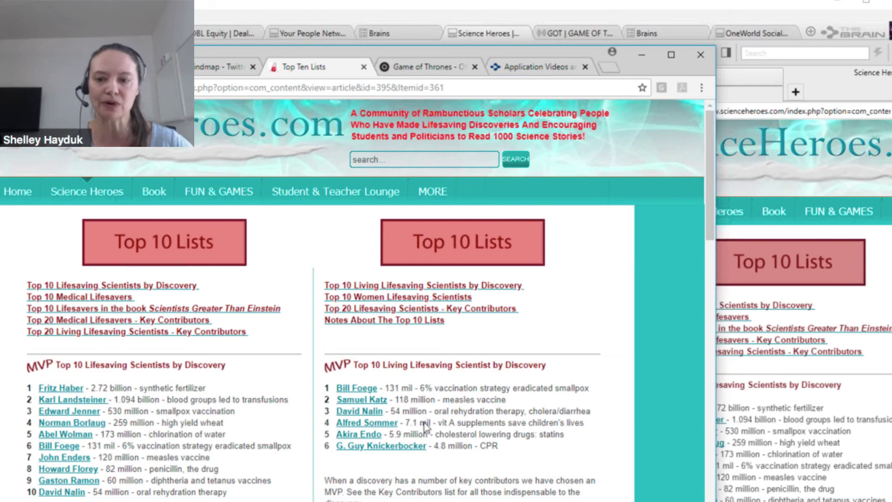
# Open Bill Foege's web page and add its URL to the plex as a child thought of Science Heroes, allowing the duplicate attachment
pyautogui.click(362, 392)
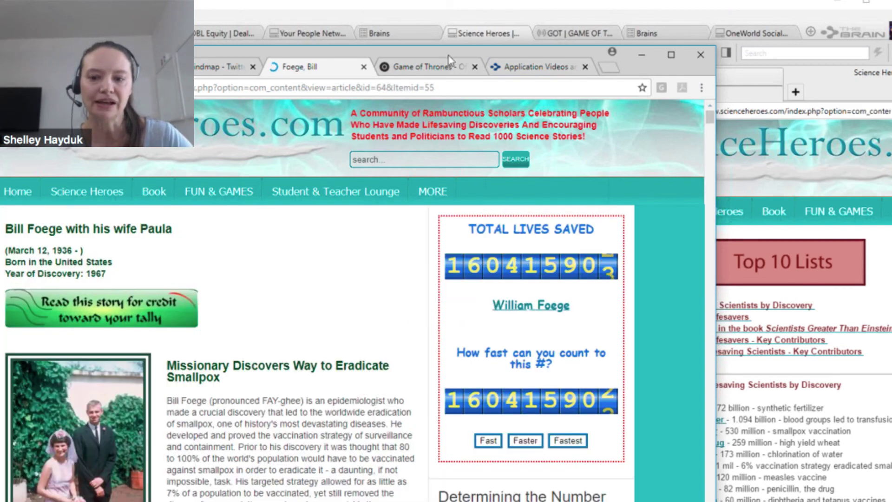
pyautogui.moveTo(395, 59); pyautogui.dragTo(601, 310)
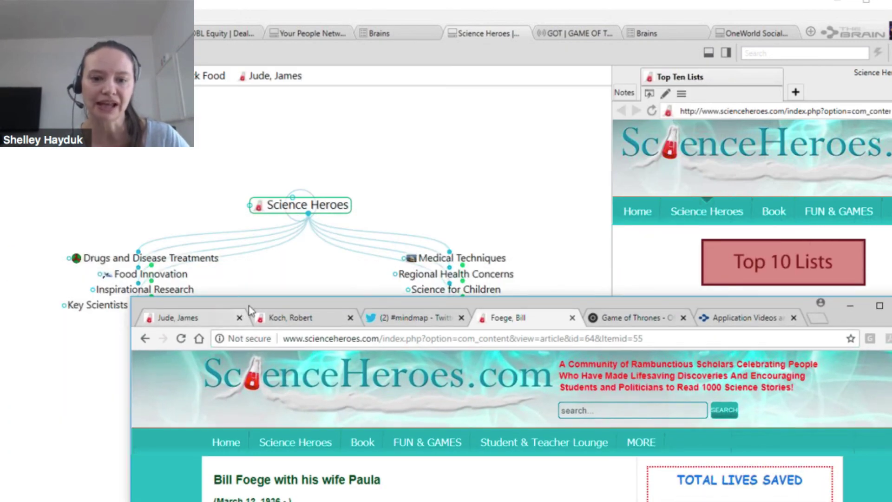
pyautogui.moveTo(204, 318); pyautogui.dragTo(294, 311)
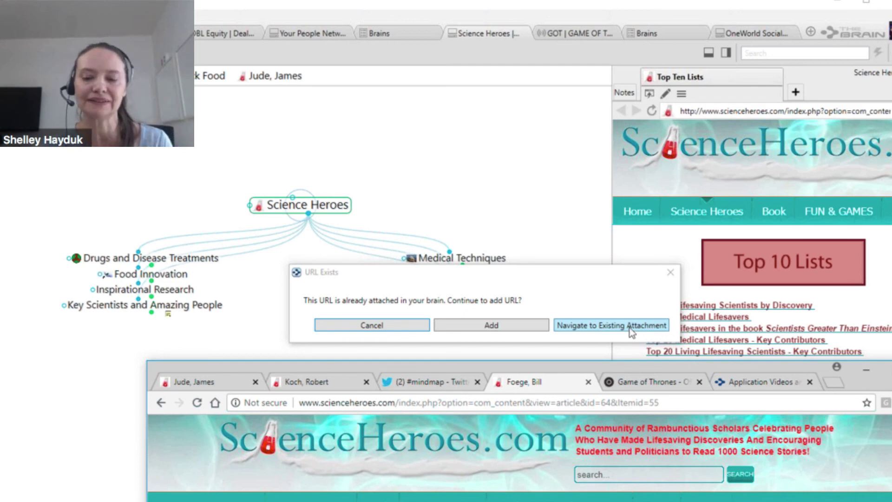
pyautogui.click(500, 328)
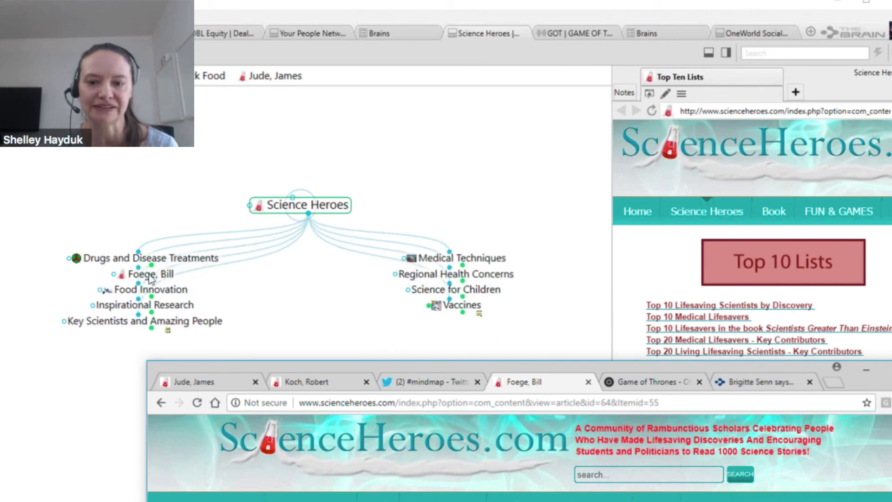
# Activate the Foege, Bill thought, widen its web page area and link the existing Vaccines thought as a parent
pyautogui.click(147, 274)
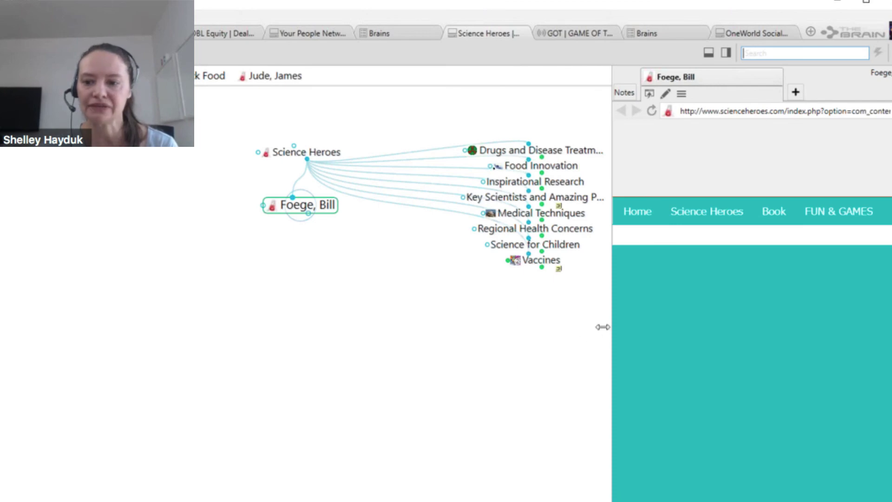
pyautogui.moveTo(582, 321); pyautogui.dragTo(525, 321)
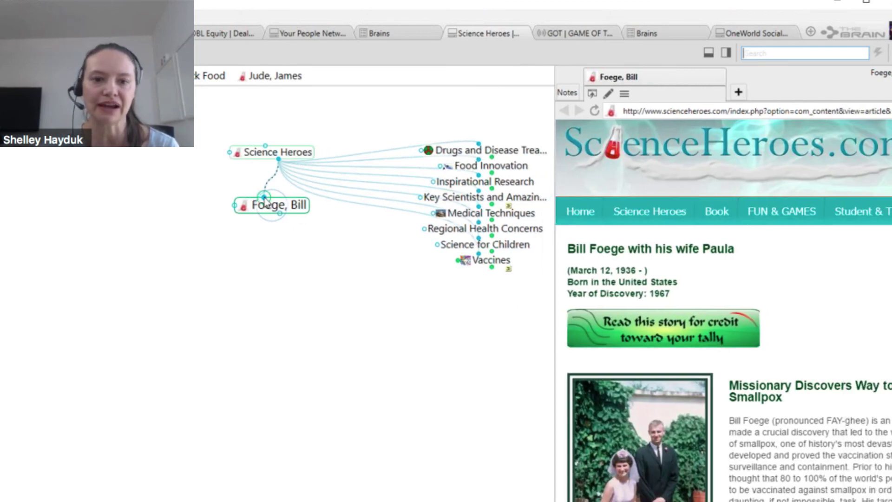
pyautogui.moveTo(265, 199); pyautogui.dragTo(179, 149)
pyautogui.write('vac')
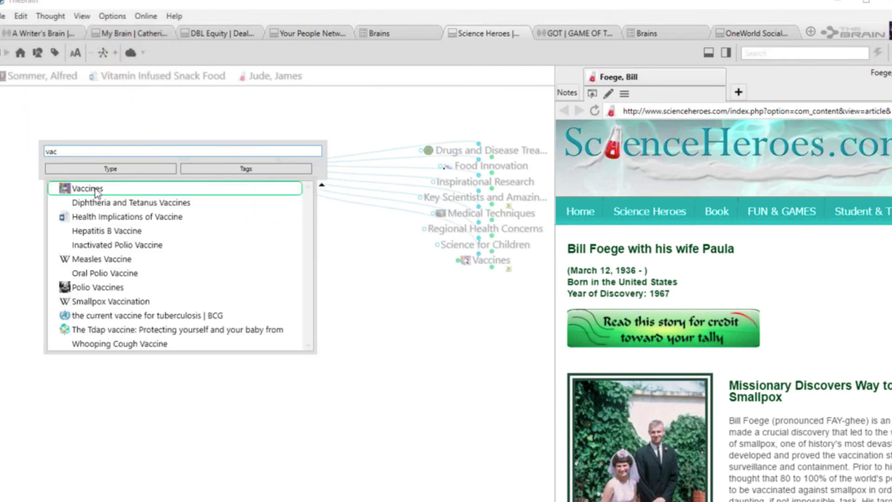
pyautogui.press('Down')
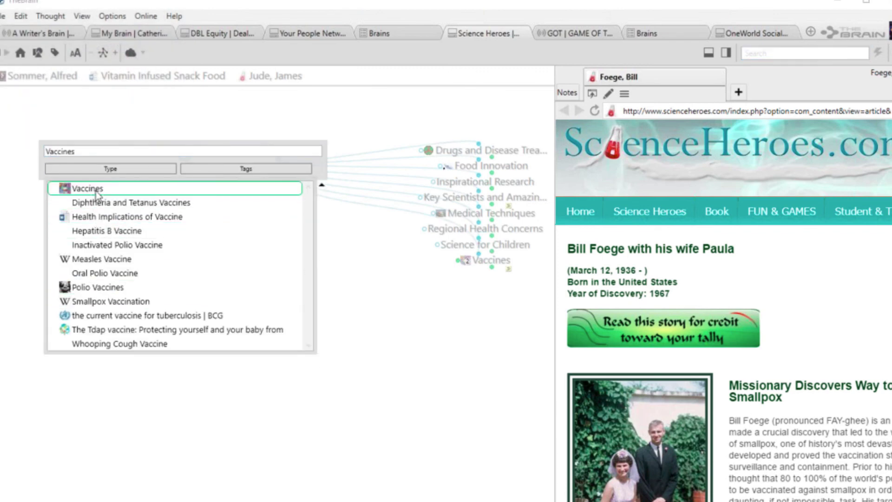
pyautogui.click(94, 190)
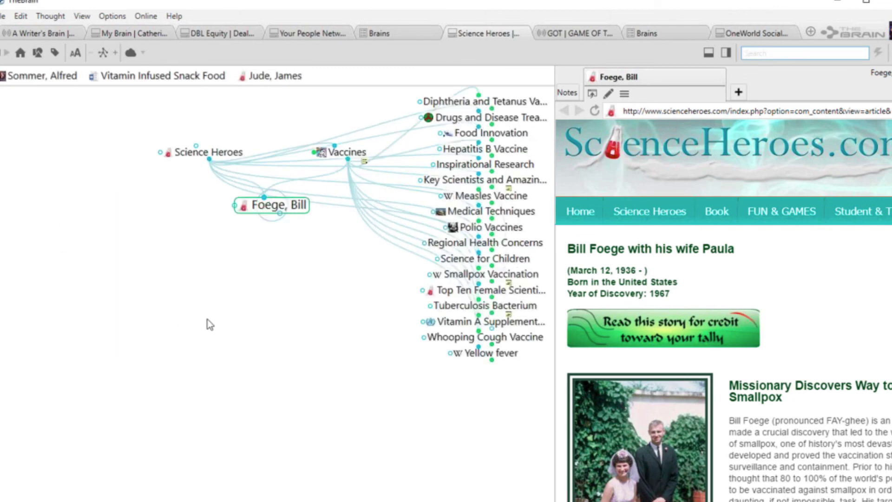
# Switch to the Game of Thrones brain and attach the hbo.com/game-of-thrones web page to the GAME OF THRONES thought
pyautogui.click(575, 33)
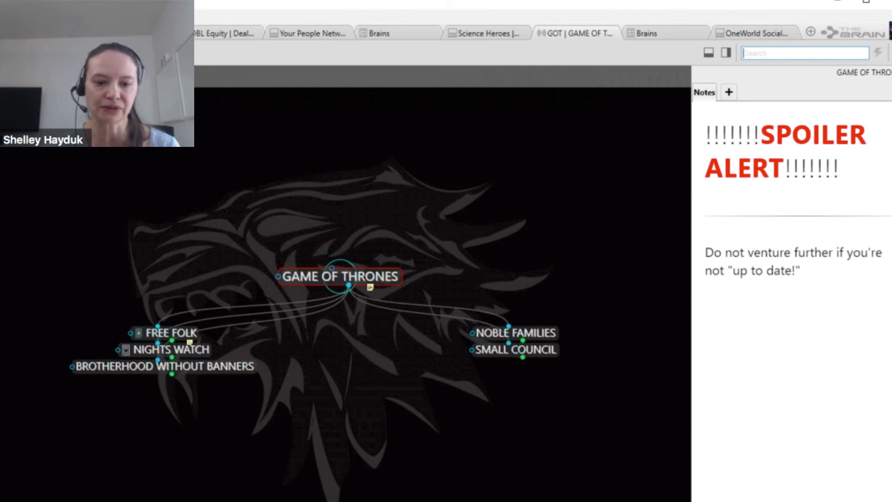
pyautogui.hotkey('alt', 'Tab')
pyautogui.click(647, 383)
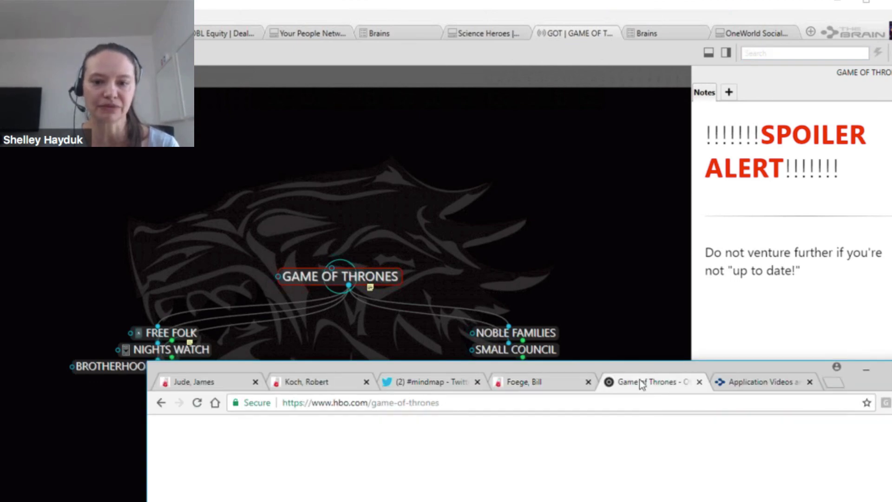
pyautogui.moveTo(629, 368); pyautogui.dragTo(473, 387)
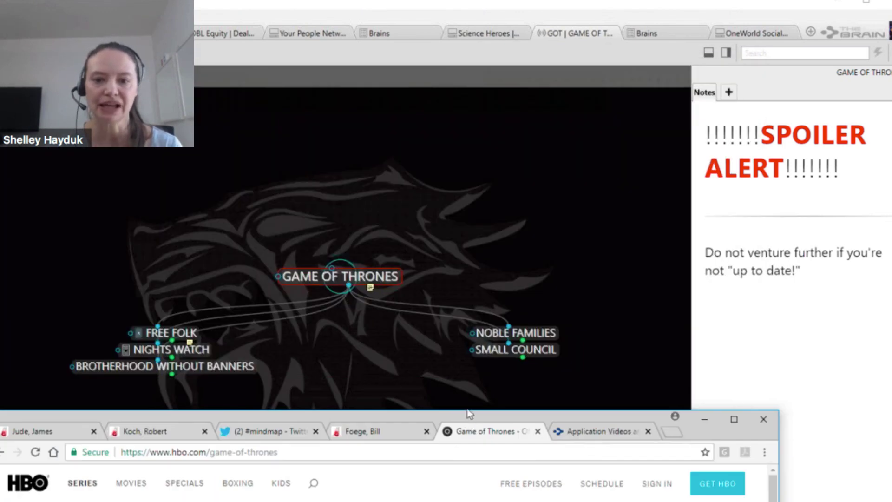
pyautogui.moveTo(467, 417); pyautogui.dragTo(523, 399)
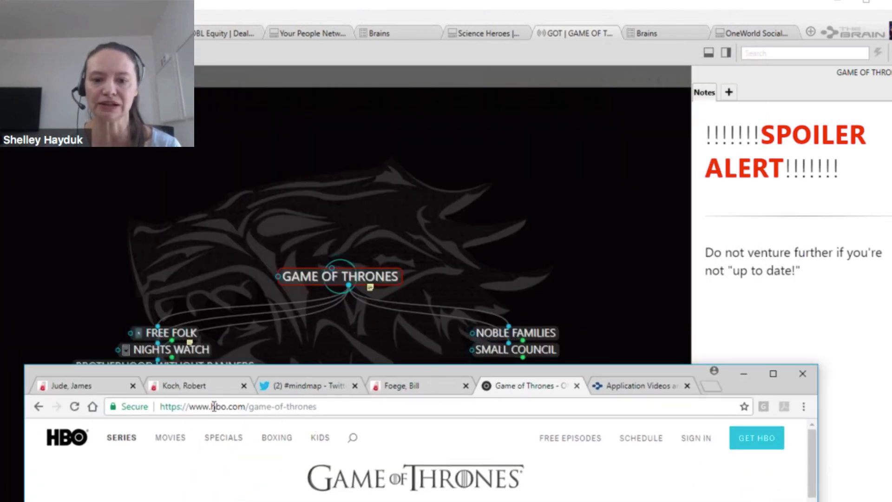
pyautogui.moveTo(113, 406); pyautogui.dragTo(311, 277)
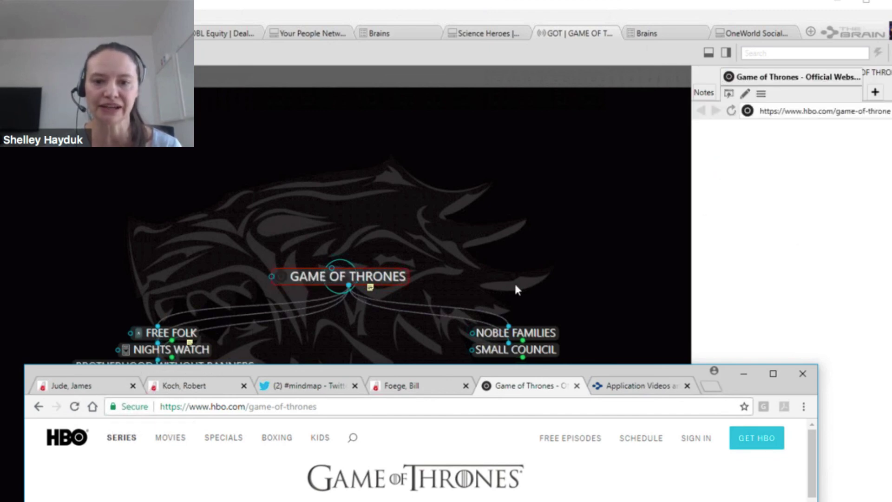
pyautogui.click(679, 4)
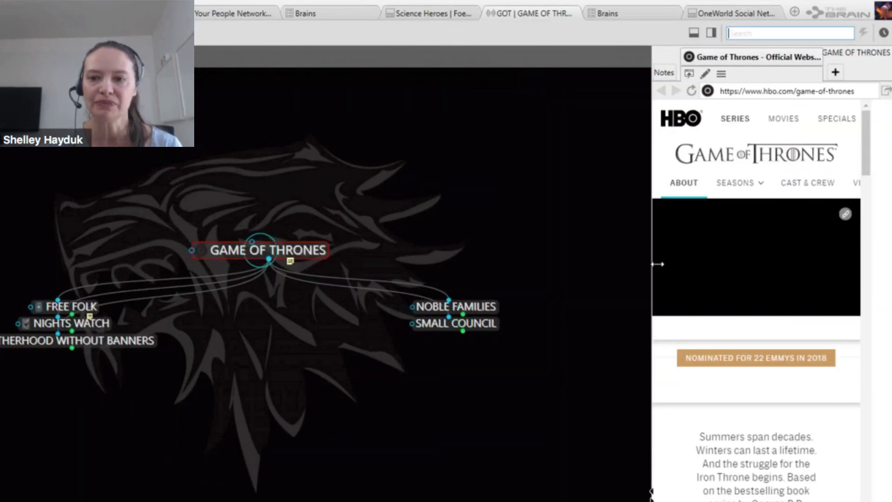
# Widen the web page area, run a Google web search on the GAME OF THRONES thought and look through the results
pyautogui.moveTo(657, 264); pyautogui.dragTo(451, 249)
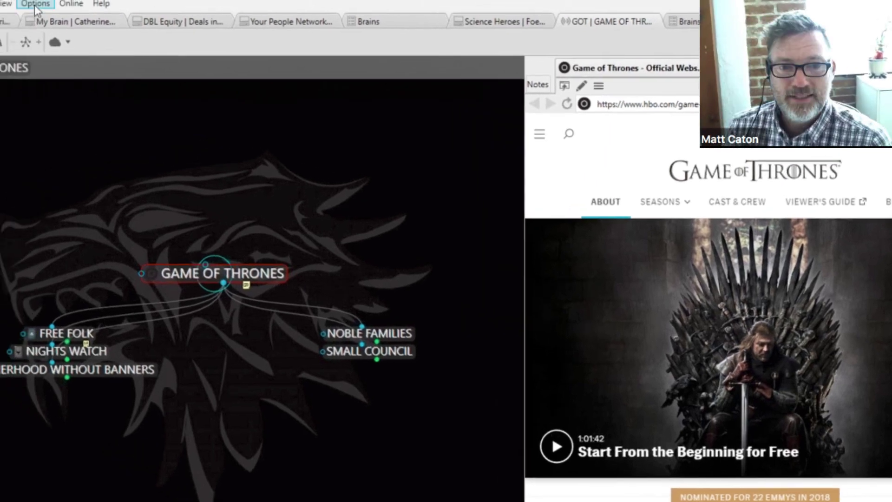
pyautogui.click(52, 4)
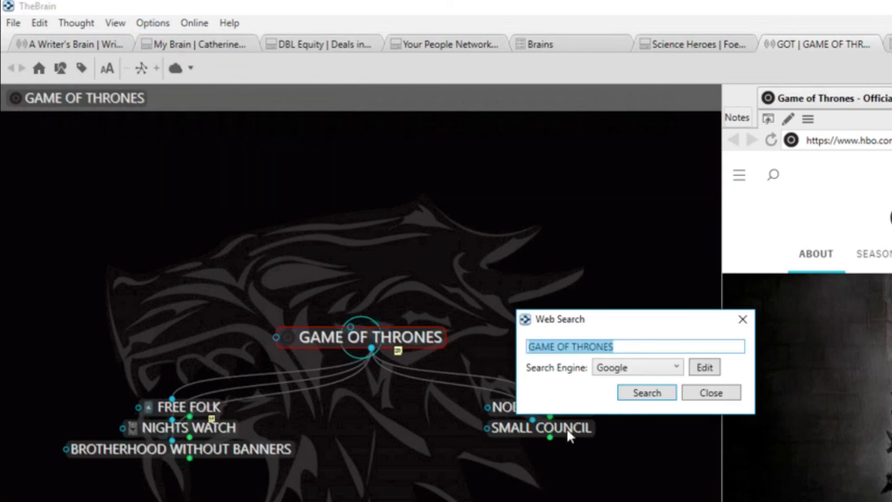
pyautogui.click(644, 396)
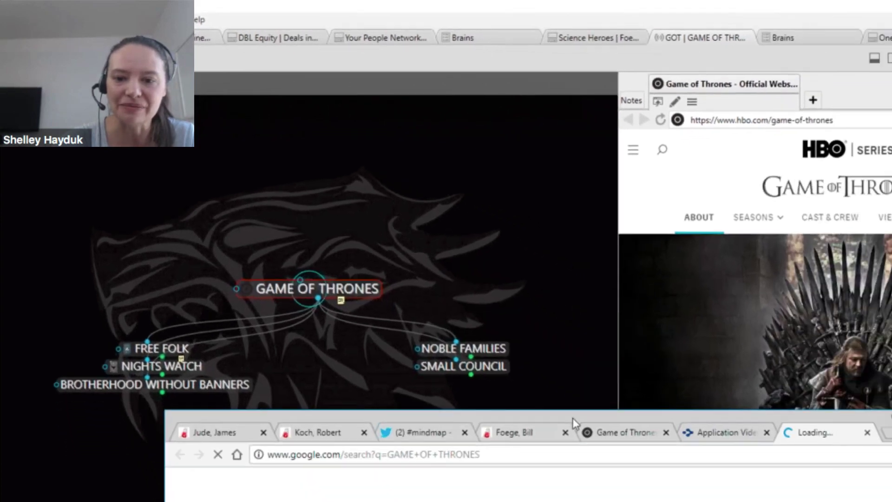
pyautogui.moveTo(573, 419); pyautogui.dragTo(514, 86)
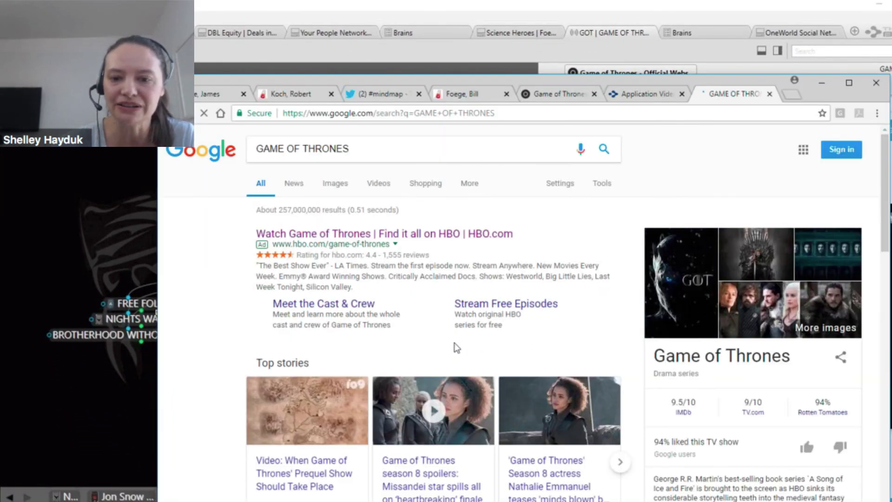
pyautogui.scroll(-15, 458, 345)
pyautogui.scroll(6, 460, 352)
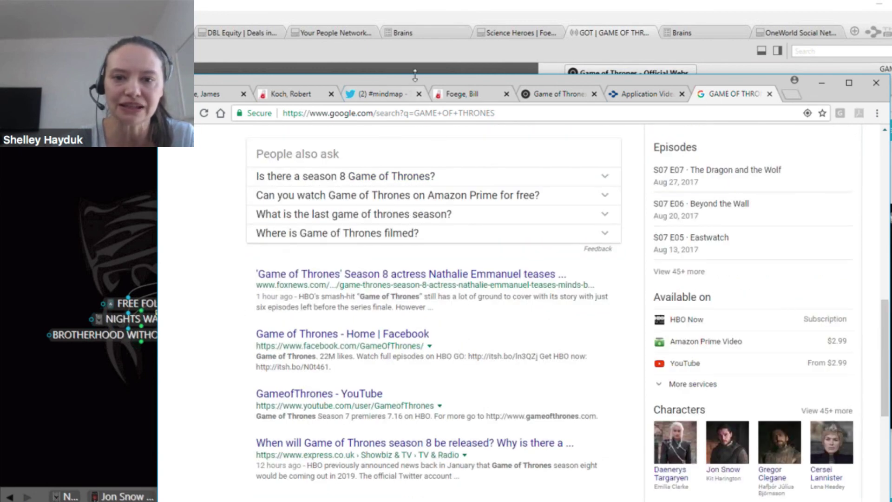
pyautogui.hotkey('alt', 'Tab')
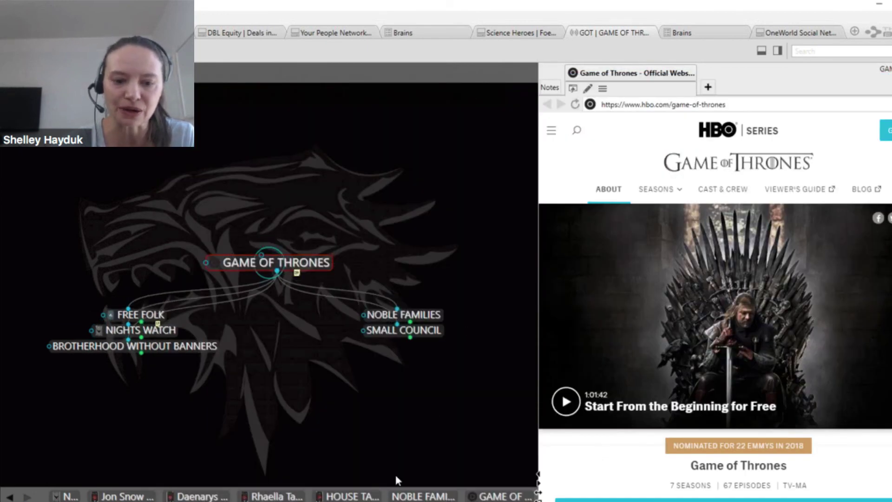
pyautogui.hotkey('alt', 'Tab')
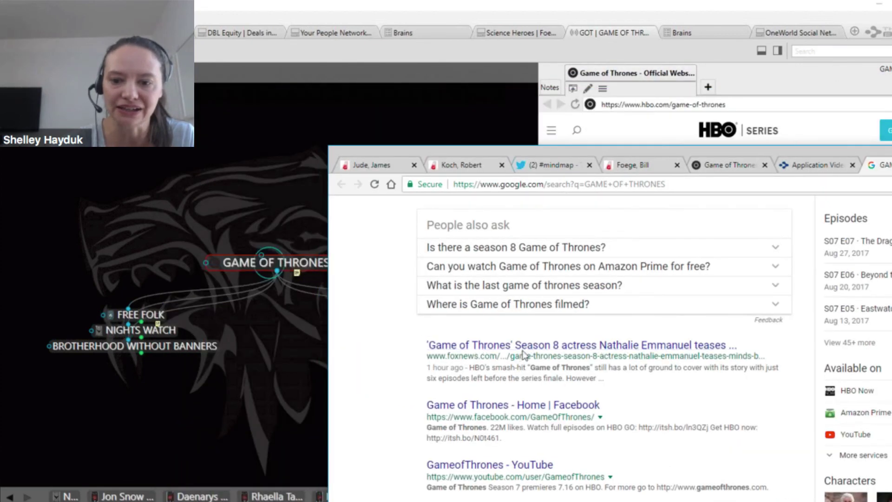
pyautogui.scroll(-4, 515, 413)
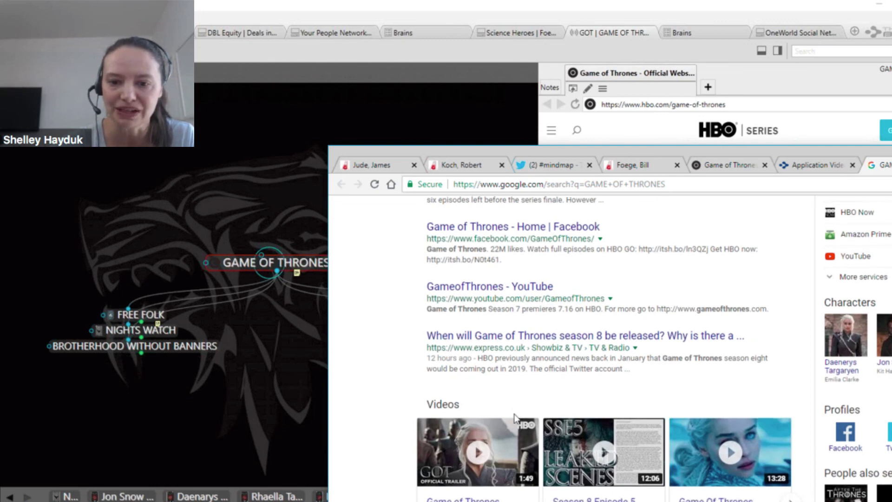
pyautogui.scroll(-5, 516, 414)
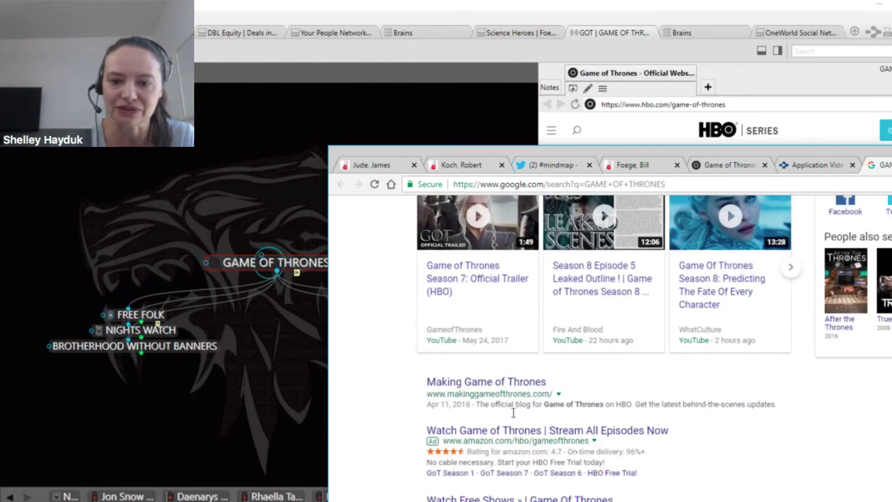
pyautogui.moveTo(297, 380); pyautogui.dragTo(288, 377)
pyautogui.click(288, 377)
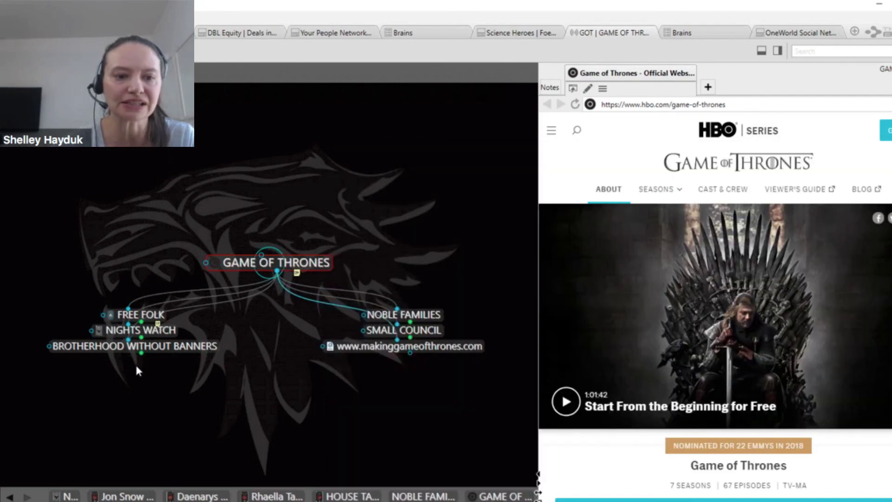
# Activate the NIGHTS WATCH thought and then Daenarys Targaryen, and run a Google web search on Daenarys Targaryen
pyautogui.click(141, 330)
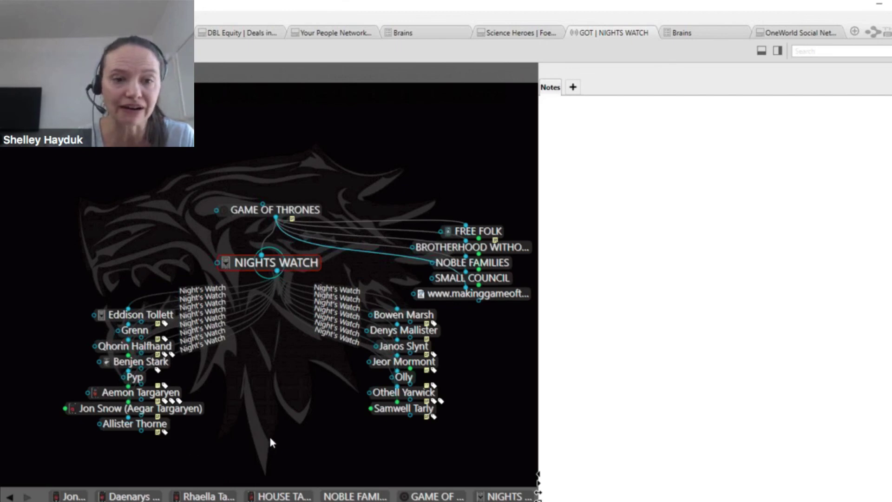
pyautogui.click(141, 496)
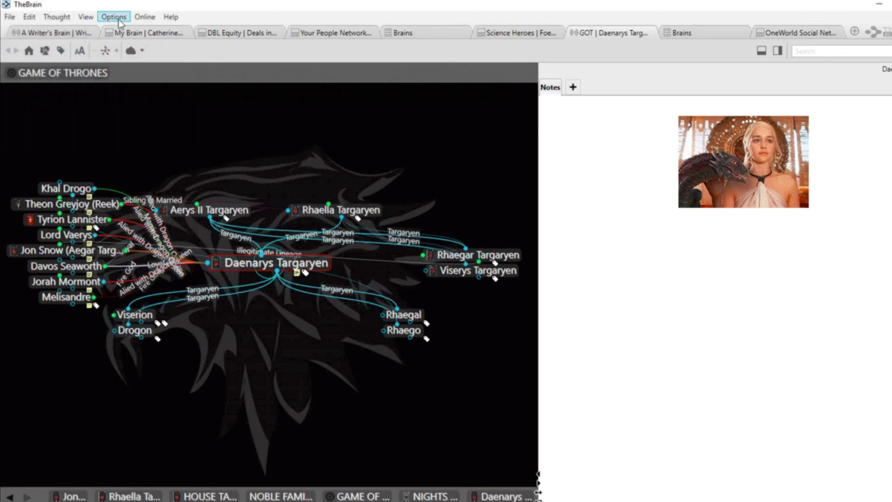
pyautogui.click(114, 17)
pyautogui.click(126, 41)
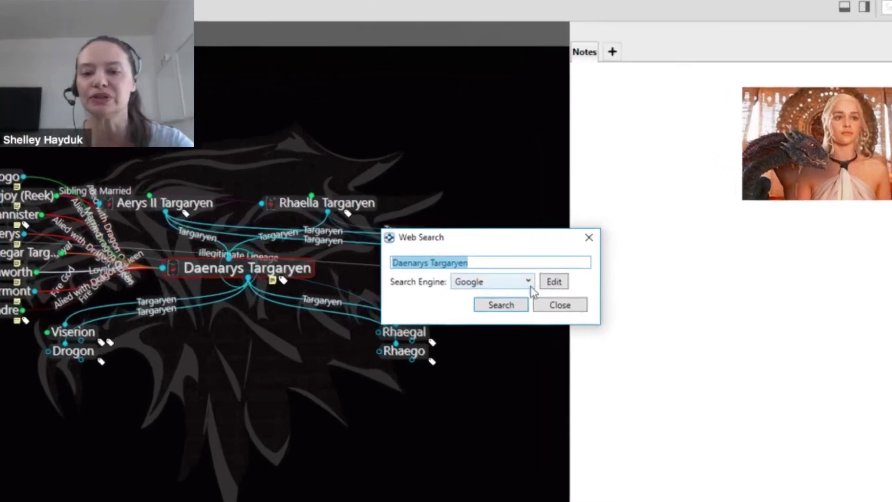
pyautogui.click(502, 275)
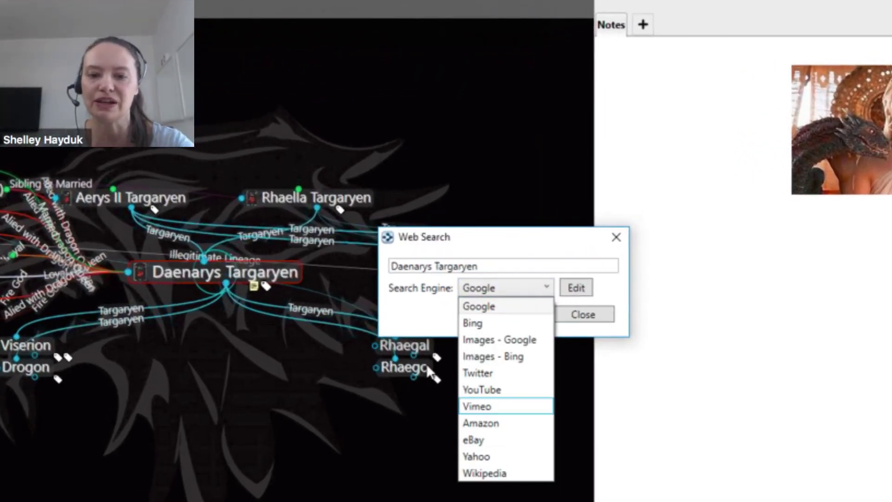
pyautogui.click(417, 320)
pyautogui.click(532, 316)
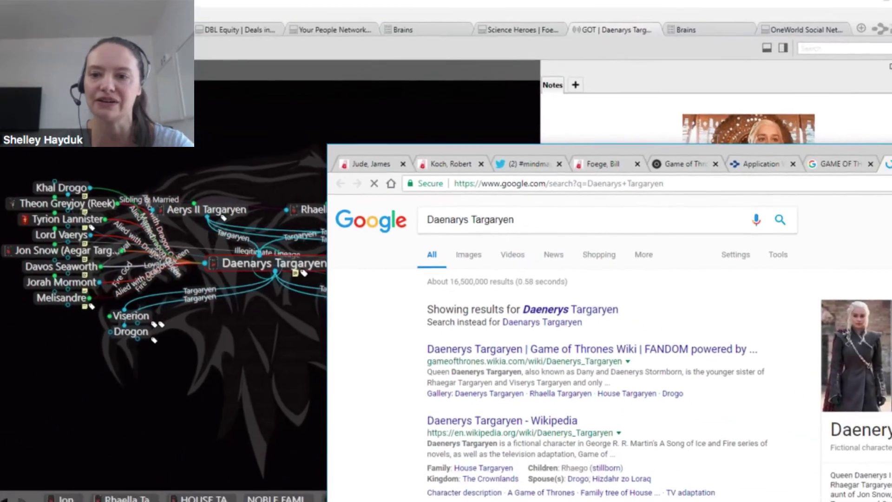
# Open the A Wiki of Ice and Fire page on Daenerys Targaryen and add its URL as a child thought of Daenarys Targaryen
pyautogui.moveTo(690, 147); pyautogui.dragTo(571, 57)
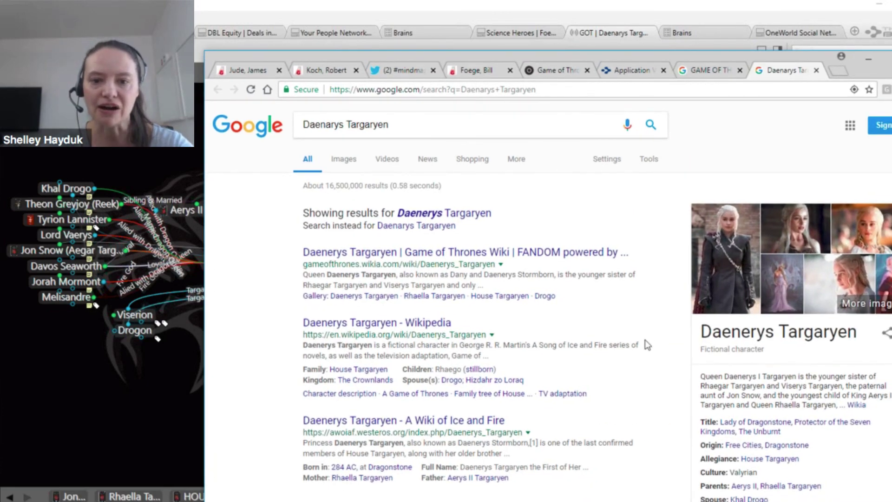
pyautogui.scroll(-4, 647, 345)
pyautogui.scroll(-1, 648, 345)
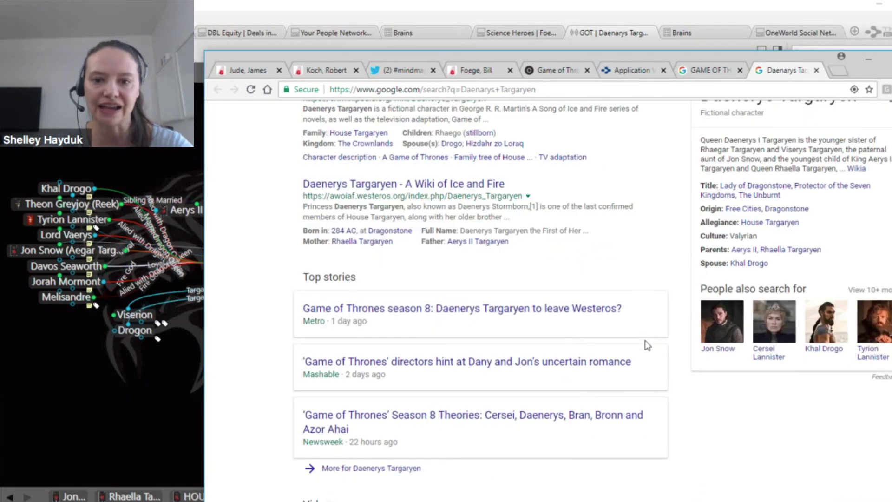
pyautogui.click(475, 187)
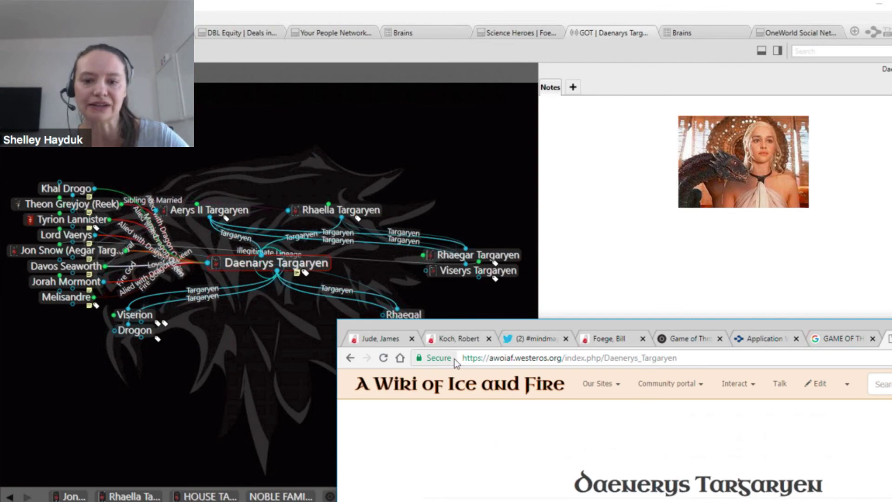
pyautogui.moveTo(606, 326); pyautogui.dragTo(549, 102)
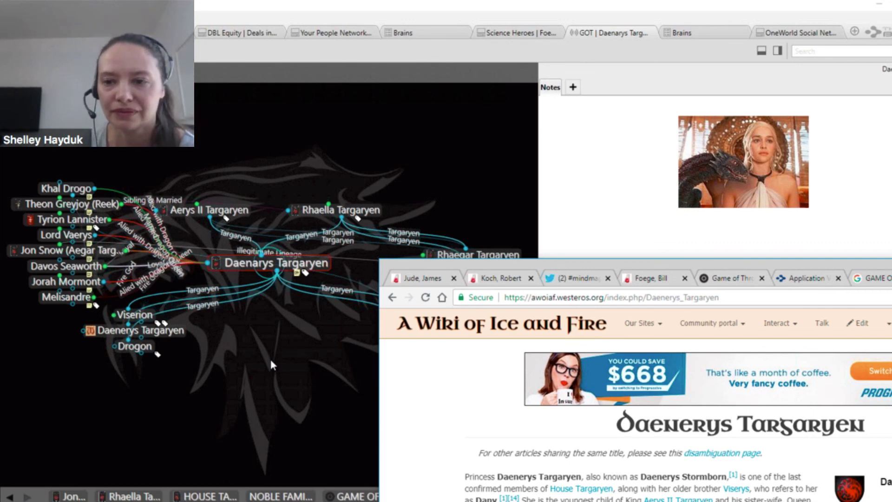
pyautogui.moveTo(548, 263); pyautogui.dragTo(297, 173)
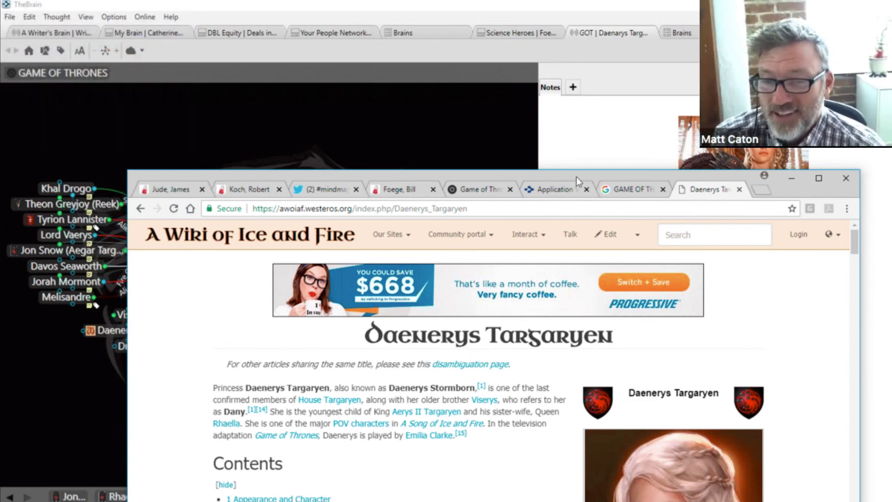
# Bring up the thebrain.com/apps page in the browser and move its window aside to uncover part of the plex
pyautogui.moveTo(575, 180); pyautogui.dragTo(565, 361)
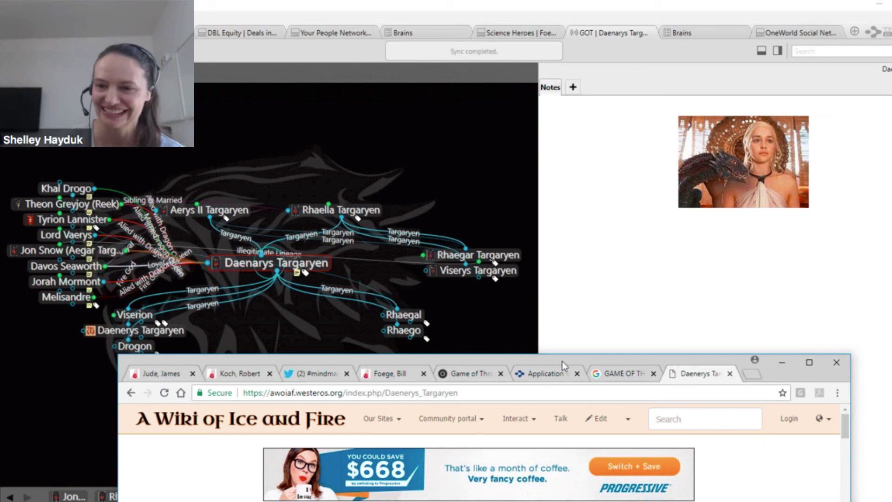
pyautogui.moveTo(493, 359); pyautogui.dragTo(494, 138)
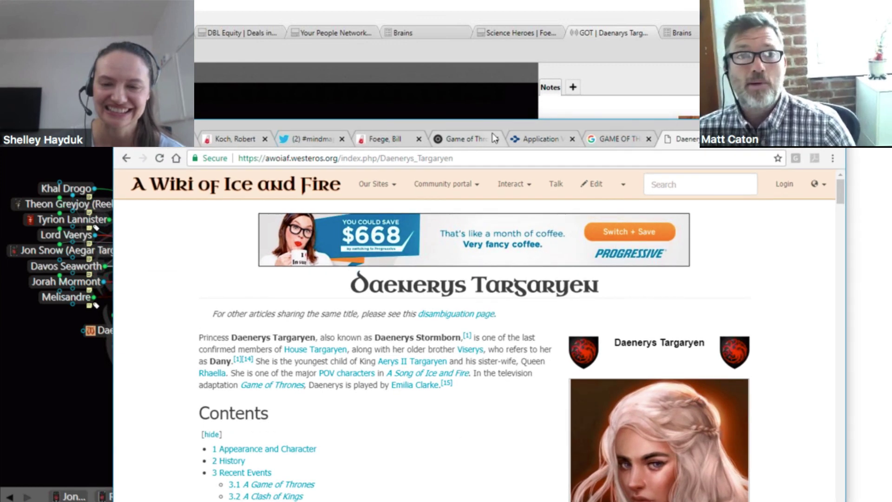
pyautogui.click(523, 137)
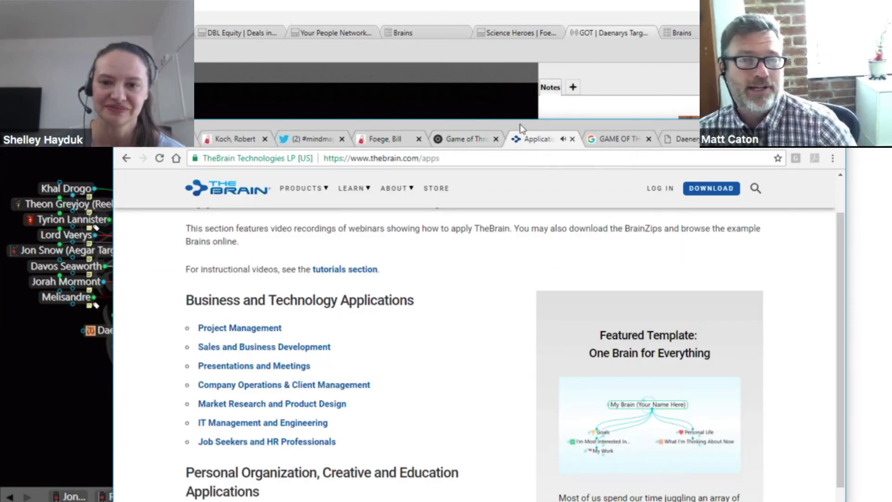
pyautogui.moveTo(524, 122); pyautogui.dragTo(685, 105)
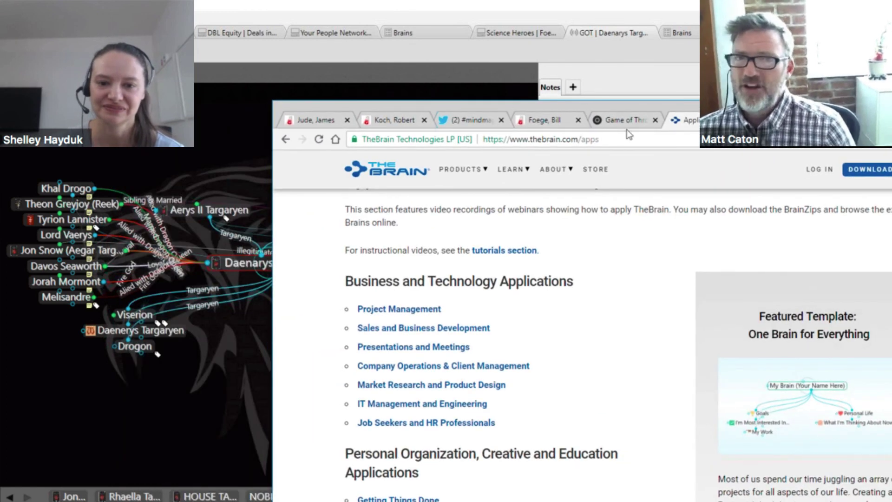